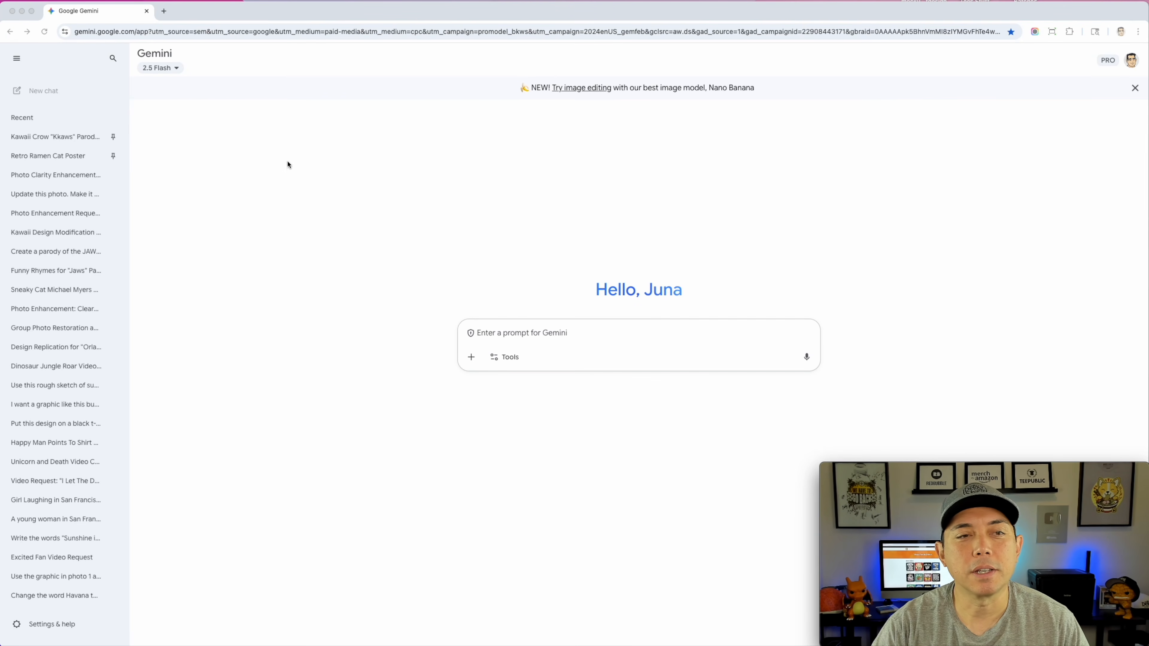
Open the pinned "Retro Ramen Cat Poster" chat and download its UNDIAGNOSED raccoon-on-rooster image at full size
{"action": "left_click", "coordinate": [51, 159]}
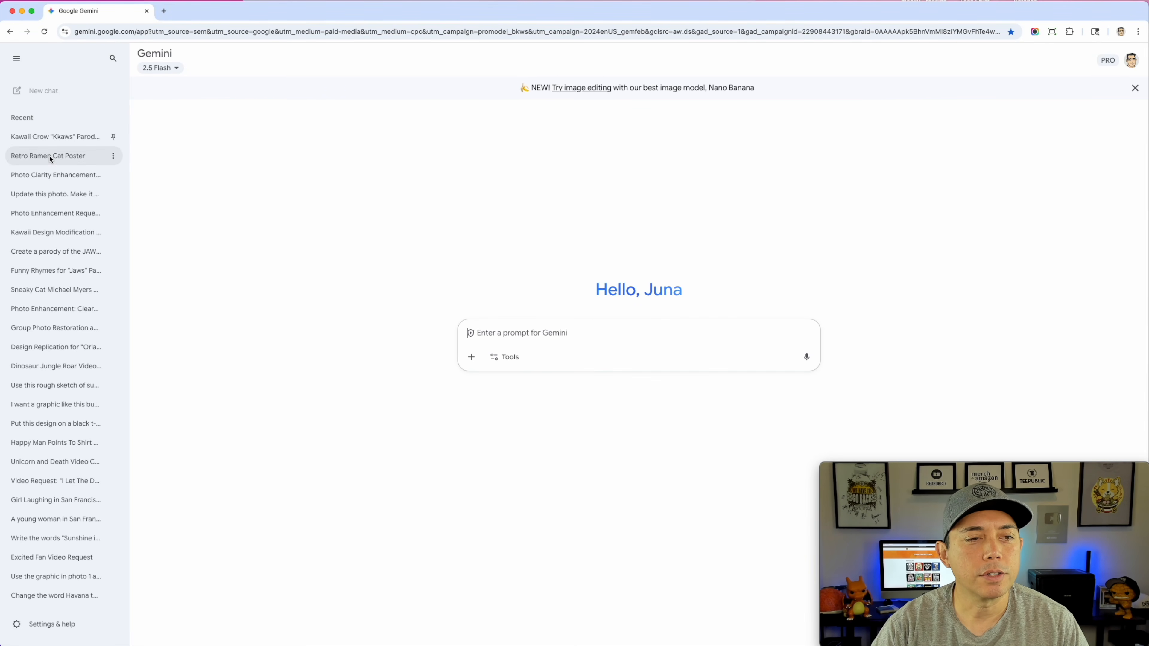
{"action": "left_click", "coordinate": [49, 158]}
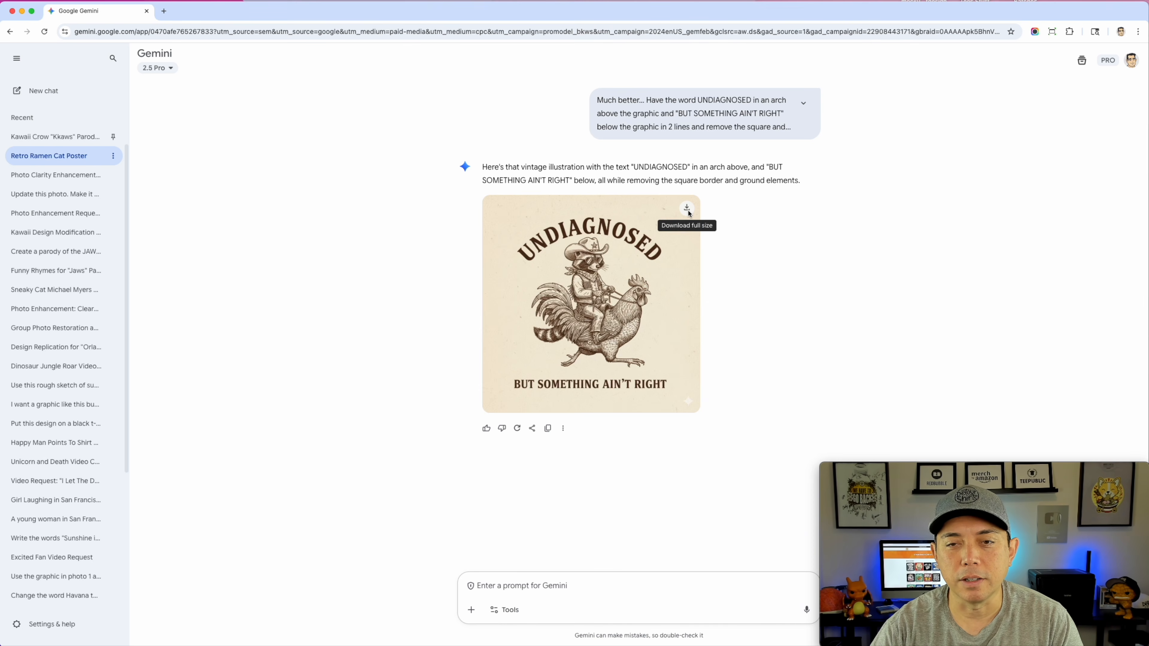
{"action": "left_click", "coordinate": [686, 209]}
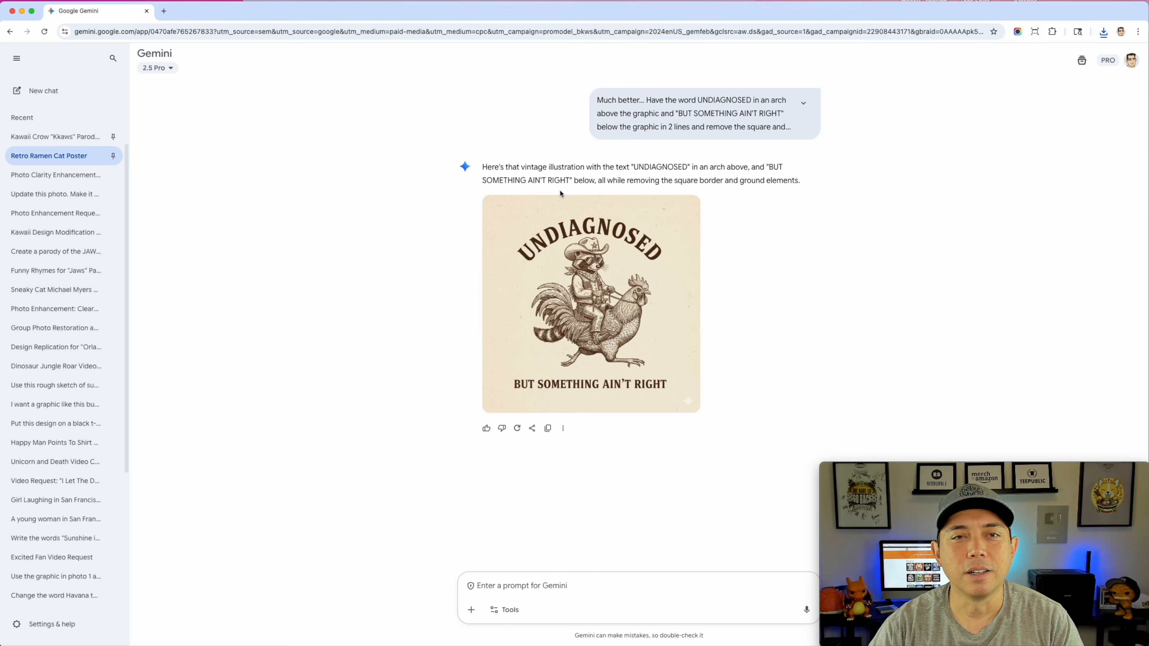
Open the pinned Kawaii Crow parody chat, review the sketch and its versions, and download the final CAWS image at full size
{"action": "left_click", "coordinate": [92, 143]}
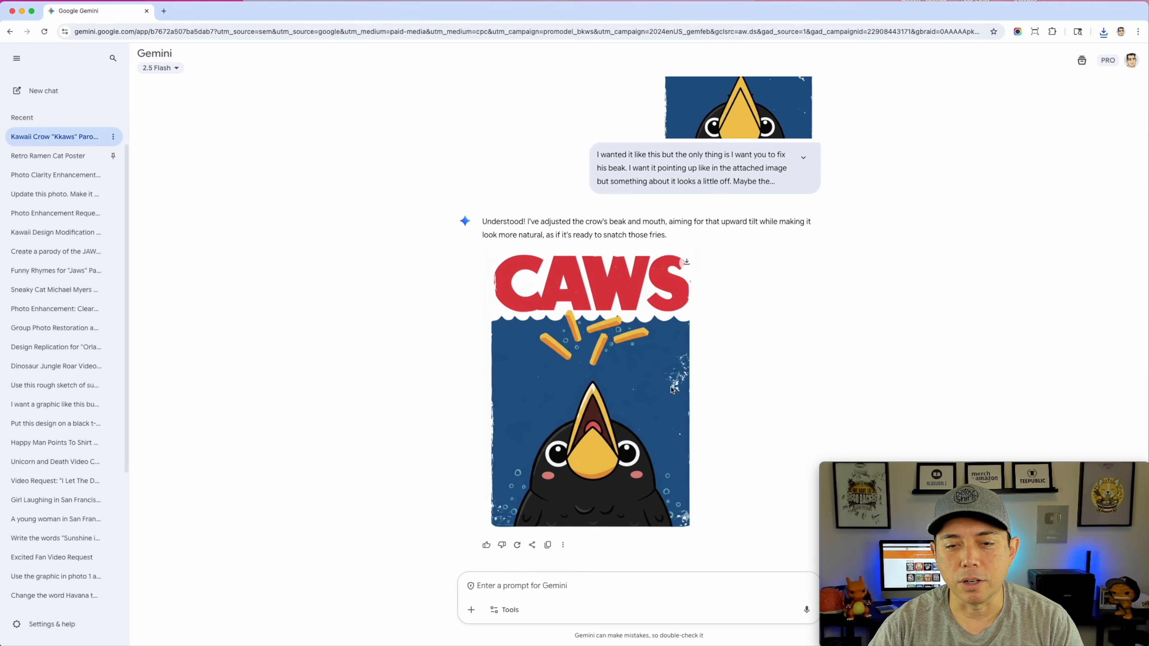
{"action": "scroll", "coordinate": [762, 373], "scroll_direction": "up", "scroll_amount": 15}
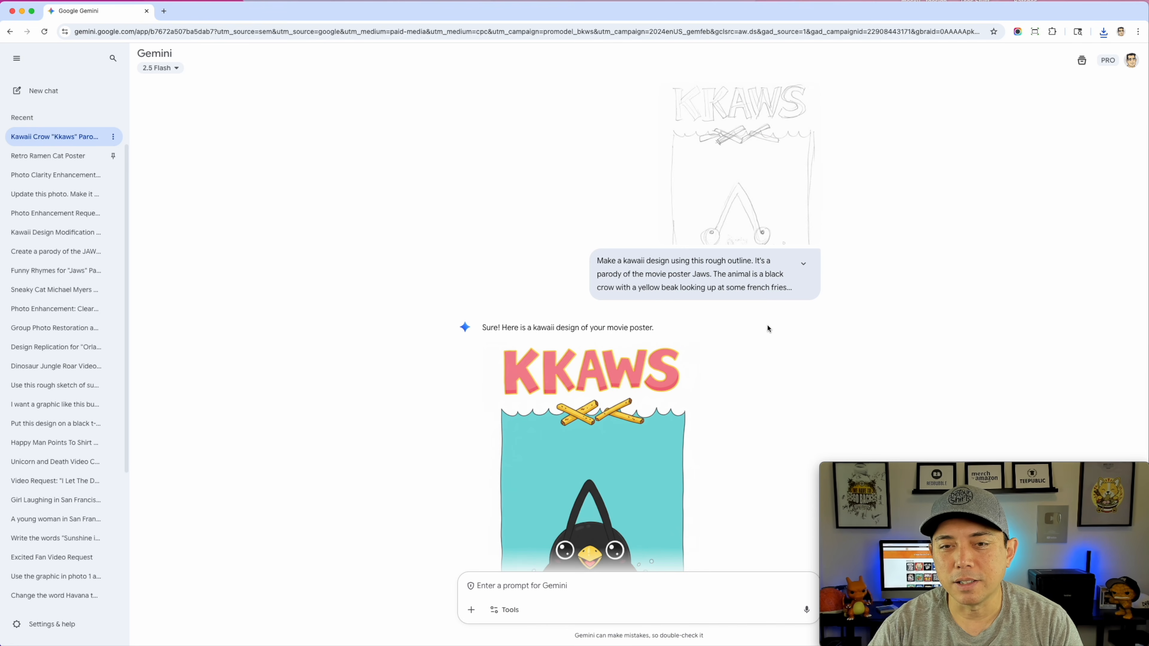
{"action": "scroll", "coordinate": [766, 324], "scroll_direction": "down", "scroll_amount": 6}
{"action": "scroll", "coordinate": [767, 324], "scroll_direction": "down", "scroll_amount": 9}
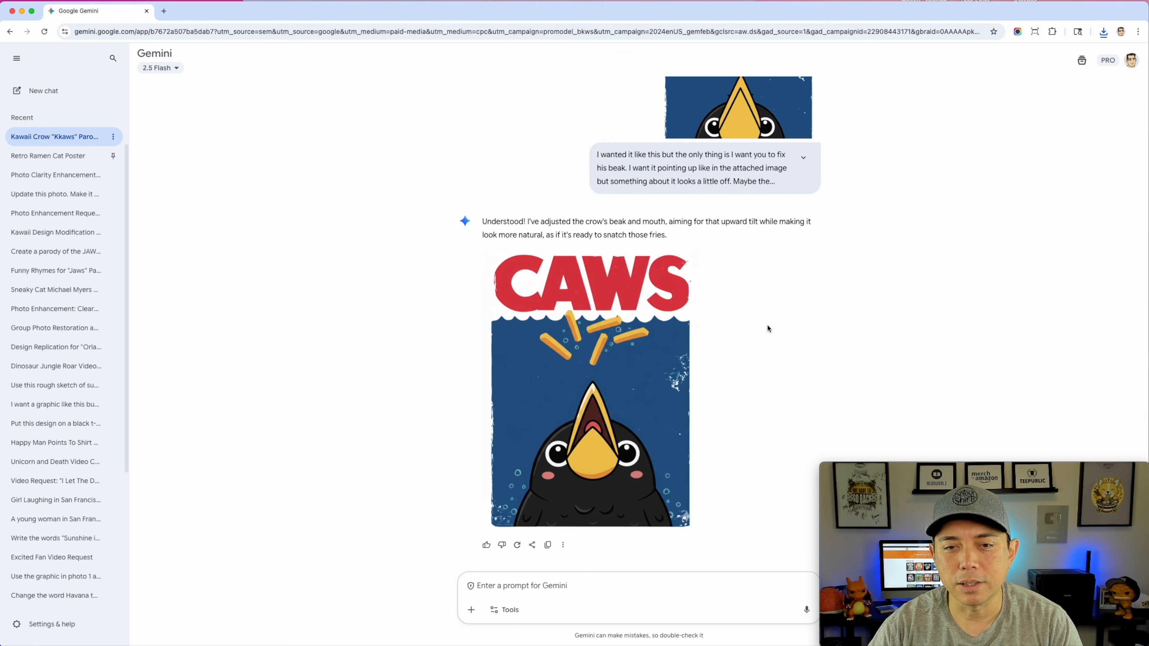
{"action": "left_click", "coordinate": [685, 263]}
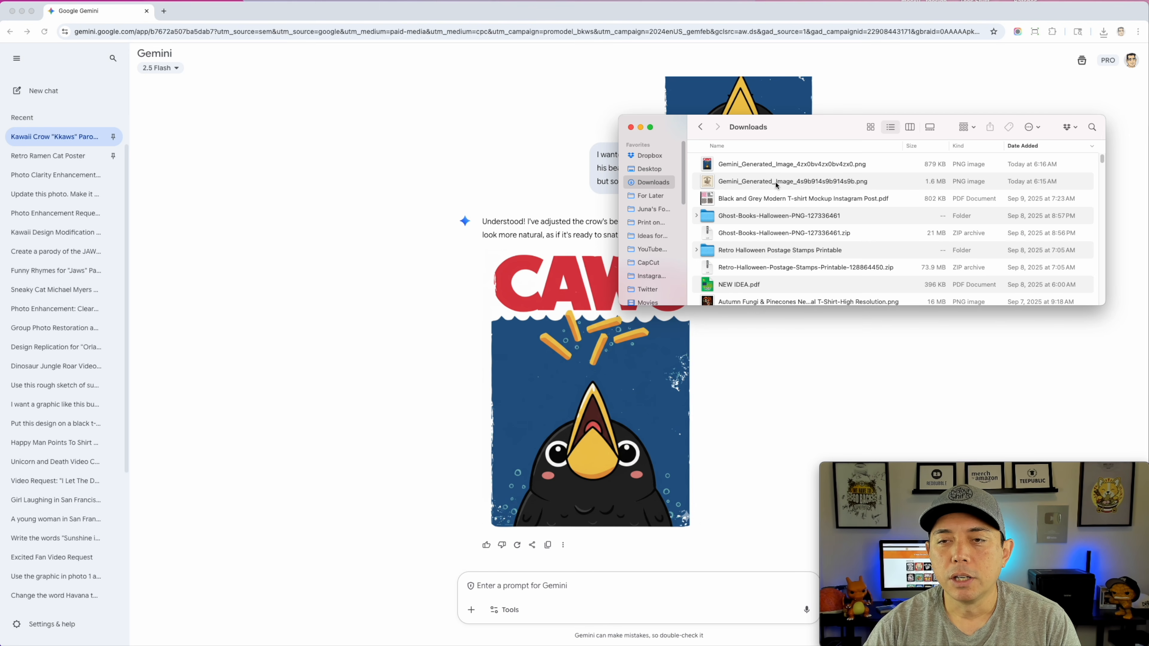
Examine the file information of the two Gemini PNG images in the Downloads folder, including their pixel dimensions
{"action": "left_click", "coordinate": [708, 183]}
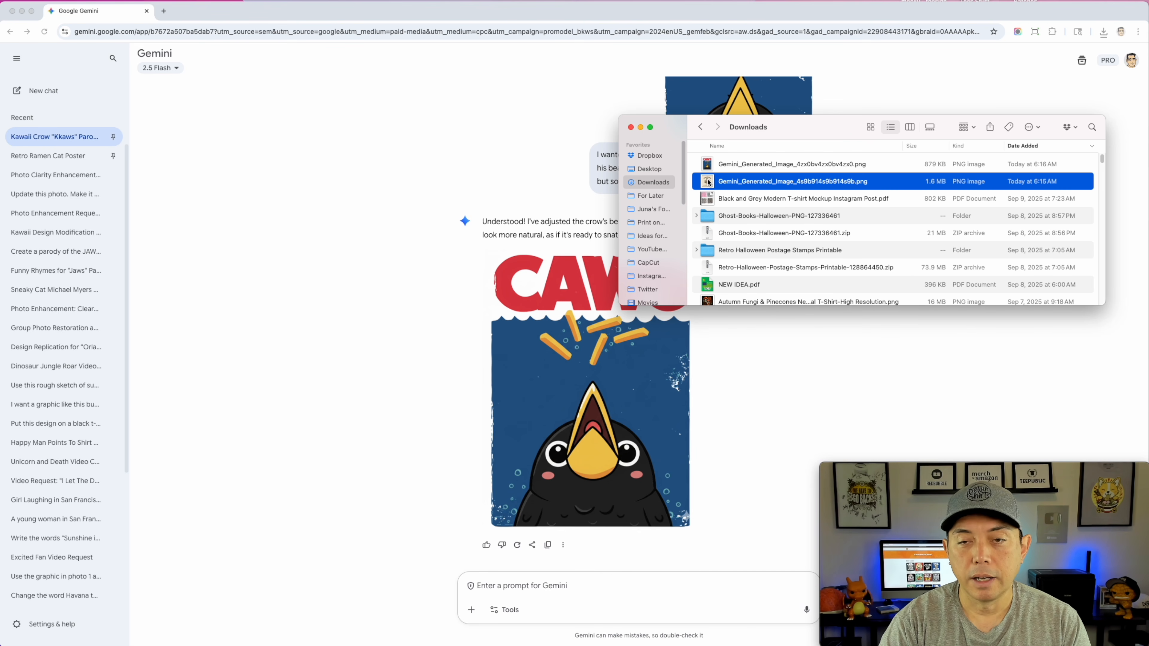
{"action": "left_click_drag", "start_coordinate": [294, 2], "coordinate": [235, 51]}
{"action": "left_click", "coordinate": [757, 169]}
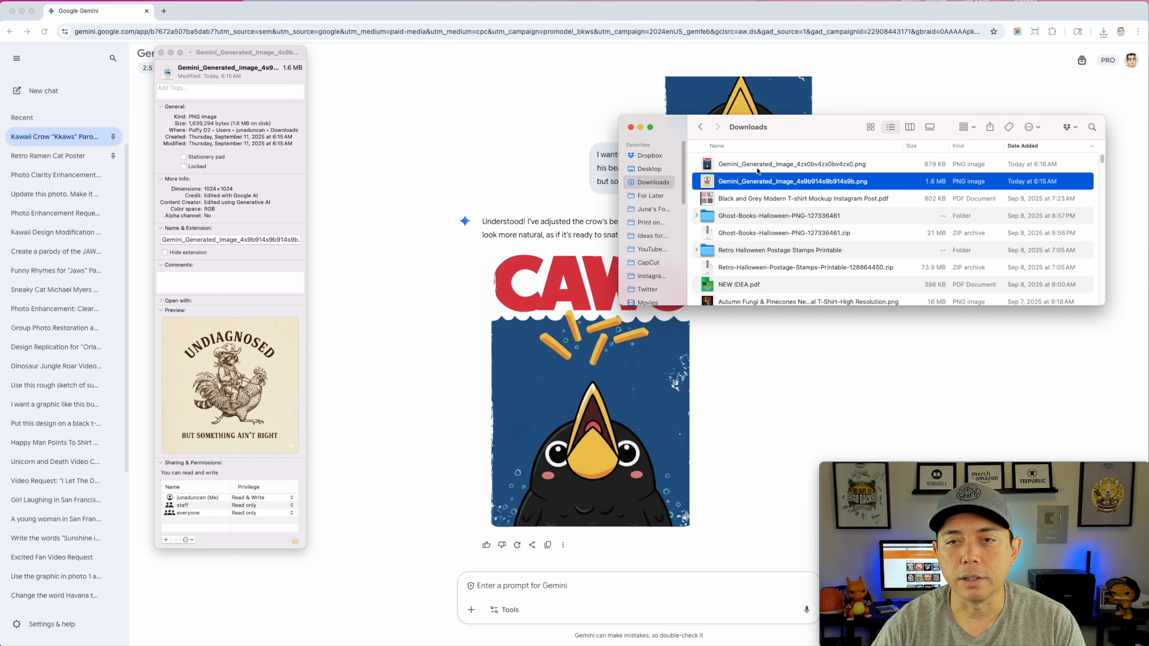
{"action": "left_click", "coordinate": [757, 169]}
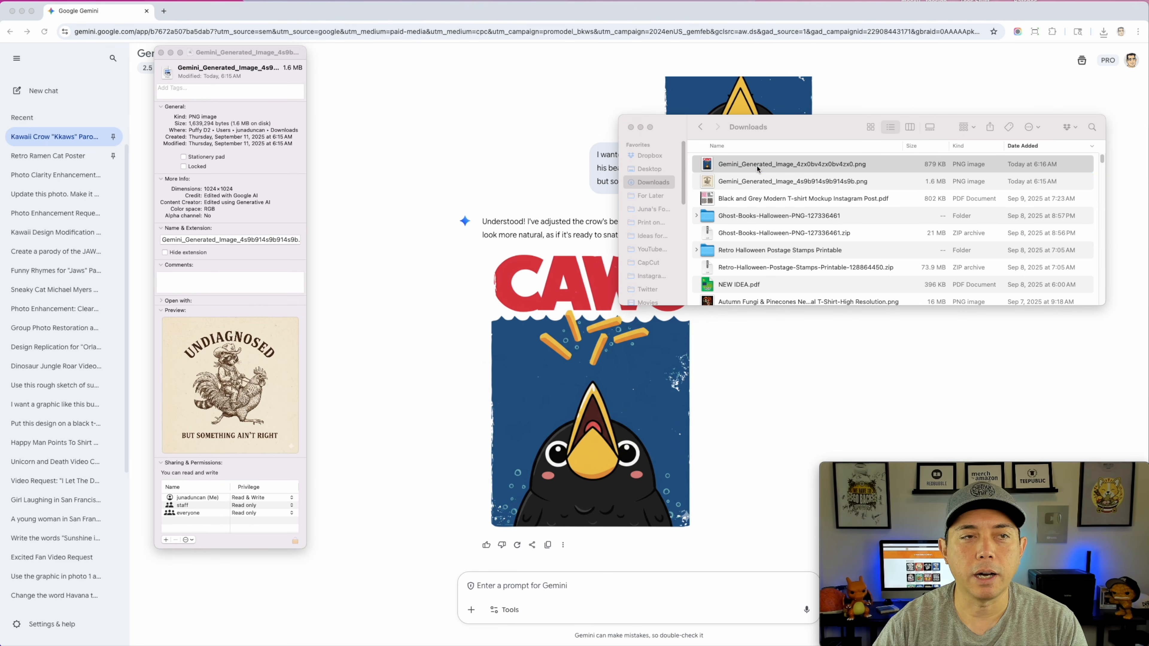
{"action": "left_click_drag", "start_coordinate": [319, 2], "coordinate": [396, 50]}
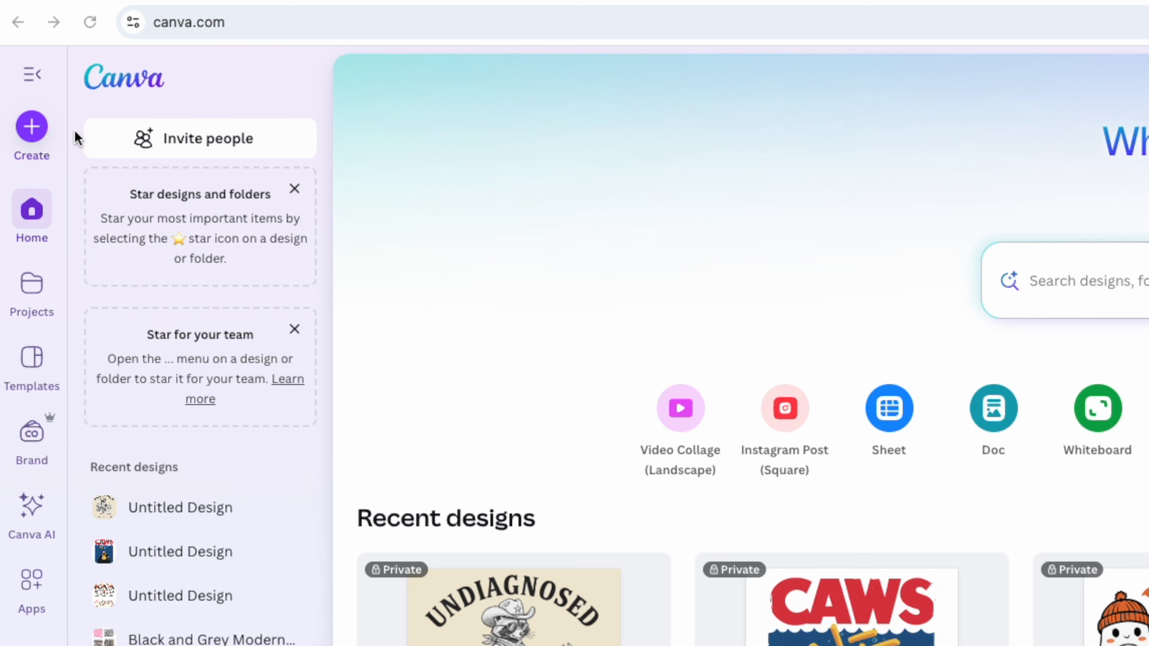
Create a new Canva design with a custom size of 4500 × 5400 px
{"action": "left_click", "coordinate": [32, 127]}
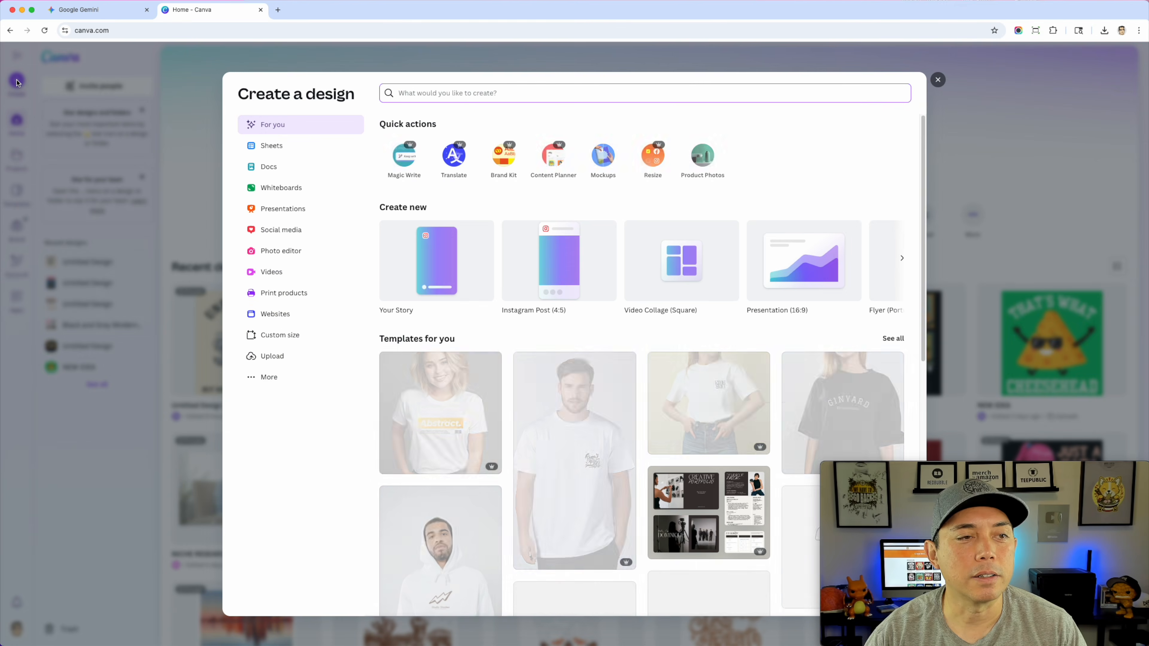
{"action": "left_click", "coordinate": [277, 335]}
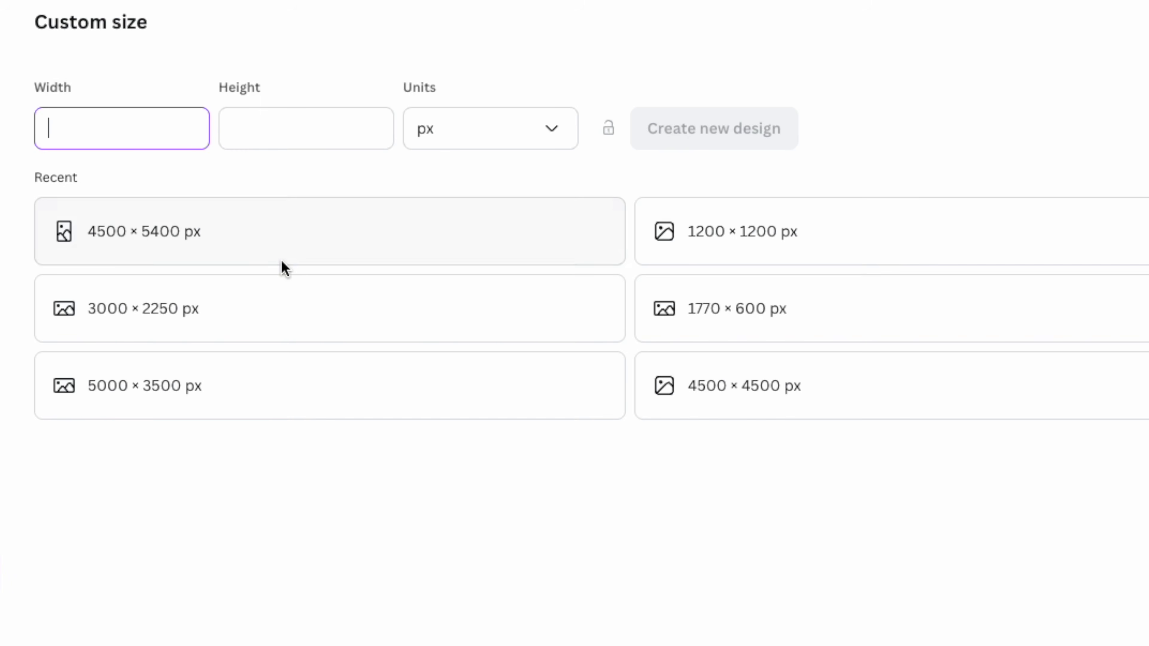
{"action": "type", "text": "4500"}
{"action": "left_click", "coordinate": [326, 142]}
{"action": "type", "text": "5400"}
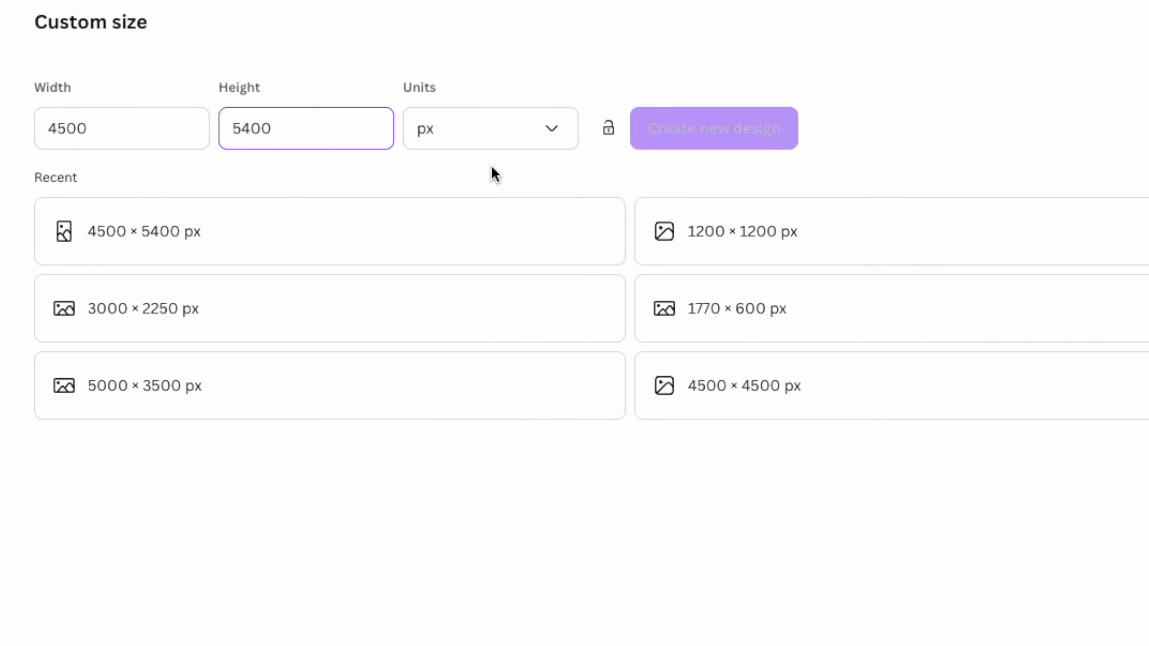
{"action": "left_click", "coordinate": [741, 136]}
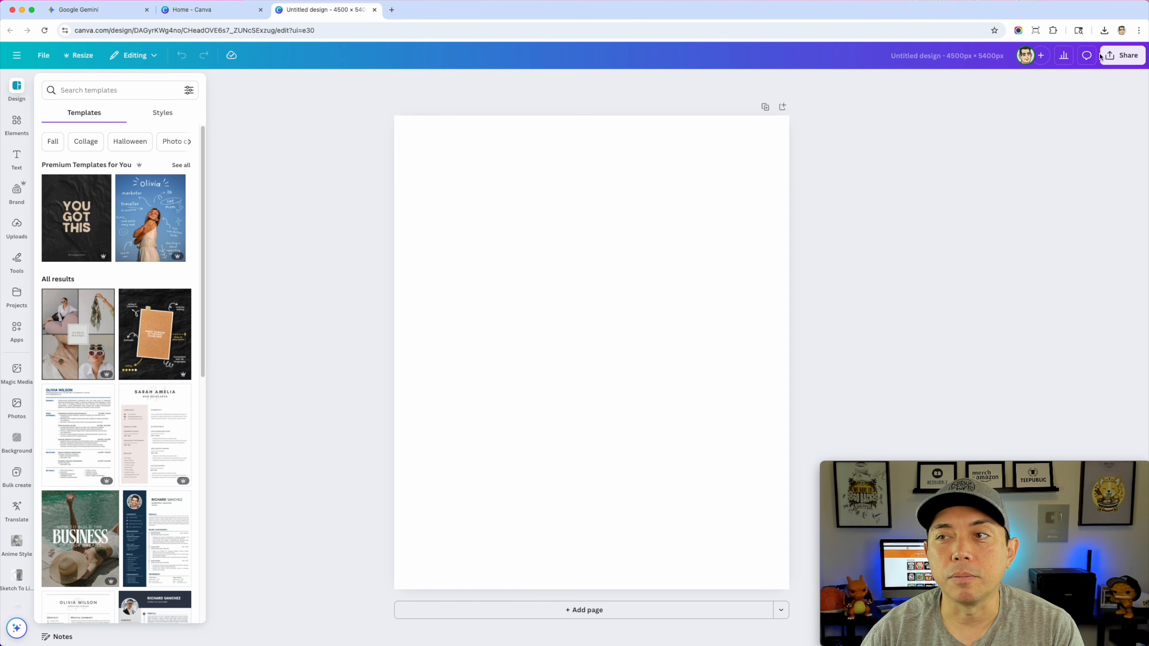
Place the downloaded UNDIAGNOSED image from the Downloads folder on the blank page and remove its background
{"action": "key", "text": "super+Tab"}
{"action": "left_click_drag", "start_coordinate": [841, 289], "coordinate": [633, 267]}
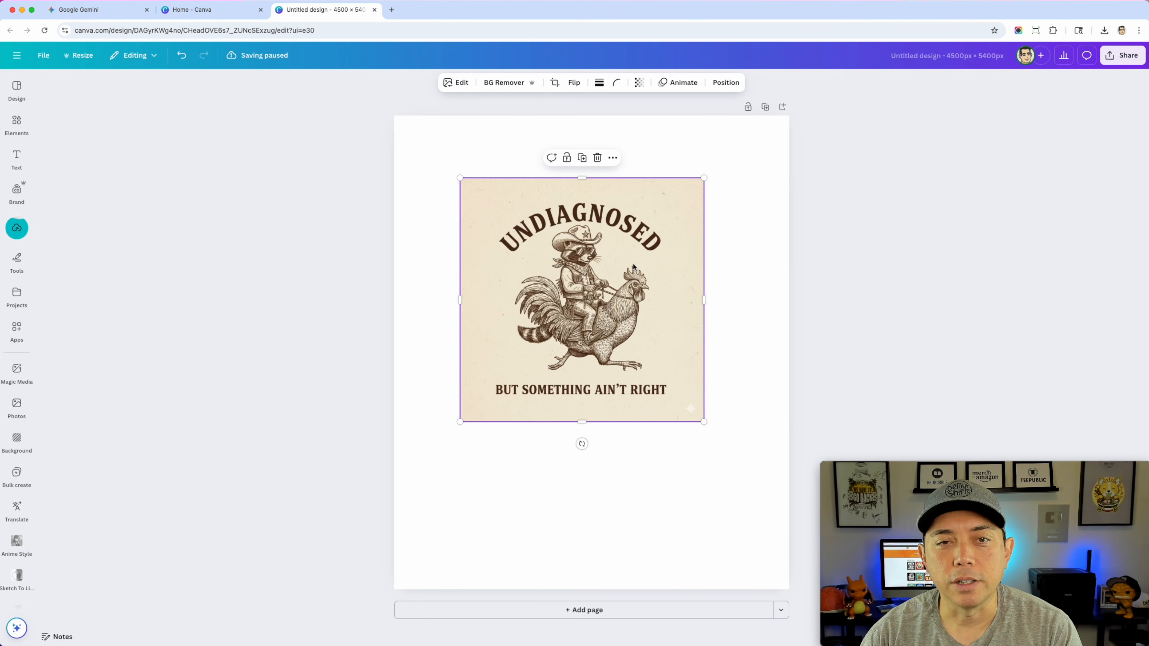
{"action": "left_click", "coordinate": [493, 83]}
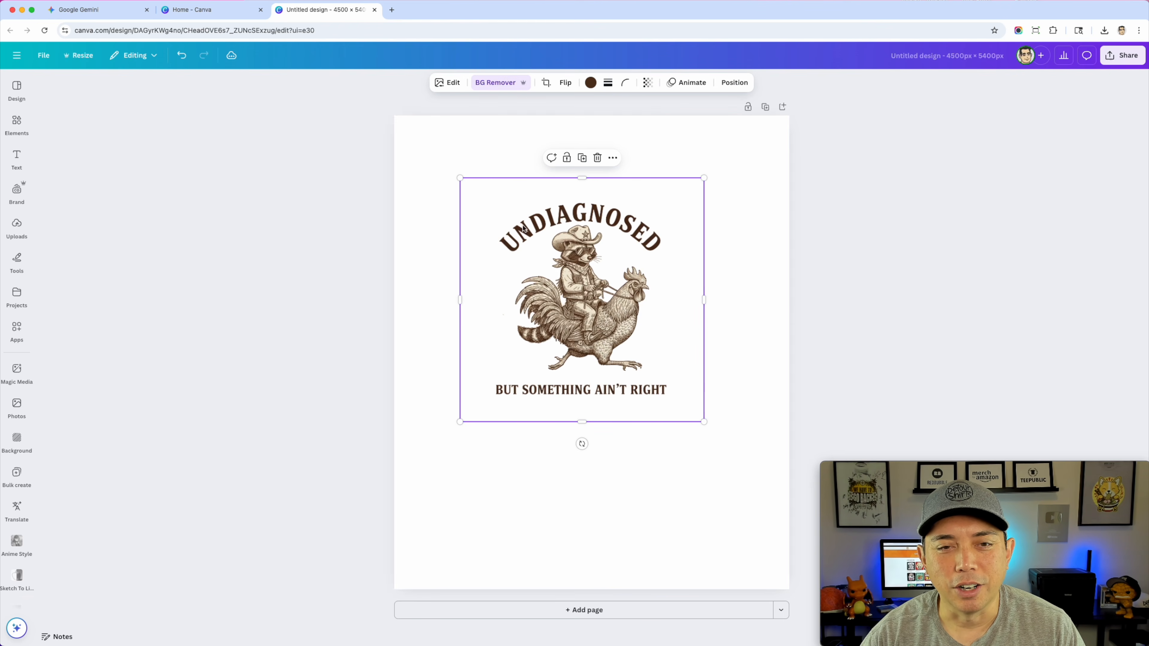
Try cream and magenta as the page background colour, and settle on the default solid yellow
{"action": "left_click", "coordinate": [433, 140]}
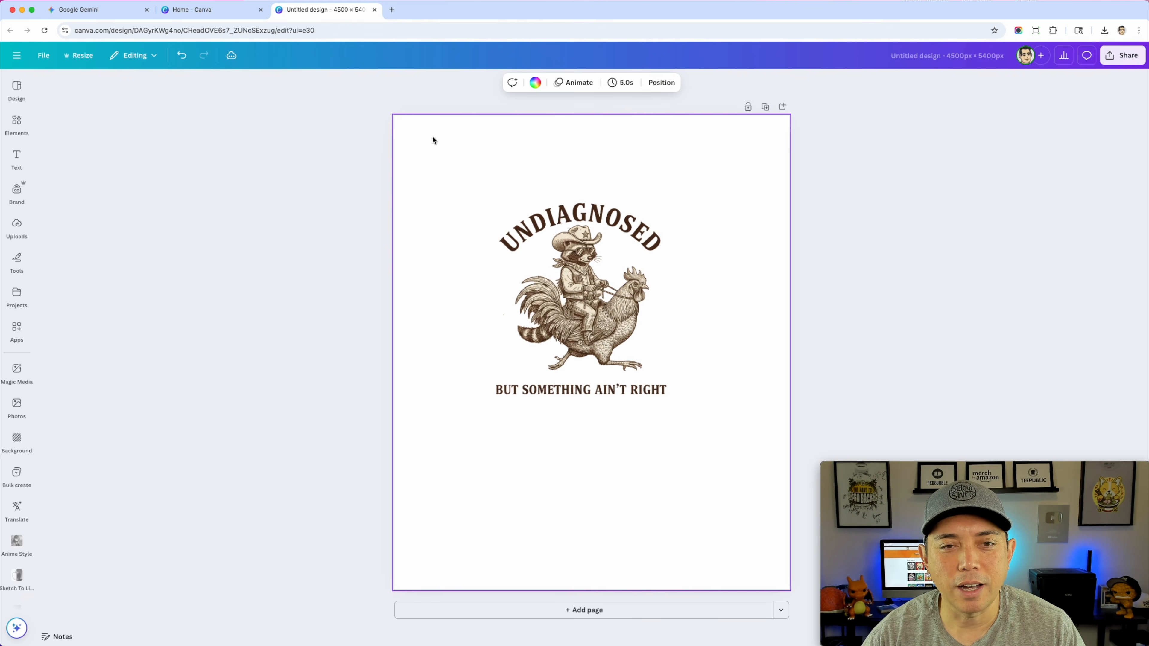
{"action": "left_click", "coordinate": [535, 82]}
{"action": "left_click", "coordinate": [75, 270]}
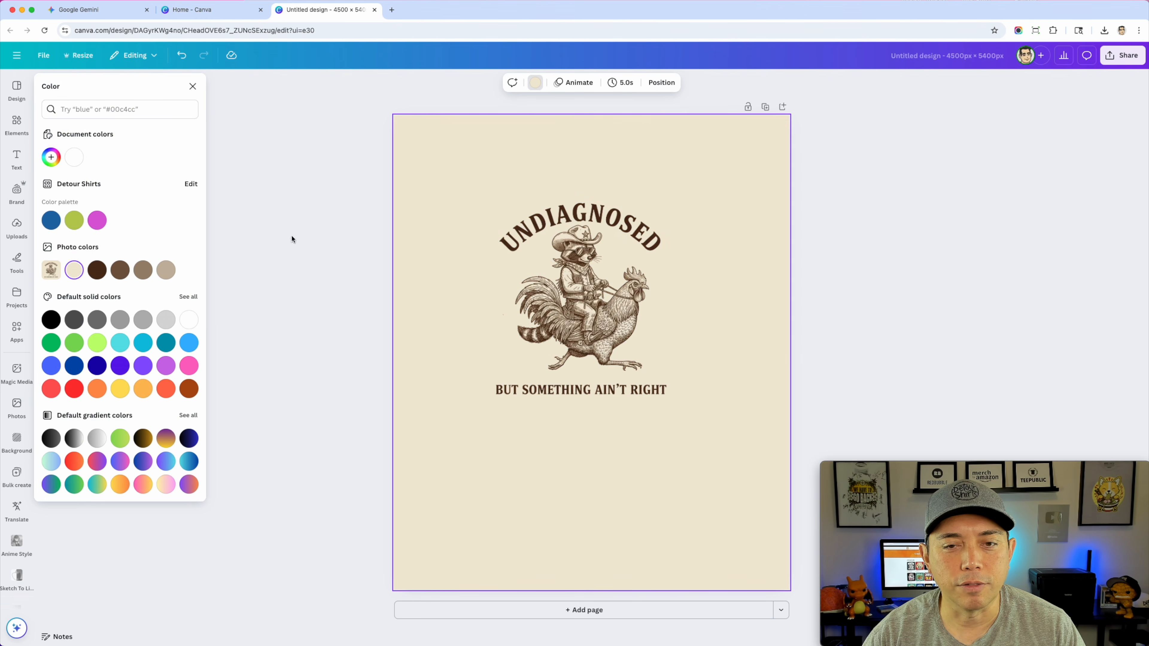
{"action": "left_click", "coordinate": [98, 220]}
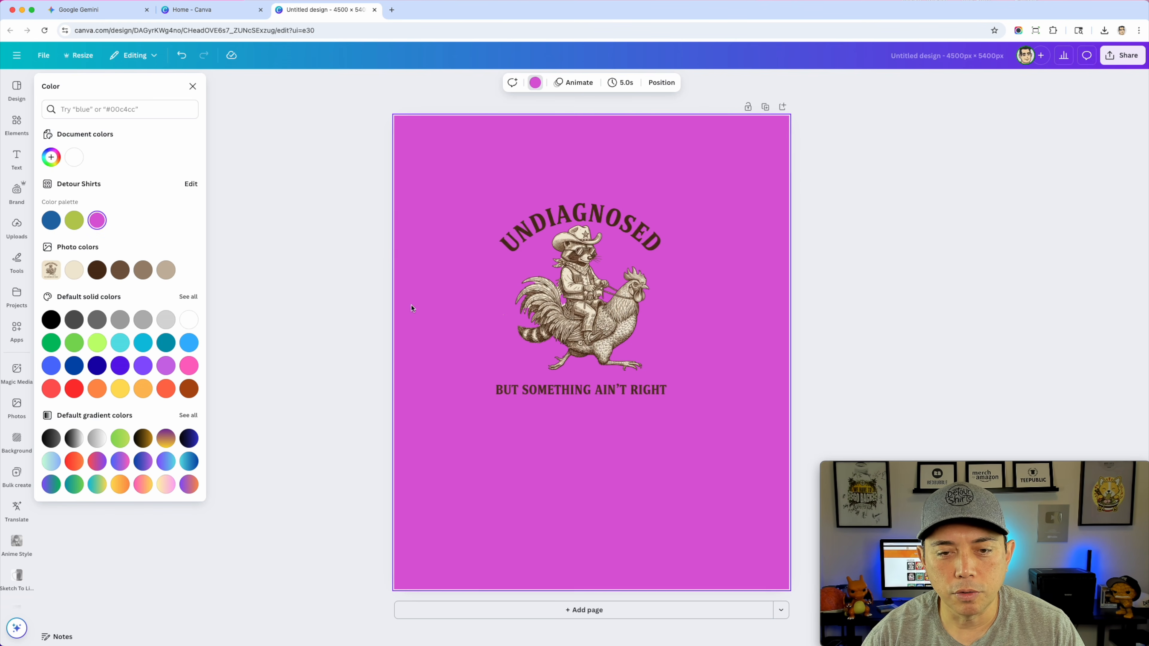
{"action": "left_click", "coordinate": [75, 270]}
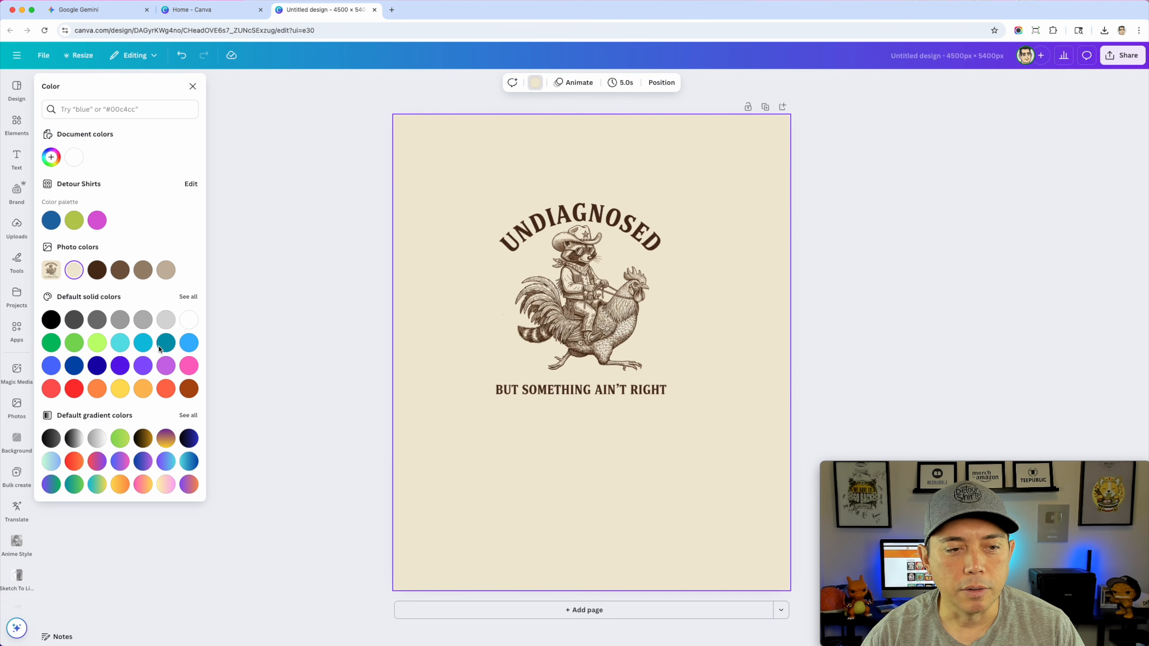
{"action": "left_click", "coordinate": [118, 392]}
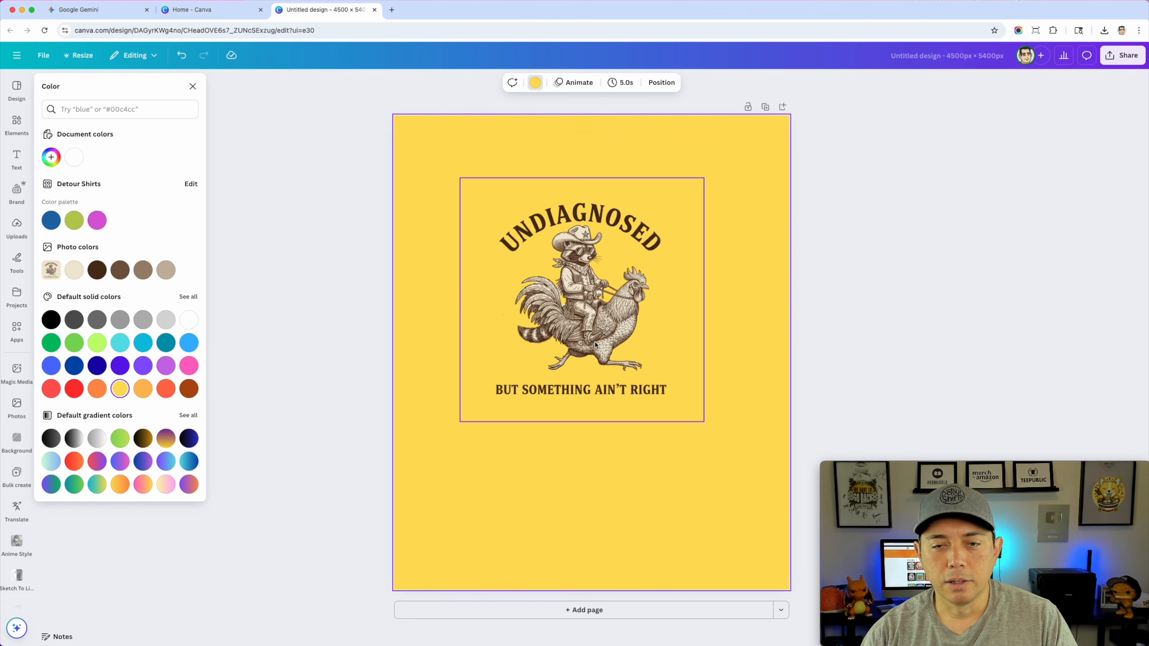
Move the UNDIAGNOSED graphic towards the page's upper area and enlarge it to about the full page width
{"action": "left_click", "coordinate": [589, 303]}
{"action": "left_click_drag", "start_coordinate": [590, 304], "coordinate": [548, 265]}
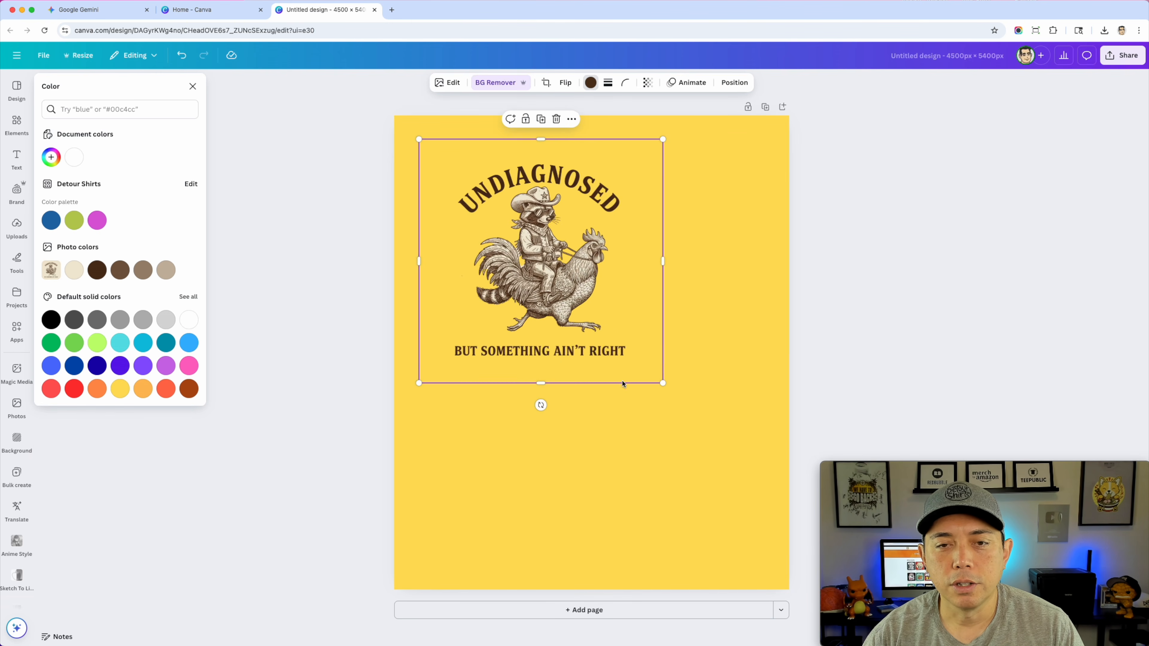
{"action": "left_click_drag", "start_coordinate": [663, 383], "coordinate": [769, 526]}
{"action": "left_click_drag", "start_coordinate": [419, 510], "coordinate": [389, 532]}
{"action": "left_click_drag", "start_coordinate": [636, 372], "coordinate": [630, 367]}
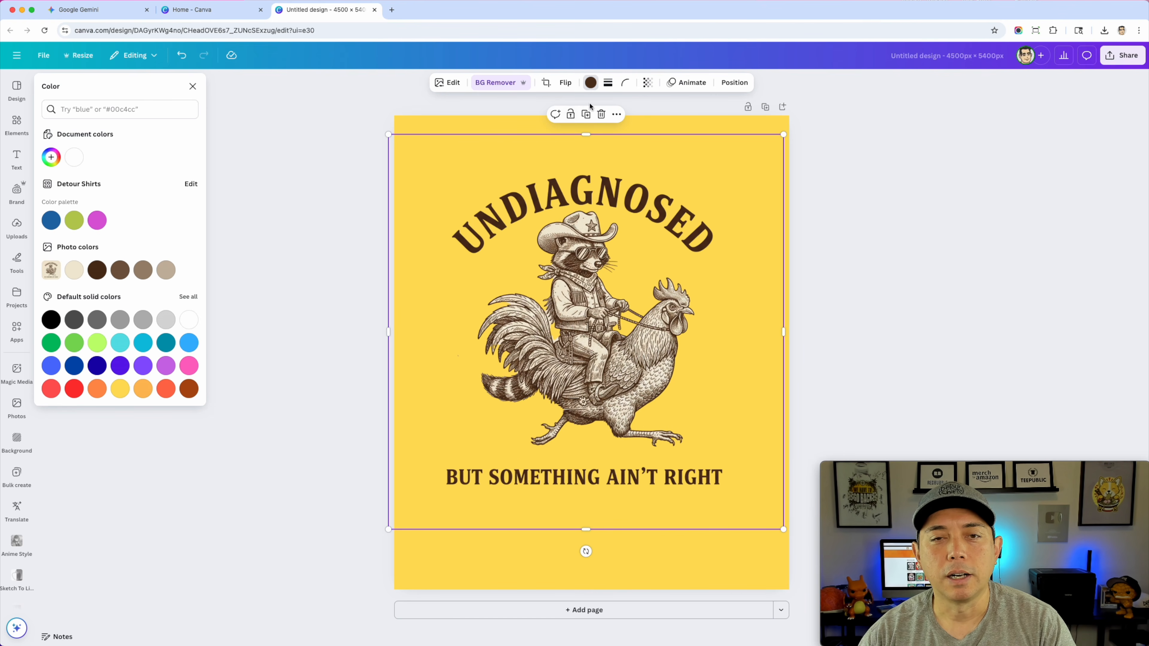
Crop the empty margins of the UNDIAGNOSED graphic closely around its lettering on all sides
{"action": "left_click", "coordinate": [545, 82]}
{"action": "left_click_drag", "start_coordinate": [388, 136], "coordinate": [443, 172]}
{"action": "left_click_drag", "start_coordinate": [784, 529], "coordinate": [734, 494]}
{"action": "left_click", "coordinate": [833, 292]}
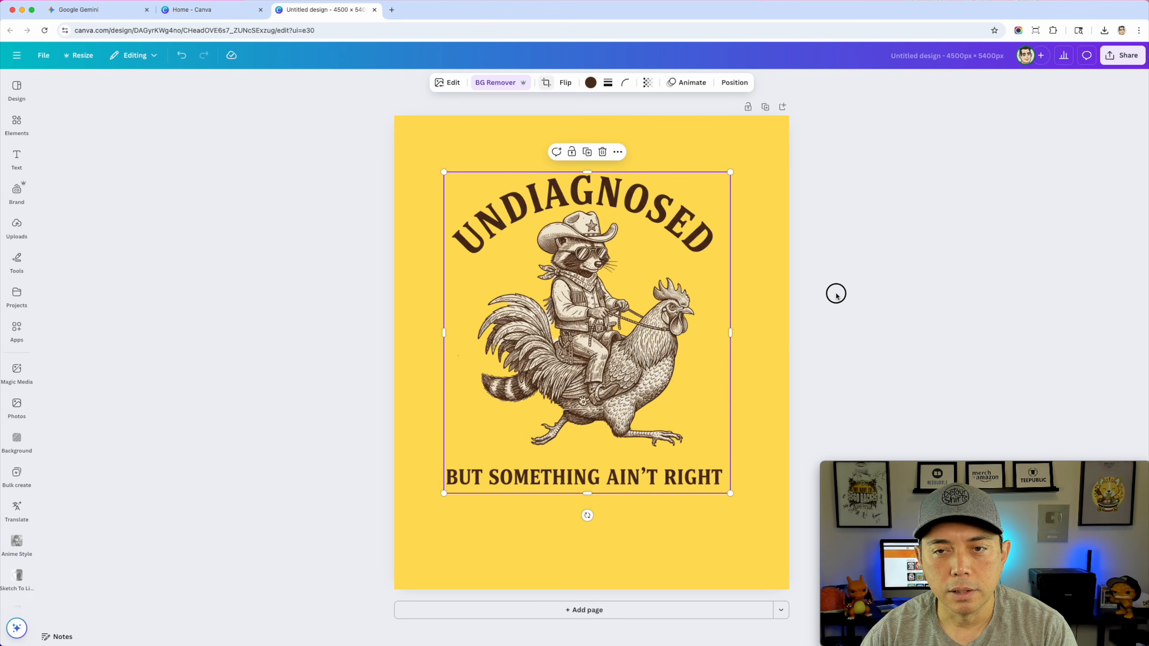
Enlarge the cropped graphic until it nearly spans the page width, and centre it horizontally with slim side margins
{"action": "left_click_drag", "start_coordinate": [600, 301], "coordinate": [581, 264]}
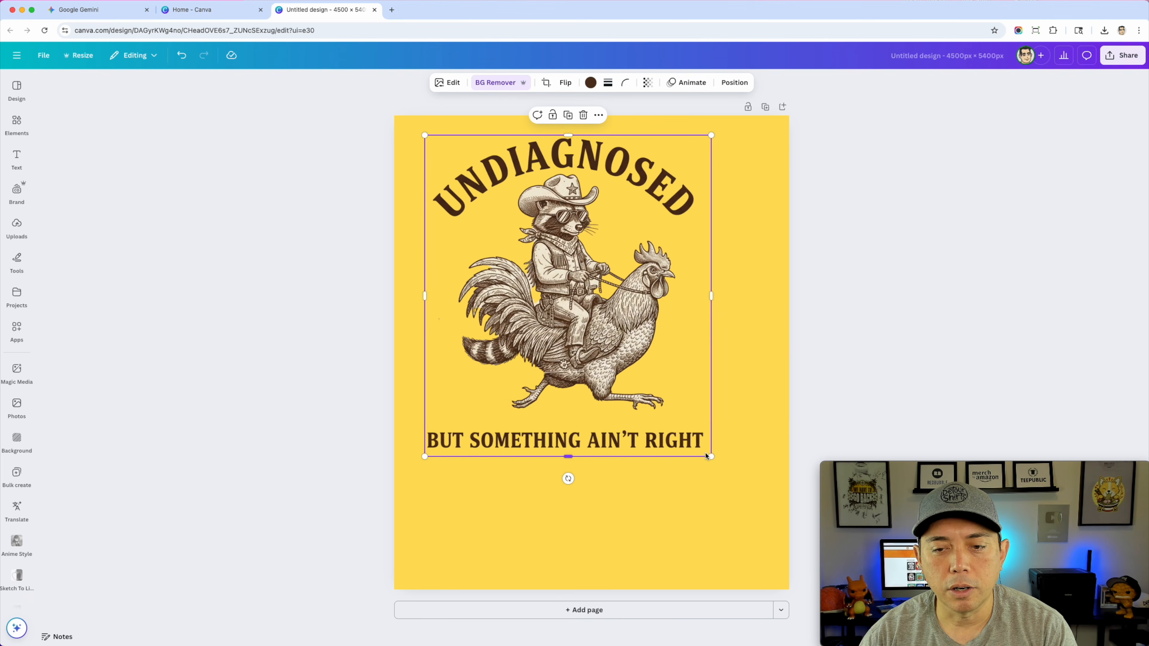
{"action": "left_click_drag", "start_coordinate": [711, 456], "coordinate": [762, 533]}
{"action": "left_click_drag", "start_coordinate": [655, 330], "coordinate": [648, 339]}
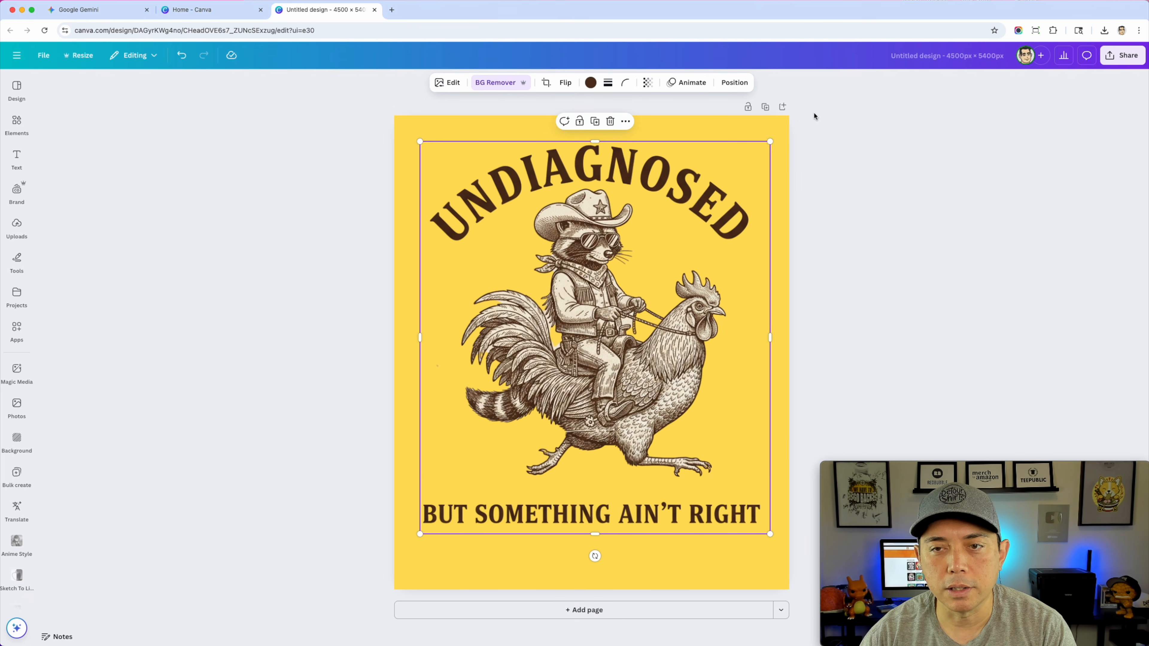
{"action": "mouse_move", "coordinate": [770, 142]}
{"action": "left_mouse_down"}
{"action": "mouse_move", "coordinate": [777, 136]}
{"action": "mouse_move", "coordinate": [772, 145]}
{"action": "left_mouse_up"}
{"action": "left_click_drag", "start_coordinate": [659, 286], "coordinate": [655, 294]}
{"action": "left_click", "coordinate": [875, 187]}
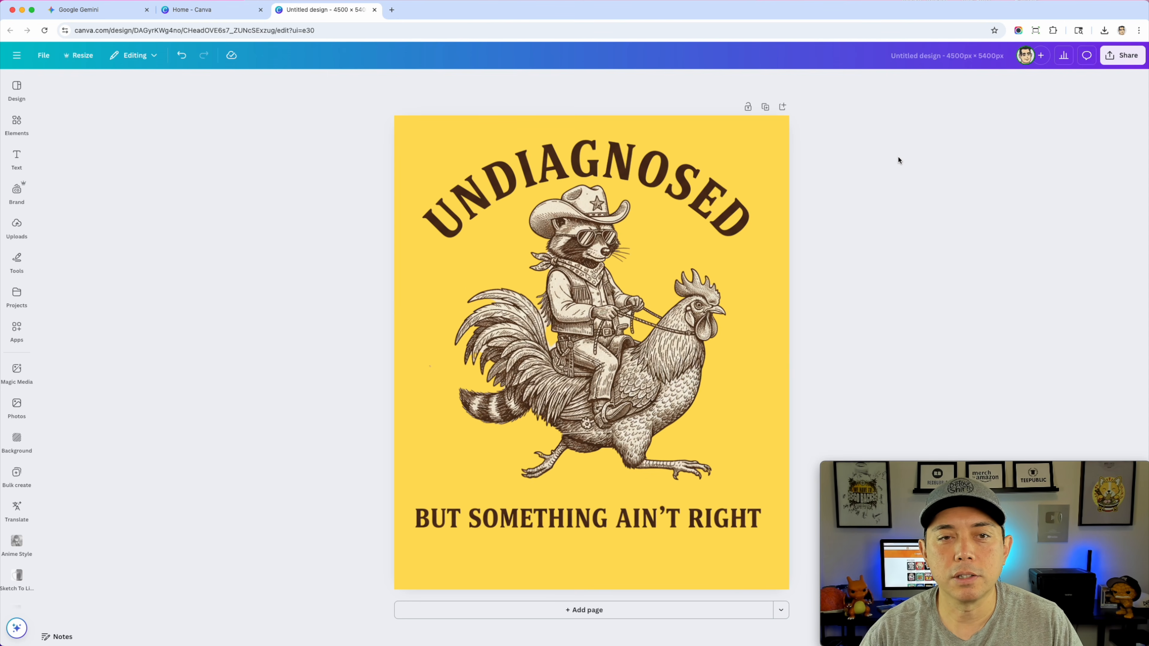
Duplicate the page and title the first page "Original"
{"action": "left_click", "coordinate": [428, 144]}
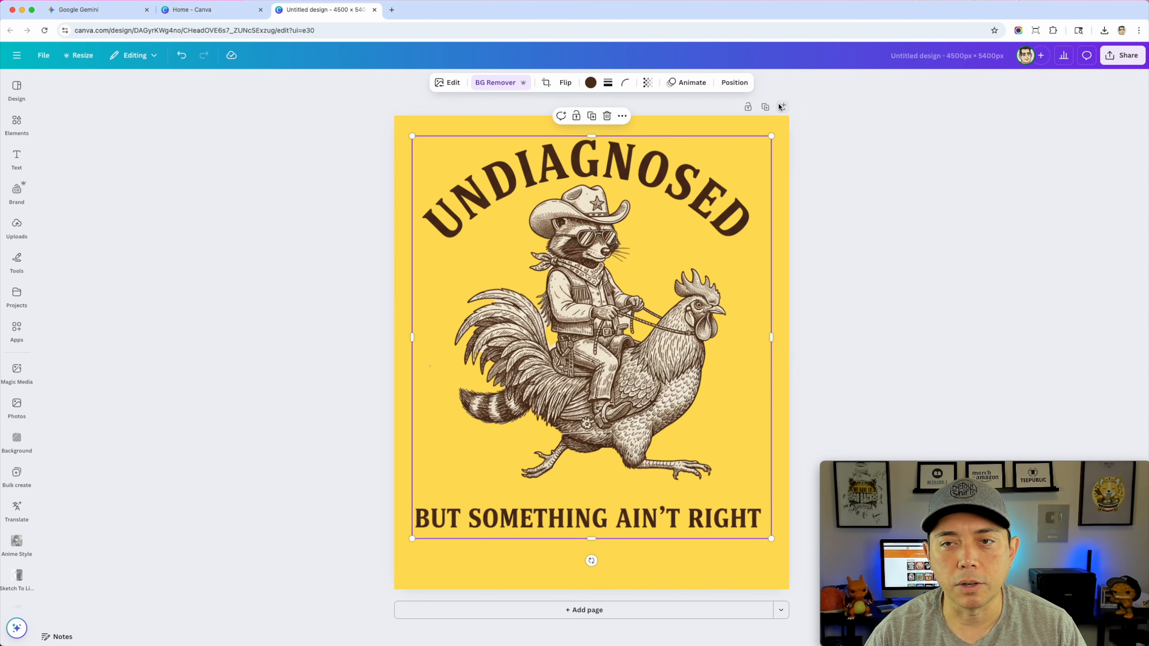
{"action": "left_click", "coordinate": [766, 107]}
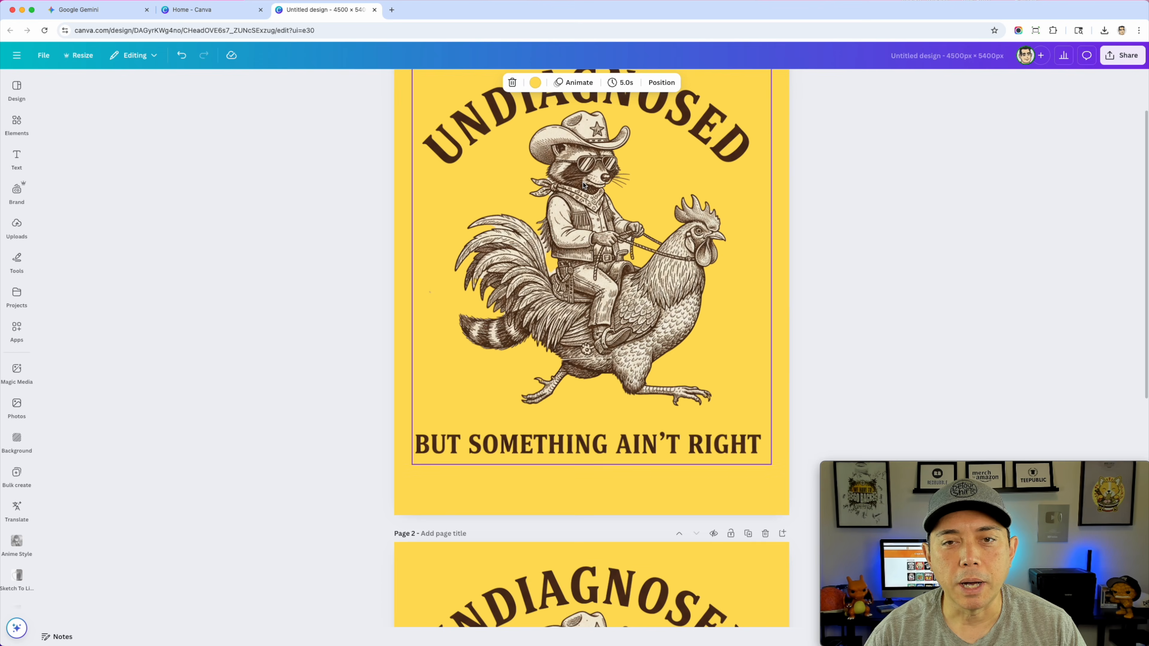
{"action": "scroll", "coordinate": [583, 186], "scroll_direction": "up", "scroll_amount": 2}
{"action": "left_click", "coordinate": [439, 109]}
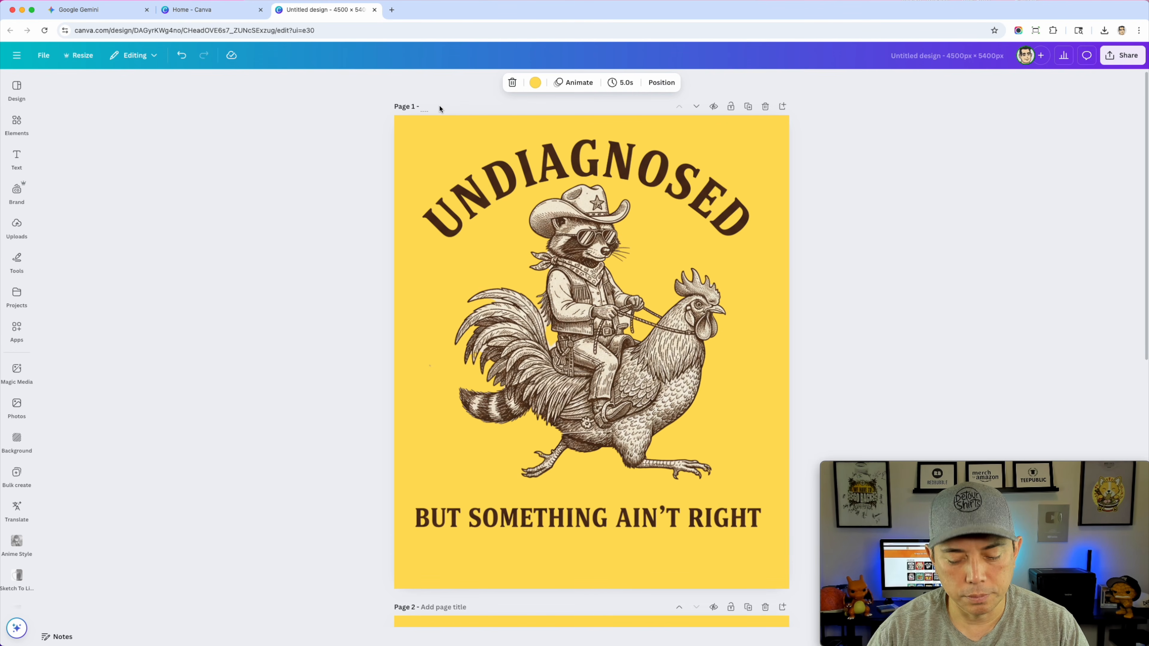
{"action": "type", "text": "Original"}
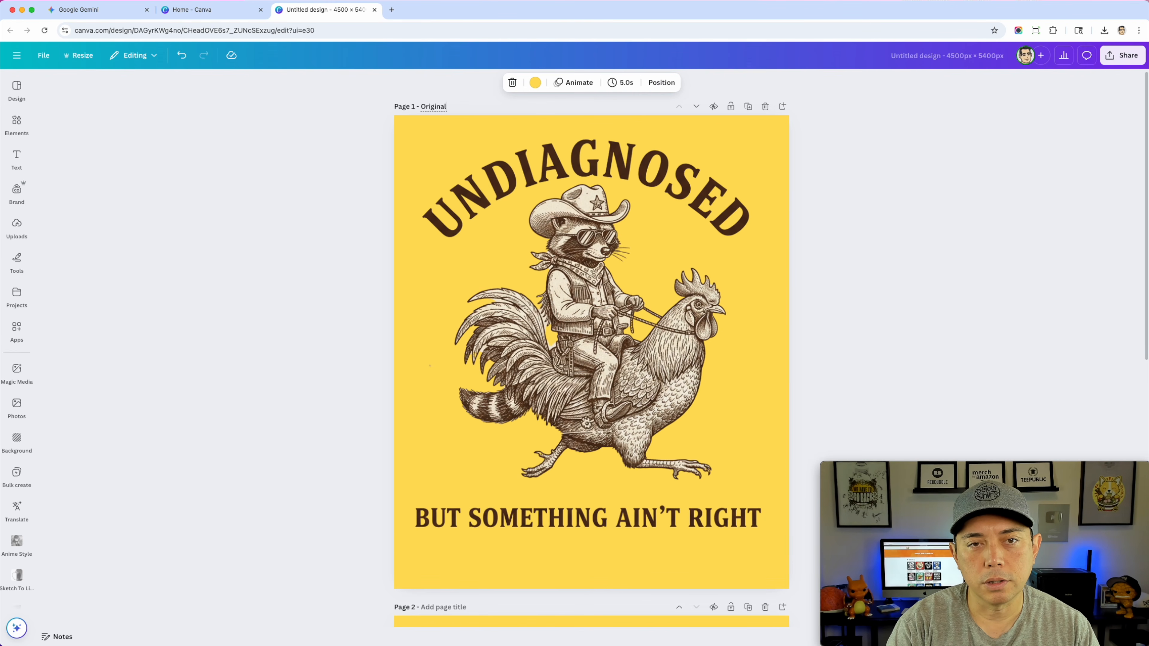
{"action": "left_click", "coordinate": [829, 181]}
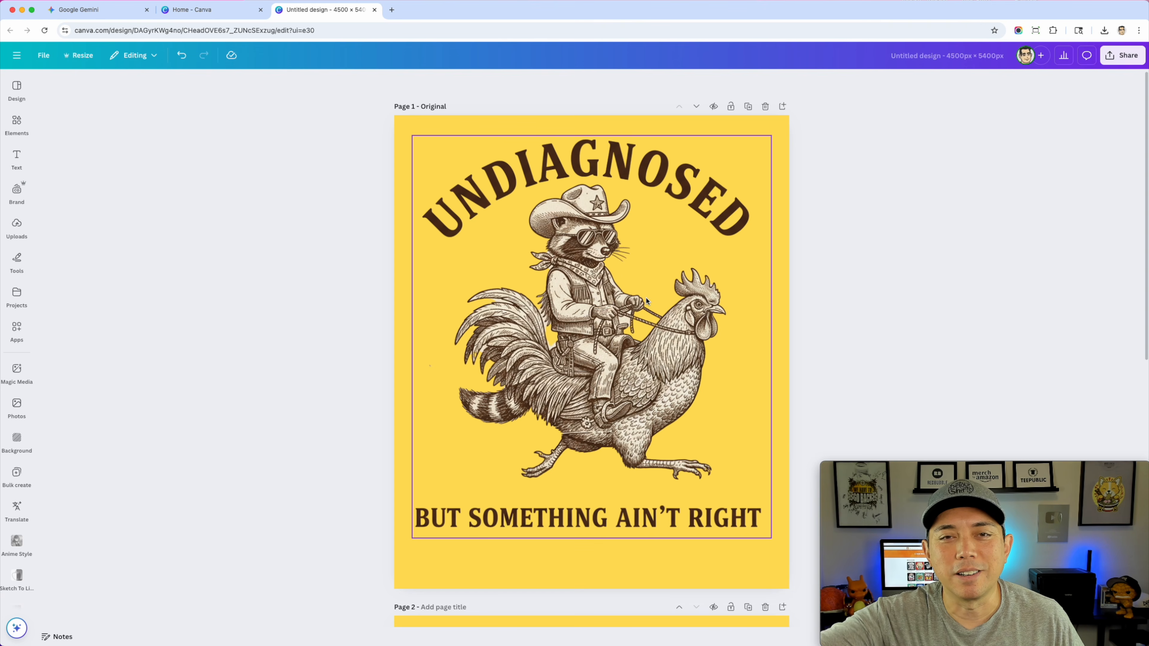
Select the graphic on page 2, search the apps for "upscale" and open Image Upscaler
{"action": "scroll", "coordinate": [890, 290], "scroll_direction": "down", "scroll_amount": 9}
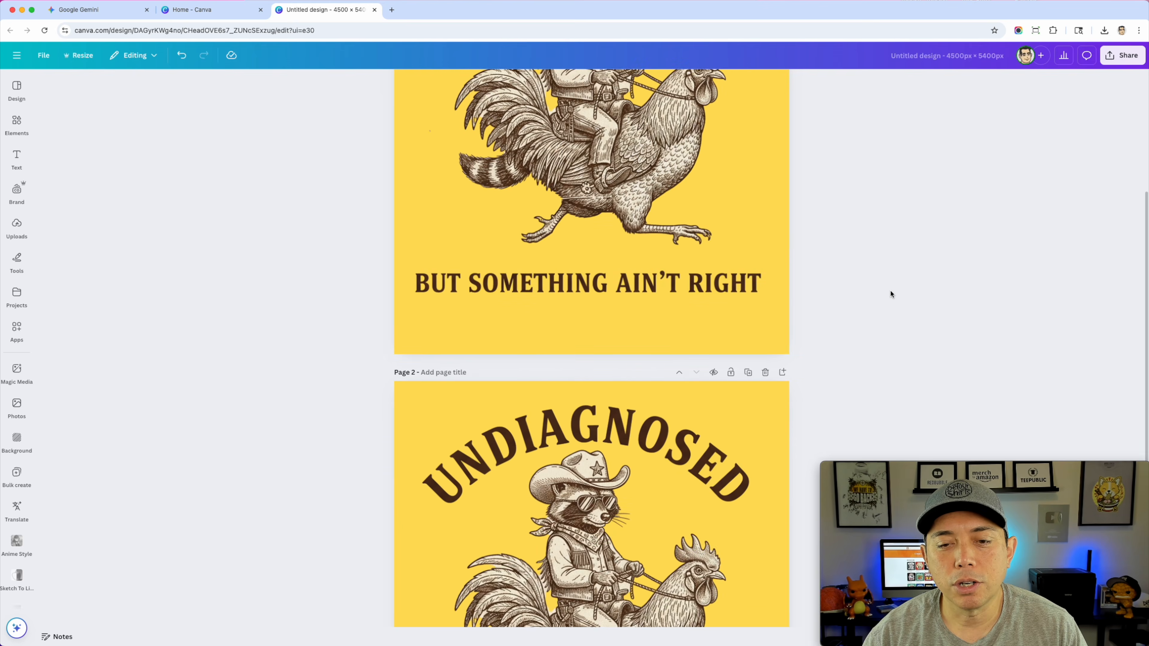
{"action": "left_click", "coordinate": [558, 296]}
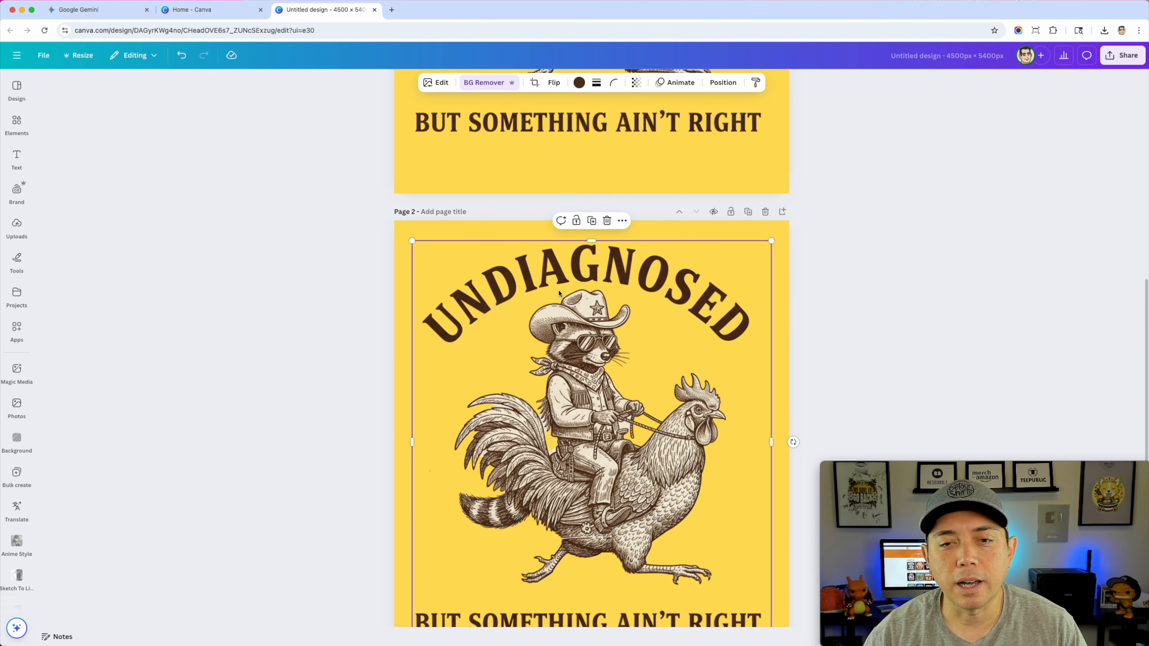
{"action": "scroll", "coordinate": [603, 324], "scroll_direction": "down", "scroll_amount": 2}
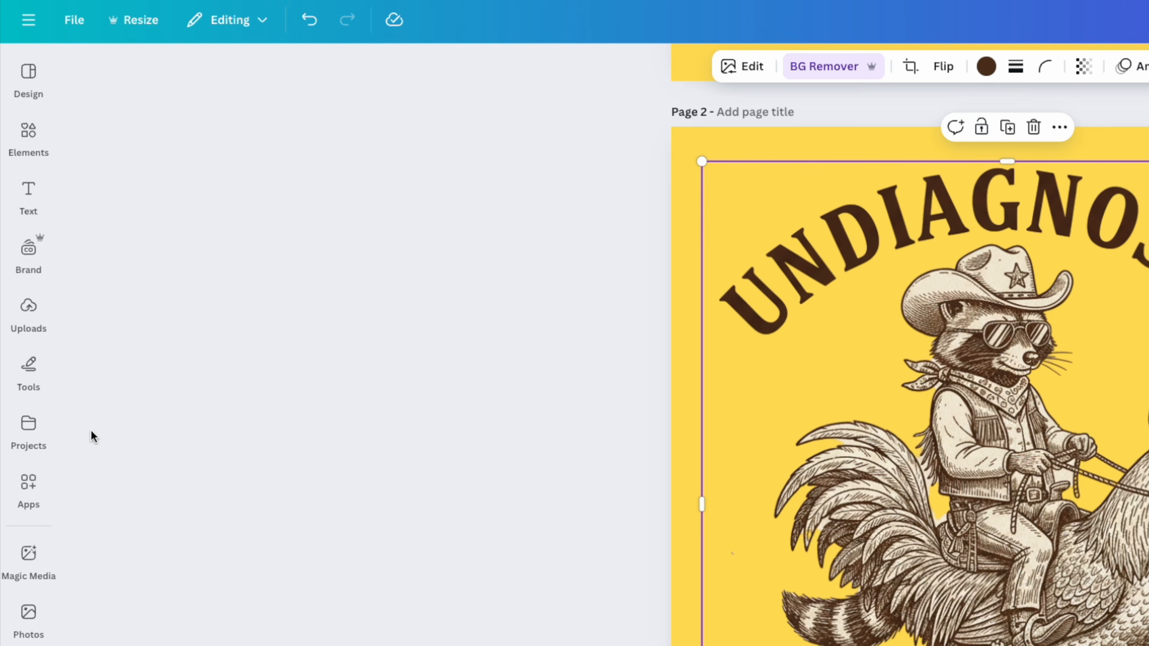
{"action": "left_click", "coordinate": [19, 331]}
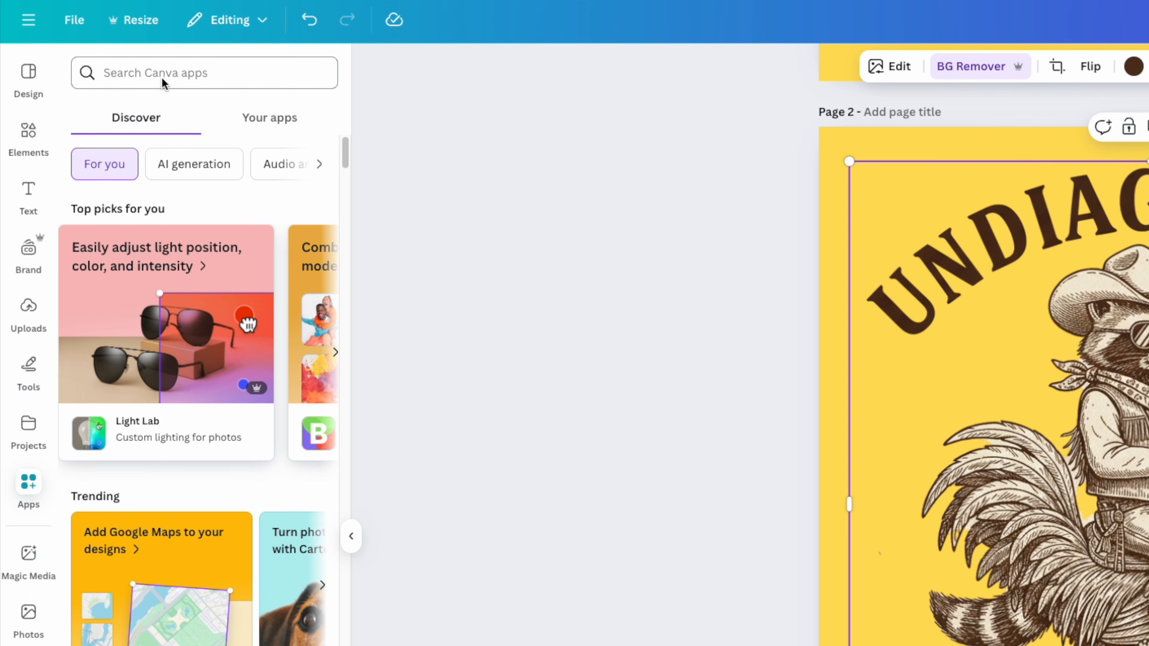
{"action": "left_click", "coordinate": [161, 76]}
{"action": "type", "text": "up"}
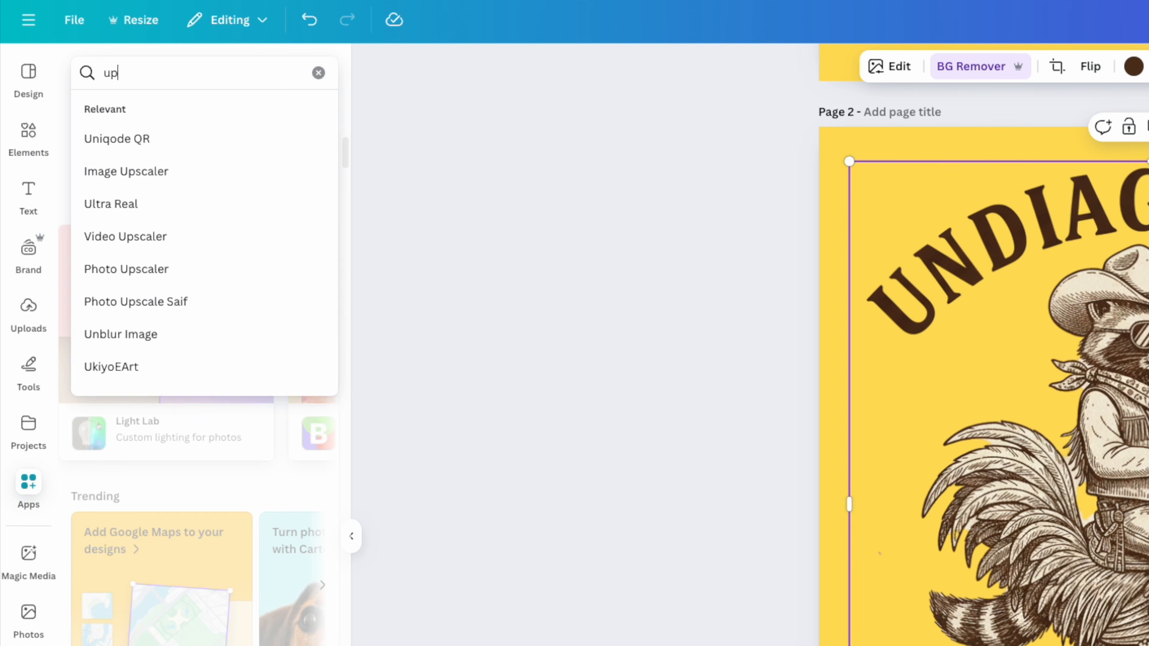
{"action": "type", "text": "scale"}
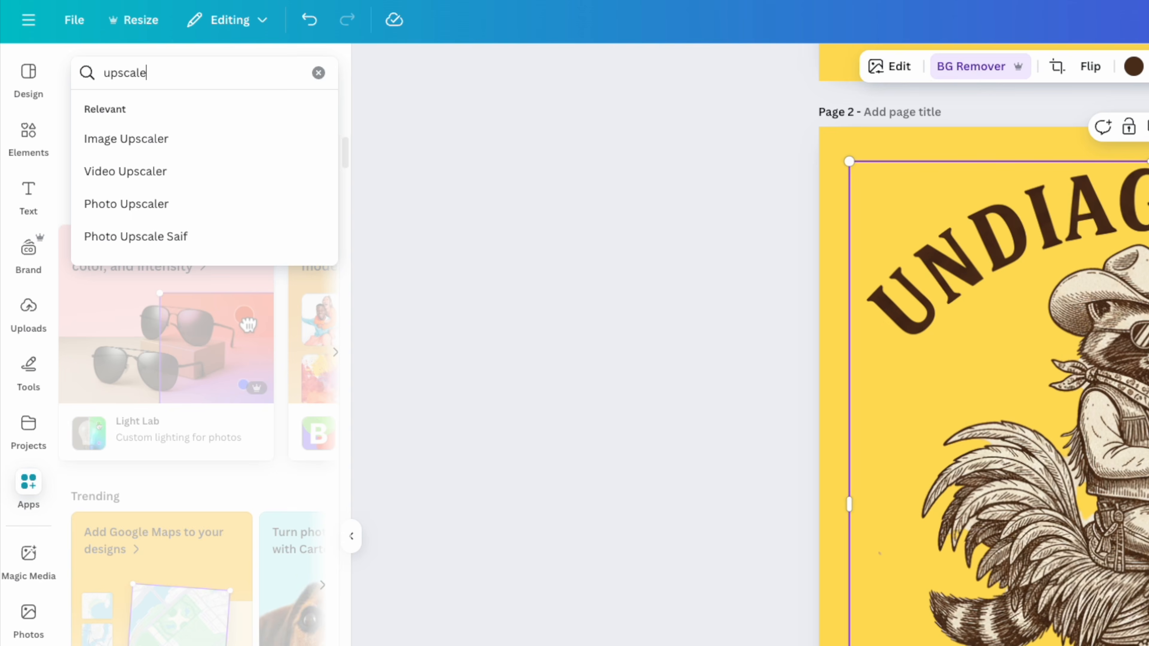
{"action": "key", "text": "Return"}
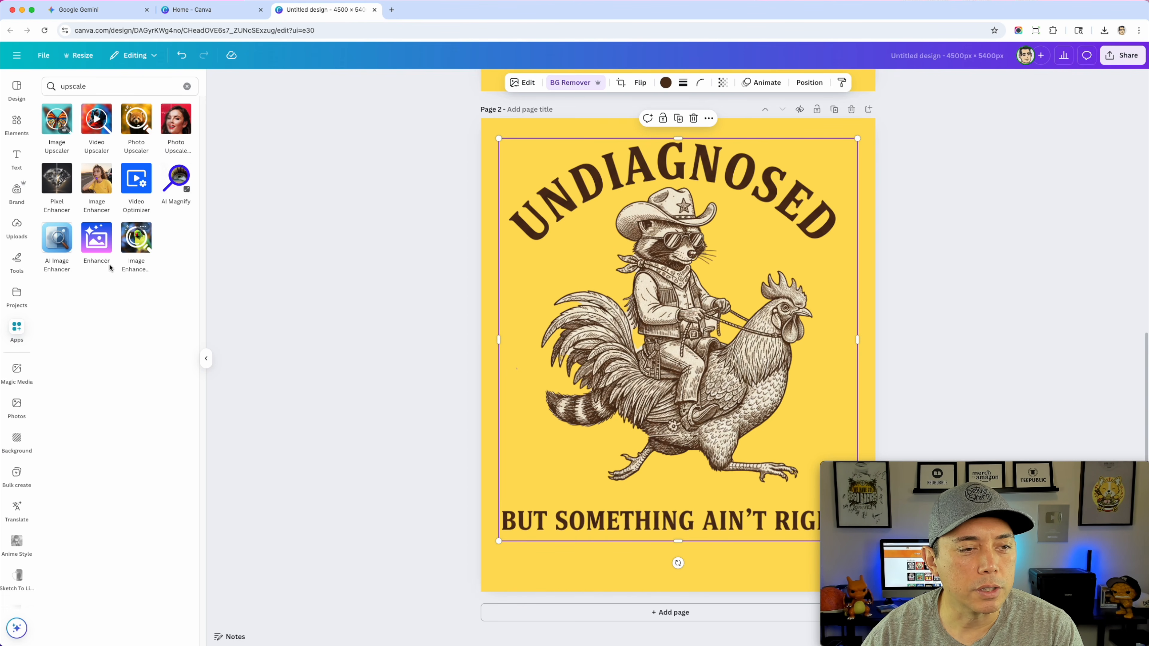
{"action": "left_click", "coordinate": [51, 121]}
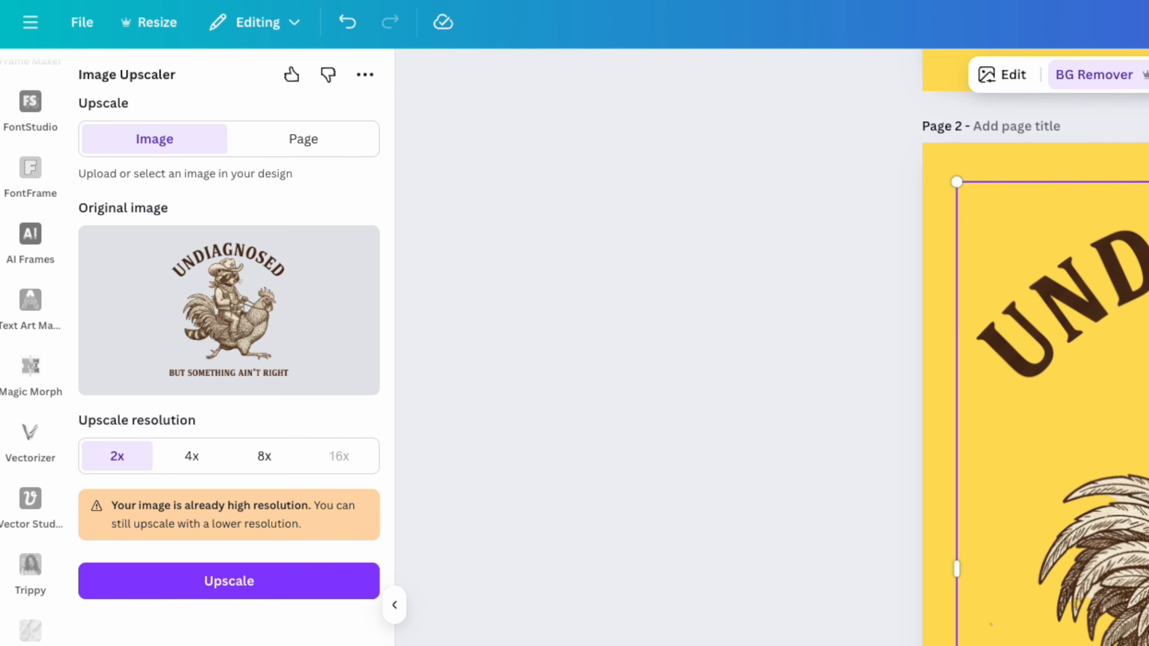
Upscale the UNDIAGNOSED graphic at 8x and replace the page 2 image with the enhanced version
{"action": "left_click", "coordinate": [263, 457]}
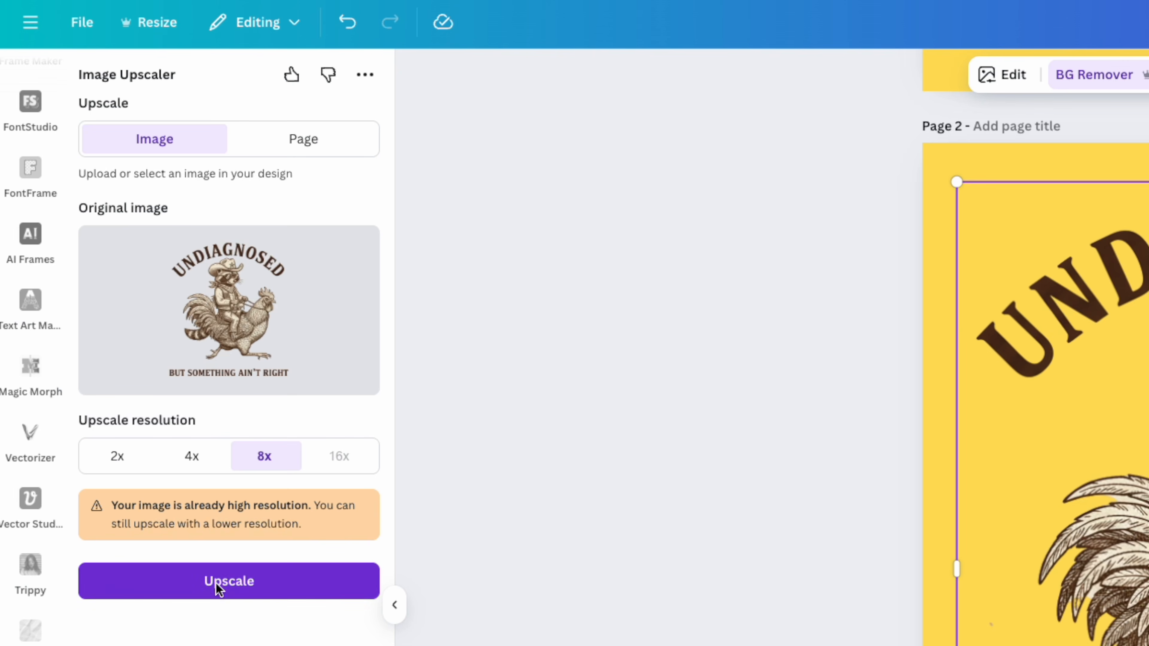
{"action": "left_click", "coordinate": [227, 574]}
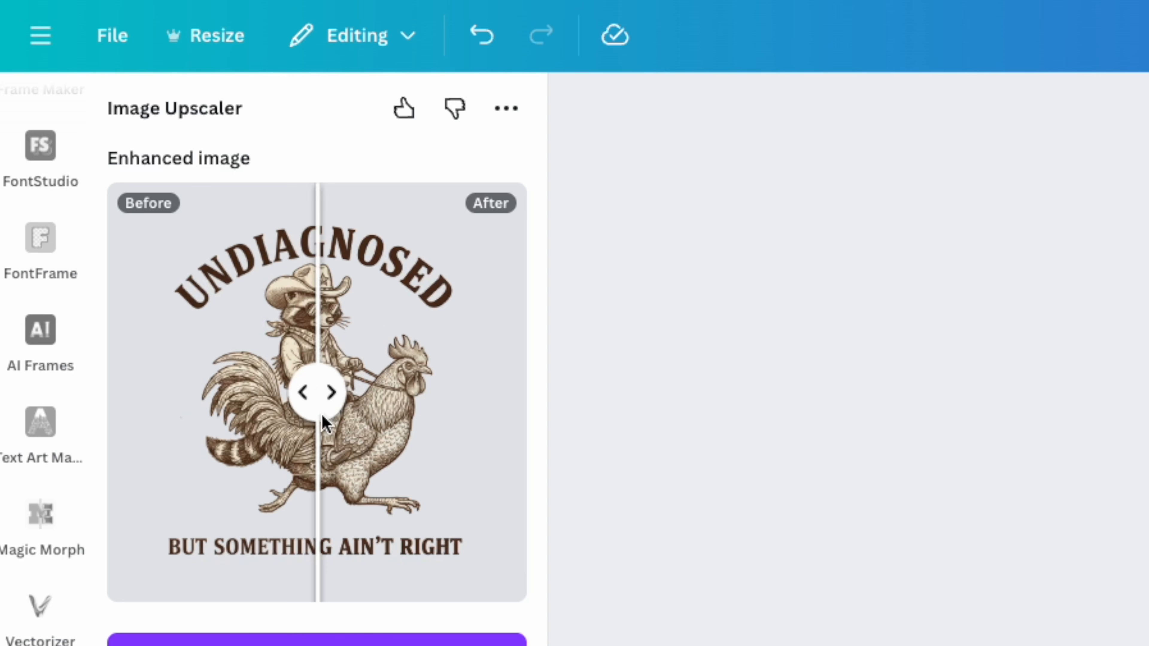
{"action": "left_click_drag", "start_coordinate": [125, 189], "coordinate": [164, 195]}
{"action": "left_click_drag", "start_coordinate": [432, 411], "coordinate": [267, 470]}
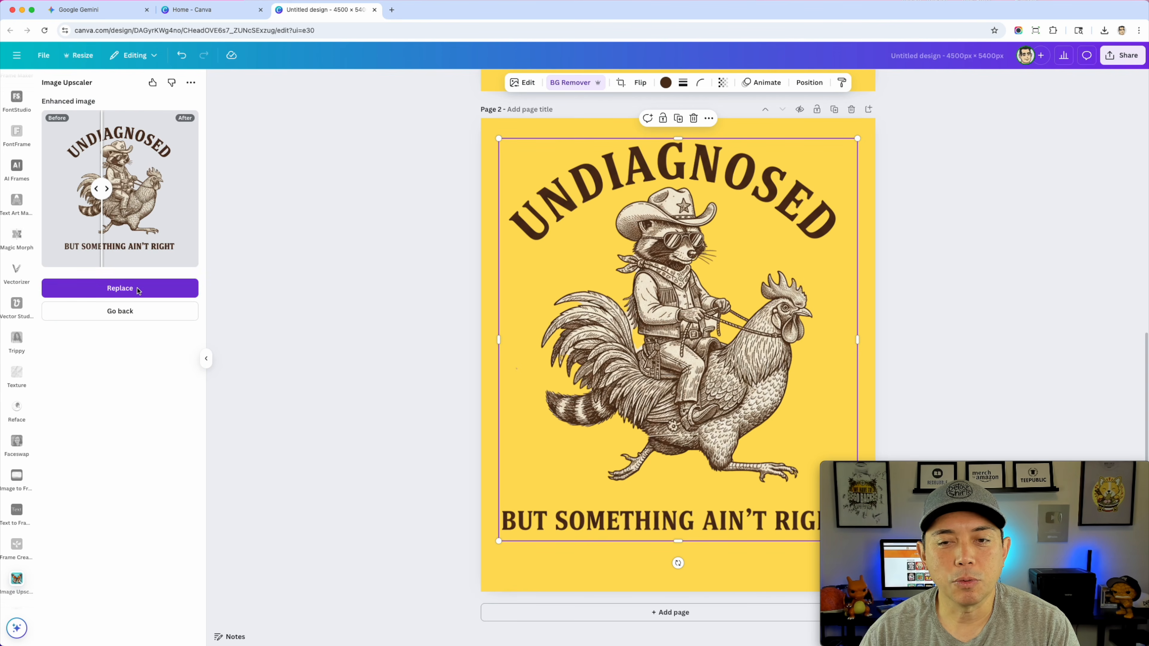
{"action": "left_click", "coordinate": [362, 640]}
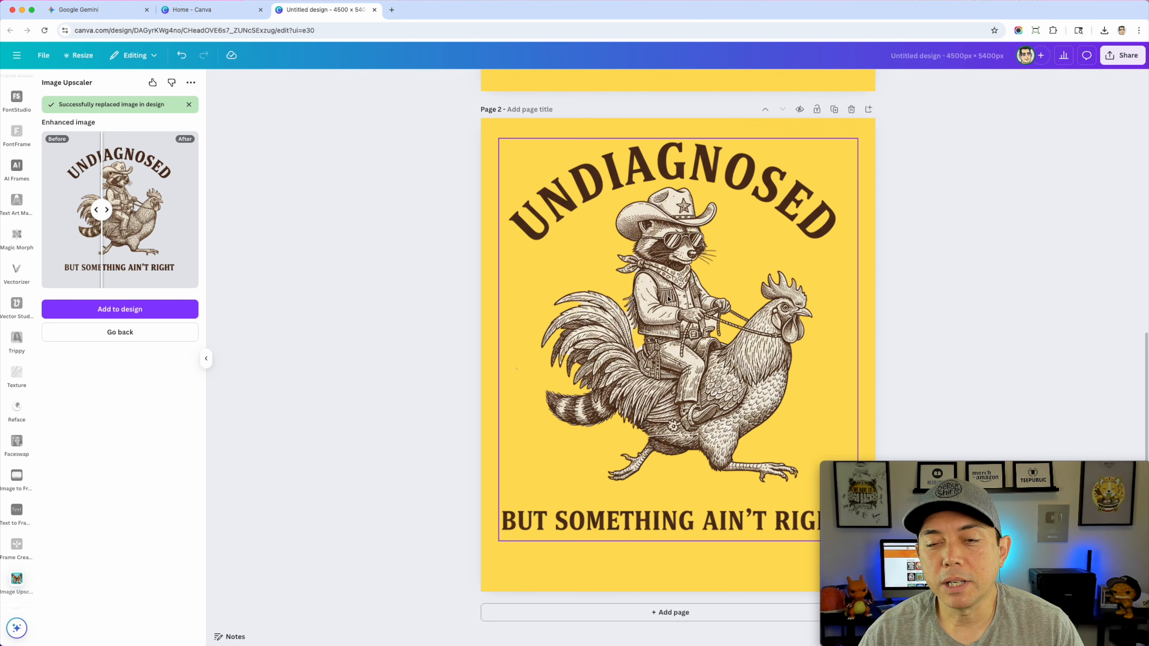
Title the second page "Upscaled"
{"action": "scroll", "coordinate": [714, 313], "scroll_direction": "up", "scroll_amount": 10}
{"action": "scroll", "coordinate": [713, 315], "scroll_direction": "down", "scroll_amount": 2}
{"action": "scroll", "coordinate": [714, 314], "scroll_direction": "down", "scroll_amount": 8}
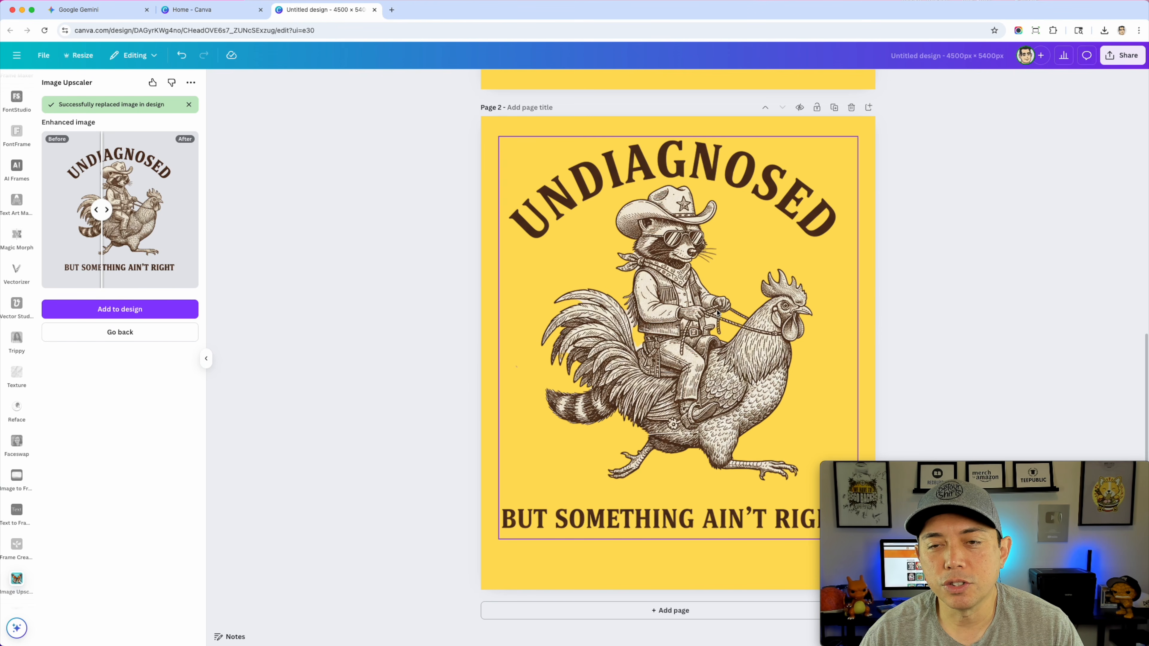
{"action": "left_click", "coordinate": [530, 109]}
{"action": "type", "text": "Upscaled"}
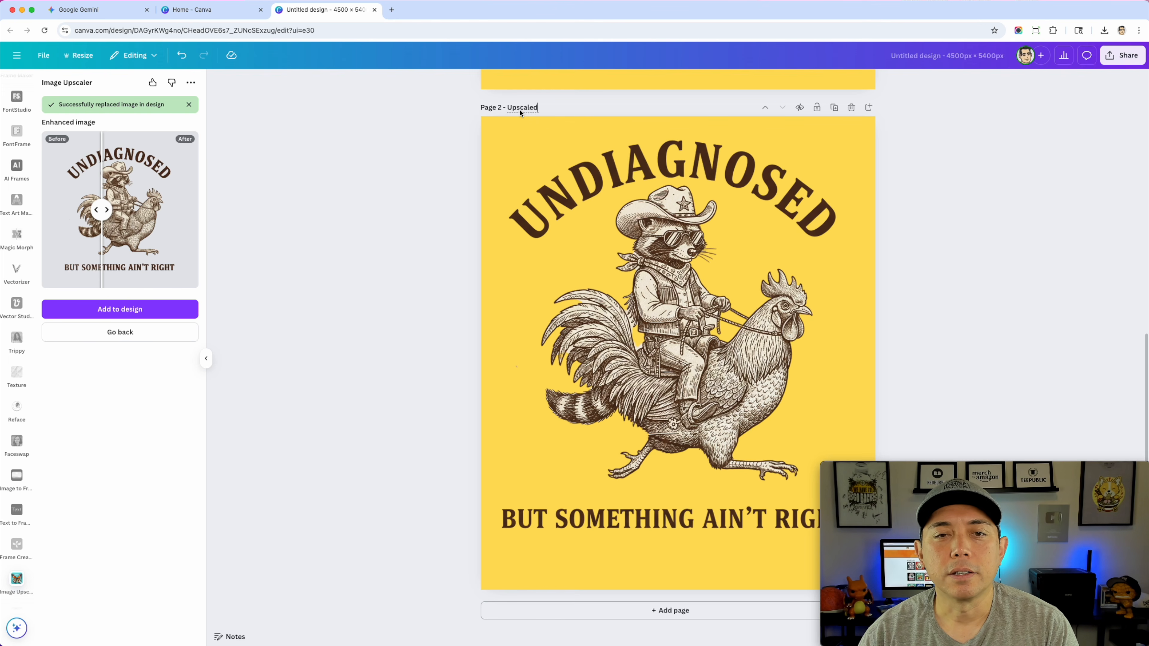
{"action": "left_click", "coordinate": [921, 174]}
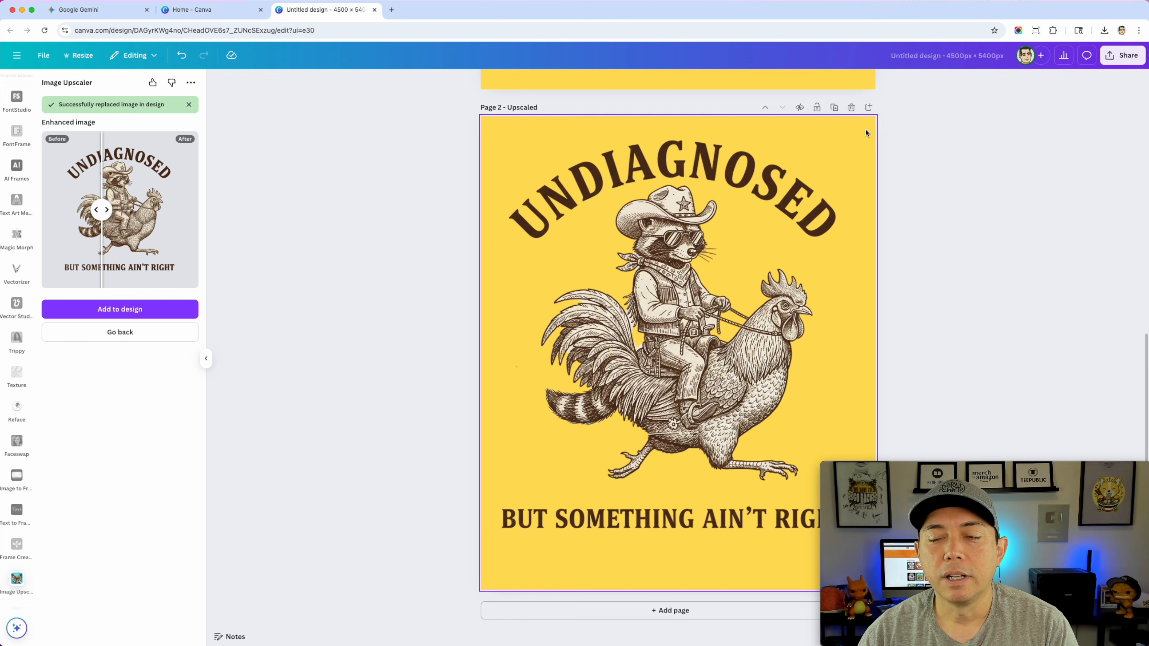
Duplicate the Upscaled page and select the UNDIAGNOSED graphic on the new third page
{"action": "left_click", "coordinate": [835, 109]}
{"action": "left_click", "coordinate": [687, 240]}
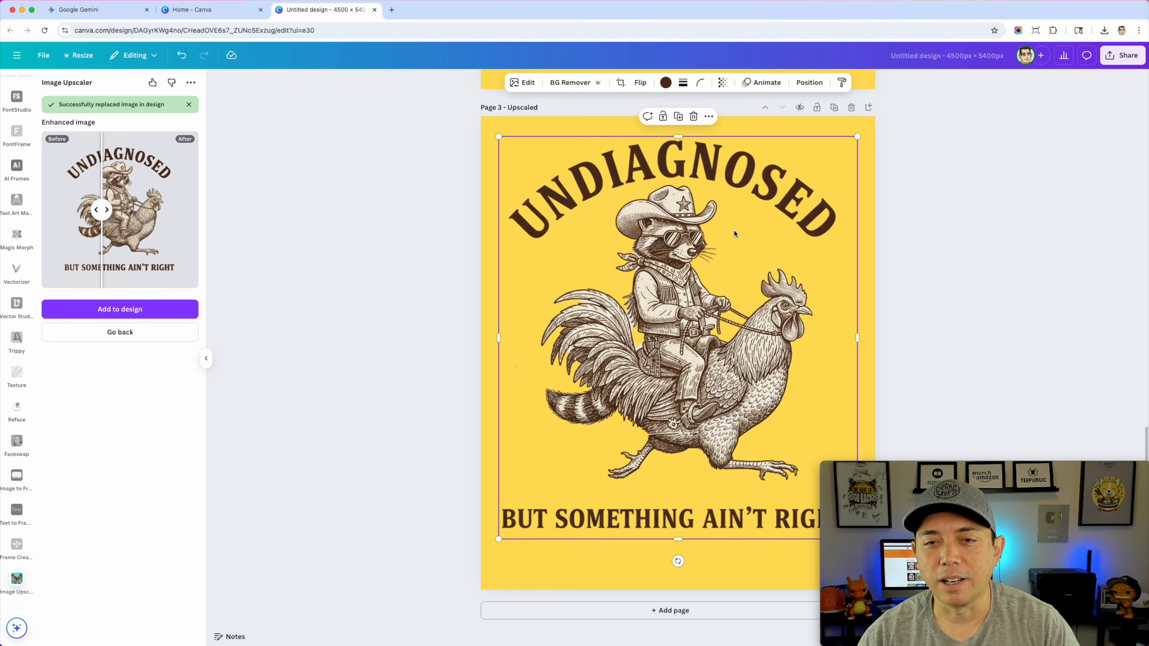
{"action": "scroll", "coordinate": [685, 235], "scroll_direction": "up", "scroll_amount": 10}
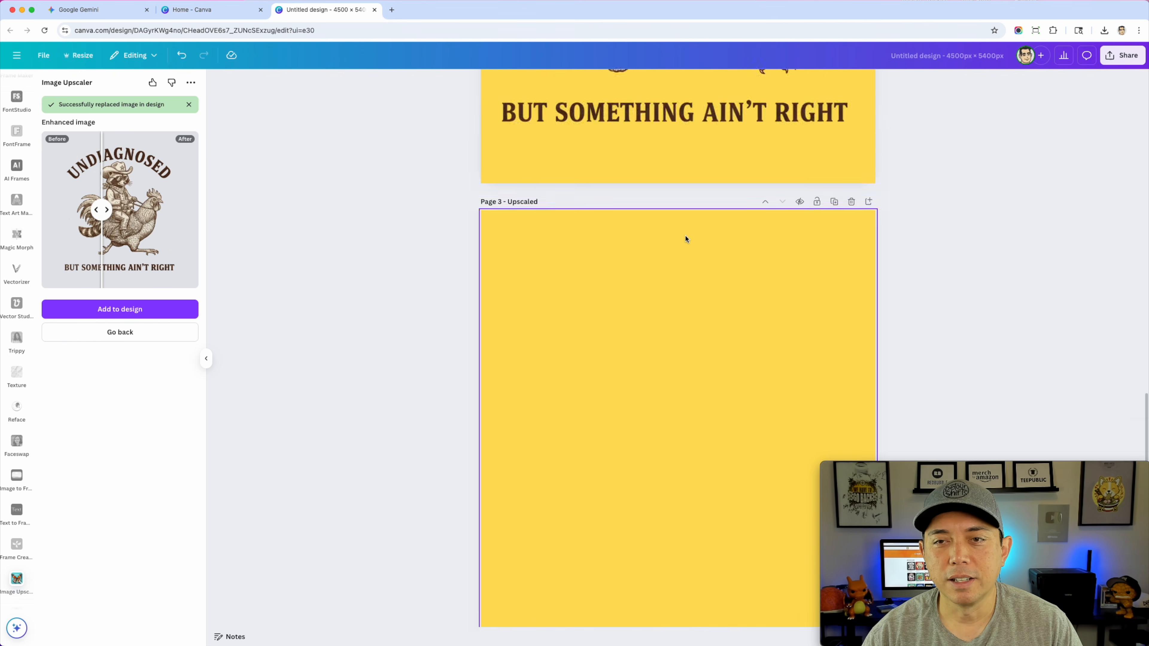
{"action": "scroll", "coordinate": [641, 267], "scroll_direction": "up", "scroll_amount": 2}
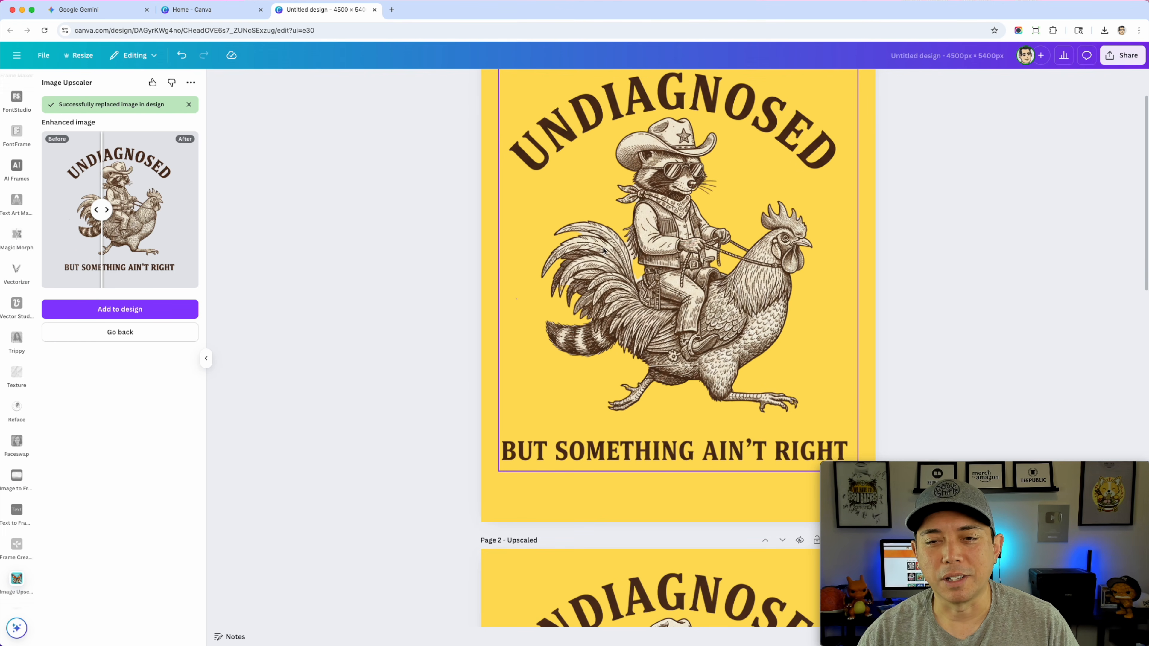
{"action": "scroll", "coordinate": [604, 250], "scroll_direction": "up", "scroll_amount": 2}
{"action": "left_click", "coordinate": [657, 288]}
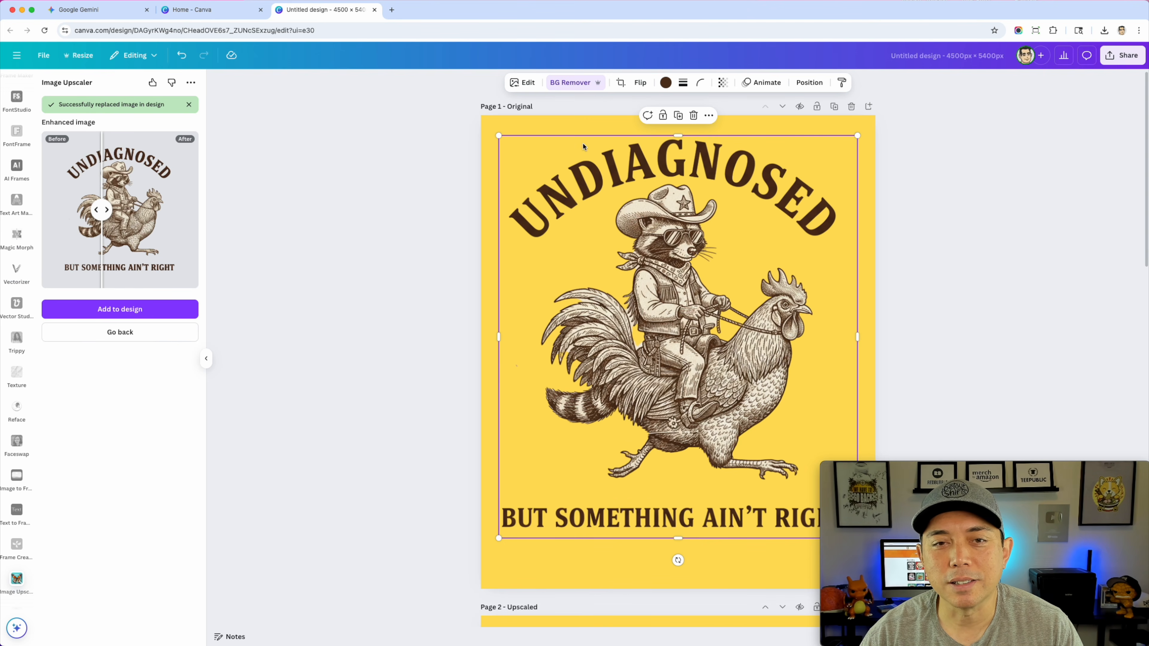
{"action": "scroll", "coordinate": [656, 339], "scroll_direction": "down", "scroll_amount": 20}
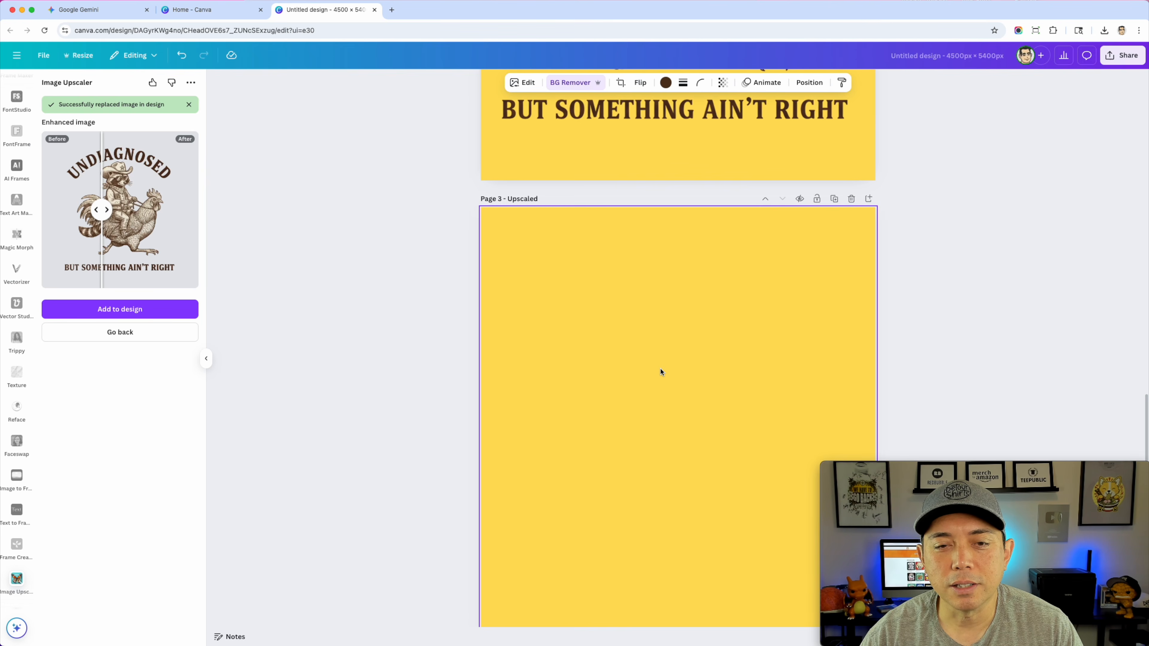
{"action": "scroll", "coordinate": [661, 372], "scroll_direction": "up", "scroll_amount": 3}
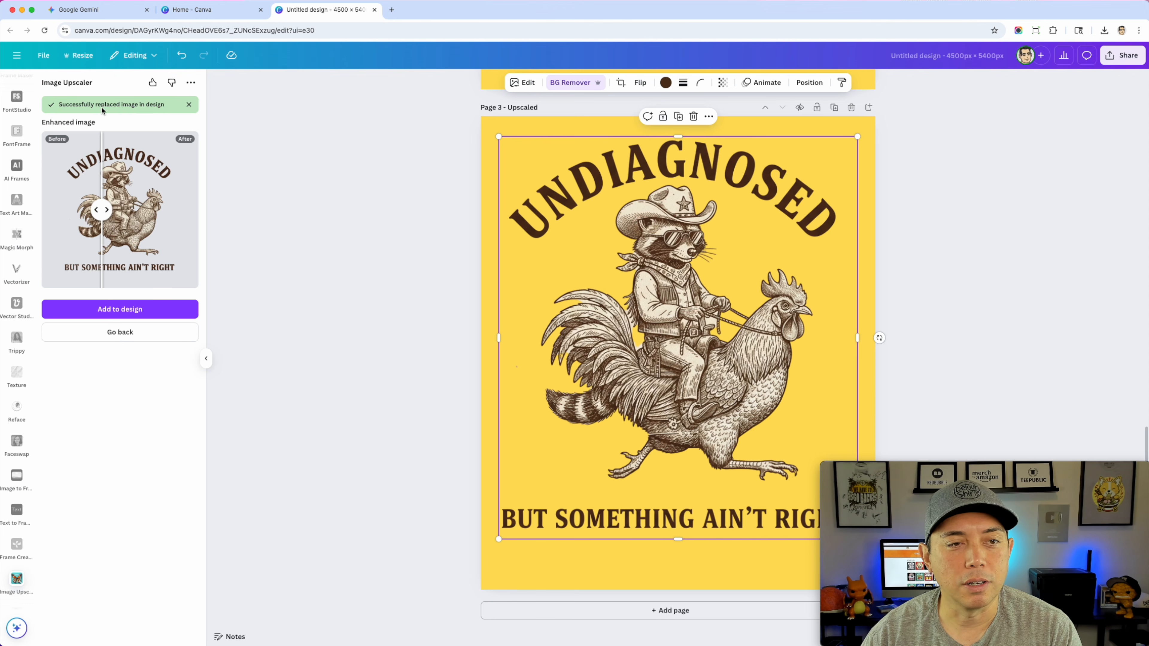
Leave the upscaling result, search the apps for "vectorizer" and open Vectorizer for the page 3 graphic
{"action": "left_click", "coordinate": [188, 105]}
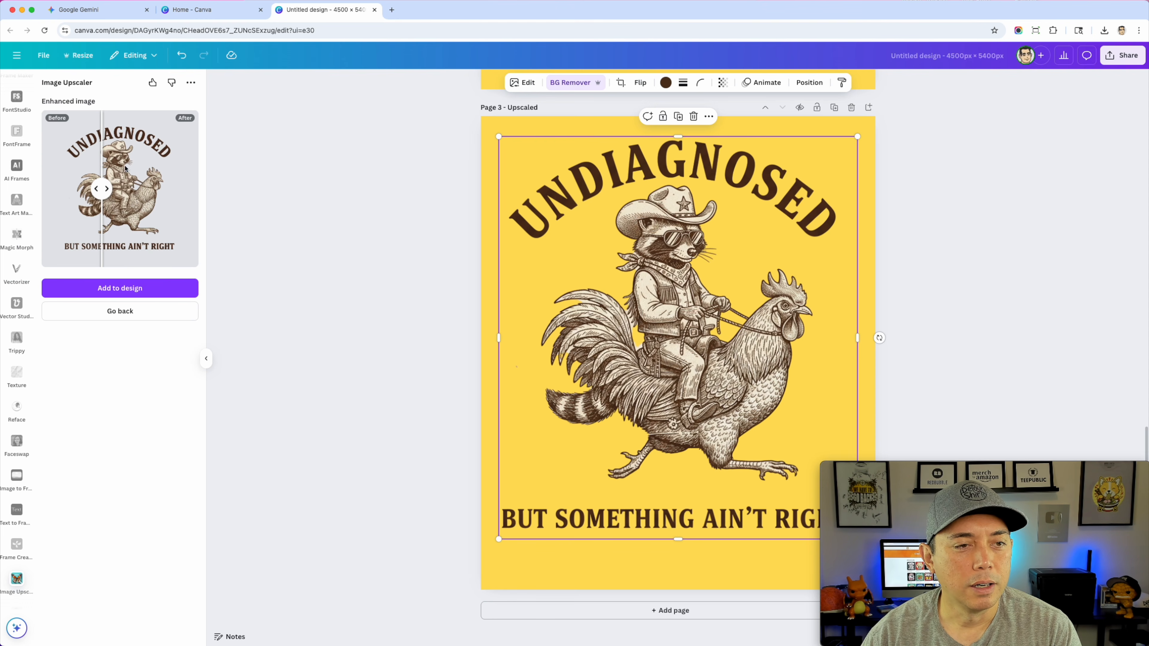
{"action": "left_click", "coordinate": [91, 318]}
{"action": "scroll", "coordinate": [20, 235], "scroll_direction": "up", "scroll_amount": 10}
{"action": "scroll", "coordinate": [21, 236], "scroll_direction": "up", "scroll_amount": 10}
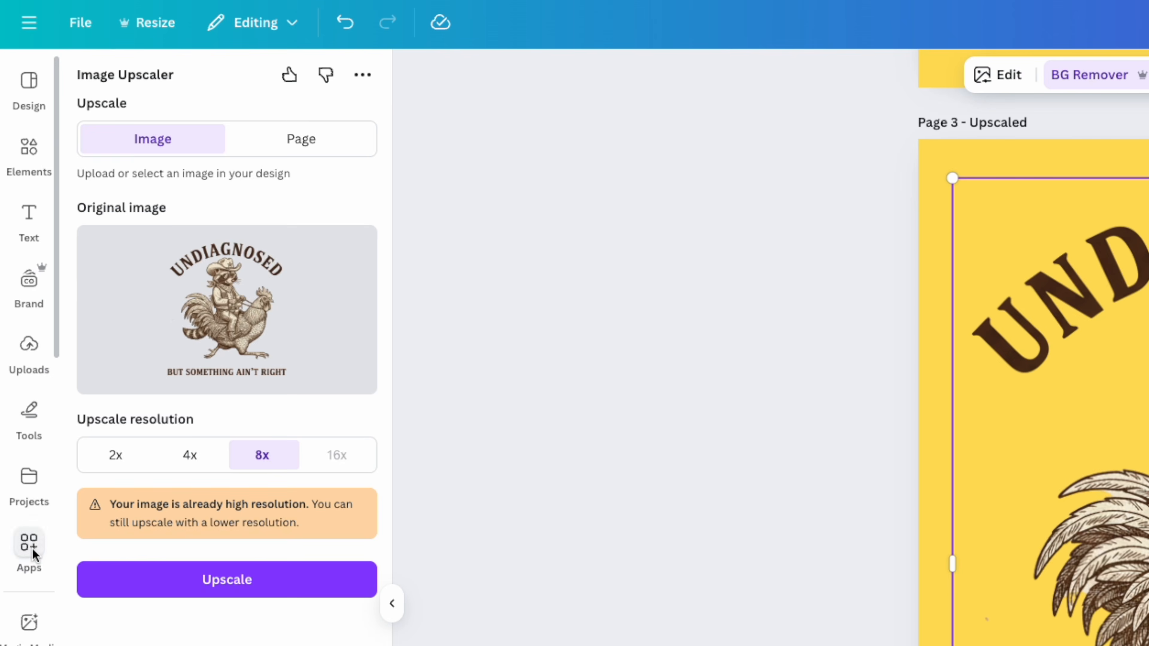
{"action": "left_click", "coordinate": [29, 543]}
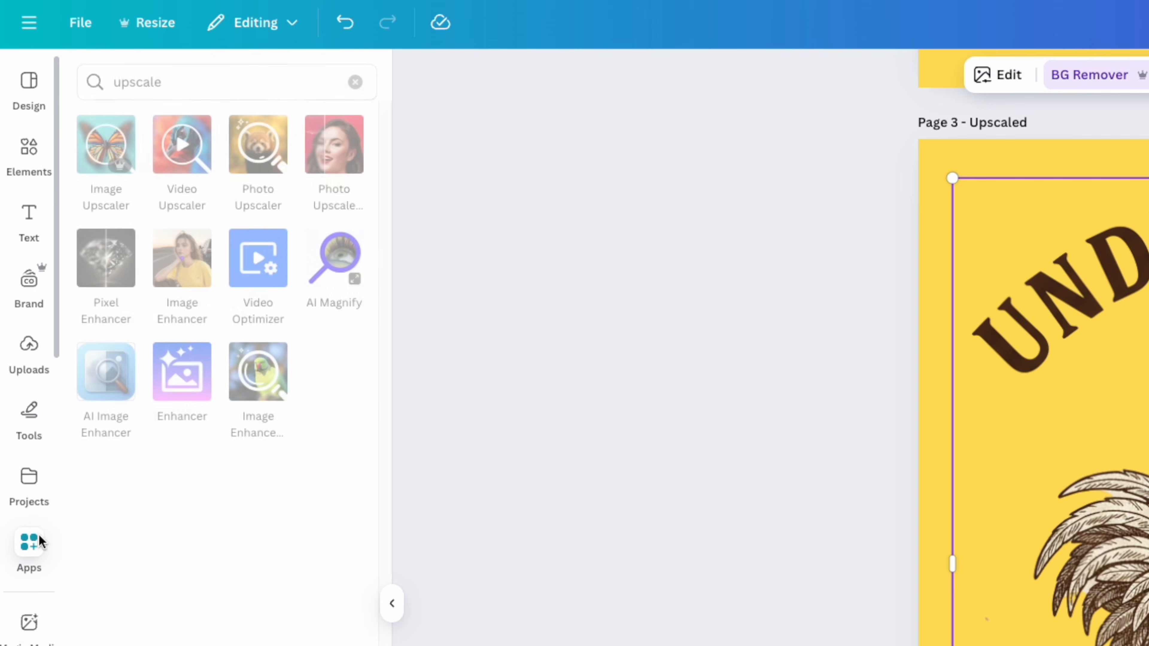
{"action": "left_click", "coordinate": [171, 86]}
{"action": "type", "text": "ve"}
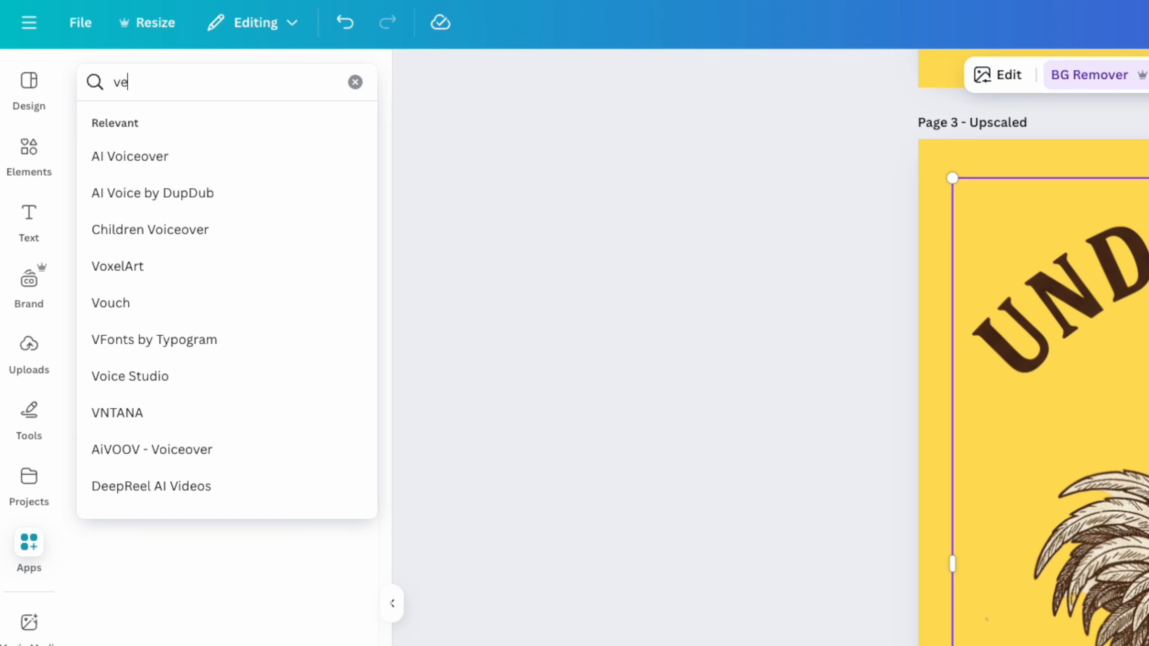
{"action": "type", "text": "ctorizer"}
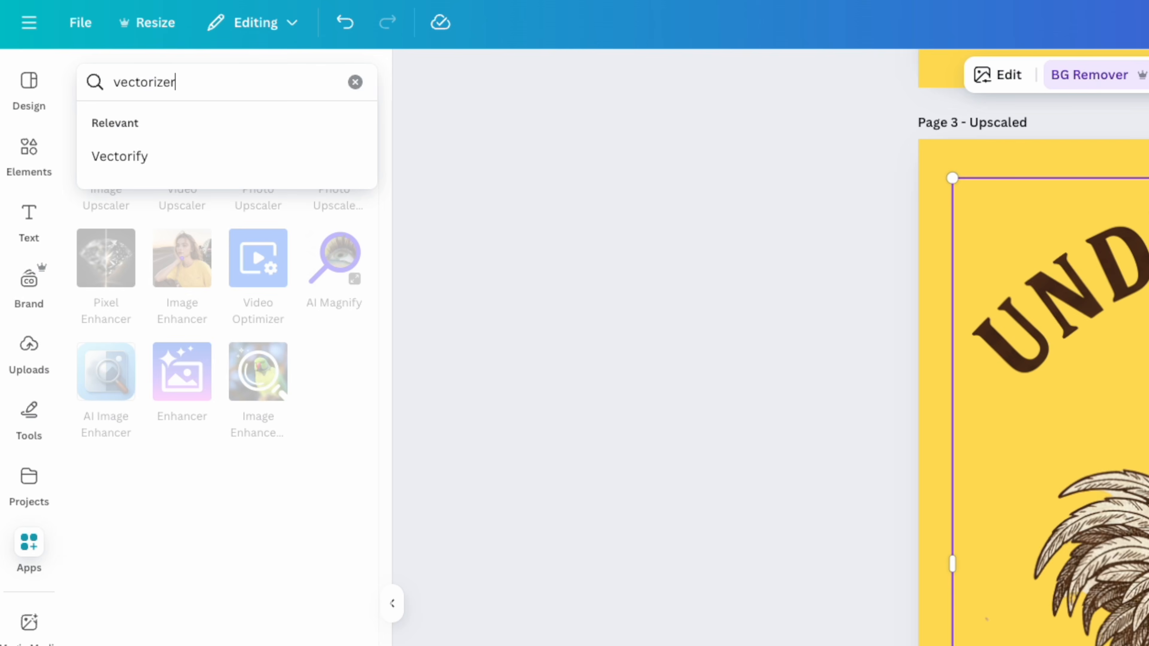
{"action": "key", "text": "Return"}
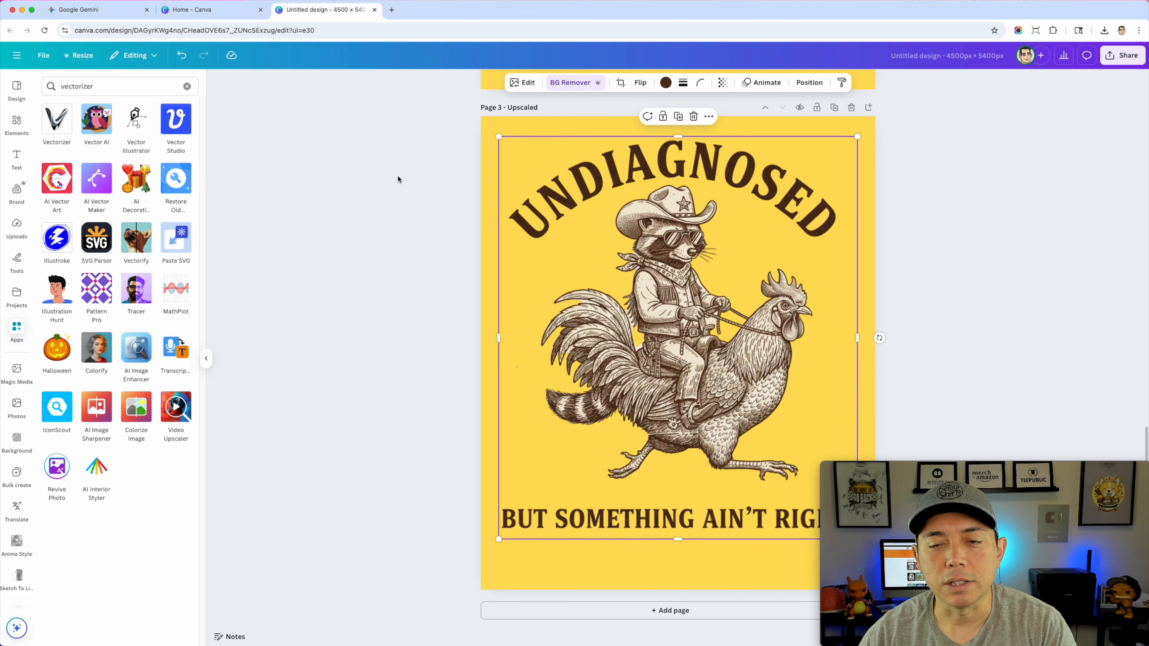
{"action": "left_click", "coordinate": [57, 125]}
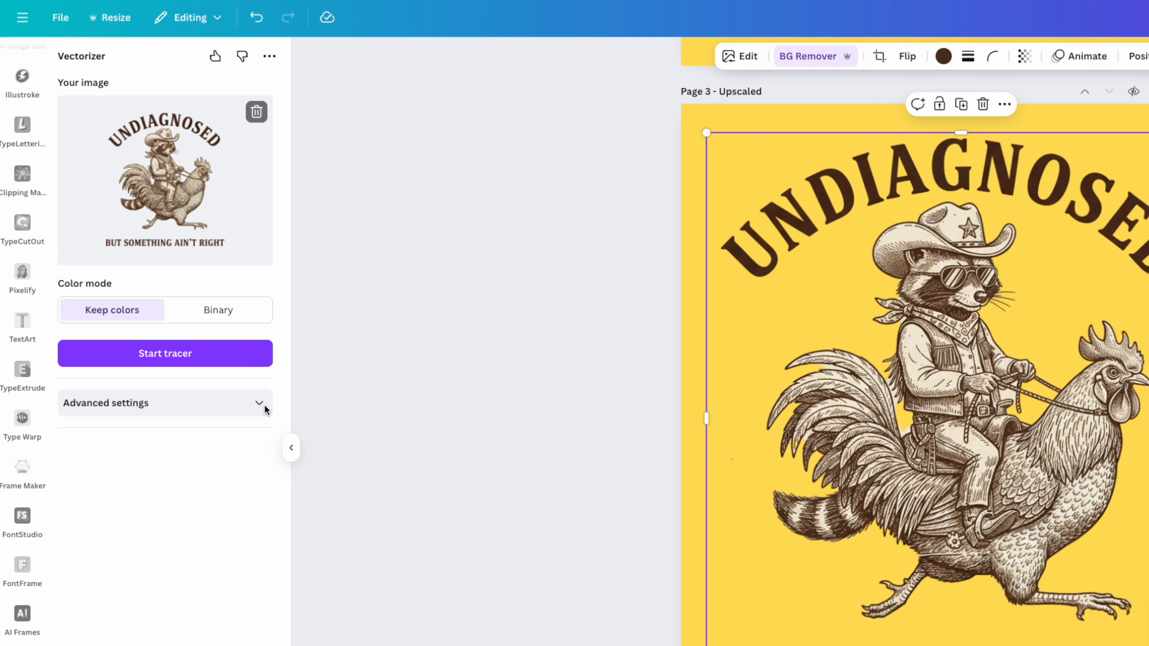
Trace the page 3 graphic with colors kept, color smoothing set to 20 and Smooth curve fitting
{"action": "left_click", "coordinate": [258, 403]}
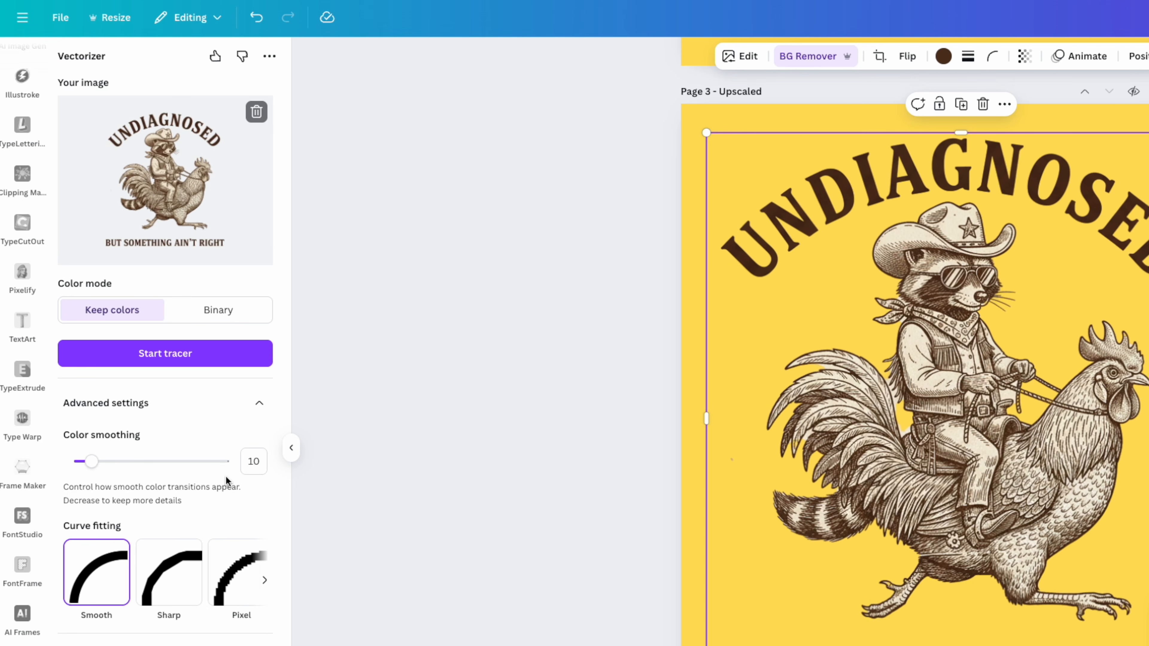
{"action": "mouse_move", "coordinate": [87, 461]}
{"action": "left_mouse_down"}
{"action": "mouse_move", "coordinate": [255, 473]}
{"action": "mouse_move", "coordinate": [103, 462]}
{"action": "left_mouse_up"}
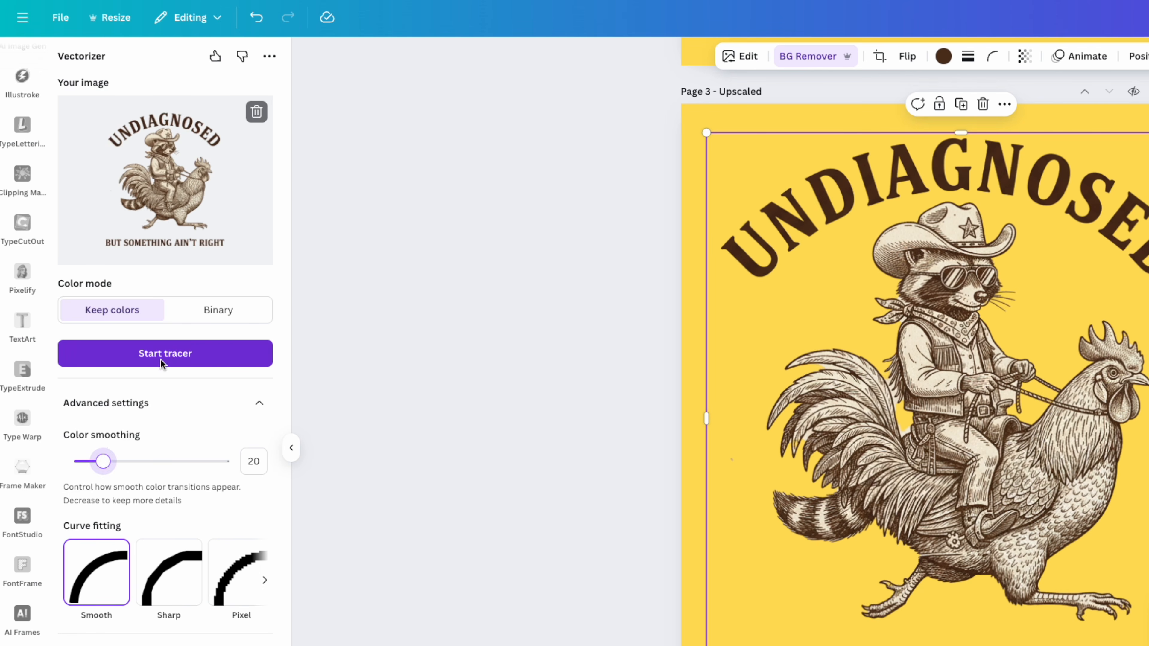
{"action": "left_click", "coordinate": [171, 358]}
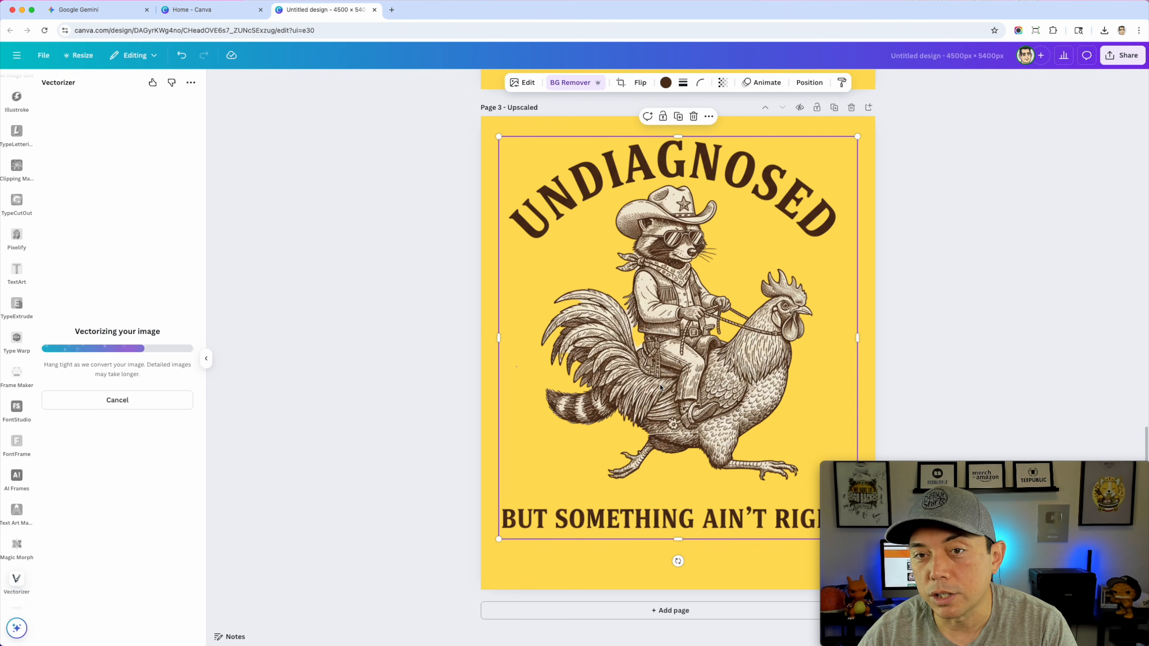
Wait for the vectorization and add the traced vector to page 3
{"action": "scroll", "coordinate": [726, 400], "scroll_direction": "up", "scroll_amount": 10}
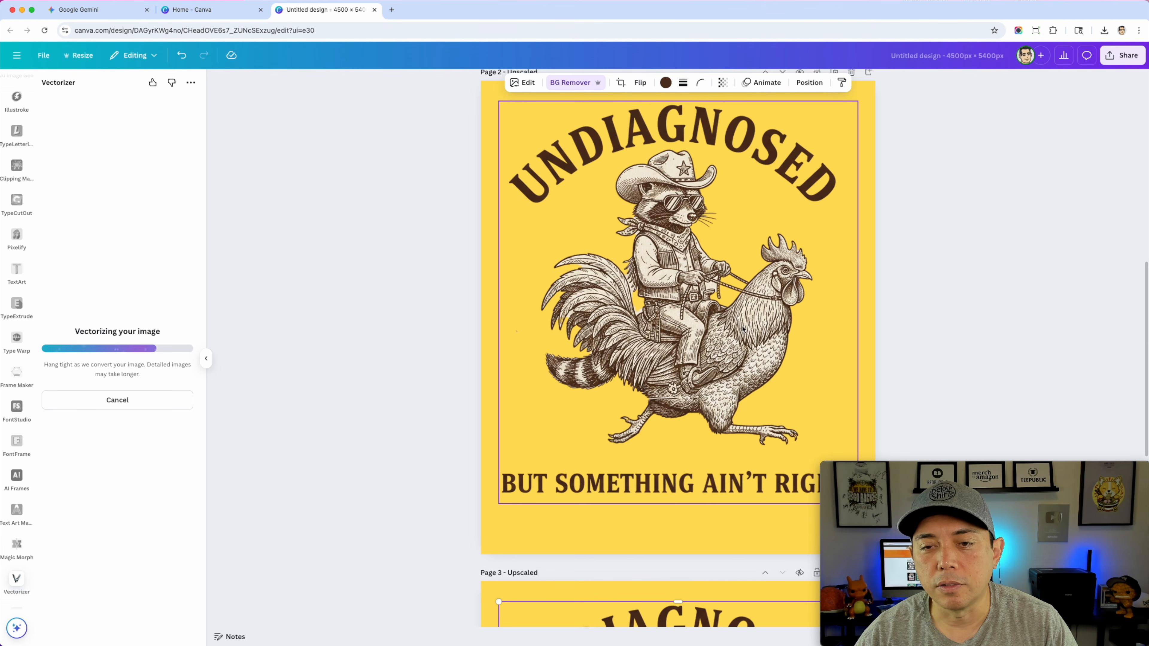
{"action": "scroll", "coordinate": [664, 439], "scroll_direction": "down", "scroll_amount": 10}
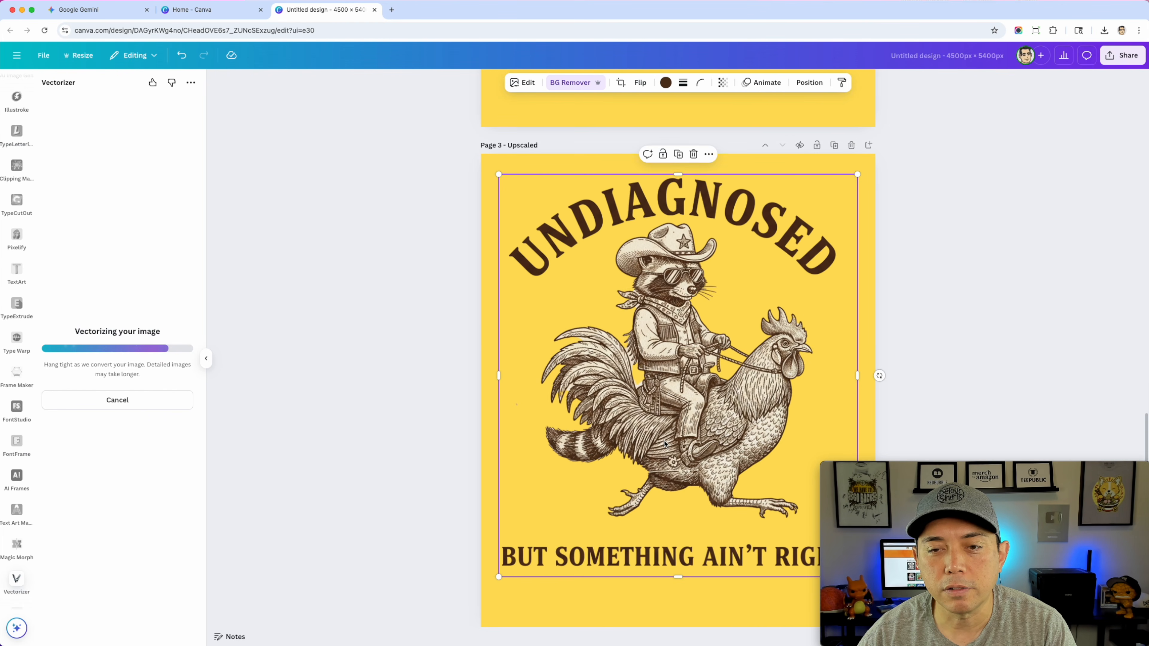
{"action": "scroll", "coordinate": [664, 444], "scroll_direction": "down", "scroll_amount": 1}
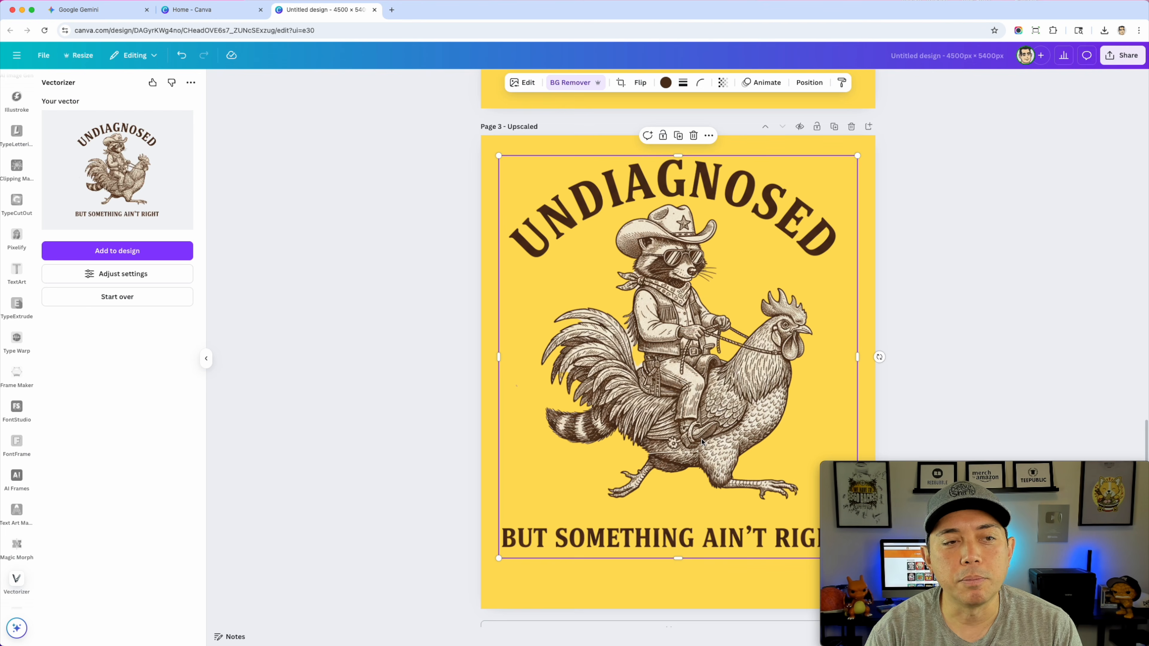
{"action": "left_click", "coordinate": [124, 254]}
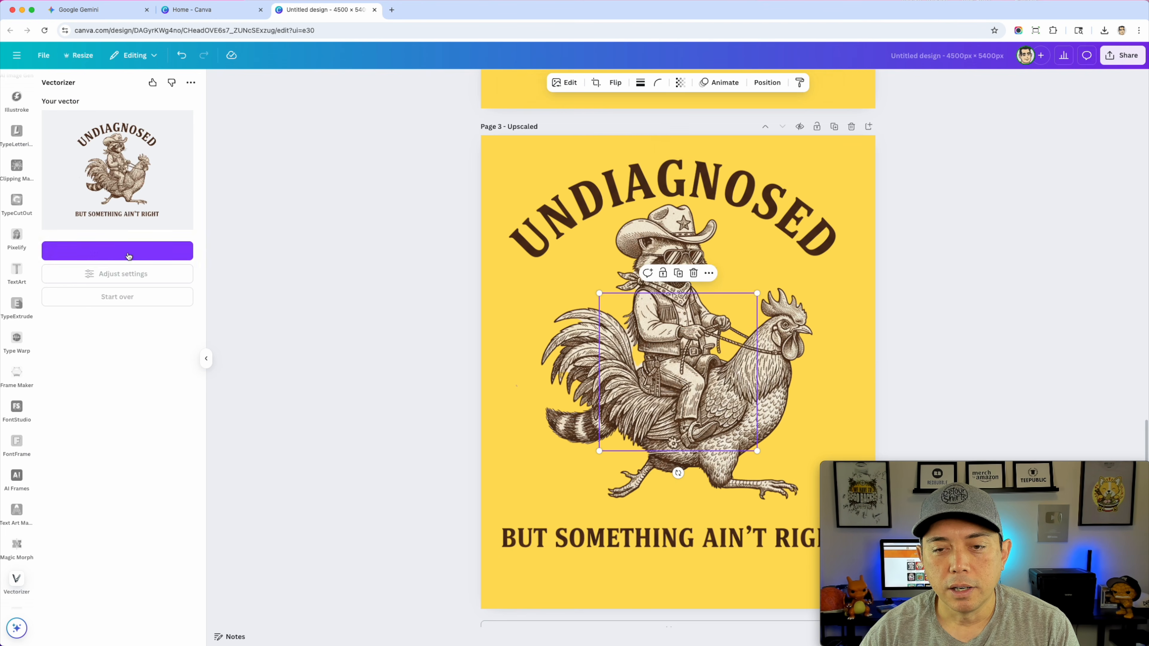
Delete the original graphic from page 3 and enlarge the traced vector to nearly the full page width
{"action": "left_click", "coordinate": [596, 202]}
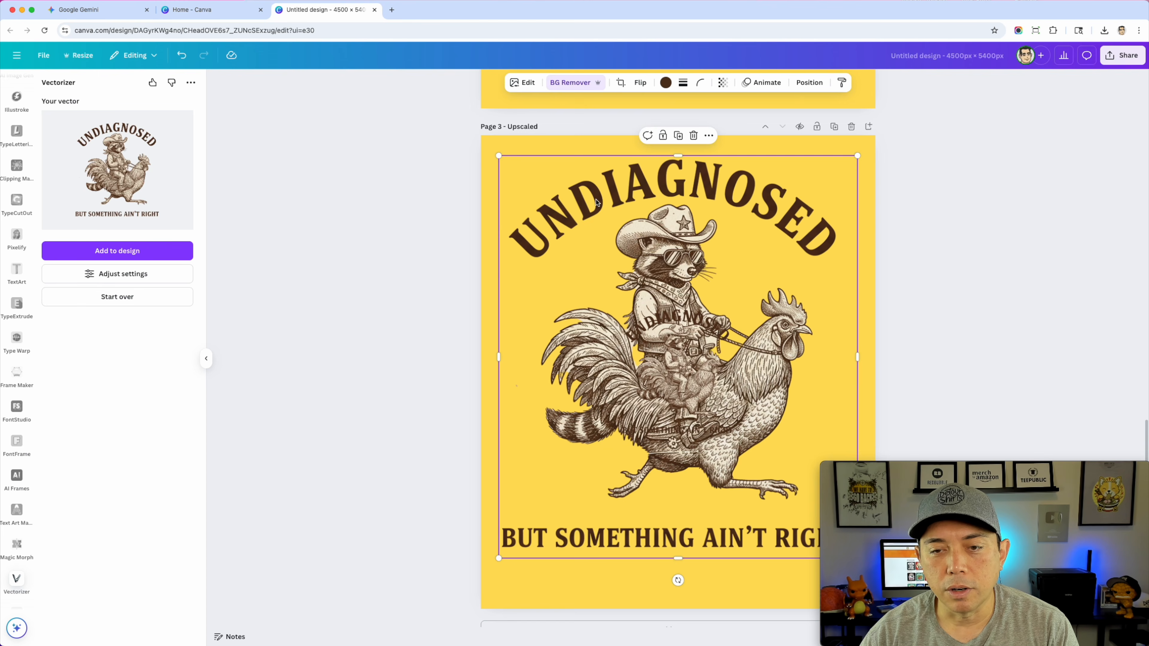
{"action": "key", "text": "Delete"}
{"action": "left_click_drag", "start_coordinate": [691, 379], "coordinate": [594, 248]}
{"action": "left_click_drag", "start_coordinate": [661, 322], "coordinate": [872, 605]}
{"action": "left_click_drag", "start_coordinate": [710, 380], "coordinate": [687, 365]}
{"action": "left_click_drag", "start_coordinate": [880, 150], "coordinate": [836, 193]}
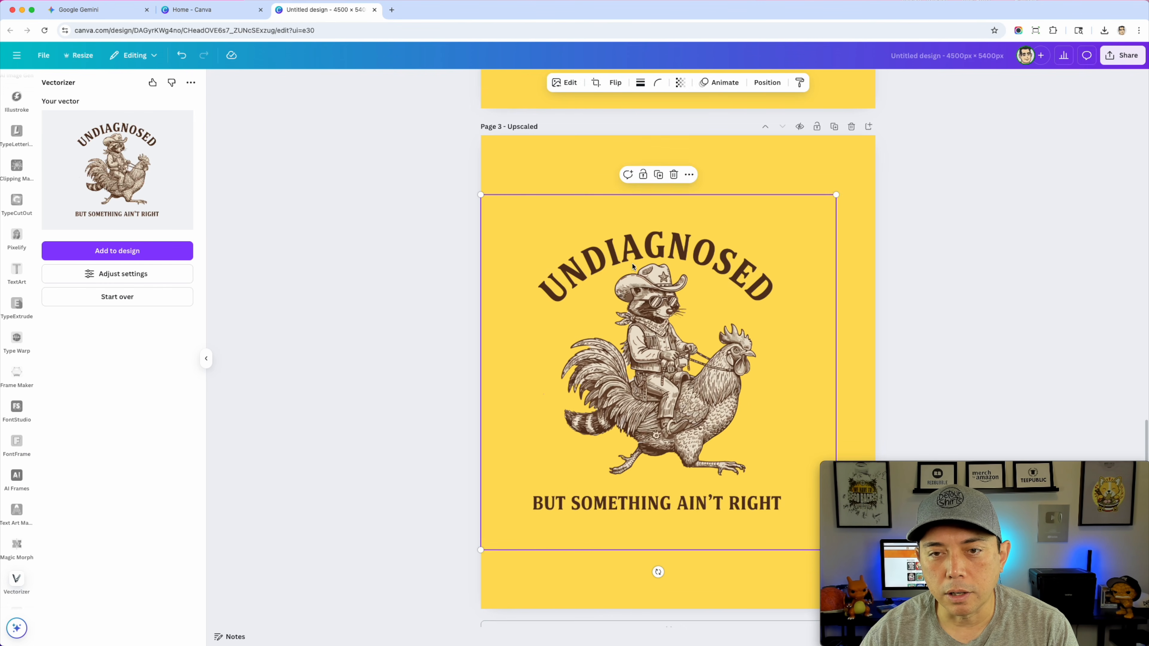
{"action": "left_click_drag", "start_coordinate": [634, 258], "coordinate": [648, 236]}
Crop away the empty margins on all sides of the page 3 vector
{"action": "left_click", "coordinate": [596, 82]}
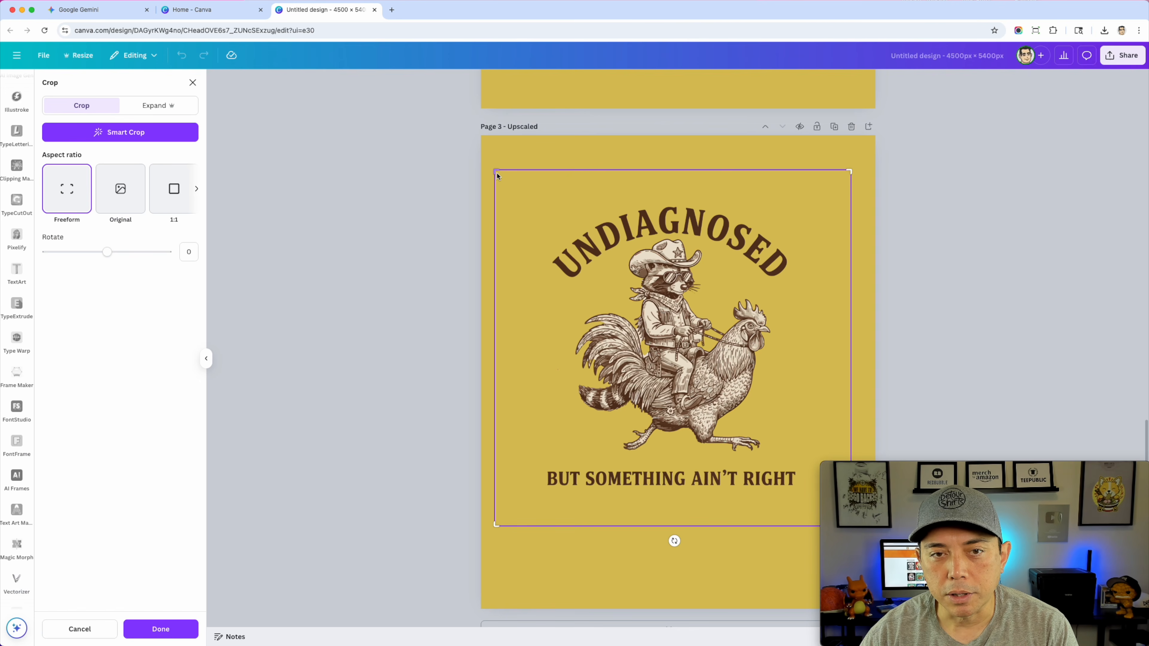
{"action": "left_click_drag", "start_coordinate": [501, 175], "coordinate": [545, 205]}
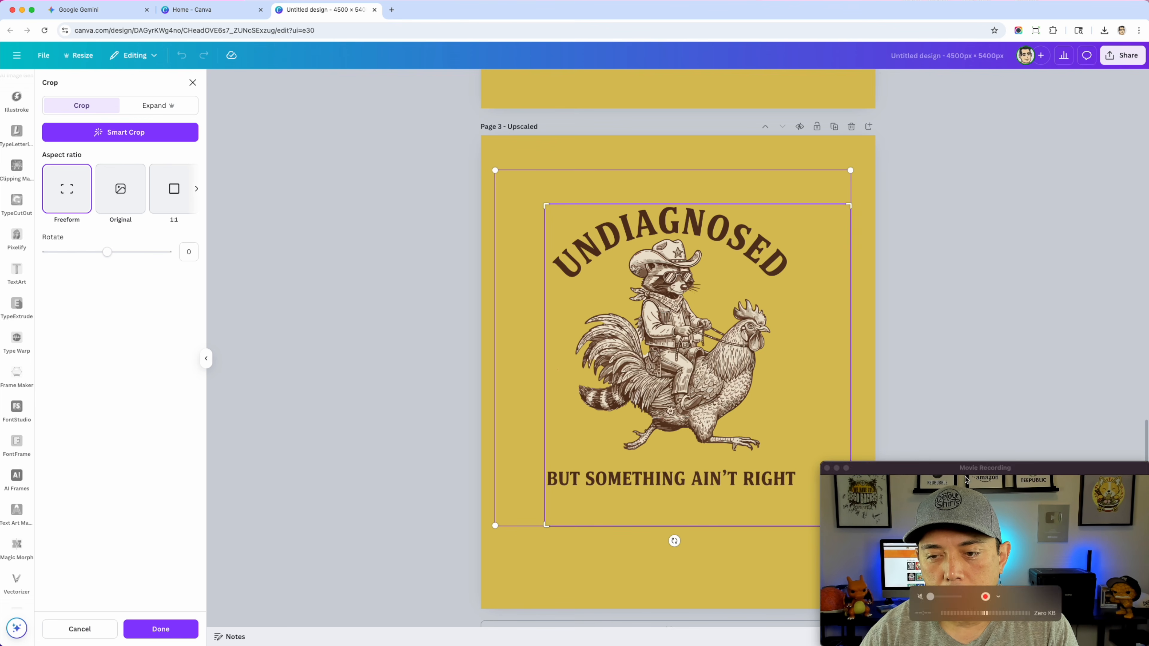
{"action": "left_click", "coordinate": [951, 296]}
{"action": "left_click_drag", "start_coordinate": [720, 341], "coordinate": [663, 283]}
{"action": "left_click", "coordinate": [600, 84]}
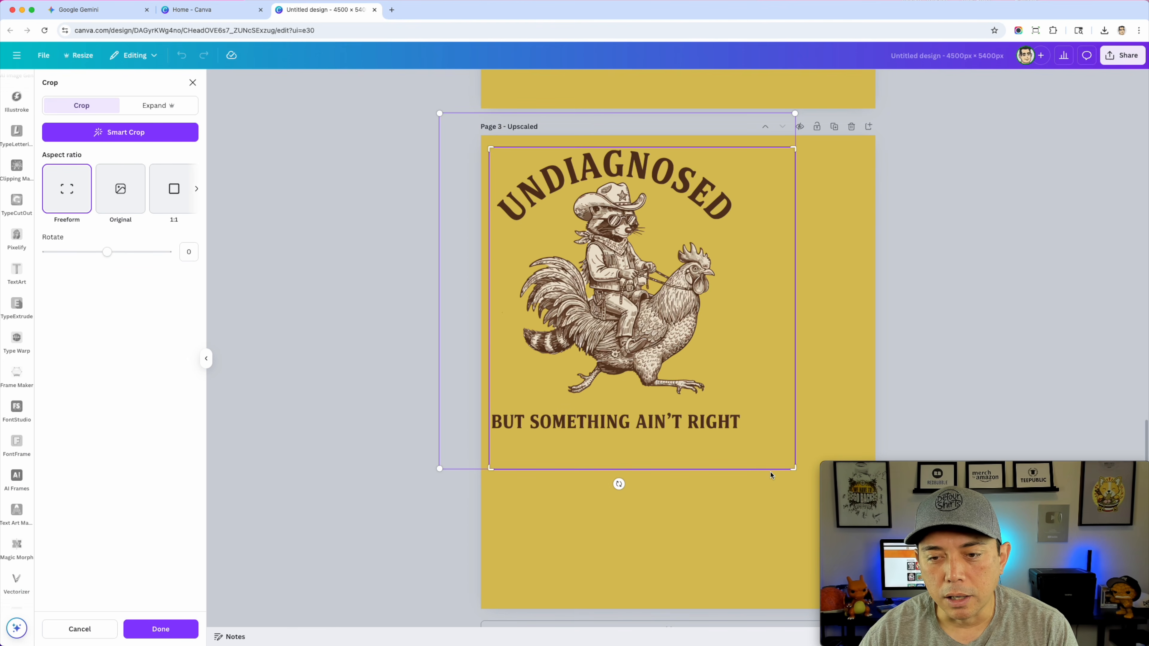
{"action": "left_click_drag", "start_coordinate": [793, 470], "coordinate": [747, 438]}
{"action": "left_click", "coordinate": [889, 323]}
{"action": "left_click_drag", "start_coordinate": [700, 394], "coordinate": [747, 416]}
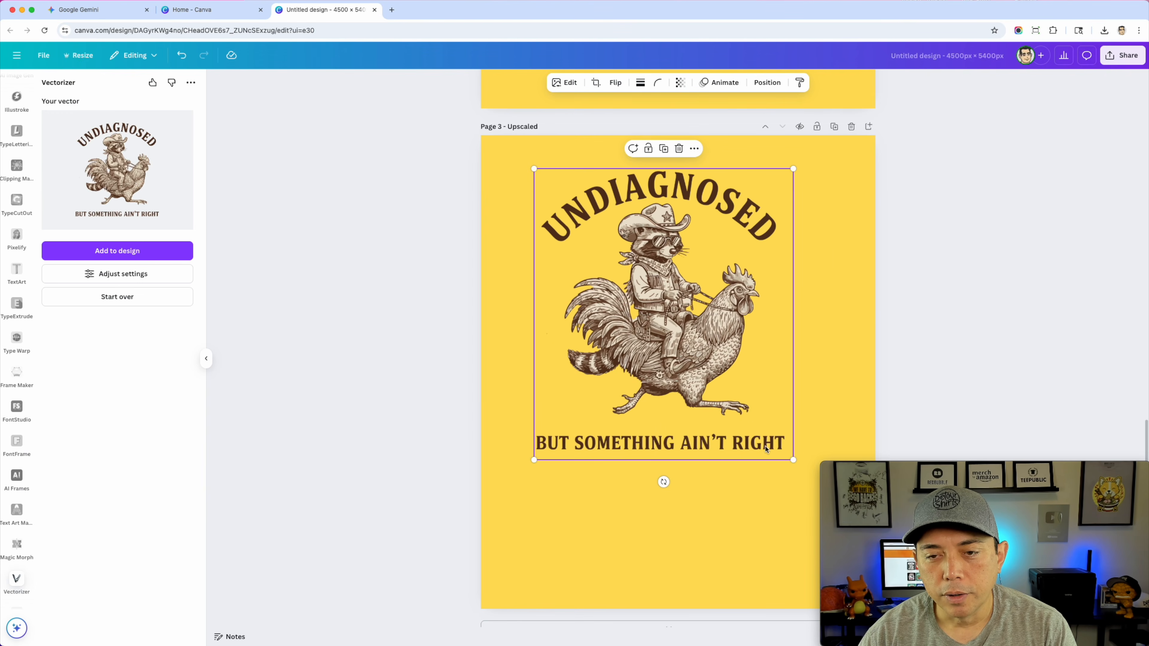
Enlarge the cropped vector to about the size of the page 2 graphic and center it on page 3
{"action": "left_click_drag", "start_coordinate": [793, 461], "coordinate": [879, 557]}
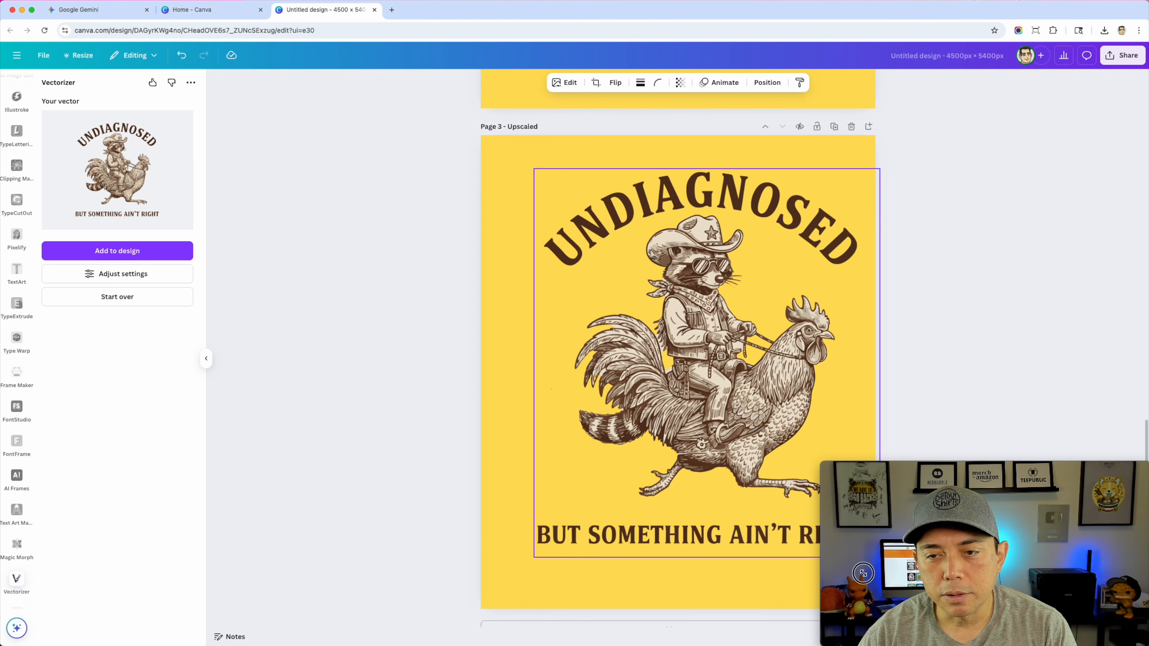
{"action": "left_click_drag", "start_coordinate": [718, 382], "coordinate": [686, 362]}
{"action": "left_click_drag", "start_coordinate": [846, 150], "coordinate": [855, 140]}
{"action": "left_click_drag", "start_coordinate": [674, 283], "coordinate": [674, 309]}
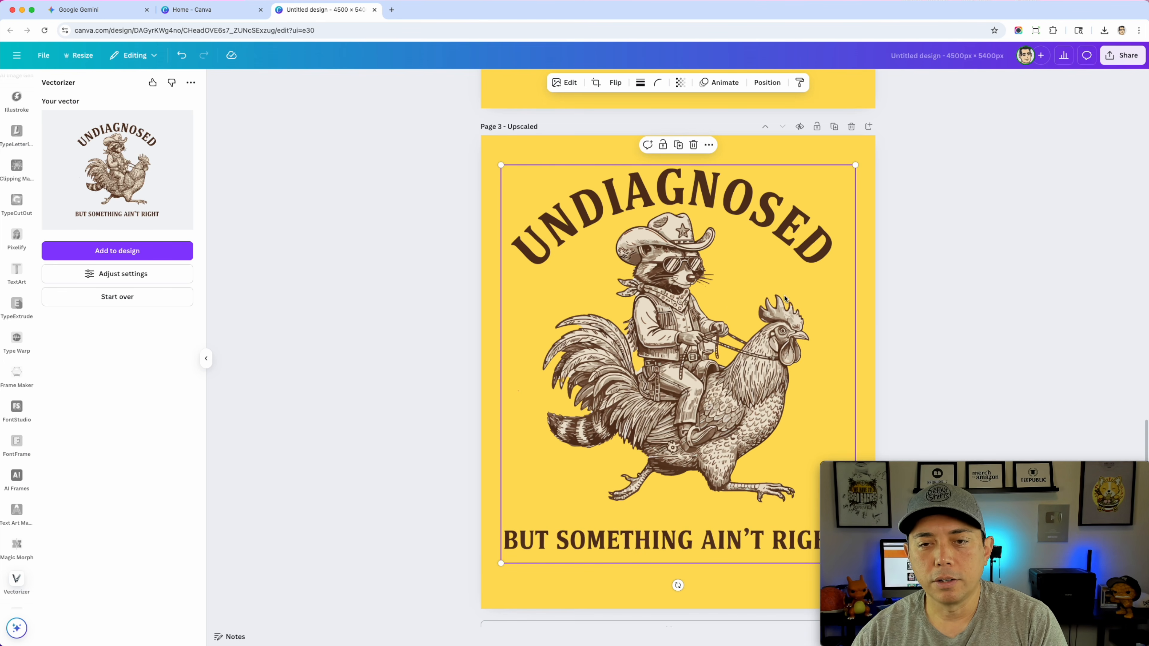
Compare the vectorized graphic on page 3 with the upscaled version on page 2
{"action": "scroll", "coordinate": [723, 362], "scroll_direction": "up", "scroll_amount": 6}
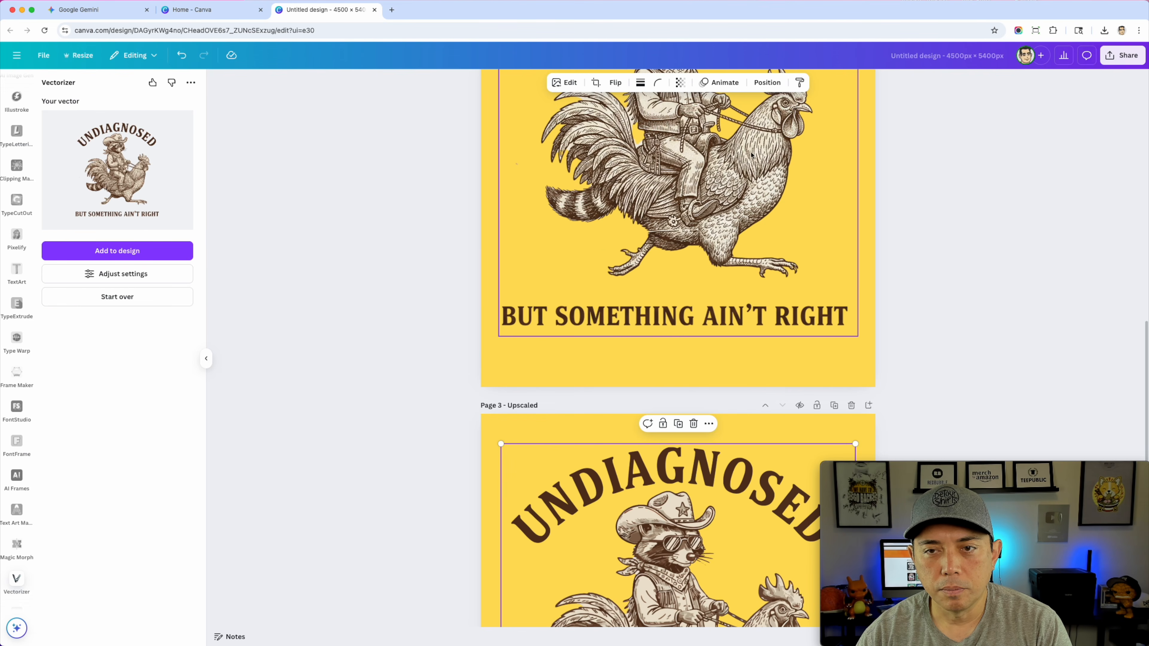
{"action": "scroll", "coordinate": [736, 265], "scroll_direction": "down", "scroll_amount": 2}
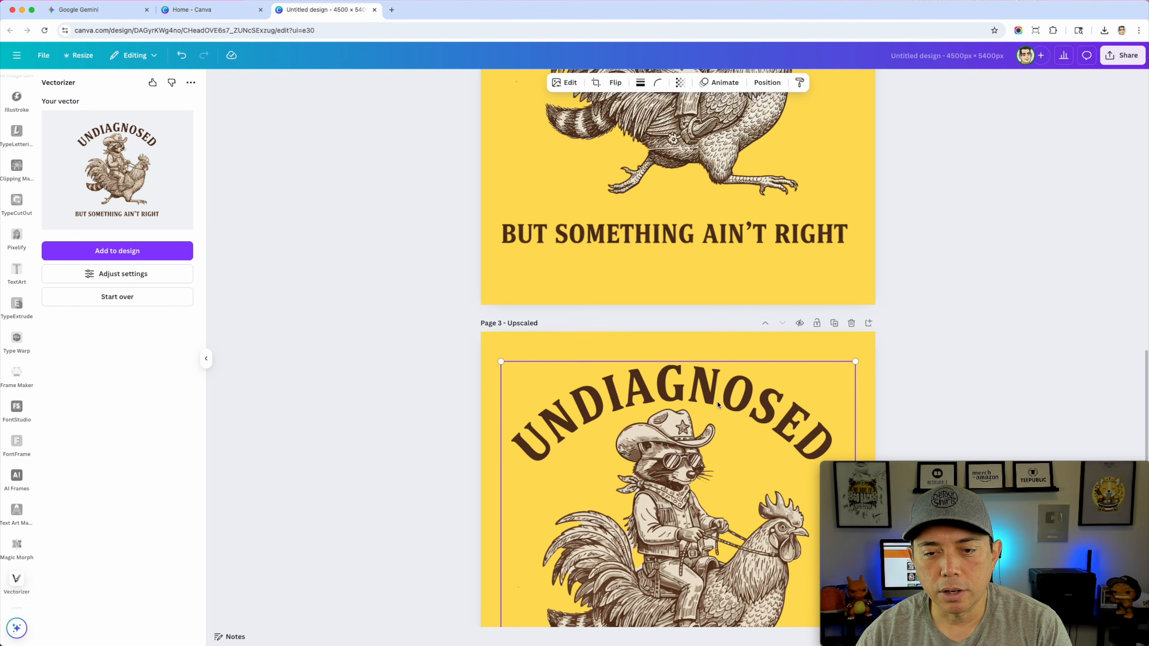
{"action": "scroll", "coordinate": [717, 404], "scroll_direction": "up", "scroll_amount": 5}
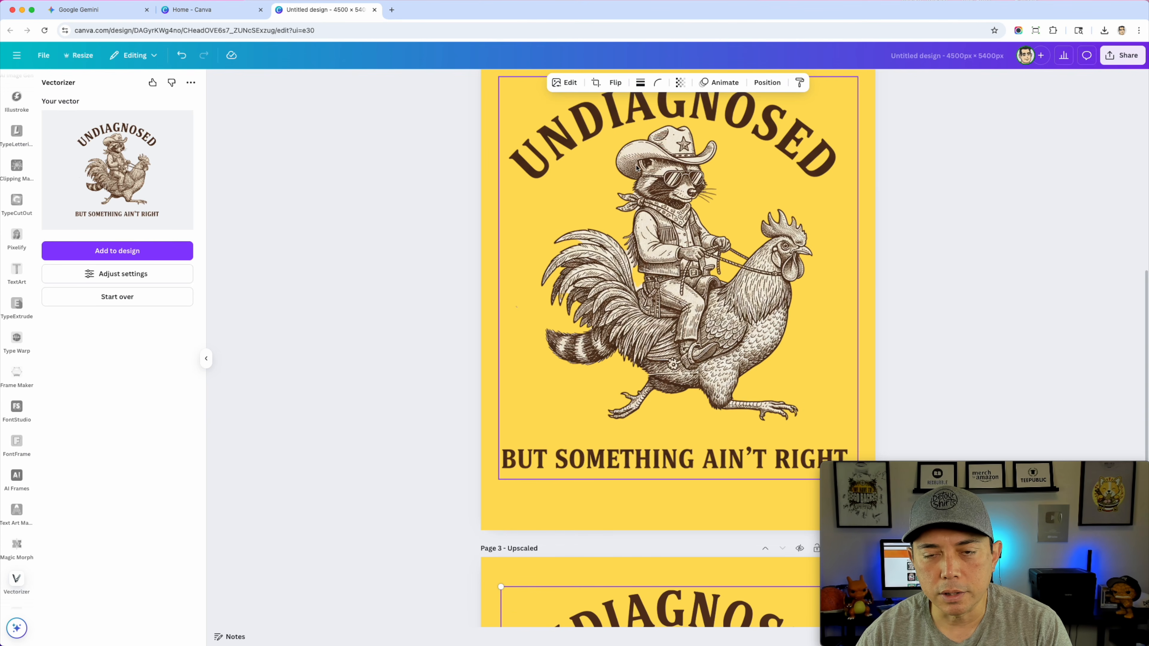
{"action": "scroll", "coordinate": [748, 291], "scroll_direction": "down", "scroll_amount": 8}
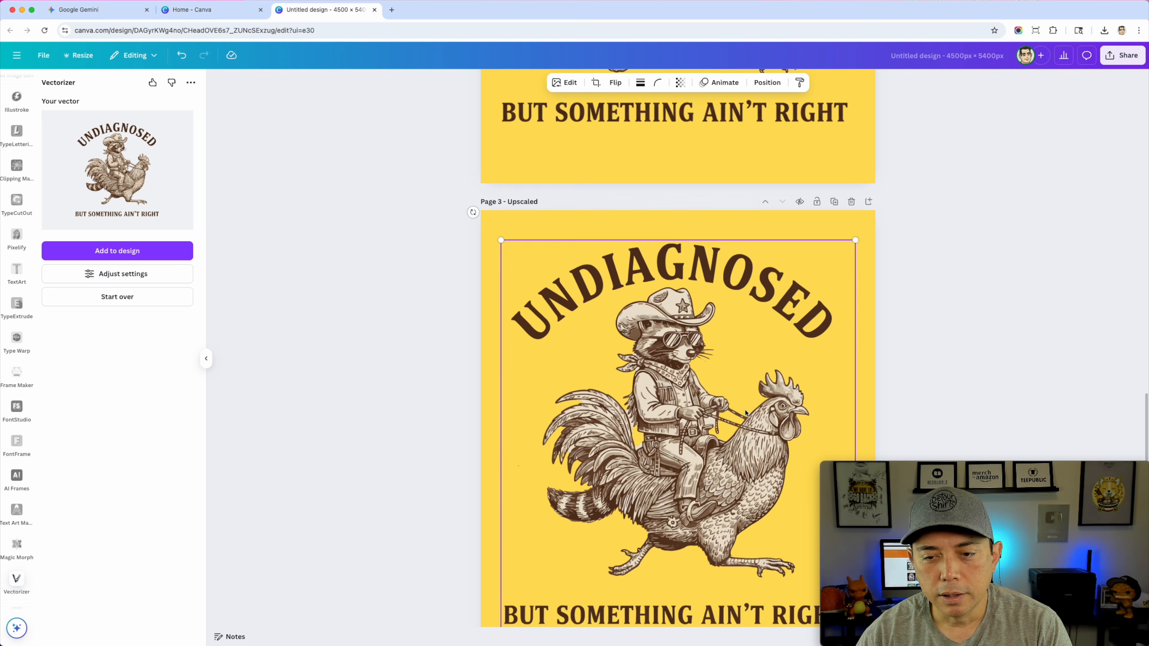
{"action": "scroll", "coordinate": [753, 442], "scroll_direction": "down", "scroll_amount": 1}
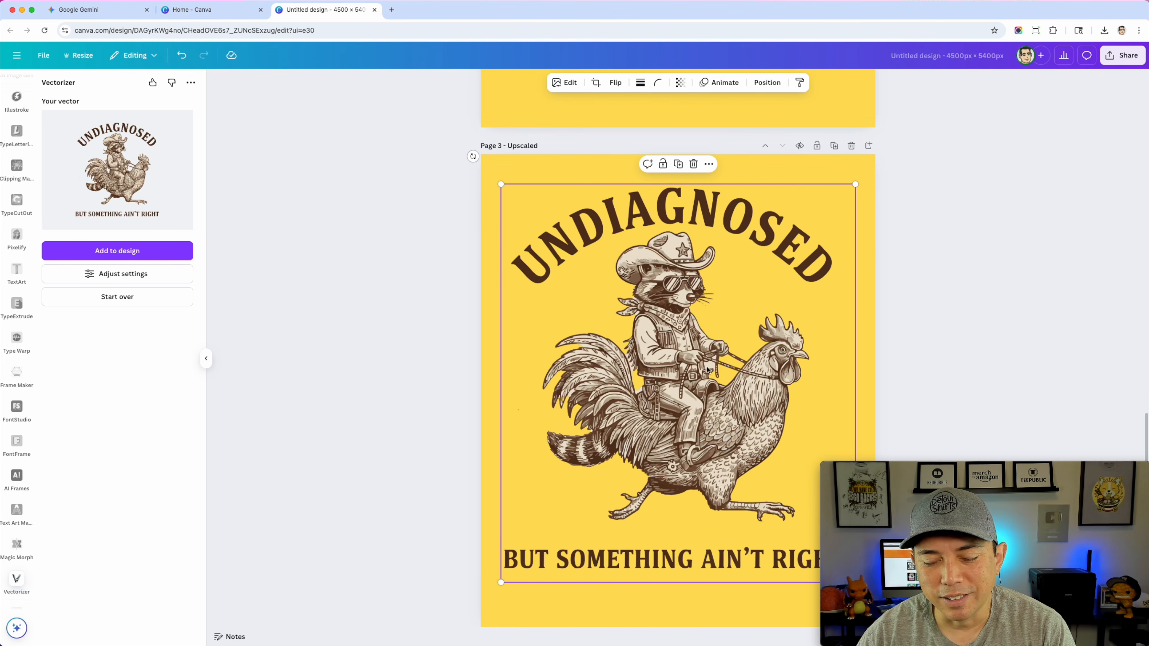
{"action": "scroll", "coordinate": [736, 432], "scroll_direction": "down", "scroll_amount": 1}
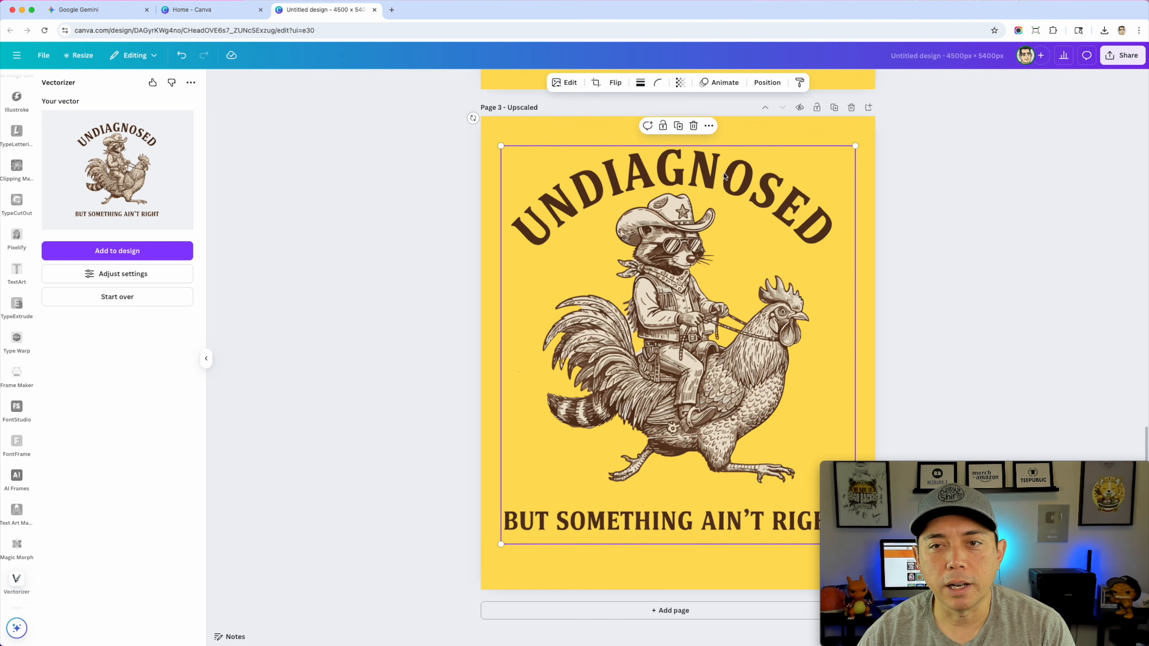
{"action": "scroll", "coordinate": [712, 341], "scroll_direction": "up", "scroll_amount": 1}
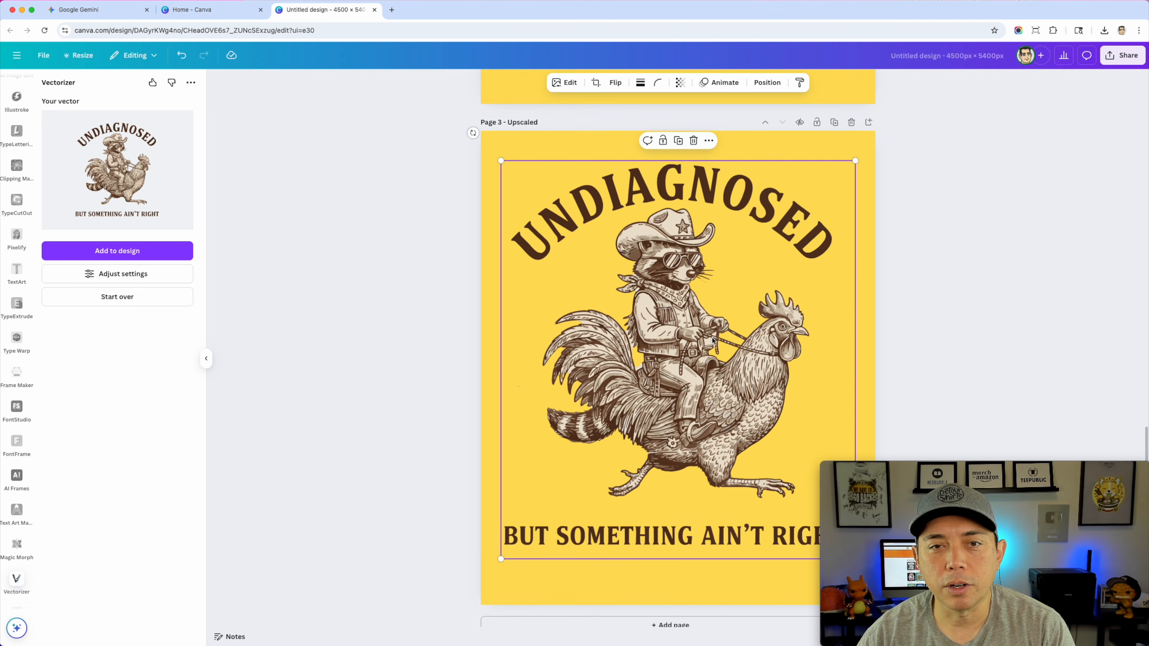
Add a page after page 3 and place a copy of page 1's original UNDIAGNOSED graphic on it
{"action": "left_click", "coordinate": [868, 122]}
{"action": "scroll", "coordinate": [634, 335], "scroll_direction": "up", "scroll_amount": 10}
{"action": "scroll", "coordinate": [639, 353], "scroll_direction": "up", "scroll_amount": 15}
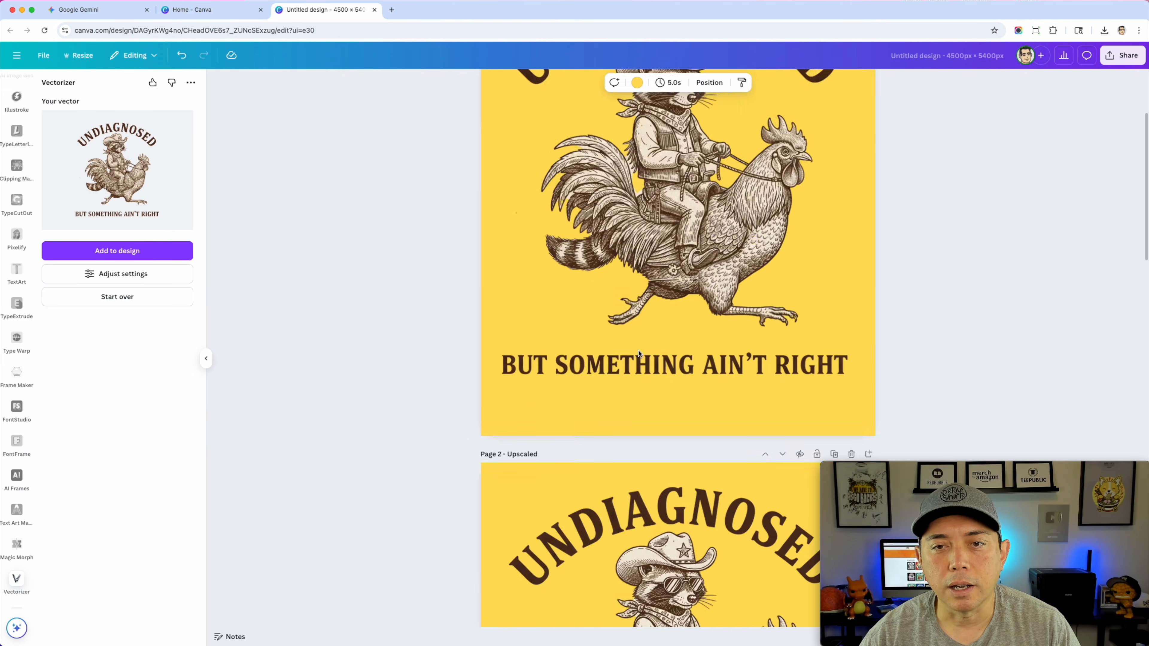
{"action": "left_click", "coordinate": [616, 333]}
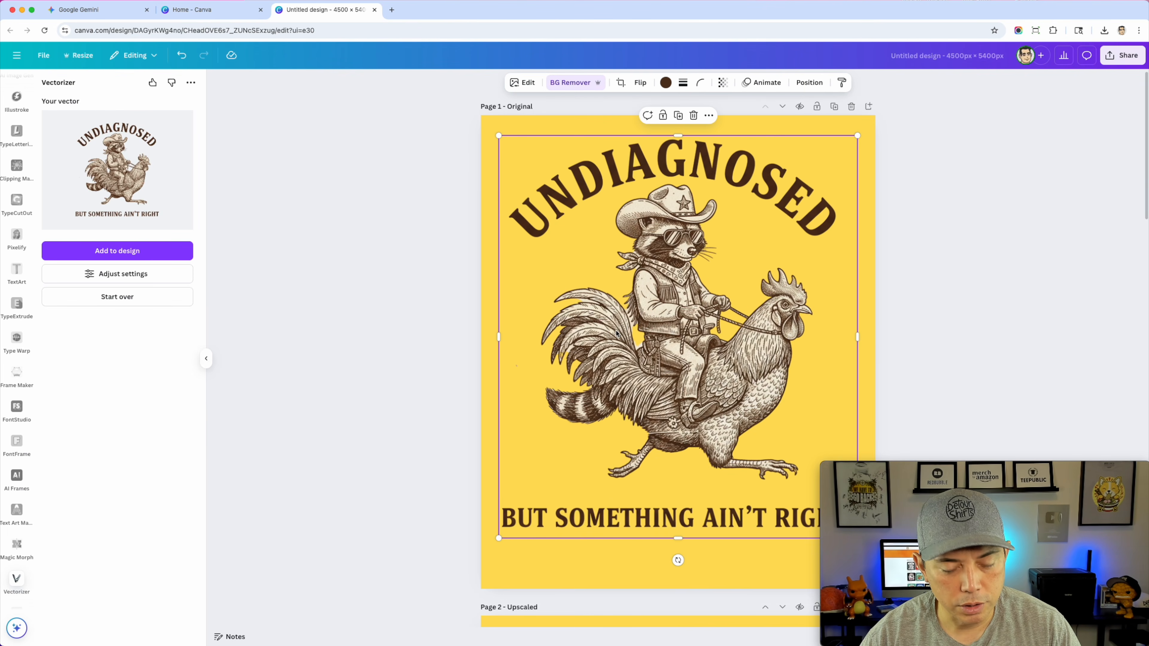
{"action": "scroll", "coordinate": [616, 333], "scroll_direction": "down", "scroll_amount": 20}
{"action": "left_click", "coordinate": [614, 326]}
Trace the page 4 graphic with Vectorizer in Binary color mode and add the resulting vector to the page
{"action": "left_click", "coordinate": [190, 256]}
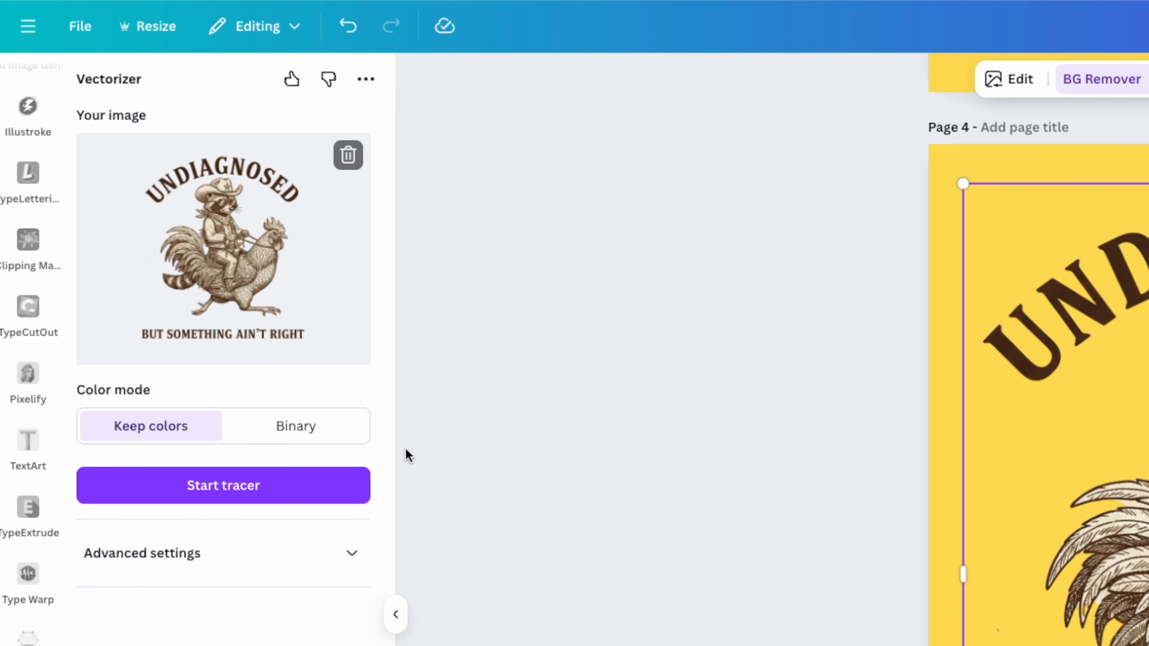
{"action": "left_click", "coordinate": [288, 426]}
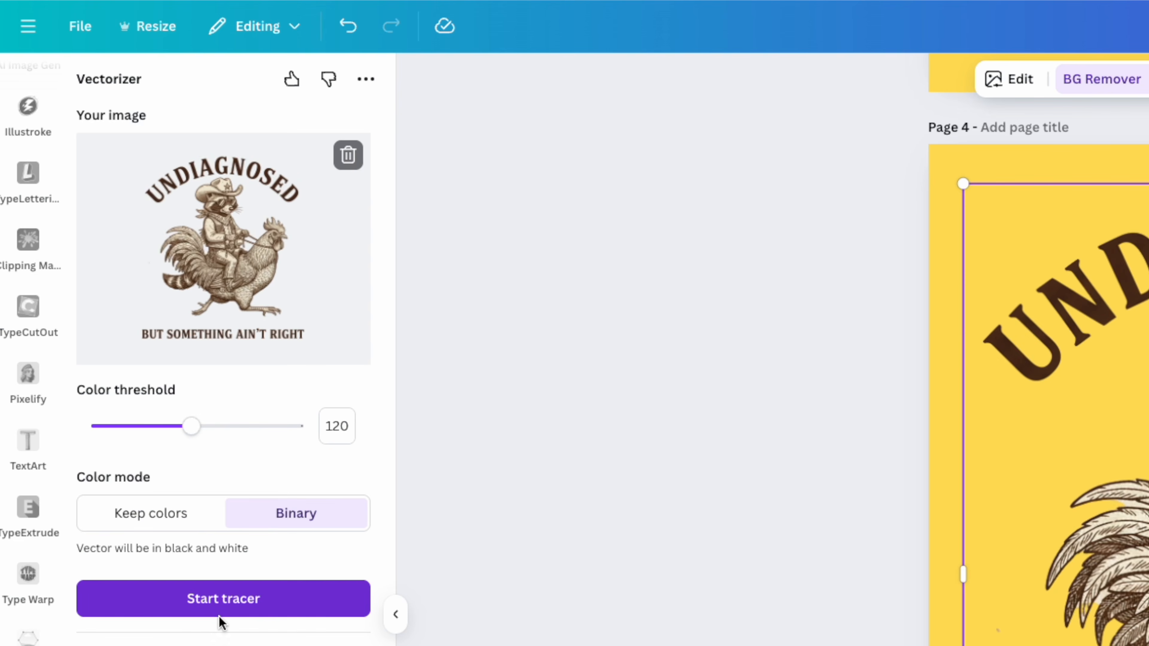
{"action": "left_click", "coordinate": [217, 601]}
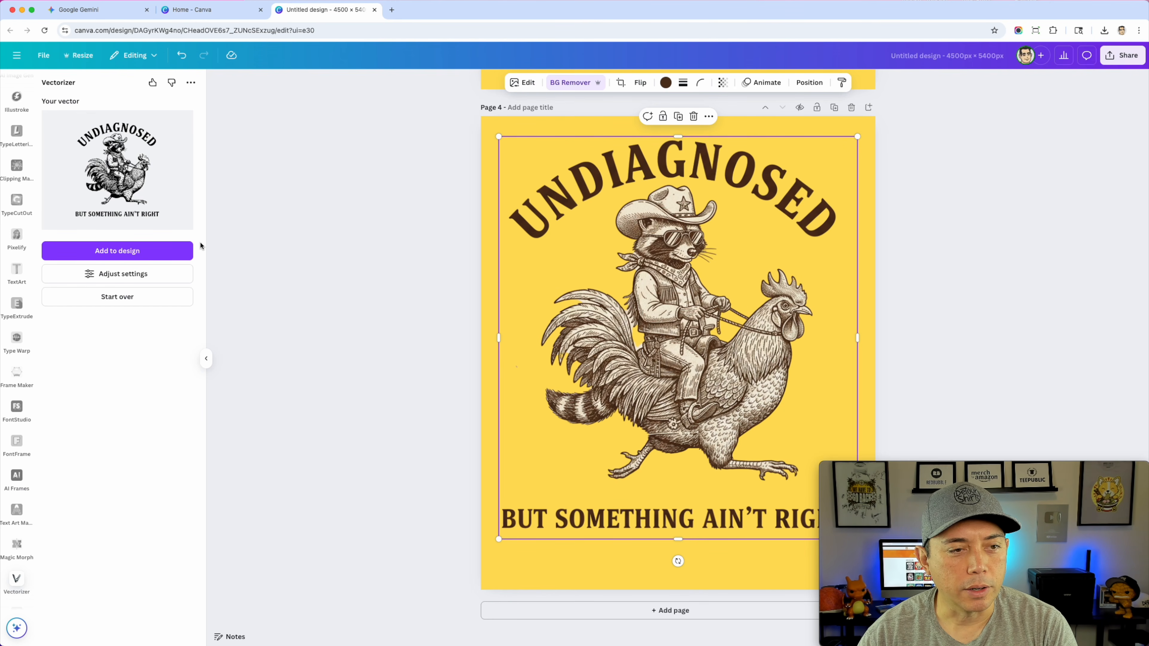
{"action": "left_click", "coordinate": [148, 251]}
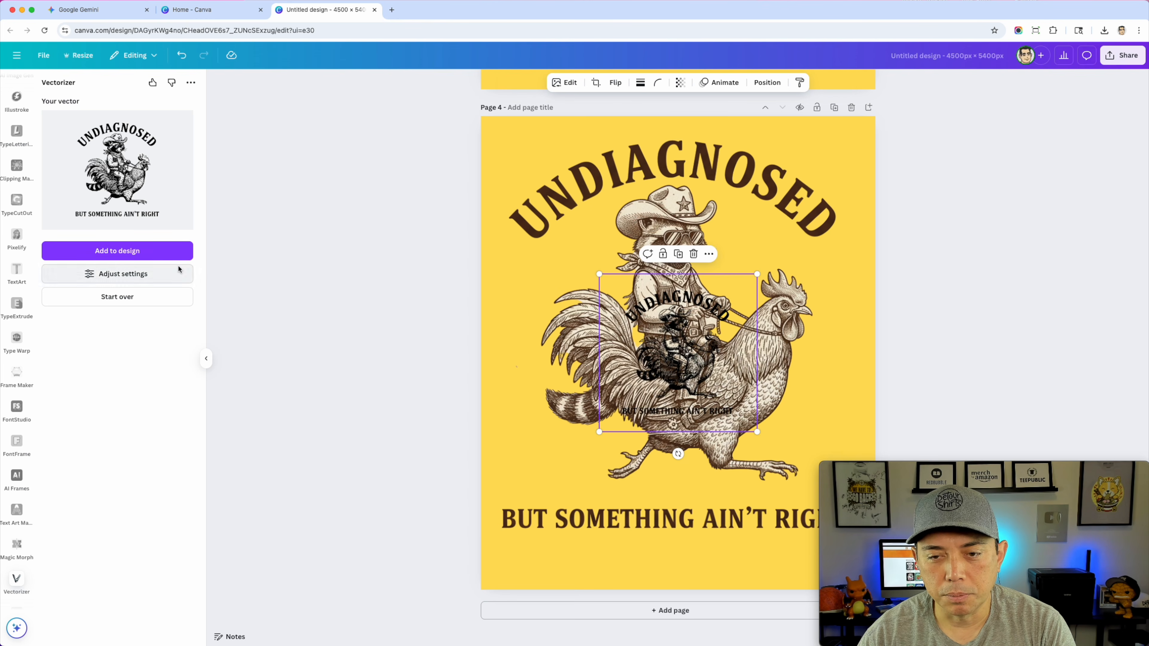
Delete the original graphic from page 4, then enlarge and reposition the black vector with its whole frame inside the page
{"action": "key", "text": "Delete"}
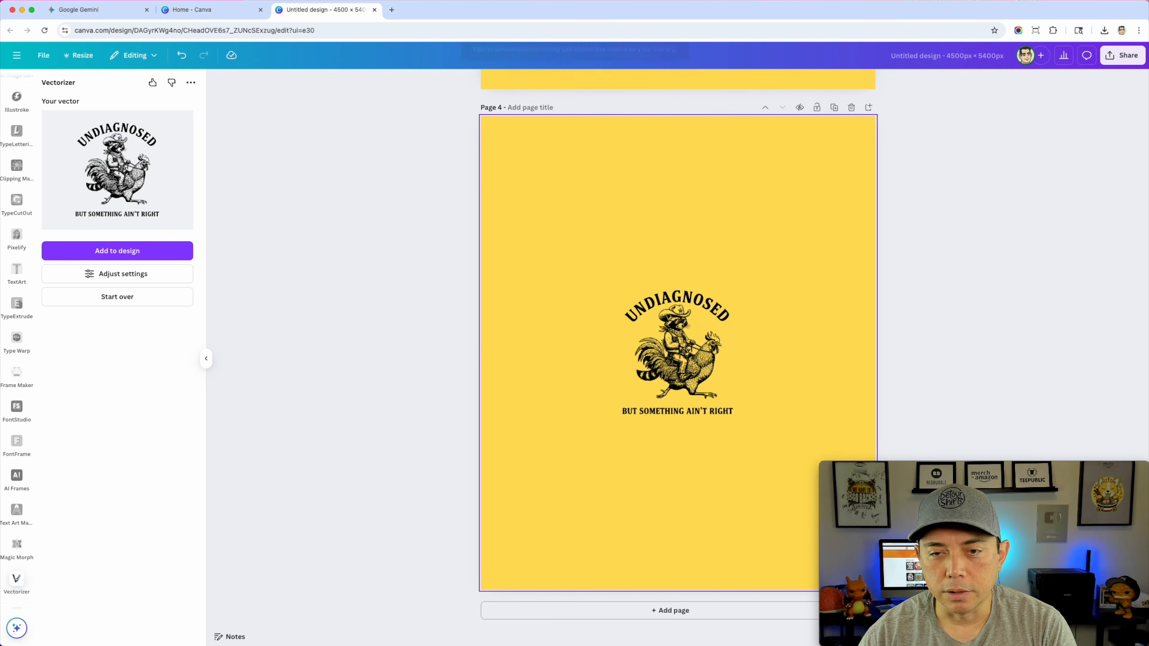
{"action": "left_click_drag", "start_coordinate": [700, 360], "coordinate": [600, 227]}
{"action": "left_click_drag", "start_coordinate": [660, 300], "coordinate": [888, 529]}
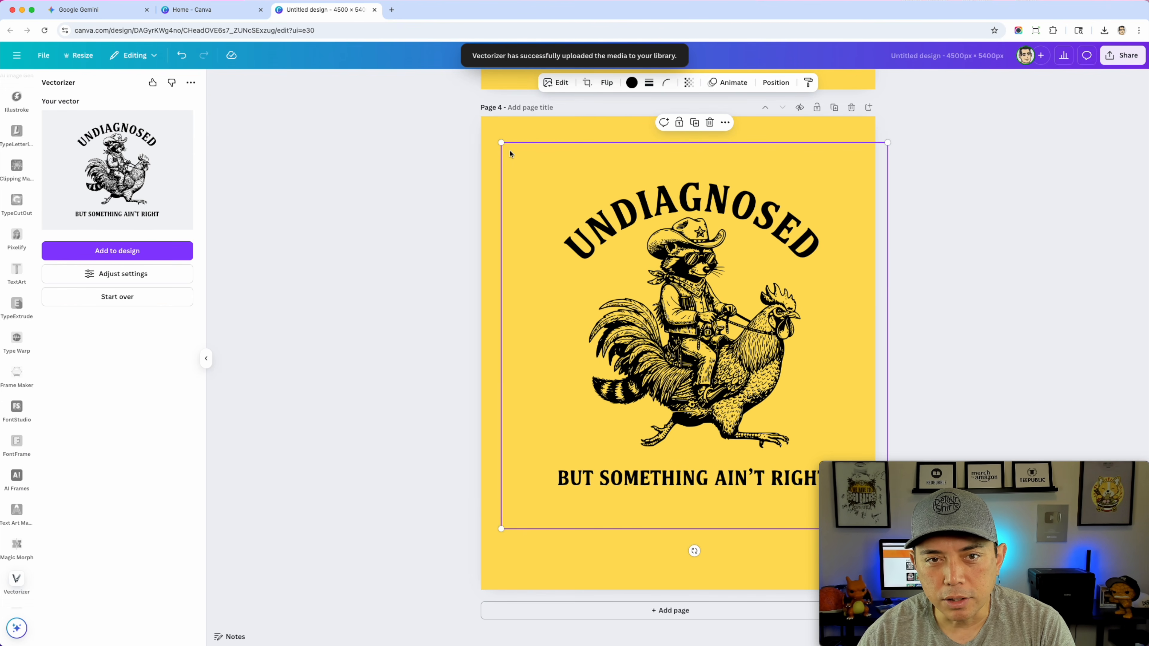
{"action": "left_click_drag", "start_coordinate": [550, 160], "coordinate": [537, 156]}
{"action": "left_click_drag", "start_coordinate": [478, 126], "coordinate": [577, 226]}
{"action": "left_click_drag", "start_coordinate": [706, 236], "coordinate": [649, 189]}
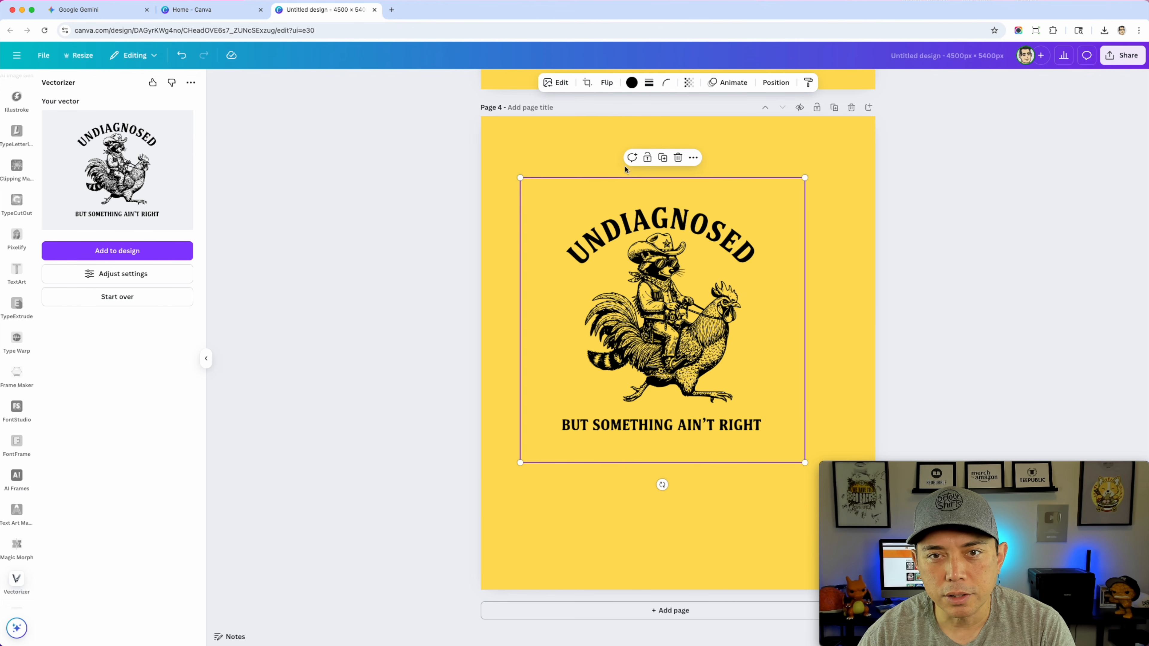
Crop the empty margins off the black vector and enlarge it to fill most of page 4, centered
{"action": "left_click", "coordinate": [587, 83]}
{"action": "left_click_drag", "start_coordinate": [521, 179], "coordinate": [560, 203]}
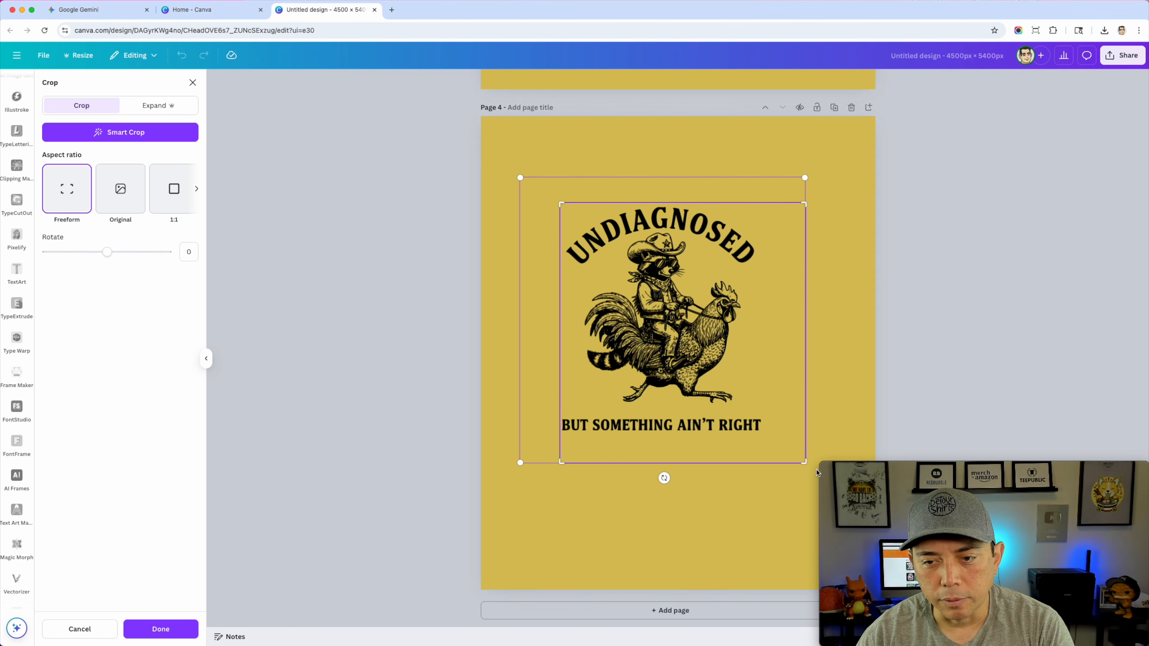
{"action": "left_click", "coordinate": [921, 309]}
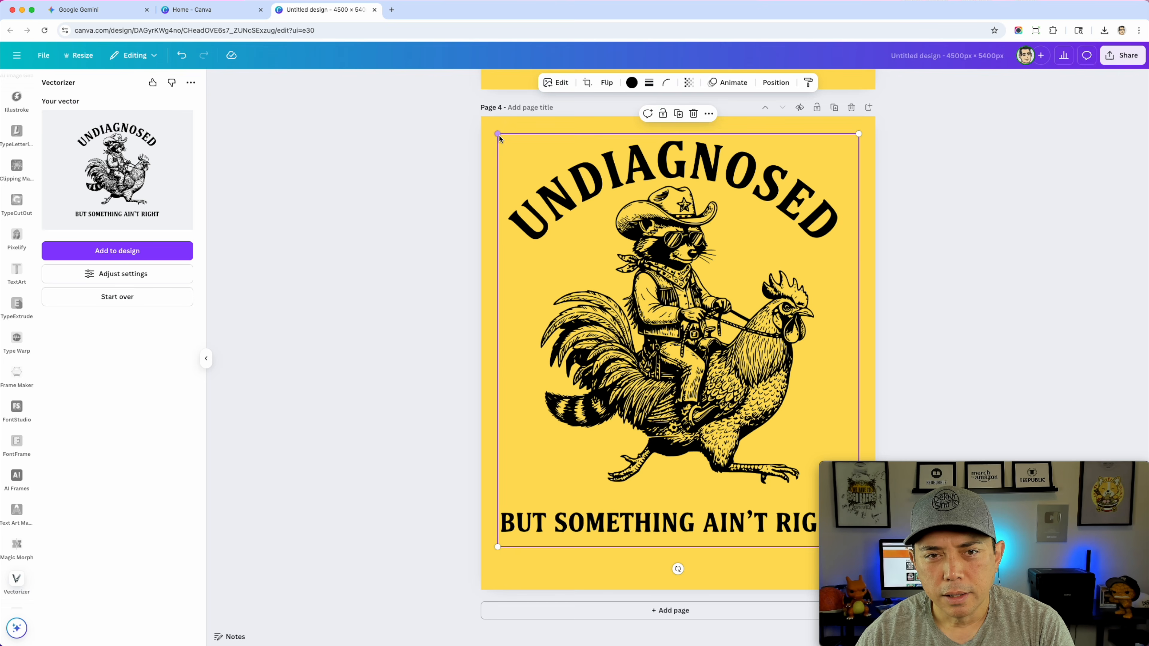
{"action": "left_click_drag", "start_coordinate": [498, 134], "coordinate": [494, 130]}
{"action": "left_click_drag", "start_coordinate": [653, 263], "coordinate": [655, 267]}
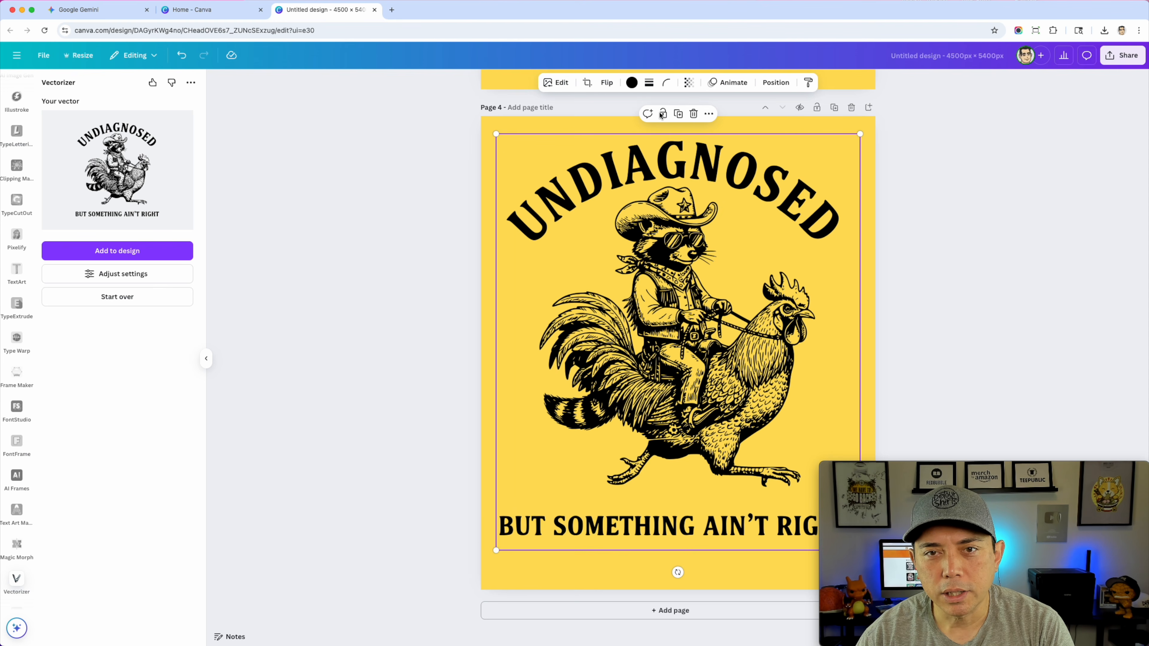
Recolor the page 4 vector dark brown using the photo colors and compare it with the other versions
{"action": "left_click", "coordinate": [631, 84]}
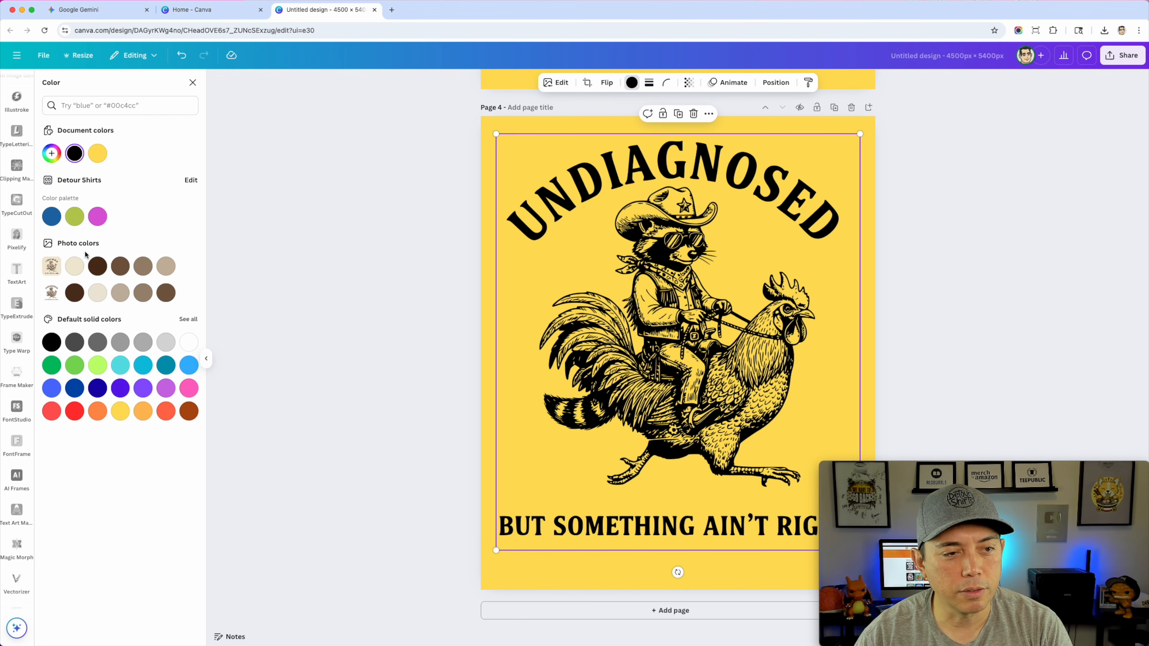
{"action": "left_click", "coordinate": [75, 294]}
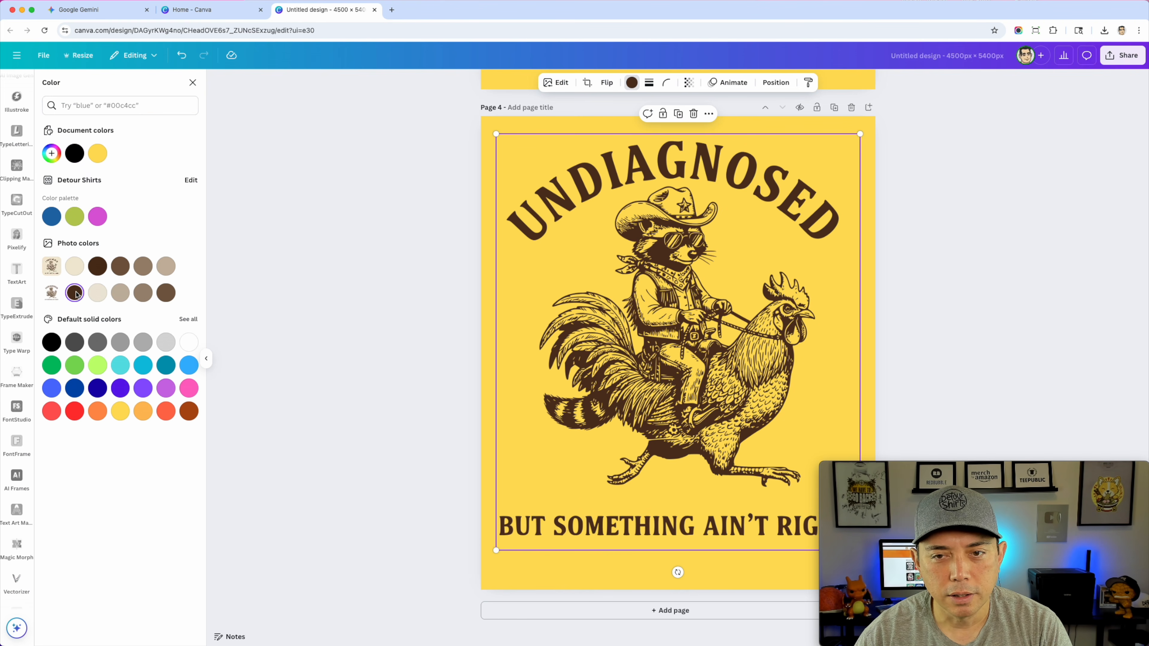
{"action": "left_click", "coordinate": [166, 294]}
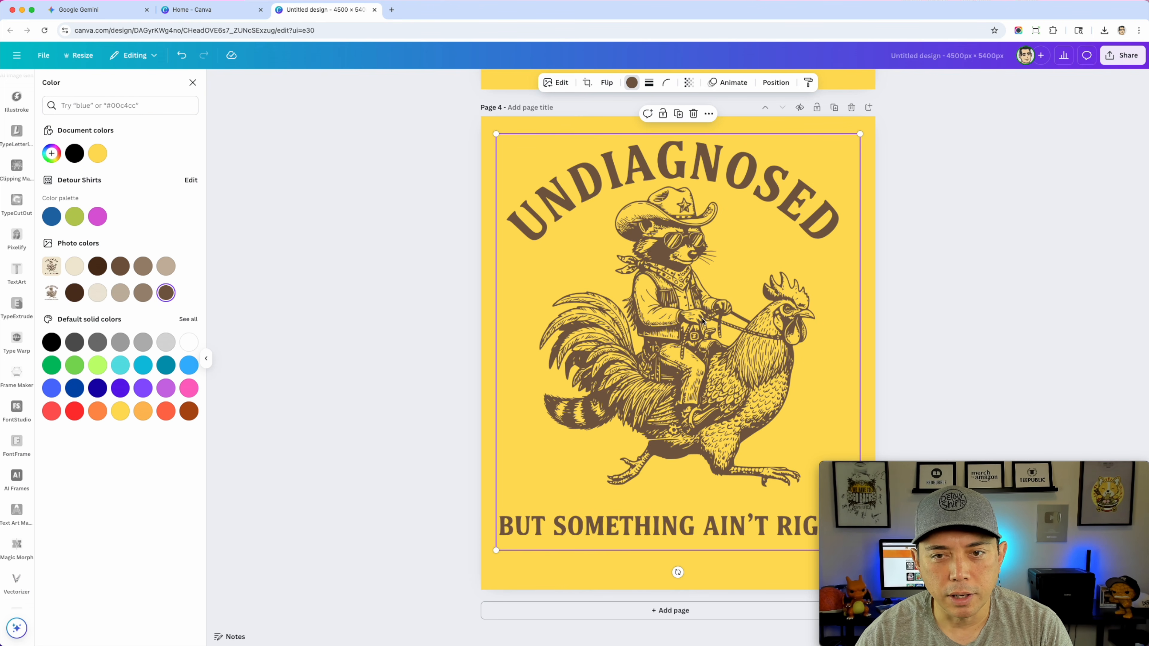
{"action": "scroll", "coordinate": [703, 321], "scroll_direction": "up", "scroll_amount": 6}
{"action": "scroll", "coordinate": [346, 313], "scroll_direction": "down", "scroll_amount": 5}
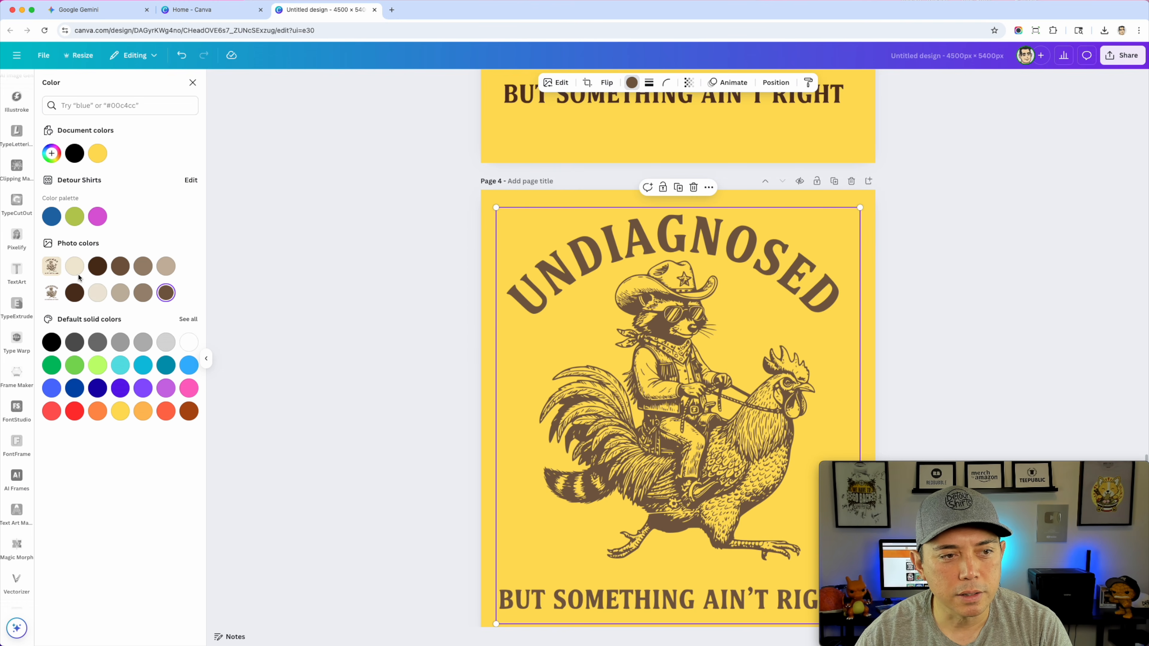
{"action": "left_click", "coordinate": [96, 268]}
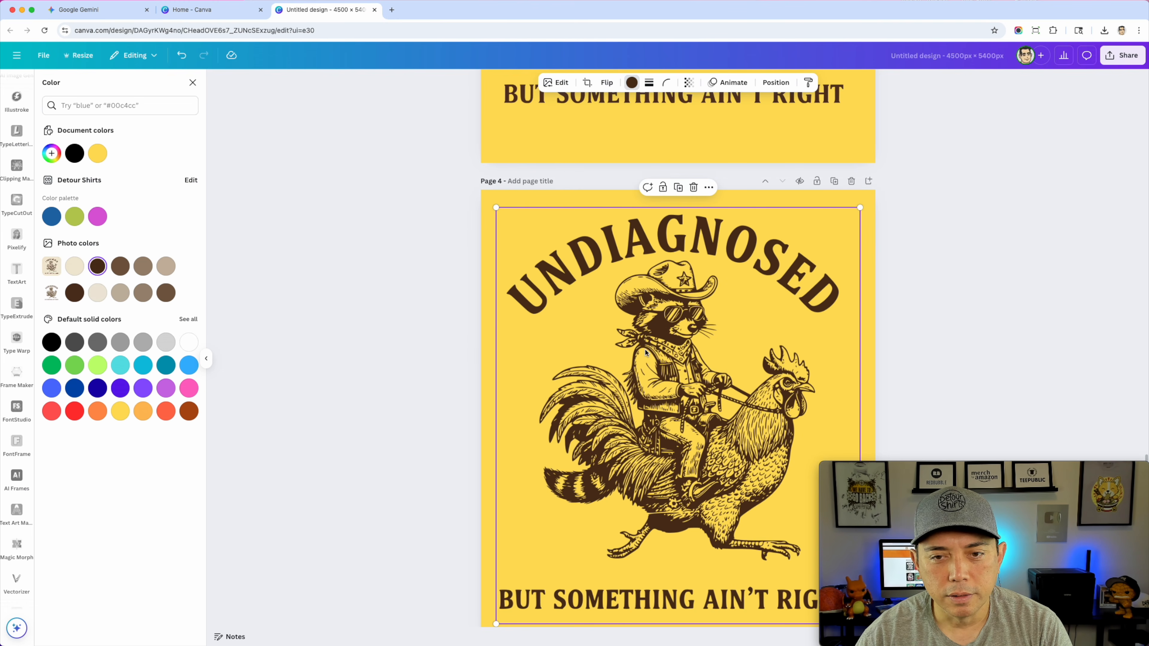
{"action": "scroll", "coordinate": [633, 337], "scroll_direction": "up", "scroll_amount": 1}
{"action": "scroll", "coordinate": [656, 362], "scroll_direction": "down", "scroll_amount": 2}
{"action": "scroll", "coordinate": [678, 385], "scroll_direction": "up", "scroll_amount": 10}
{"action": "scroll", "coordinate": [683, 392], "scroll_direction": "down", "scroll_amount": 8}
{"action": "left_click", "coordinate": [794, 326]}
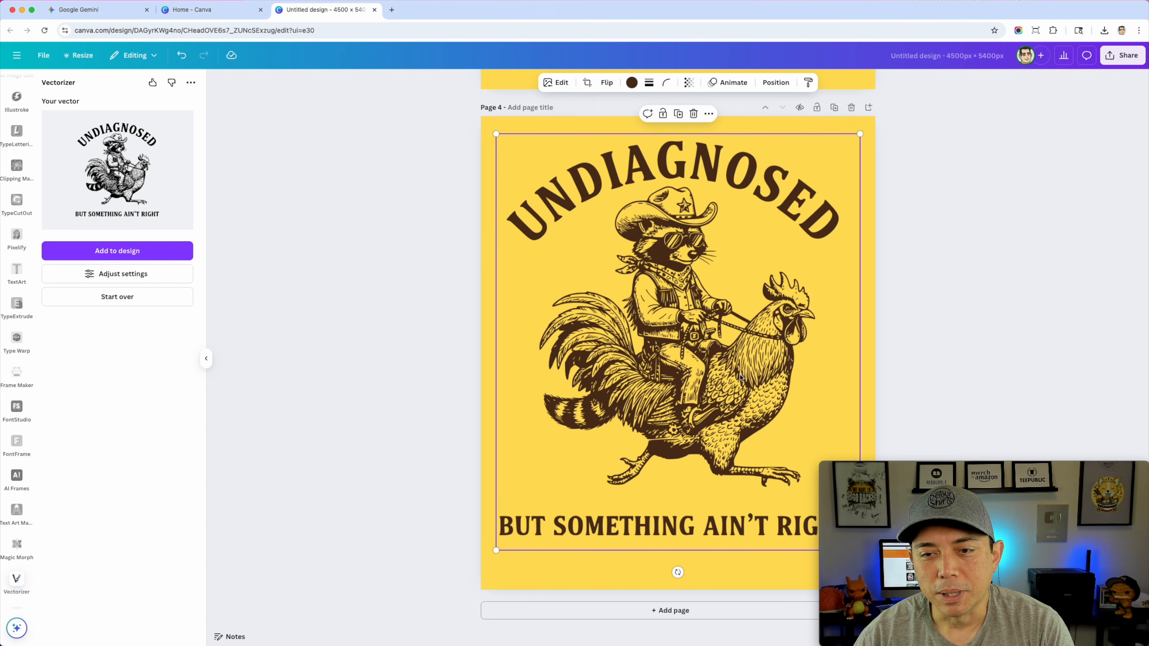
Change the page 4 background color to light blue
{"action": "left_click", "coordinate": [482, 160]}
{"action": "left_click", "coordinate": [609, 82]}
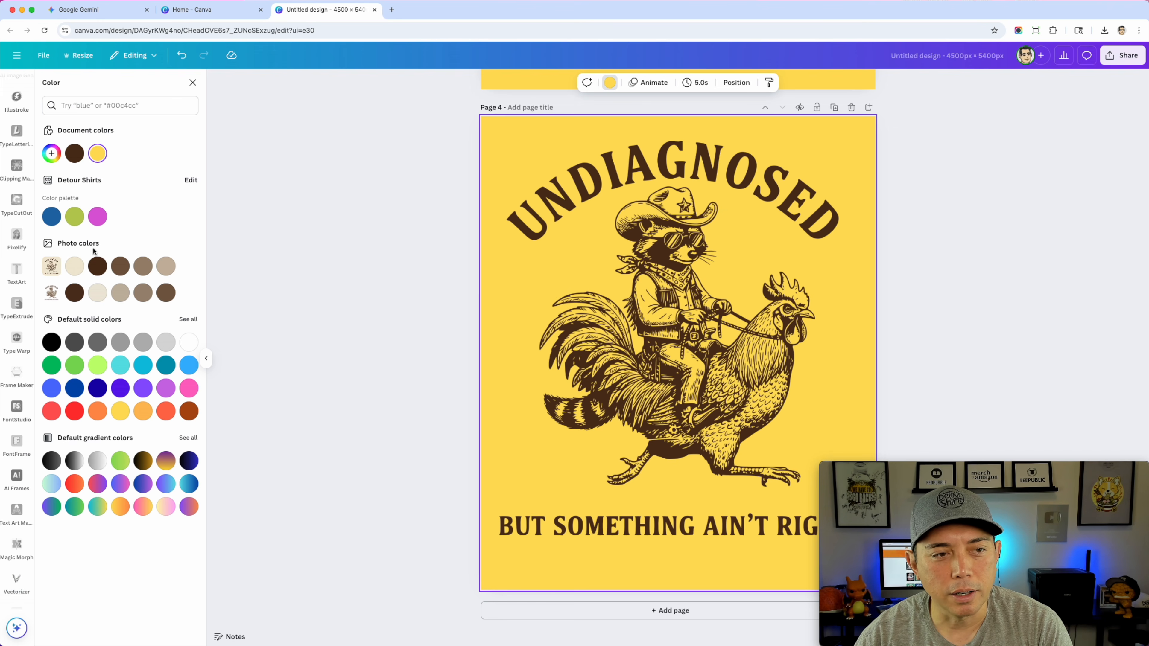
{"action": "left_click", "coordinate": [183, 369]}
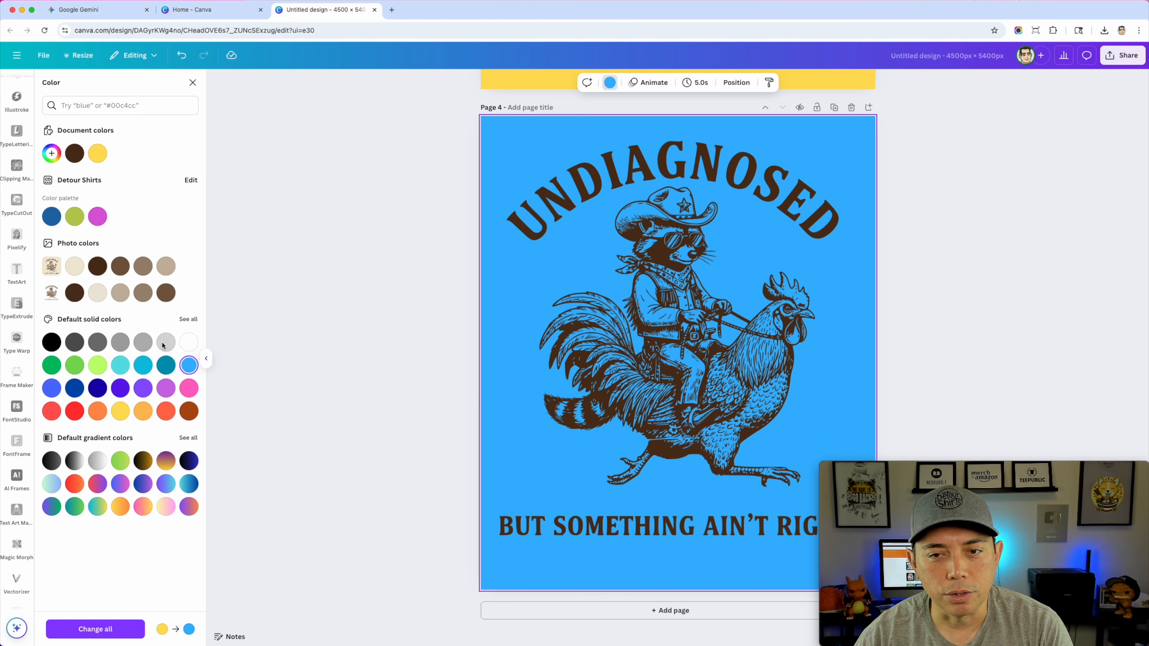
Try cream, olive green, lime and yellow backgrounds behind the page 4 vector, ending on the cream photo color
{"action": "left_click", "coordinate": [92, 293]}
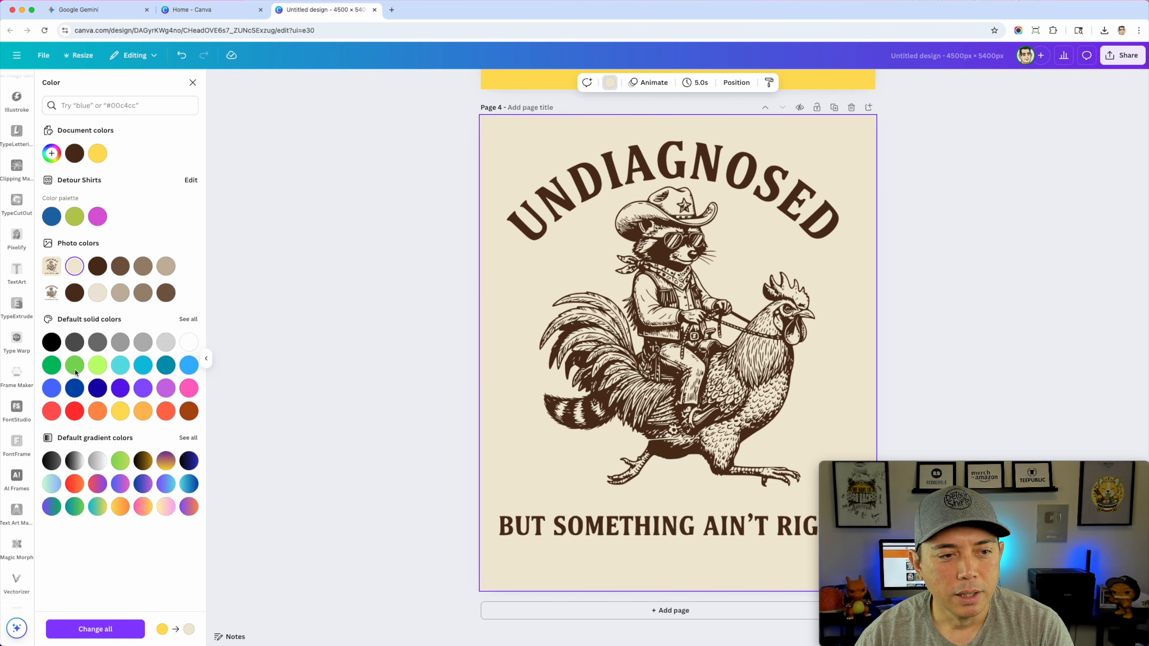
{"action": "left_click", "coordinate": [74, 217]}
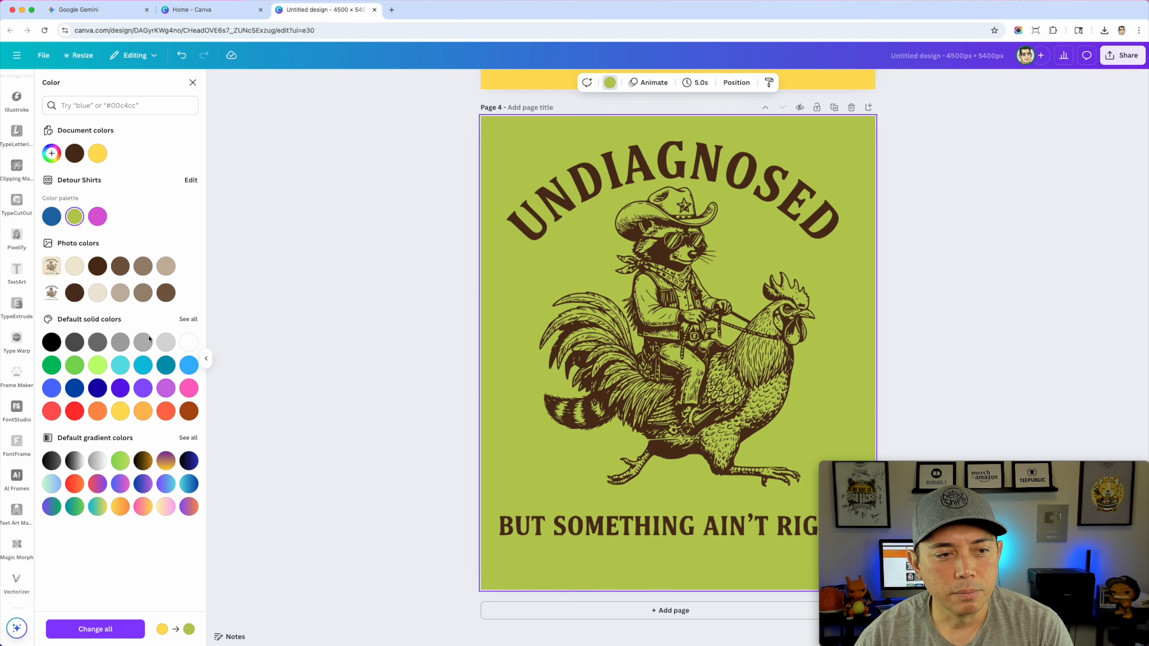
{"action": "left_click", "coordinate": [93, 369]}
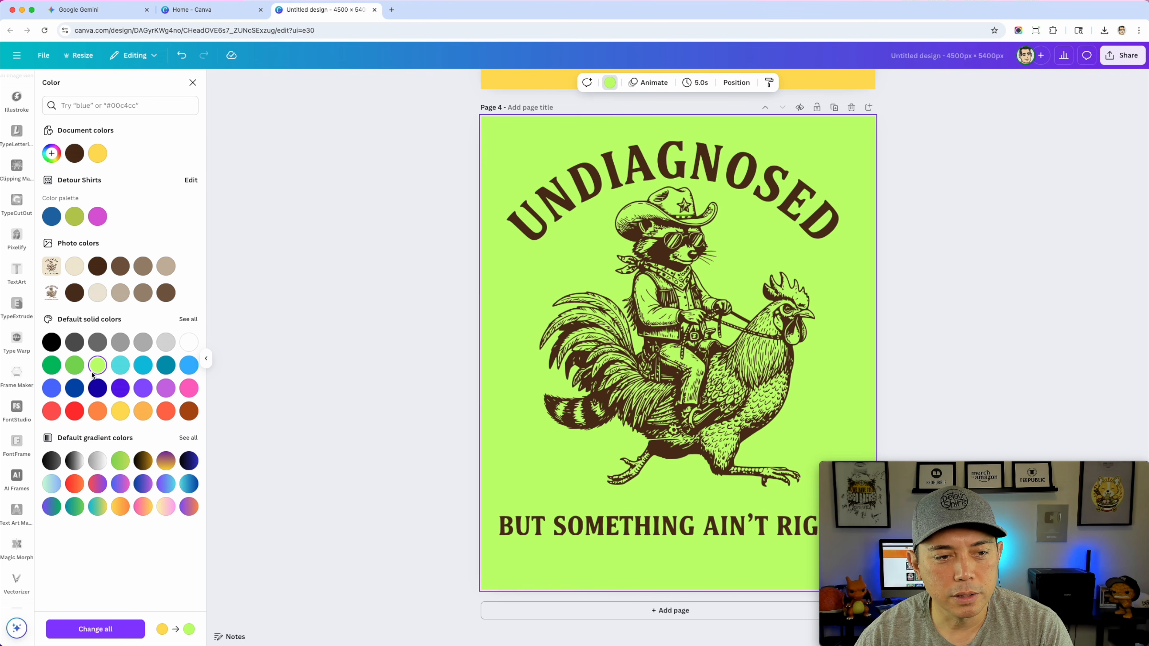
{"action": "left_click", "coordinate": [121, 413]}
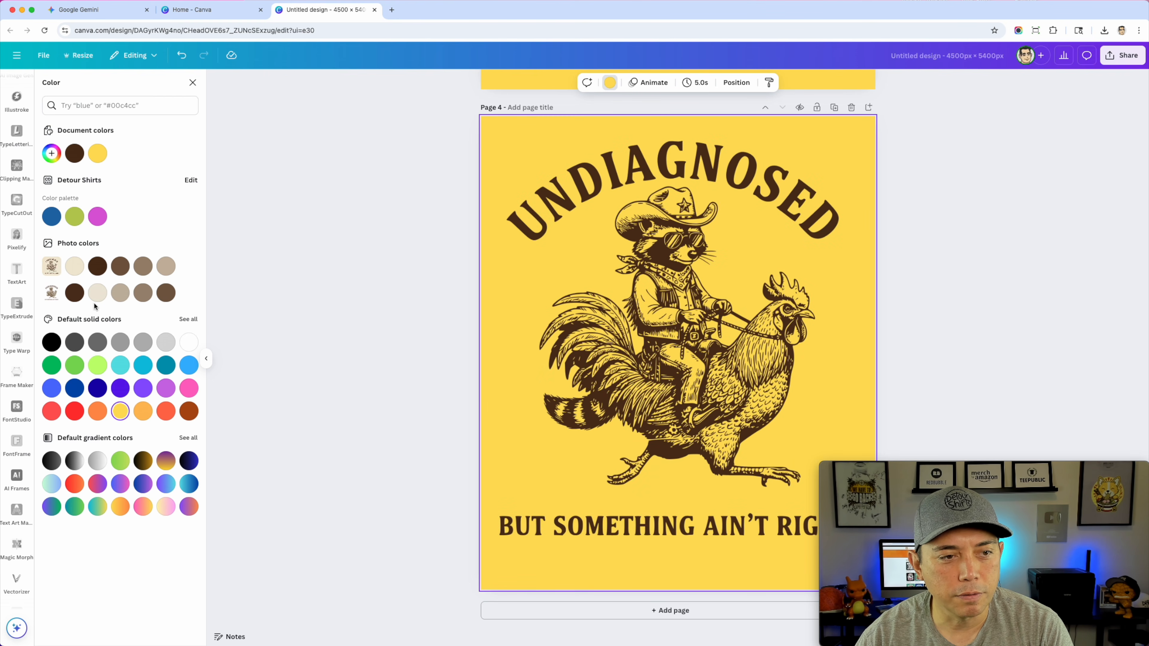
{"action": "left_click", "coordinate": [74, 266]}
Try cream and lime backgrounds on page 3, then set the page 3 and page 4 backgrounds to peach
{"action": "scroll", "coordinate": [380, 365], "scroll_direction": "up", "scroll_amount": 10}
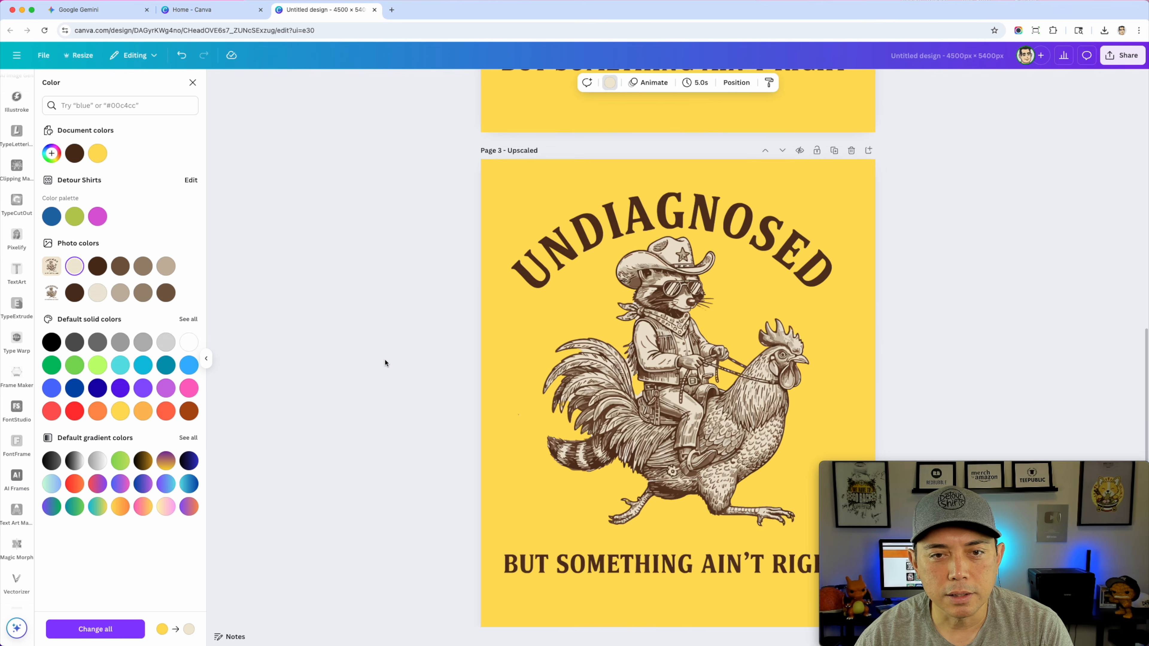
{"action": "left_click", "coordinate": [487, 181]}
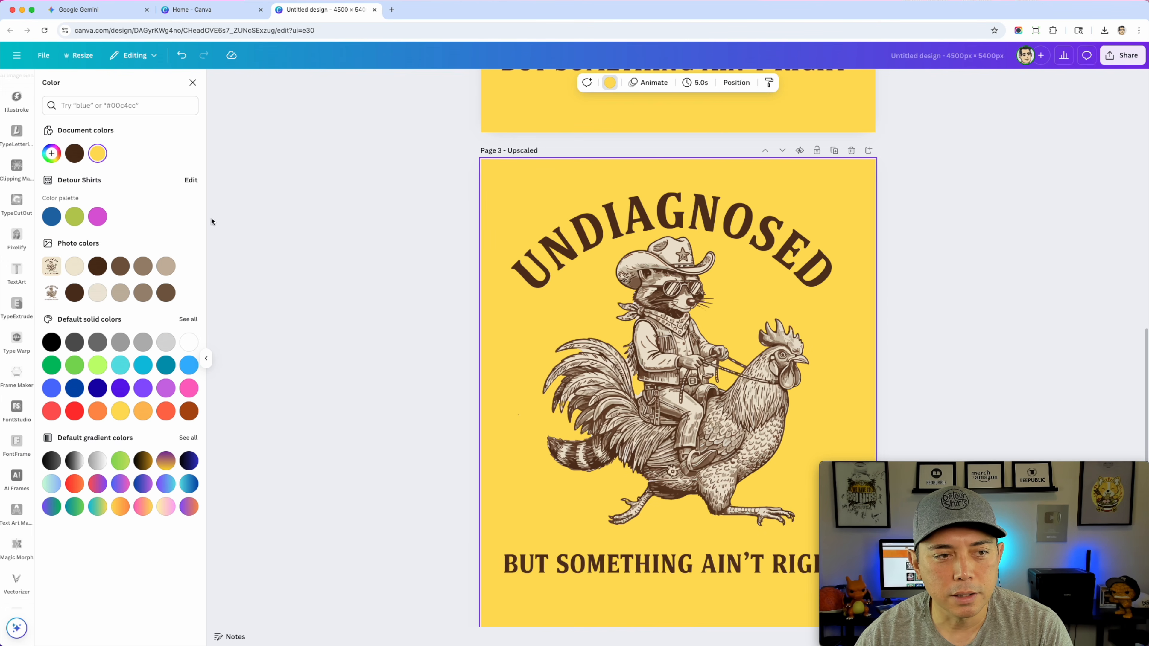
{"action": "left_click", "coordinate": [75, 268]}
{"action": "scroll", "coordinate": [384, 428], "scroll_direction": "up", "scroll_amount": 1}
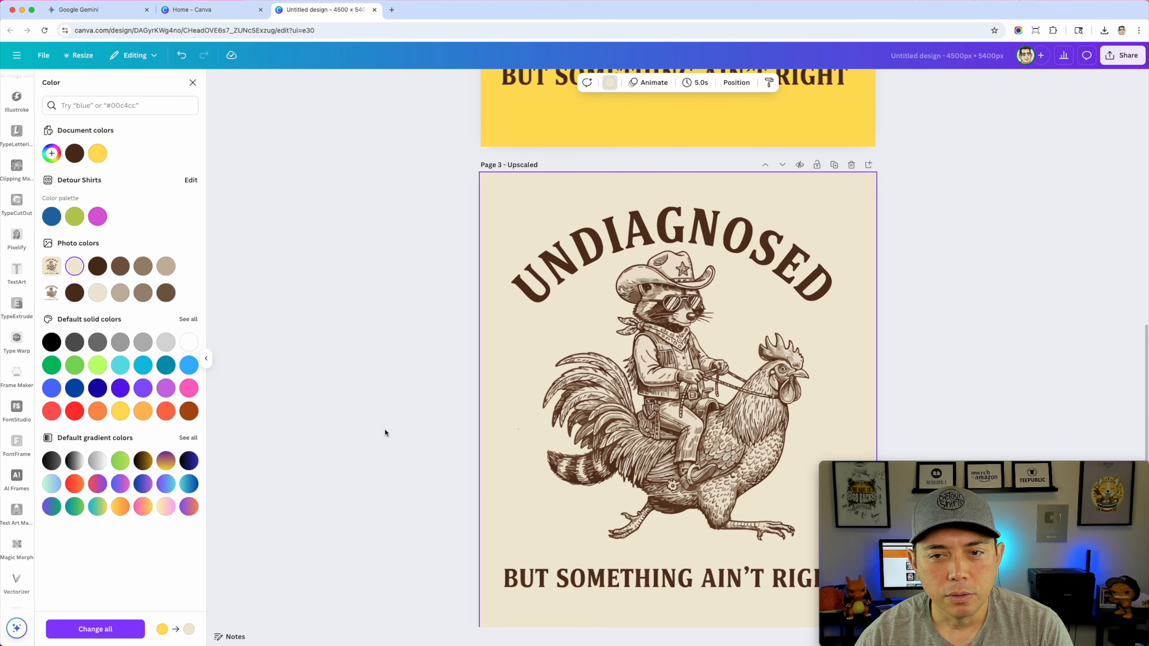
{"action": "scroll", "coordinate": [384, 429], "scroll_direction": "down", "scroll_amount": 1}
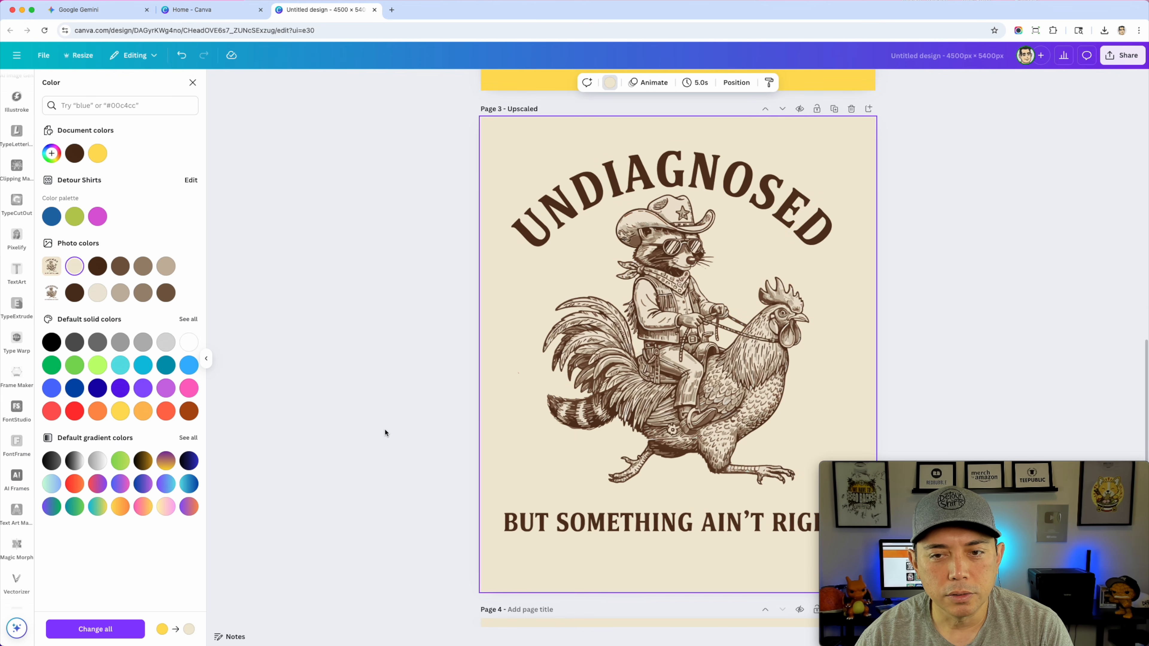
{"action": "left_click", "coordinate": [96, 367]}
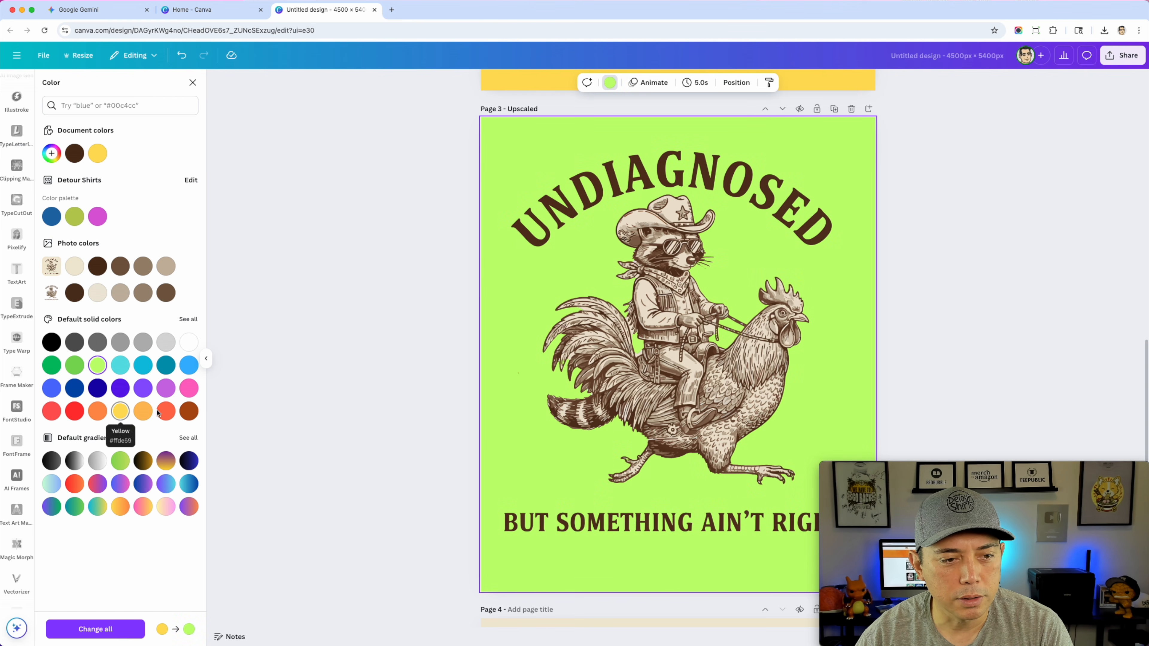
{"action": "left_click", "coordinate": [141, 412]}
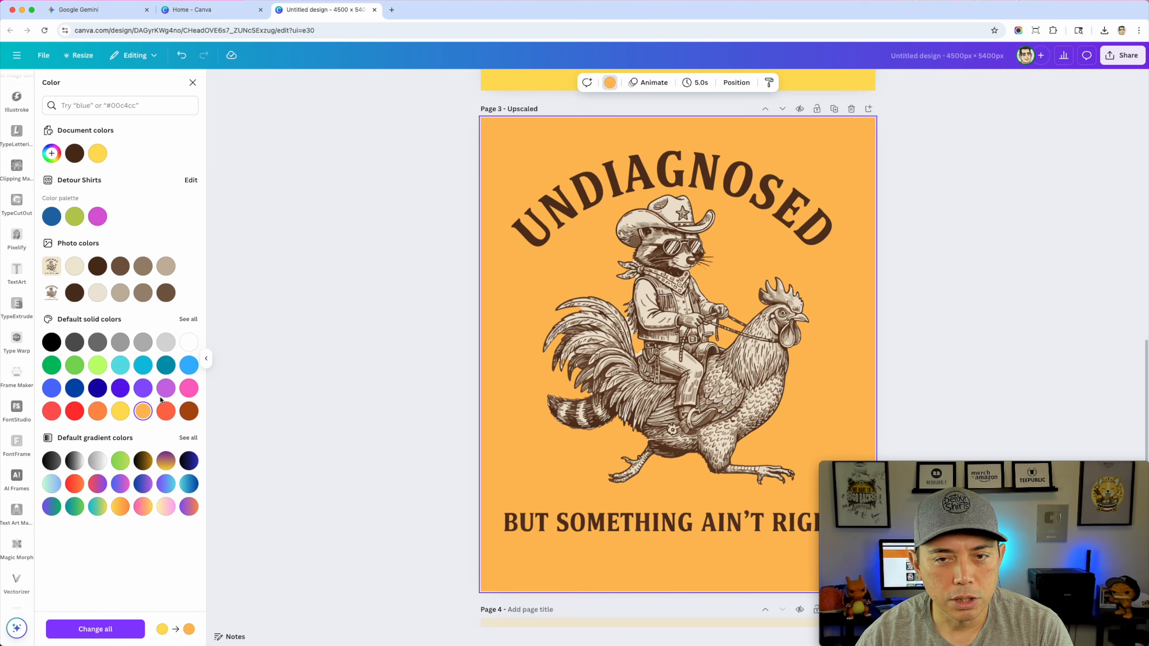
{"action": "scroll", "coordinate": [420, 347], "scroll_direction": "down", "scroll_amount": 5}
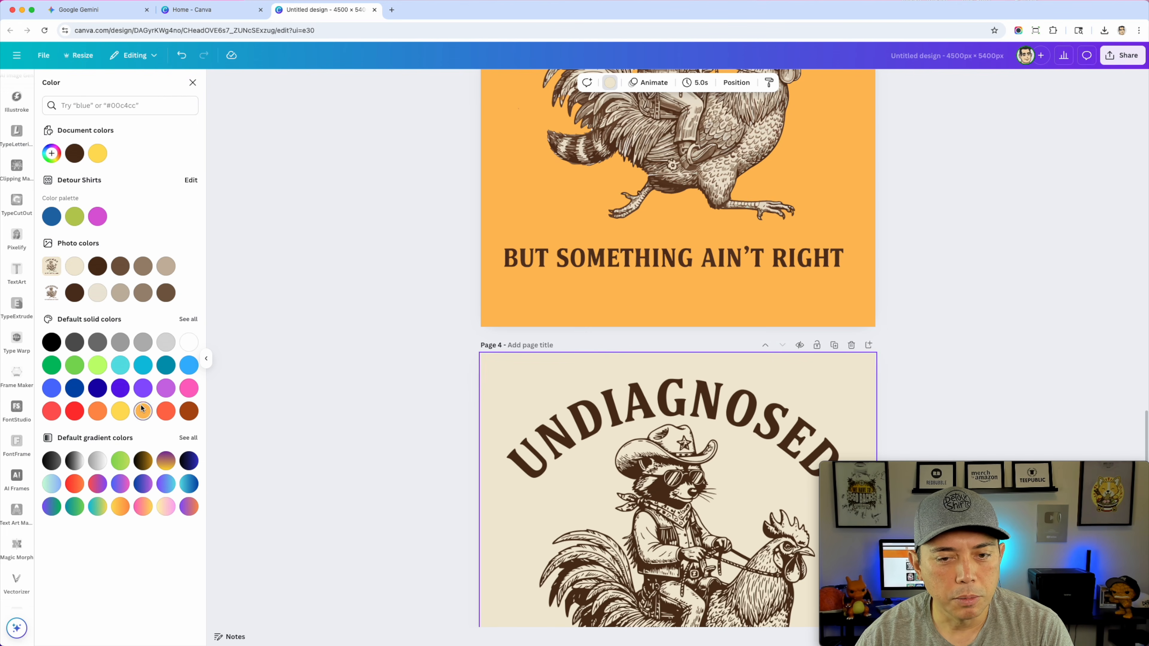
{"action": "scroll", "coordinate": [434, 389], "scroll_direction": "up", "scroll_amount": 10}
{"action": "left_click", "coordinate": [510, 266]}
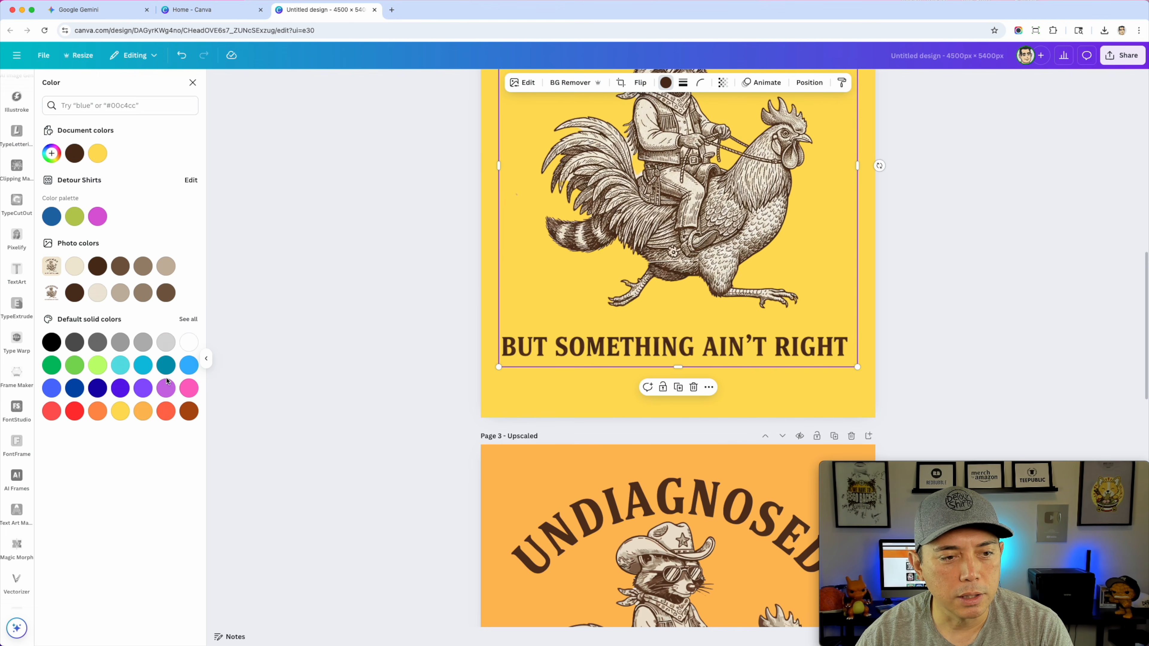
{"action": "left_click", "coordinate": [141, 411]}
{"action": "scroll", "coordinate": [552, 366], "scroll_direction": "up", "scroll_amount": 3}
{"action": "scroll", "coordinate": [554, 368], "scroll_direction": "up", "scroll_amount": 1}
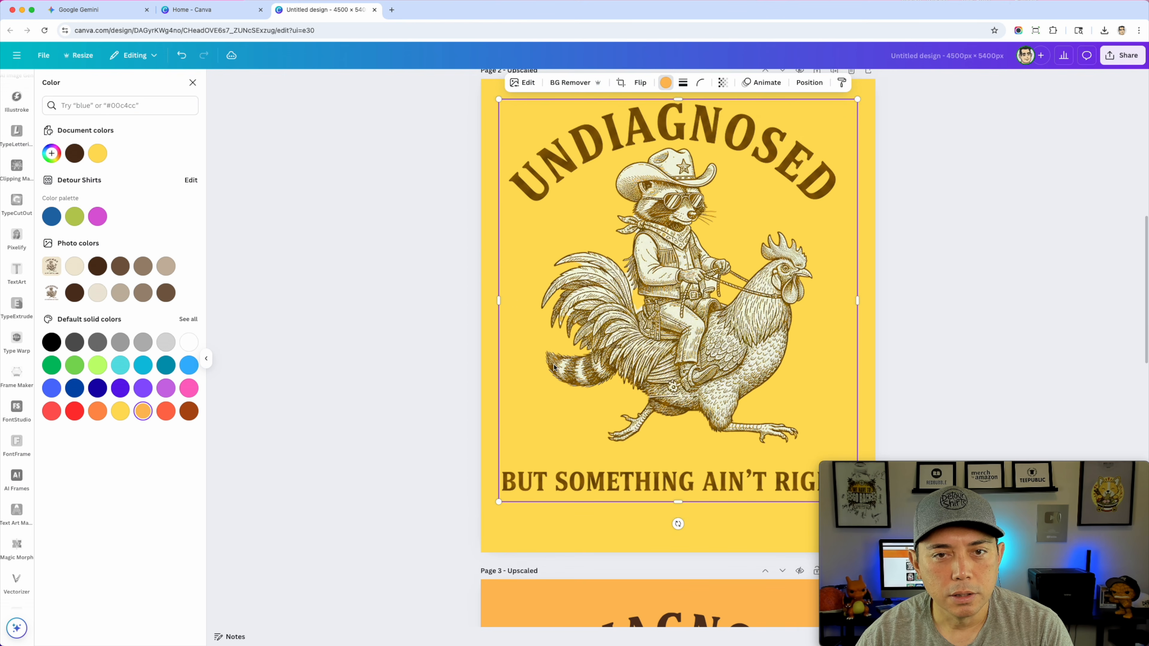
{"action": "key", "text": "super+z"}
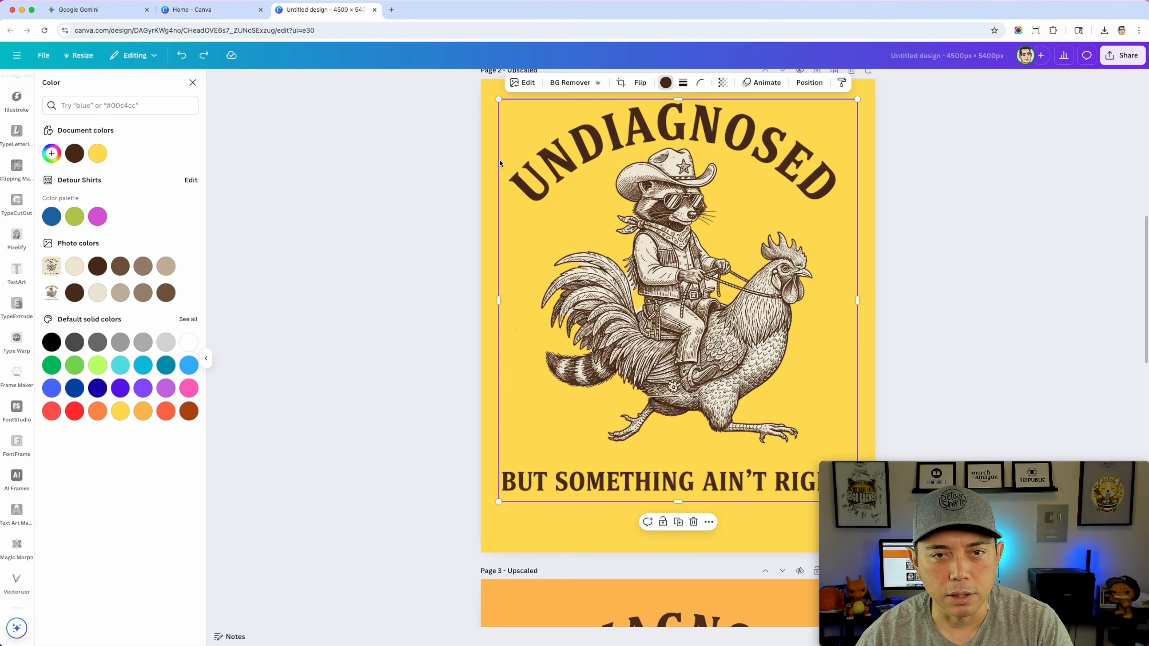
Change the page 2 background color to peach
{"action": "left_click", "coordinate": [490, 178]}
{"action": "left_click", "coordinate": [143, 411]}
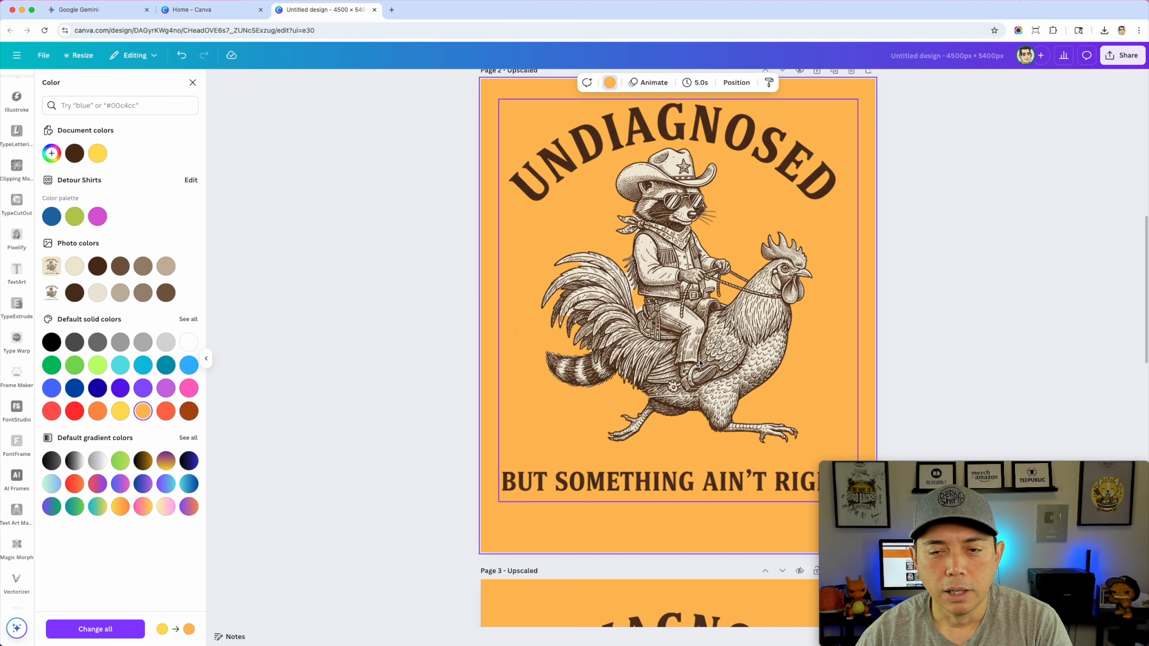
{"action": "scroll", "coordinate": [699, 348], "scroll_direction": "up", "scroll_amount": 3}
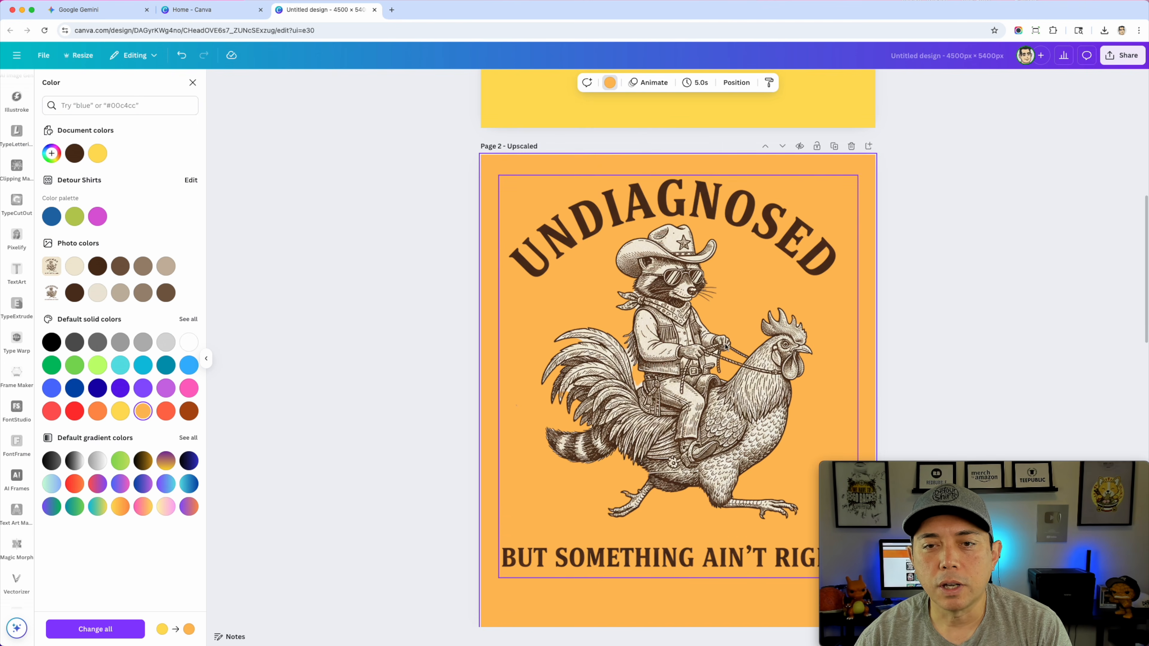
Try recoloring the upscaled graphic on page 2 in teal, gray, dark gray, dark blue and coral red
{"action": "left_click", "coordinate": [700, 333]}
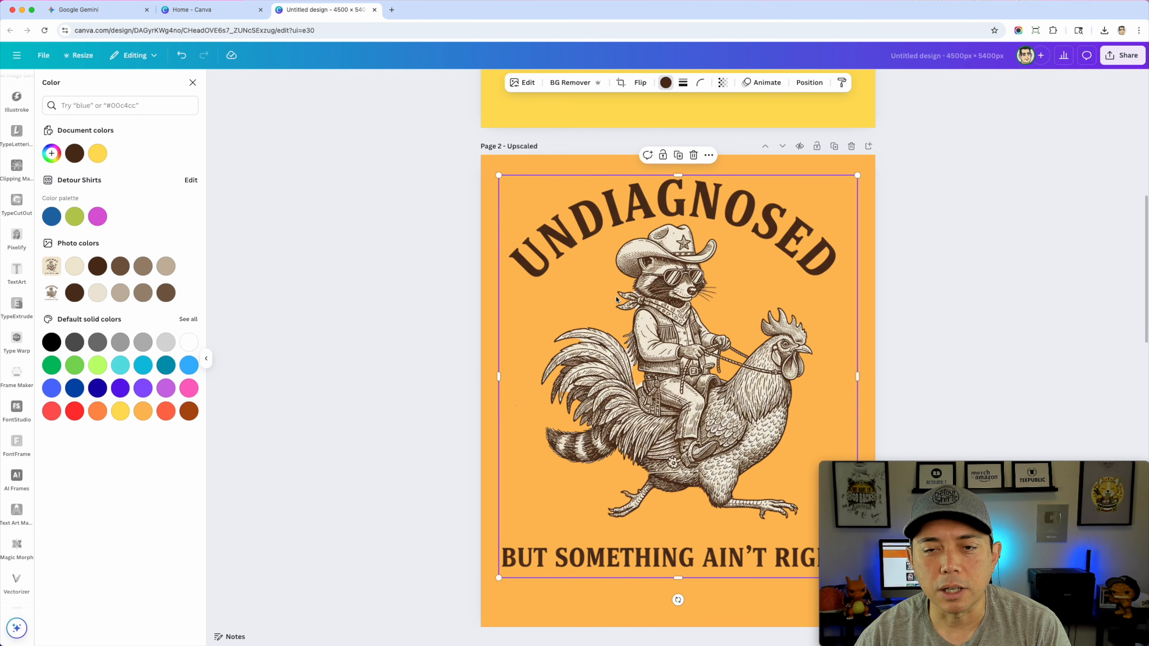
{"action": "left_click", "coordinate": [167, 365]}
{"action": "left_click", "coordinate": [143, 343]}
{"action": "left_click", "coordinate": [97, 342]}
{"action": "left_click", "coordinate": [75, 388]}
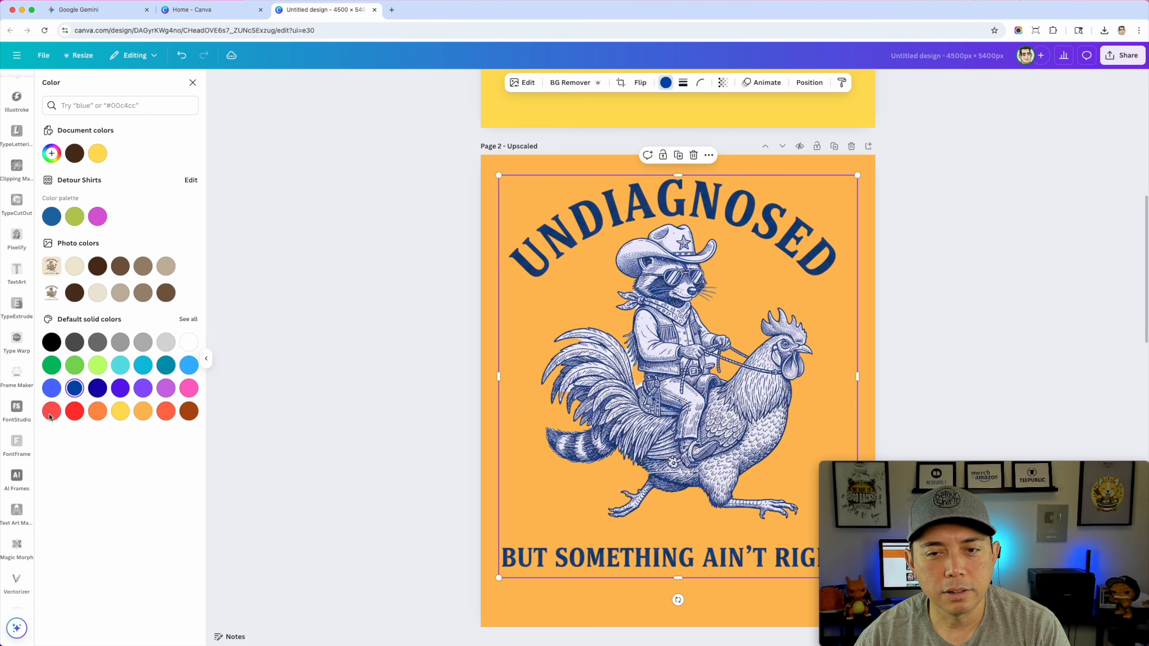
{"action": "left_click", "coordinate": [51, 410]}
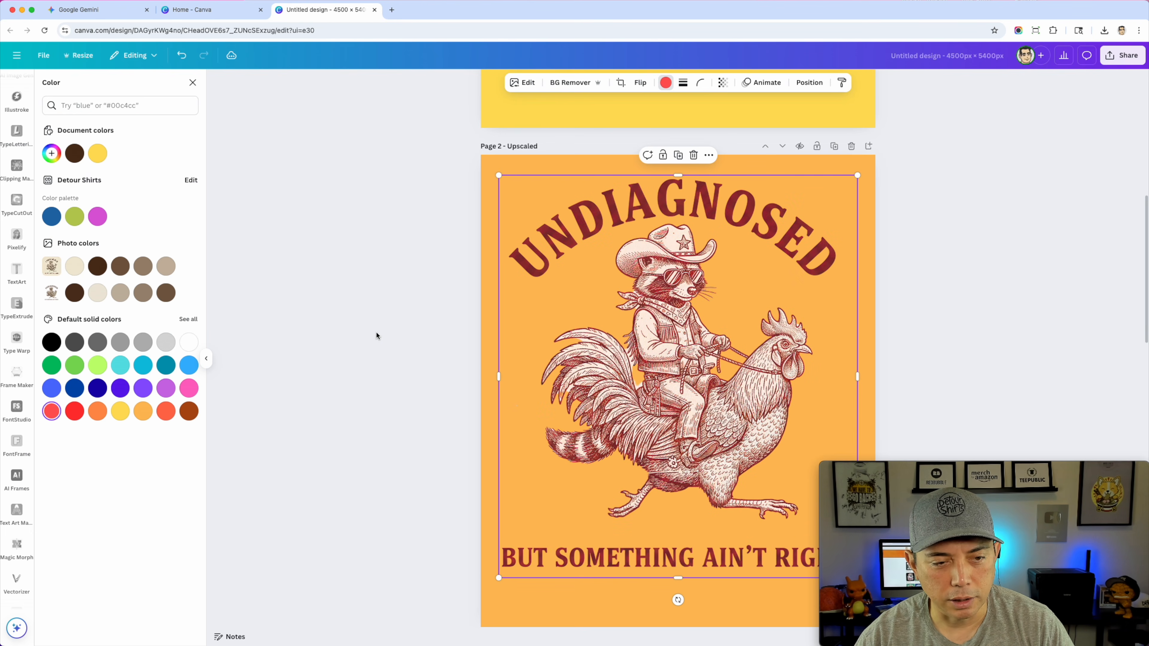
Undo the recolorings of the page 2 graphic along with the page's peach background
{"action": "key", "text": "super+z"}
{"action": "key", "text": "super+z"}
{"action": "key", "text": "super+z"}
{"action": "key", "text": "super+z"}
{"action": "key", "text": "super+z"}
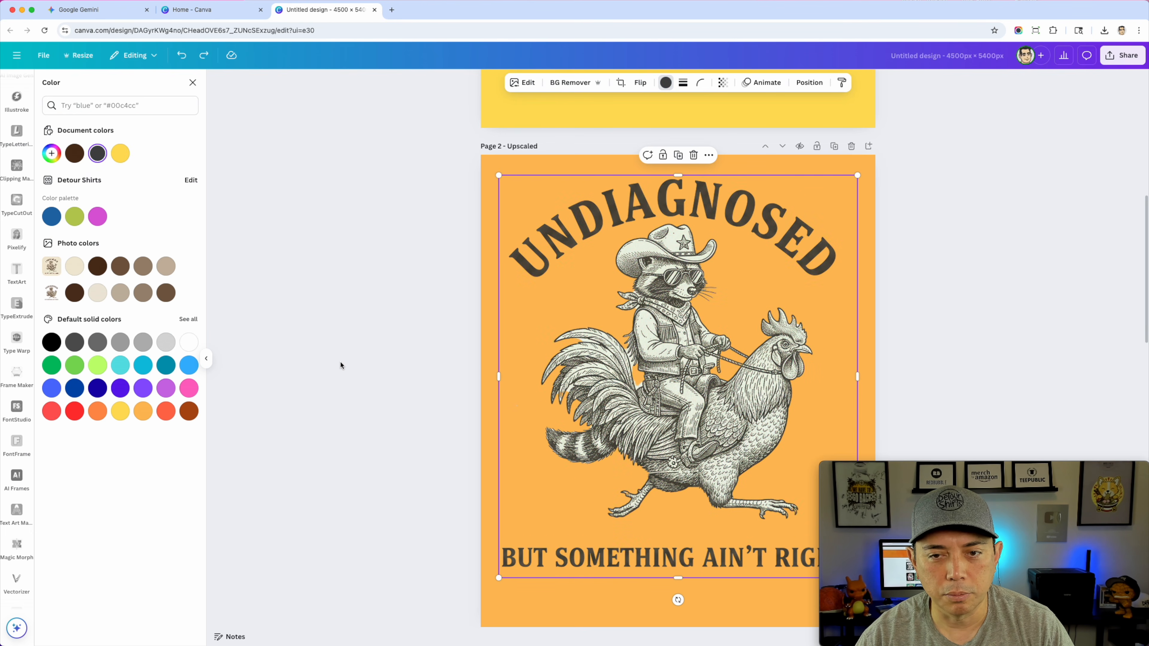
{"action": "key", "text": "super+z"}
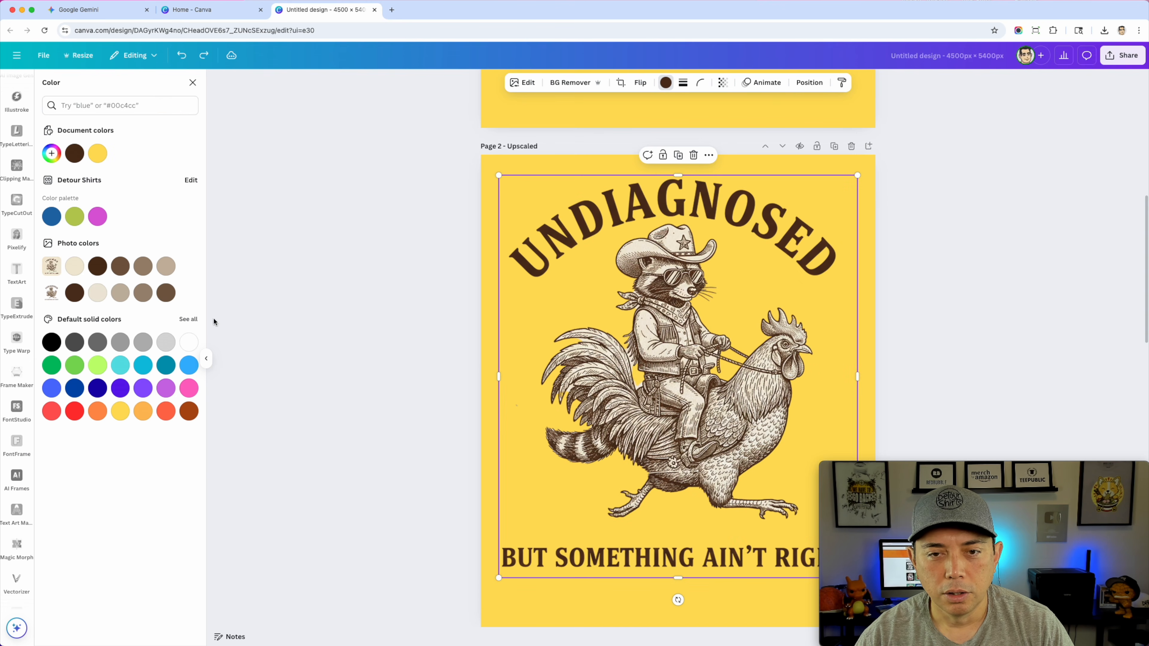
Set the backgrounds of page 2 and page 1 to peach
{"action": "left_click", "coordinate": [490, 217]}
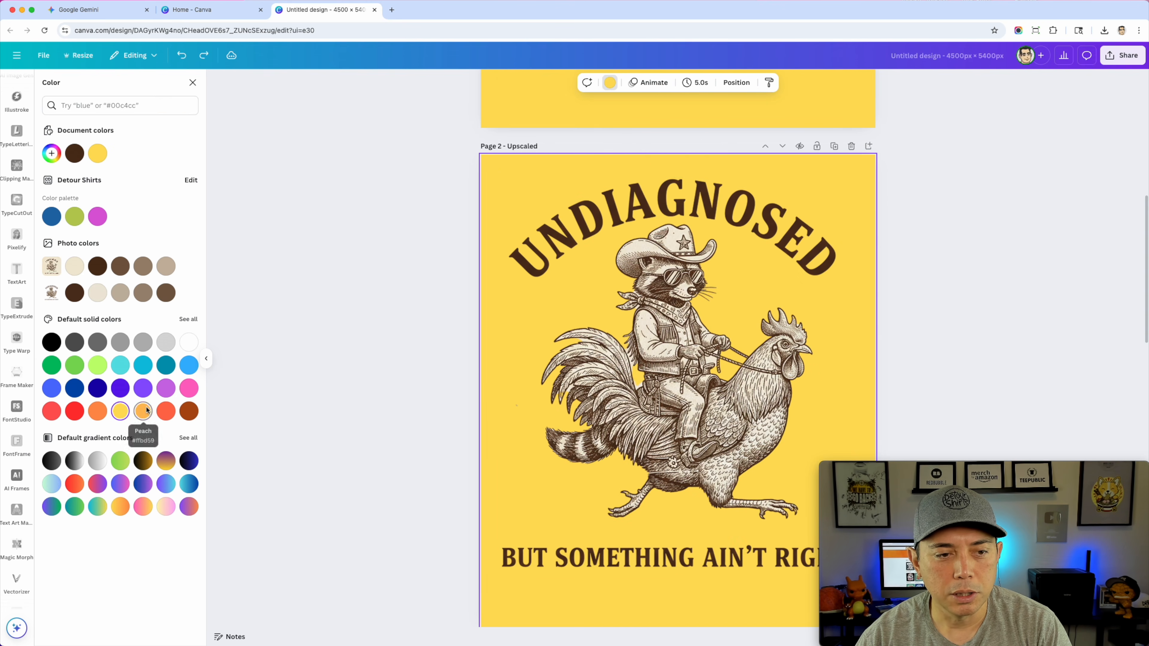
{"action": "left_click", "coordinate": [143, 411]}
{"action": "scroll", "coordinate": [670, 338], "scroll_direction": "up", "scroll_amount": 10}
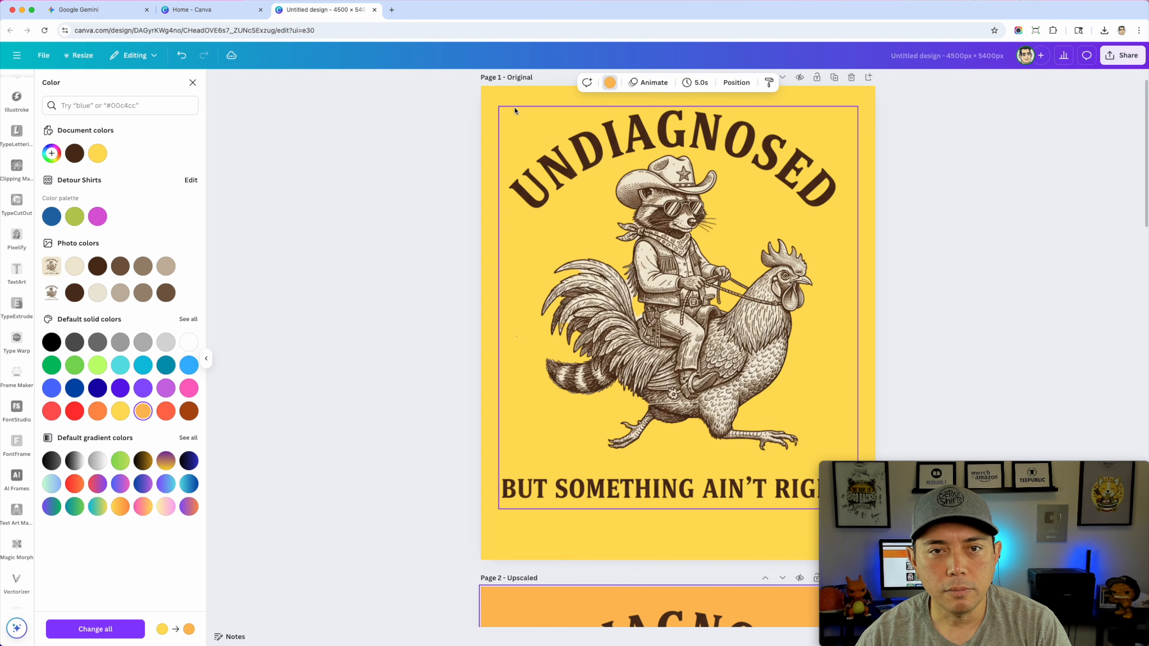
{"action": "left_click", "coordinate": [489, 98]}
{"action": "left_click", "coordinate": [142, 410]}
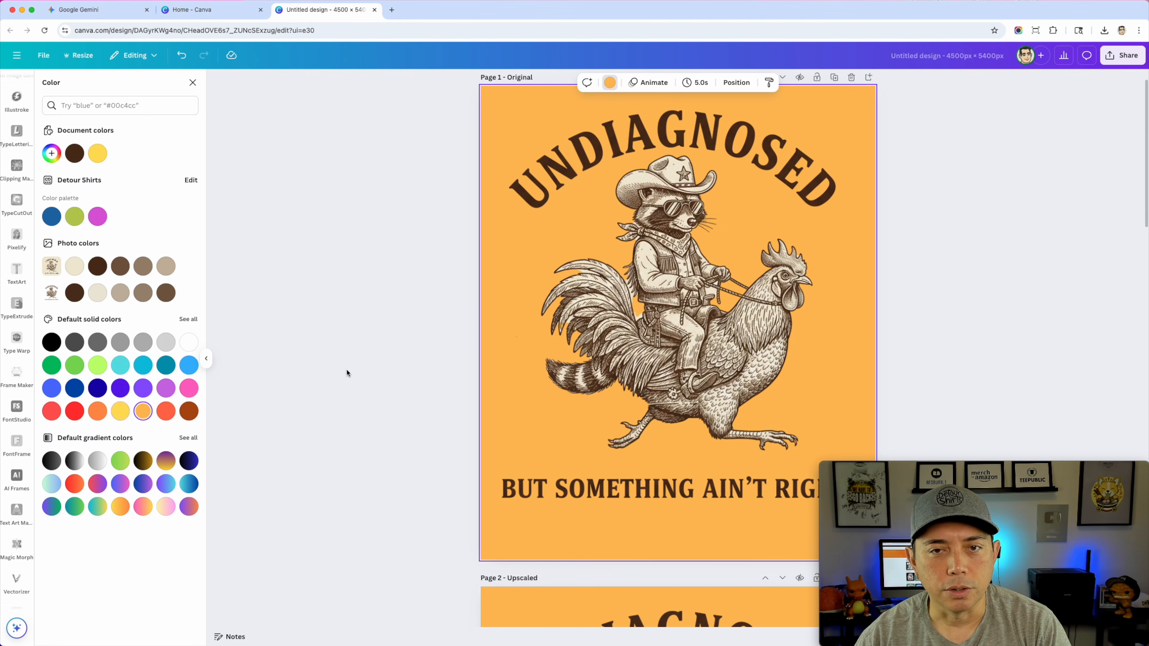
Retitle page 3 as "Vector Keep Colors" and close the color choices
{"action": "scroll", "coordinate": [702, 443], "scroll_direction": "down", "scroll_amount": 5}
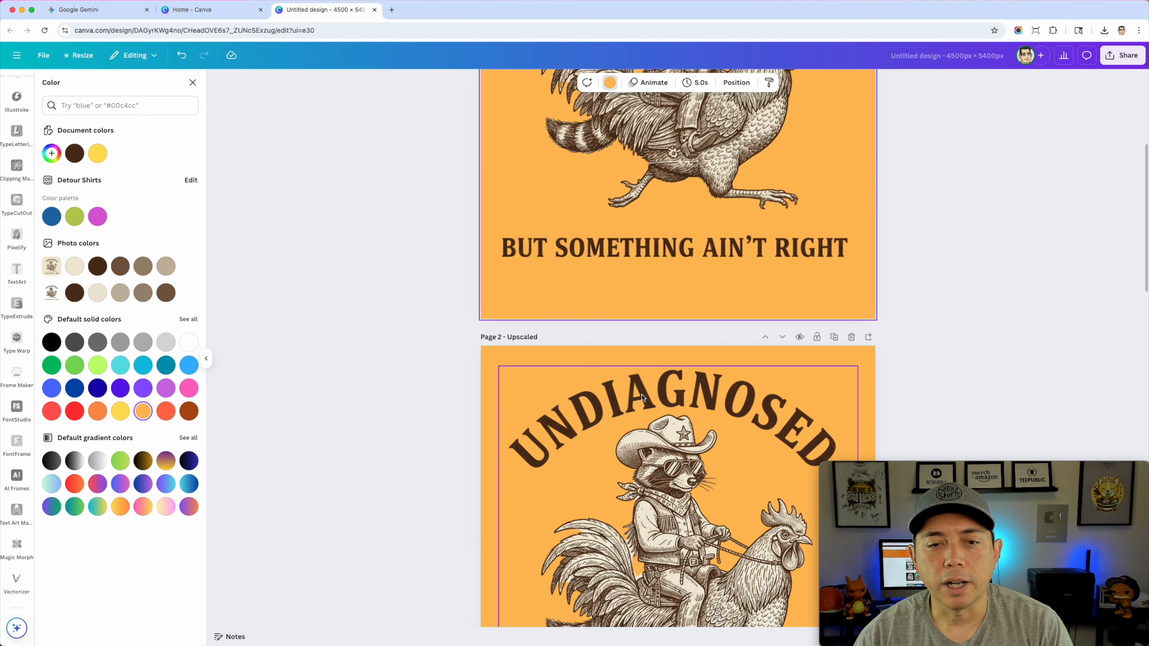
{"action": "scroll", "coordinate": [692, 429], "scroll_direction": "down", "scroll_amount": 17}
{"action": "scroll", "coordinate": [685, 419], "scroll_direction": "up", "scroll_amount": 1}
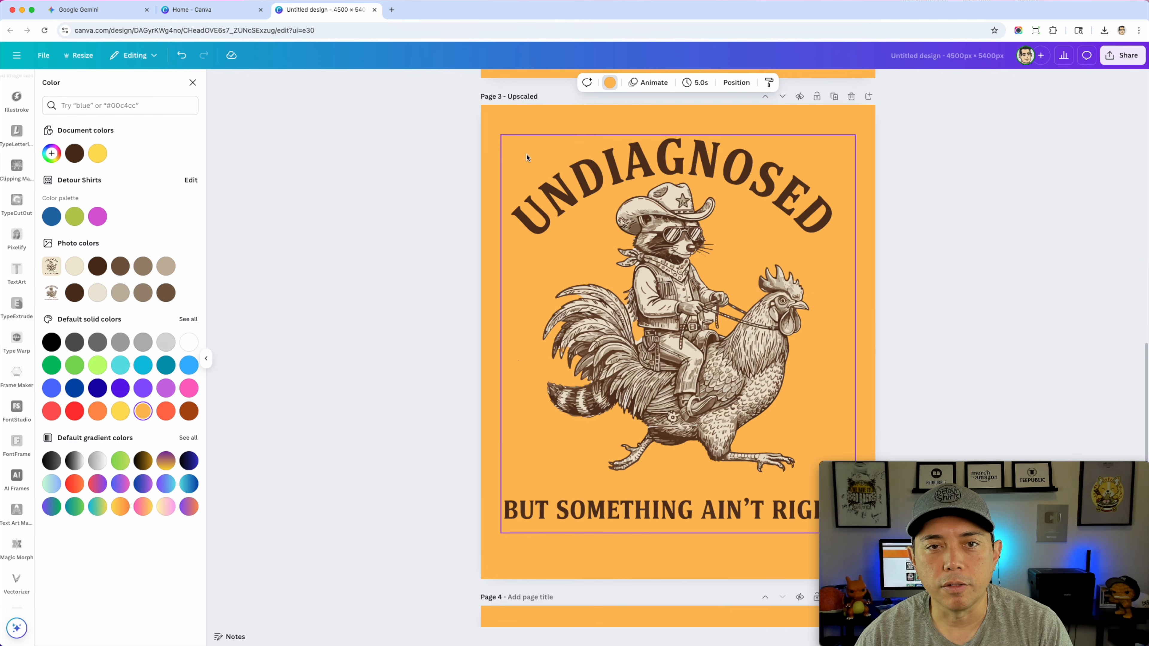
{"action": "left_click", "coordinate": [523, 97]}
{"action": "type", "text": "Vector"}
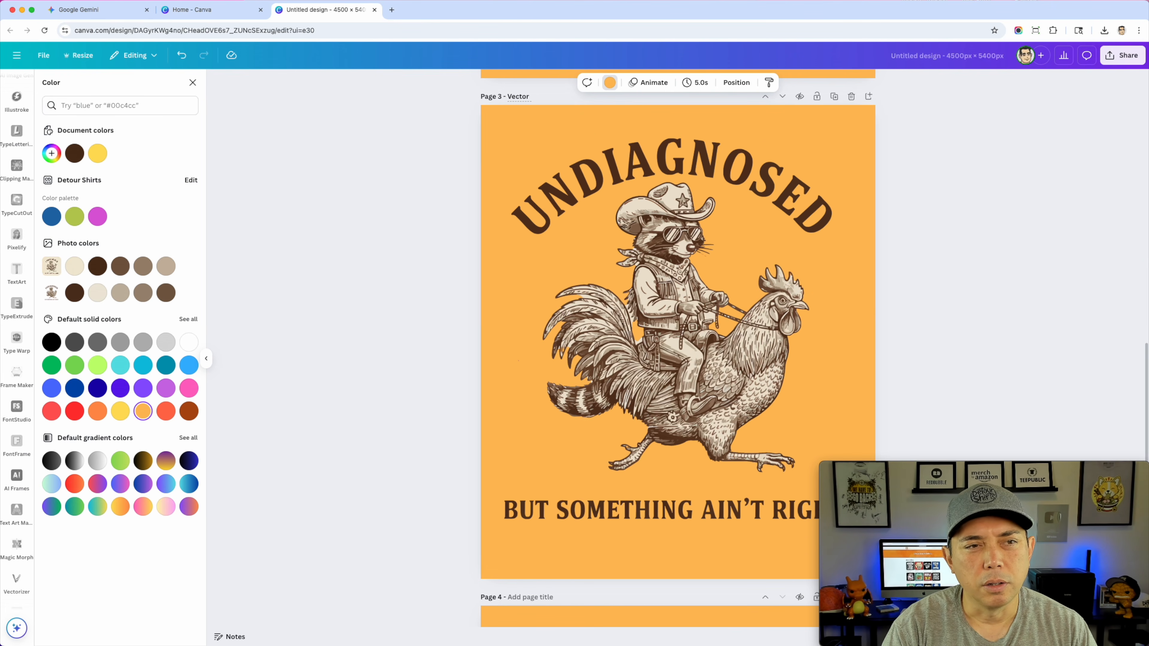
{"action": "left_click", "coordinate": [193, 82]}
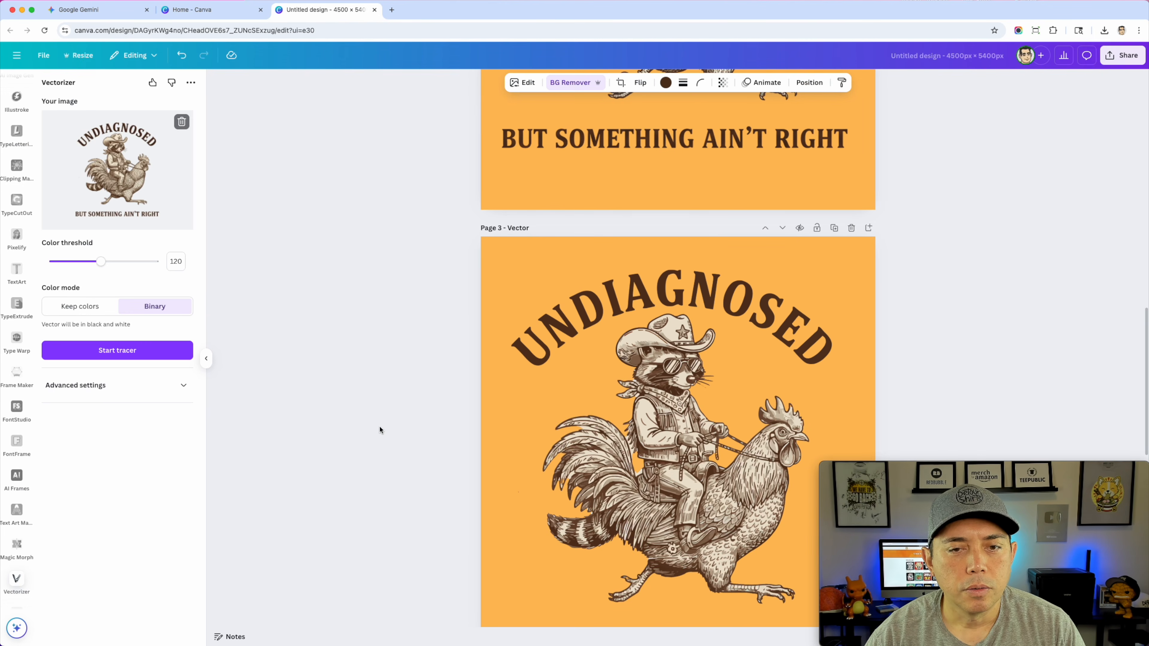
{"action": "double_click", "coordinate": [513, 229]}
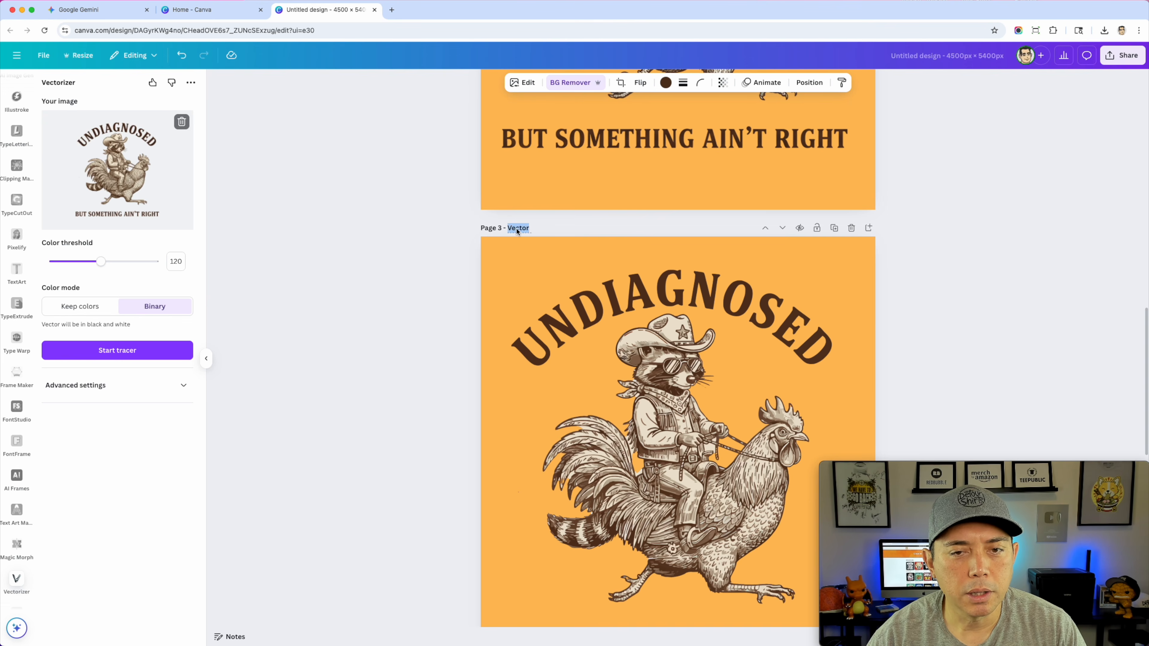
{"action": "left_click", "coordinate": [527, 229]}
{"action": "type", "text": "Keep Colors"}
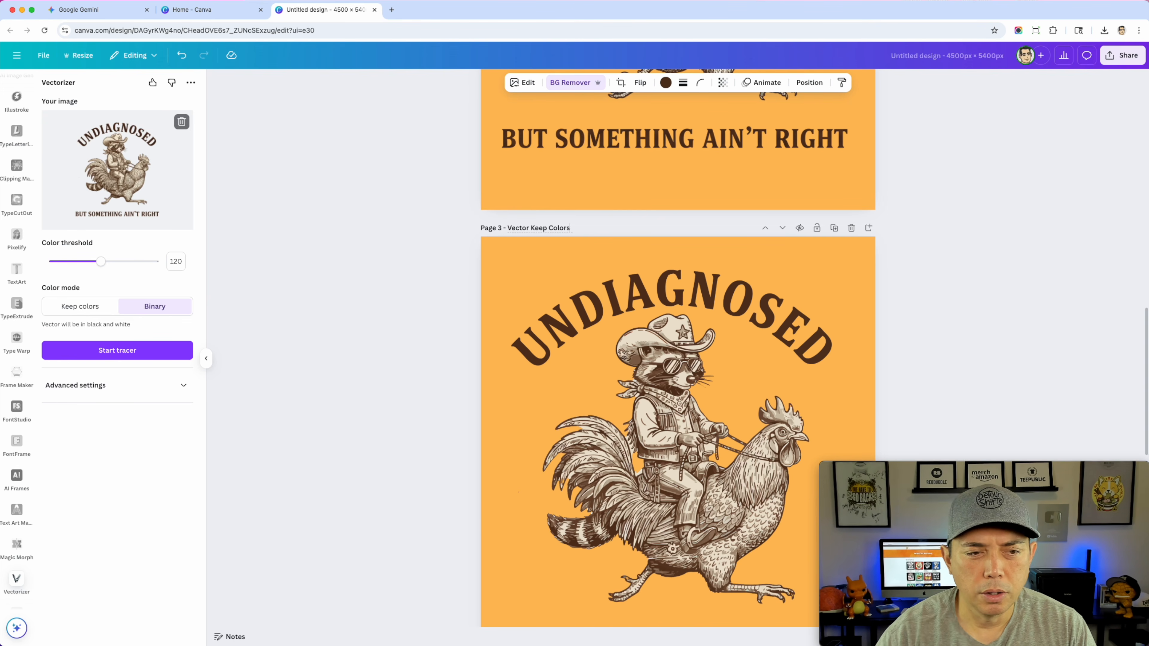
{"action": "left_click", "coordinate": [566, 427]}
Title page 4 "Vector Binary" and return to the original version on page 1
{"action": "scroll", "coordinate": [566, 428], "scroll_direction": "down", "scroll_amount": 10}
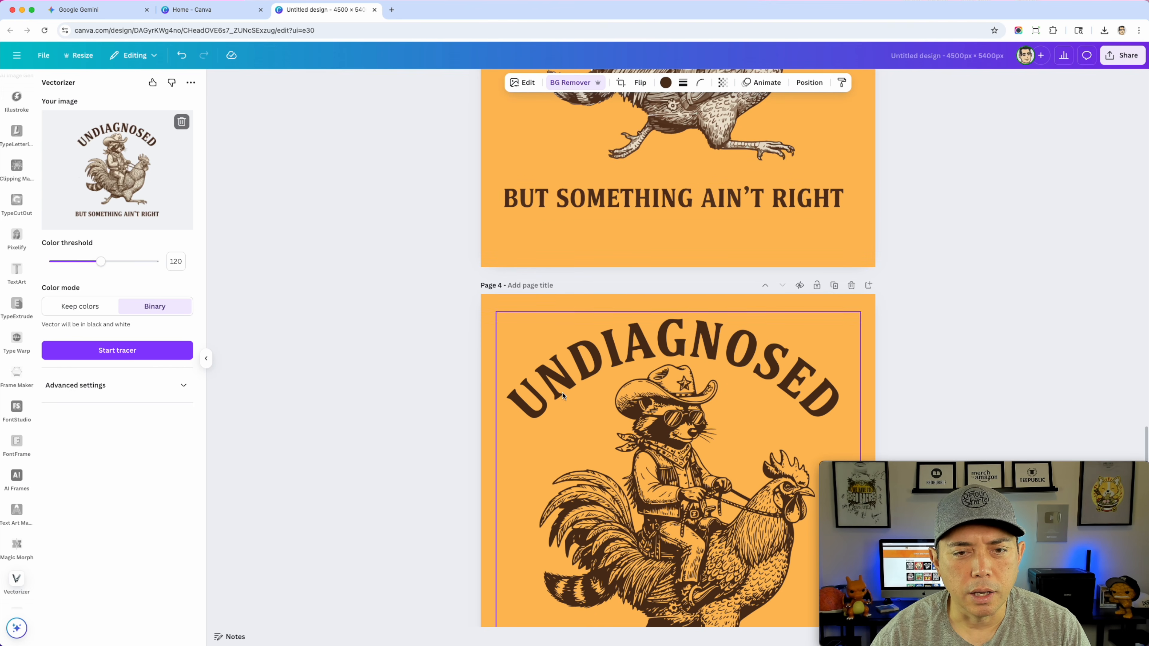
{"action": "left_click", "coordinate": [525, 283]}
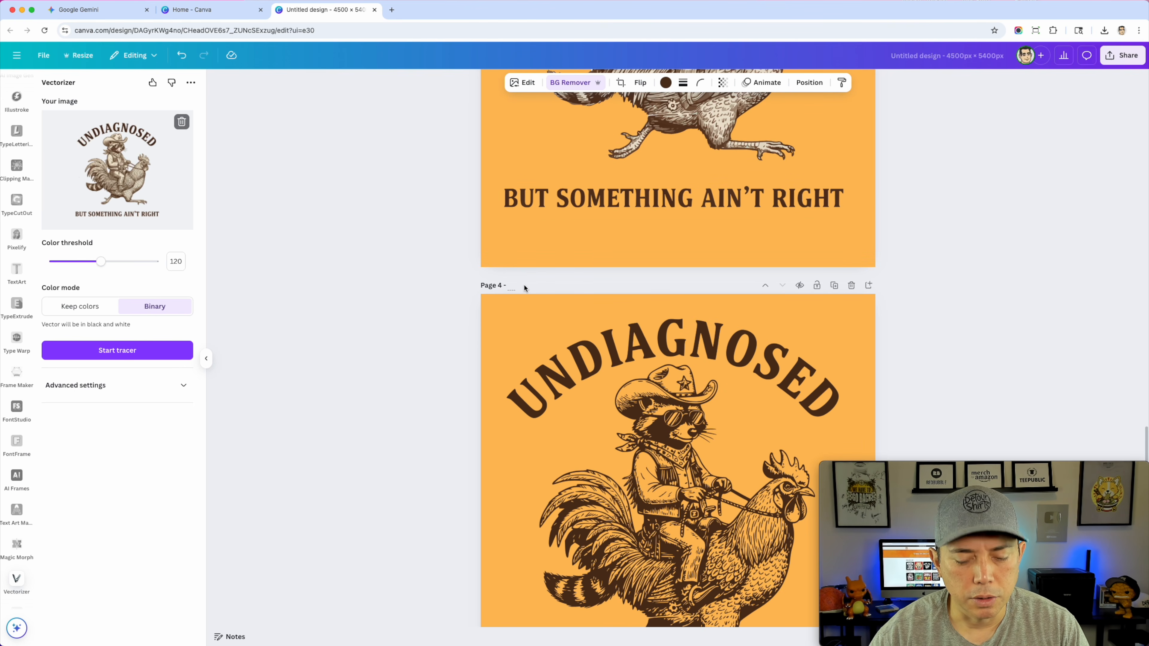
{"action": "type", "text": "Vector Binary"}
{"action": "left_click", "coordinate": [1036, 321]}
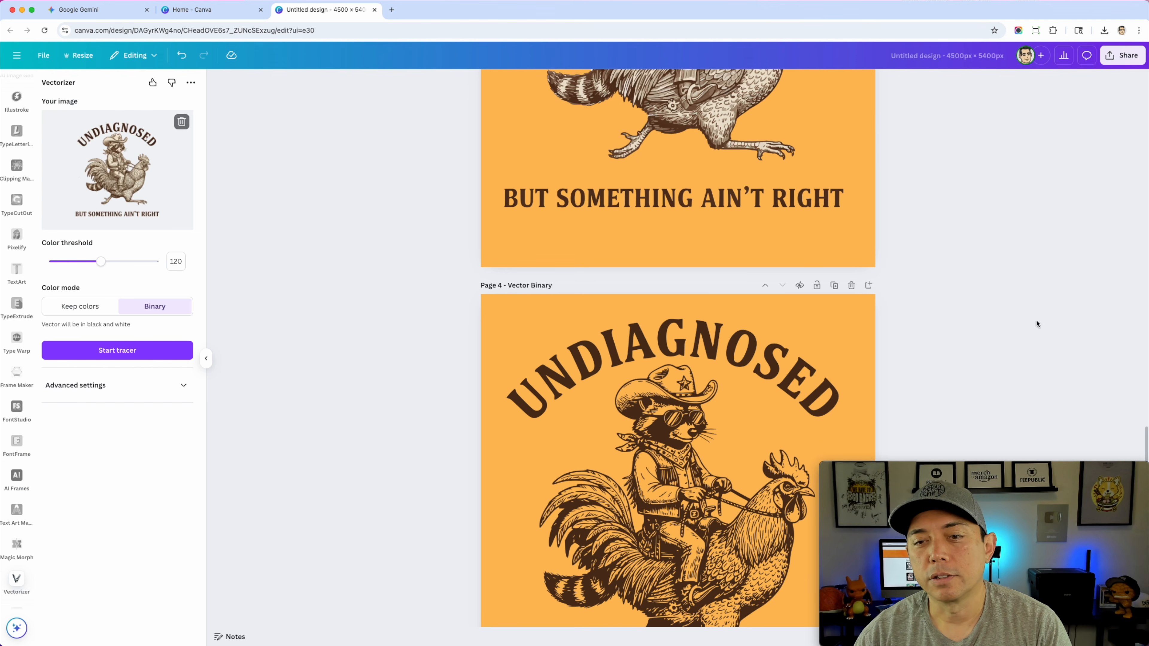
{"action": "scroll", "coordinate": [1013, 407], "scroll_direction": "up", "scroll_amount": 15}
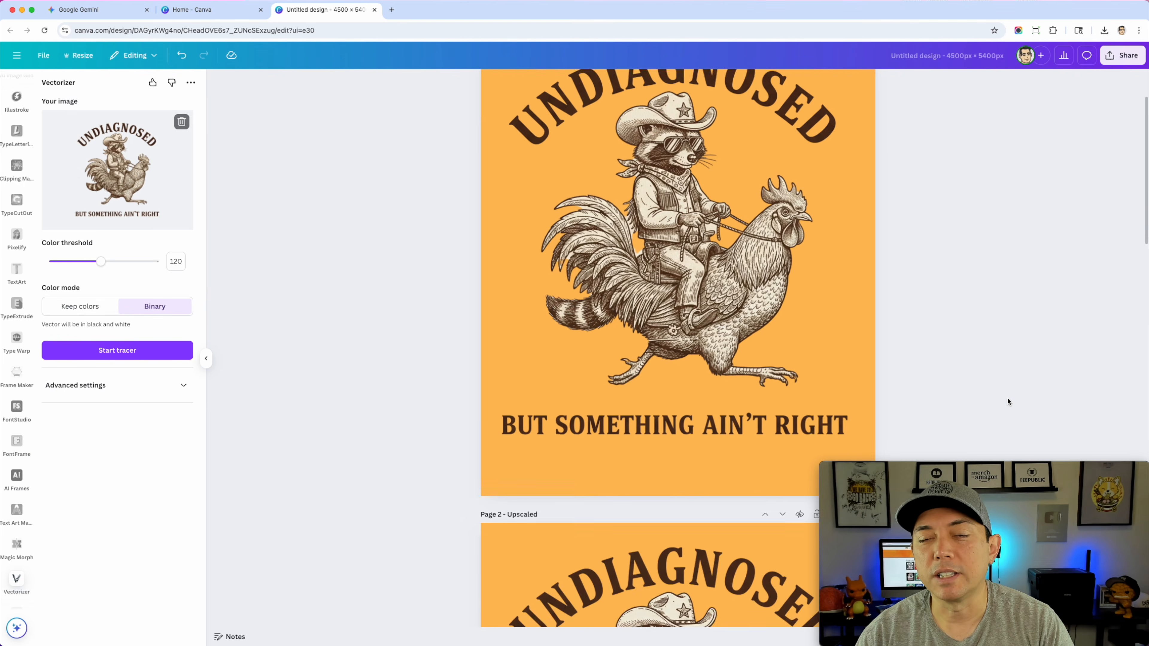
{"action": "scroll", "coordinate": [1007, 401], "scroll_direction": "up", "scroll_amount": 3}
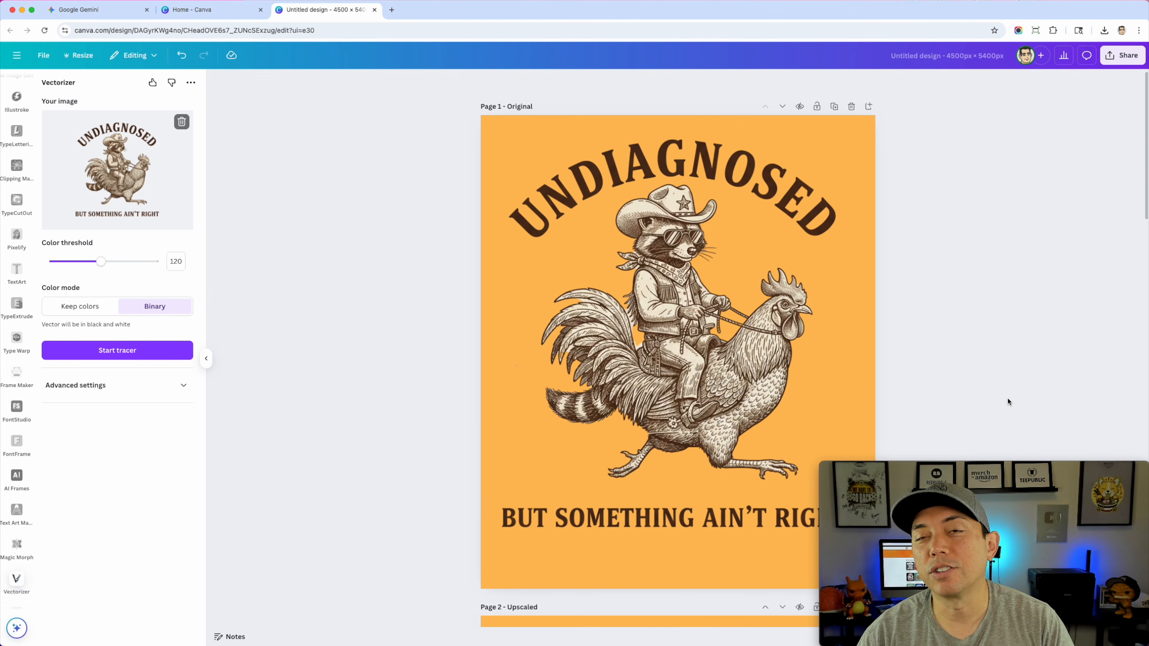
Download pages 1–4 as PNG files with a transparent background and file compression enabled
{"action": "left_click", "coordinate": [1123, 55]}
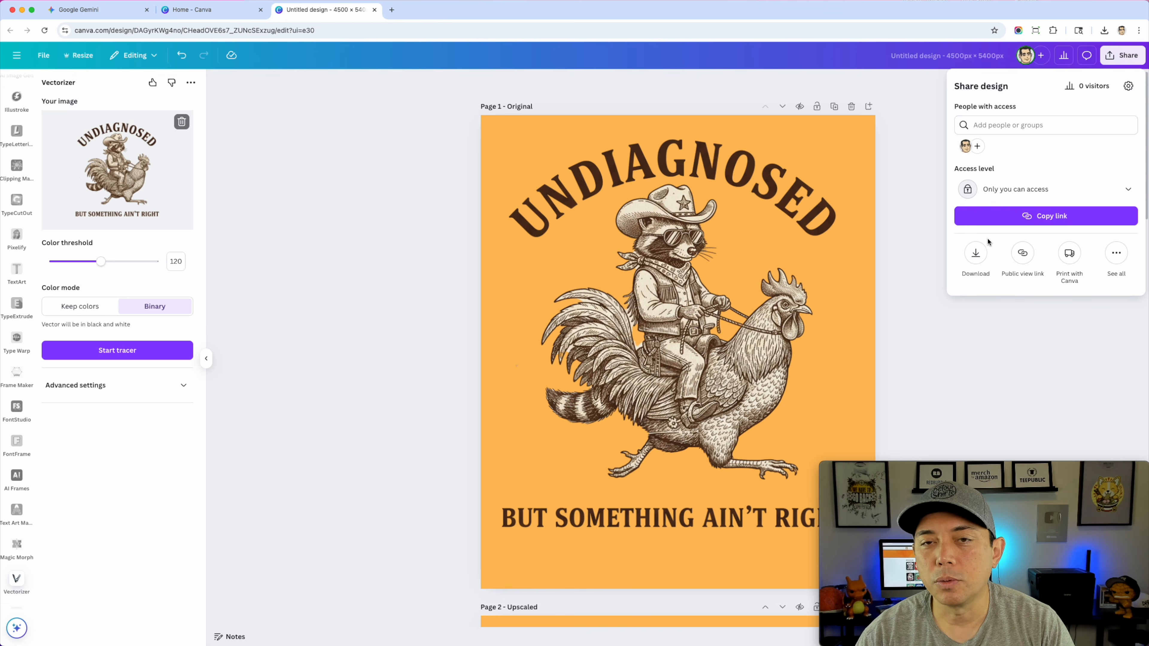
{"action": "left_click", "coordinate": [976, 252]}
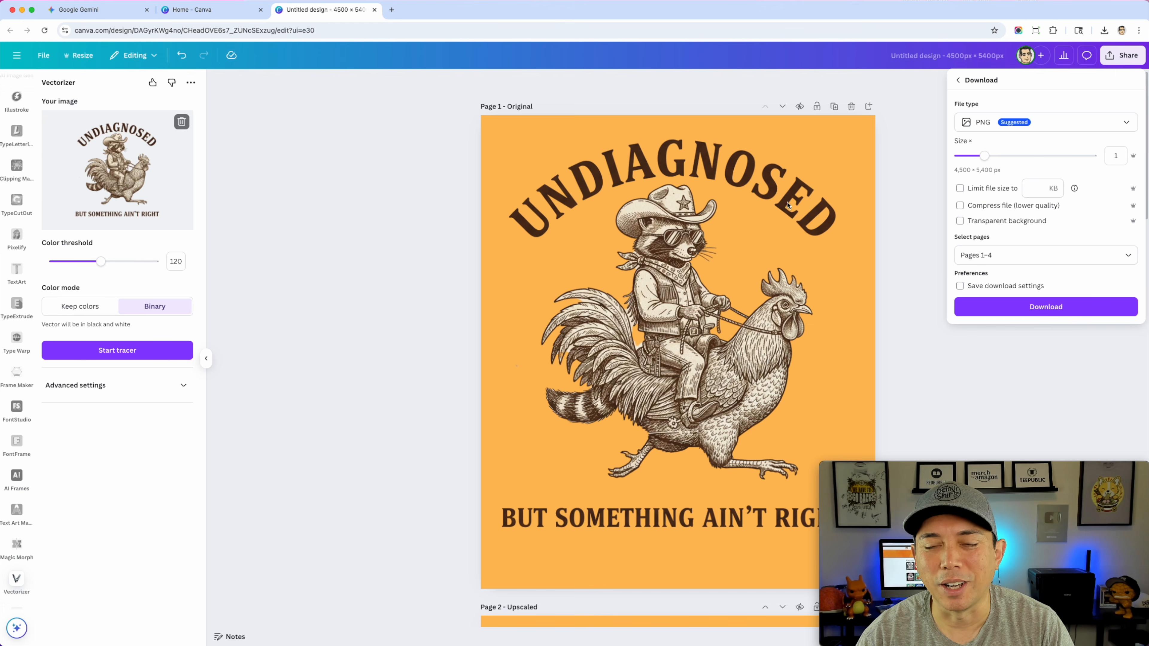
{"action": "left_click", "coordinate": [961, 221]}
{"action": "left_click", "coordinate": [959, 205]}
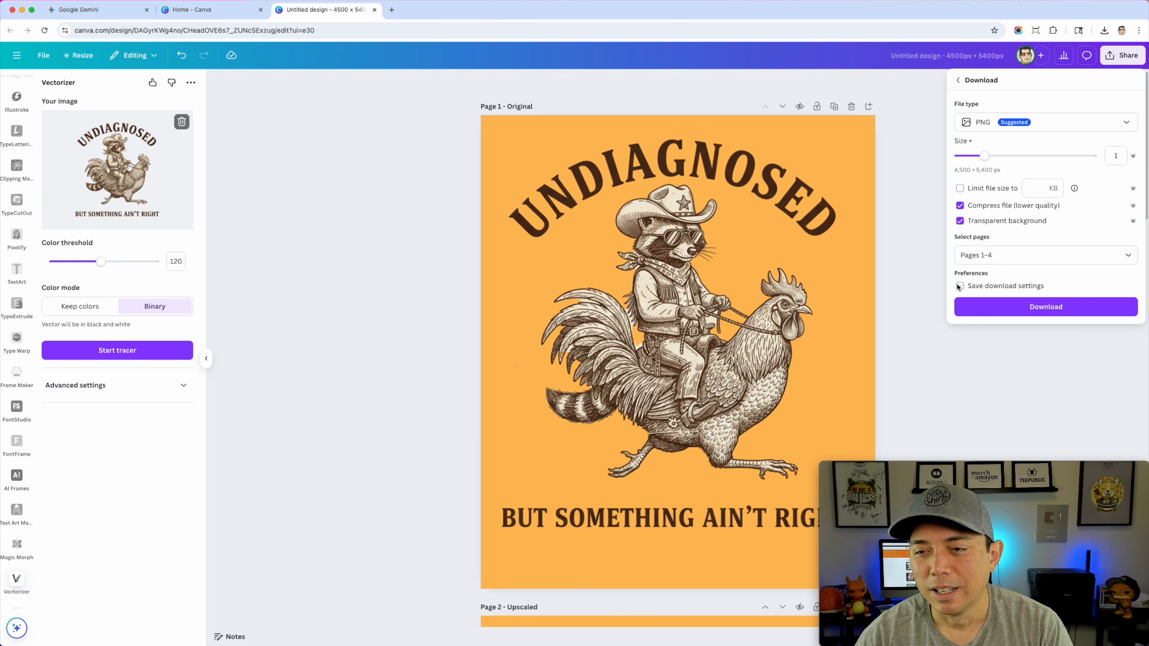
{"action": "left_click", "coordinate": [1057, 310]}
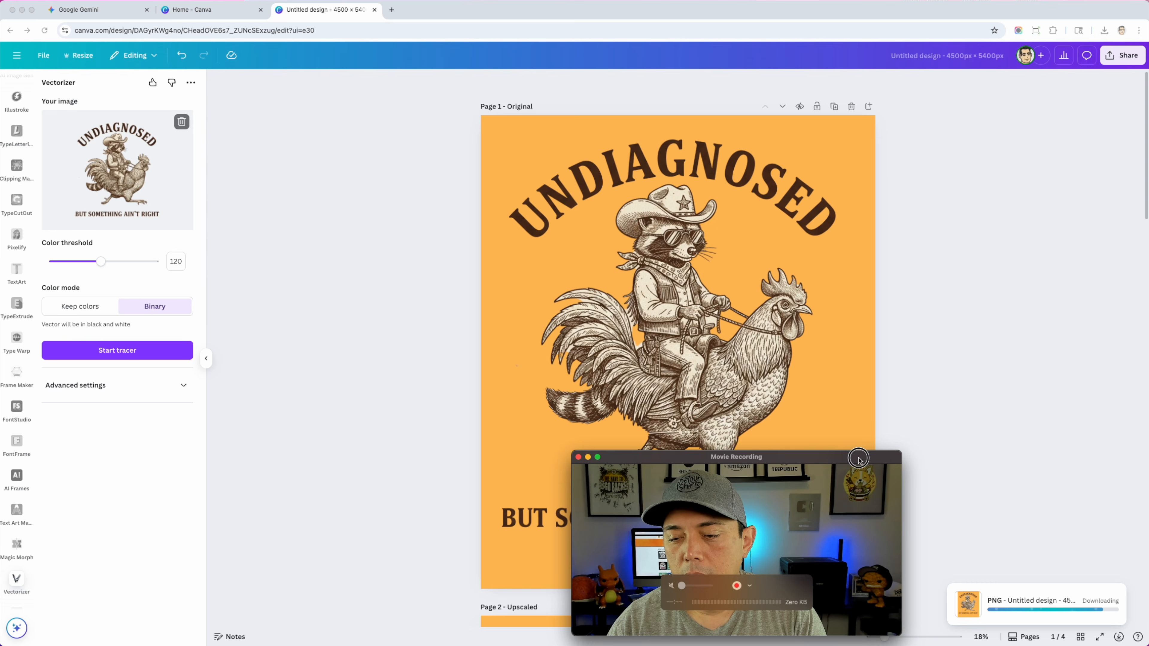
{"action": "left_click_drag", "start_coordinate": [857, 458], "coordinate": [856, 469]}
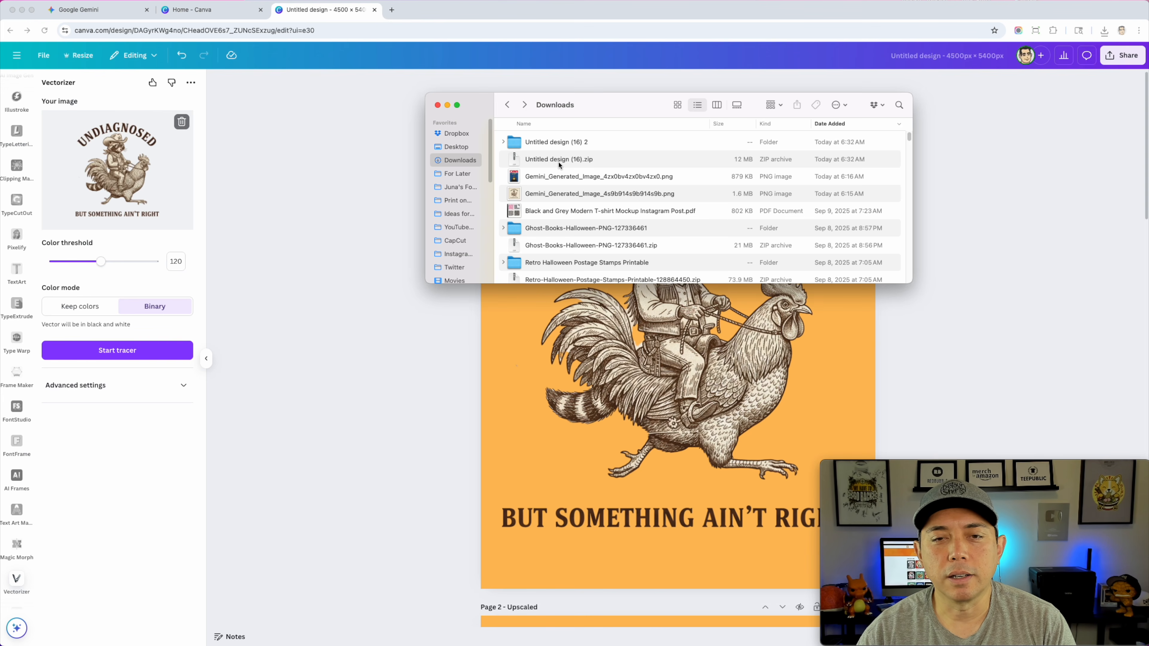
In Finder, open the downloaded Untitled design (16) 2 folder and check the file information of Original.png
{"action": "double_click", "coordinate": [520, 143]}
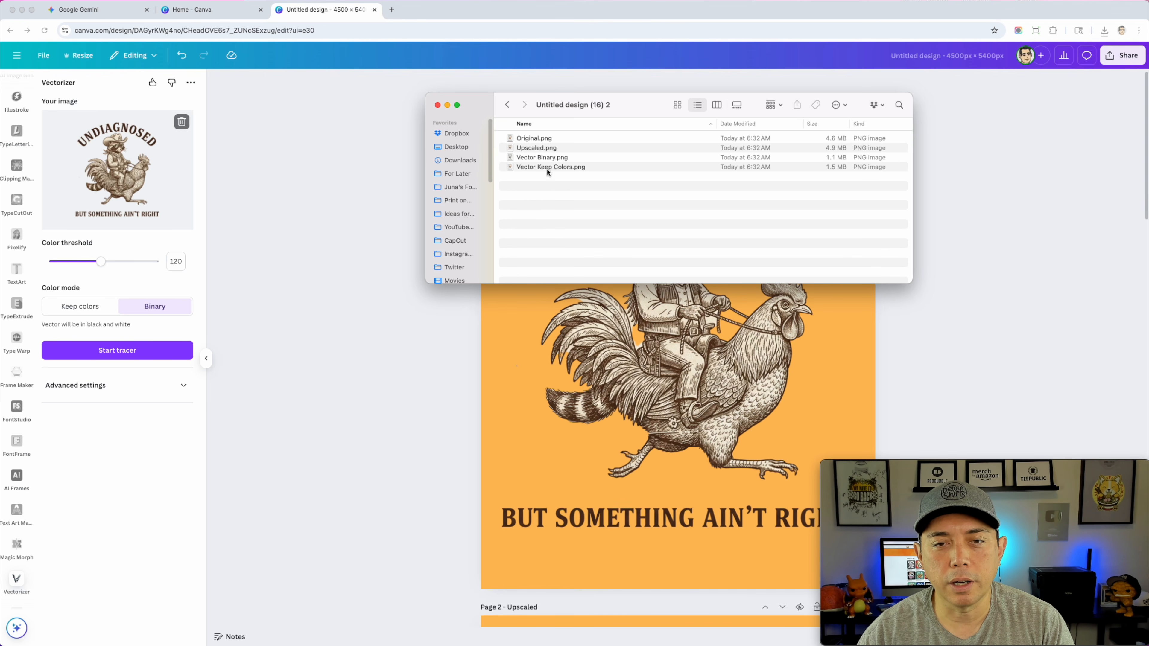
{"action": "left_click", "coordinate": [531, 140]}
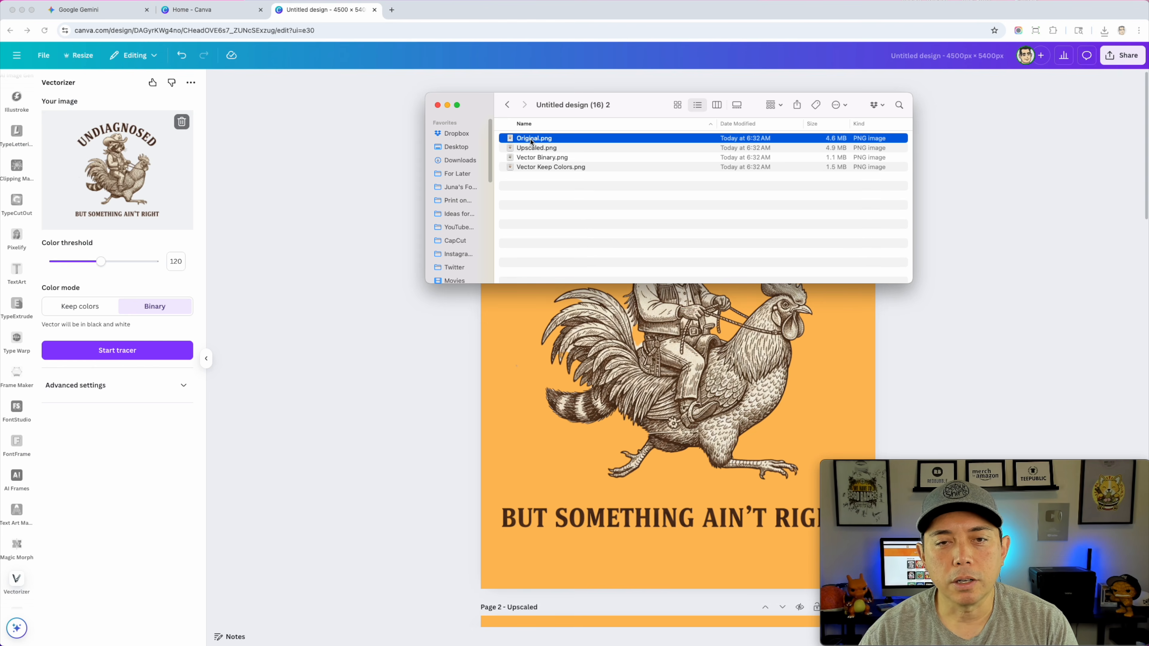
{"action": "key", "text": "space"}
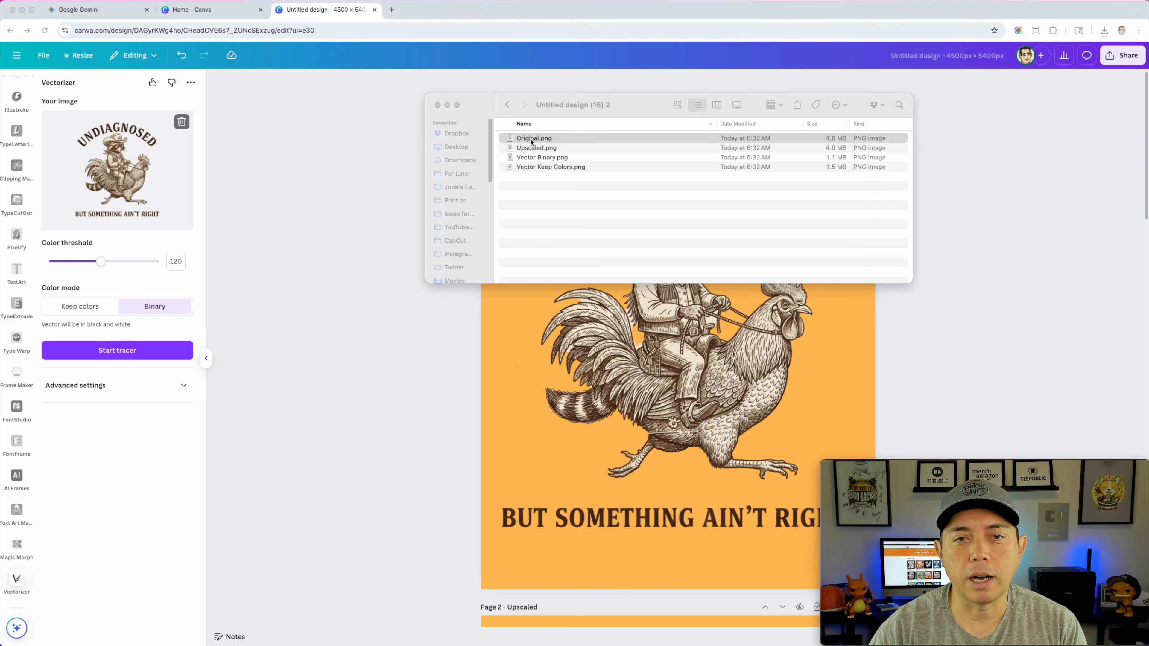
{"action": "left_click_drag", "start_coordinate": [441, 66], "coordinate": [371, 60]}
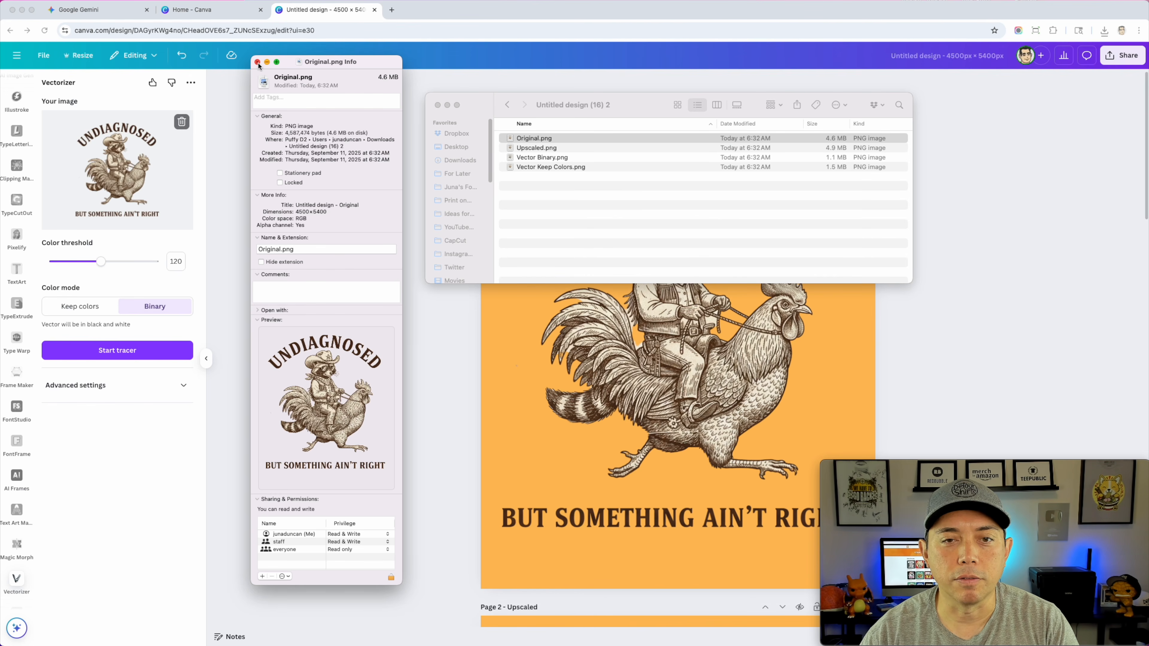
{"action": "left_click", "coordinate": [257, 62]}
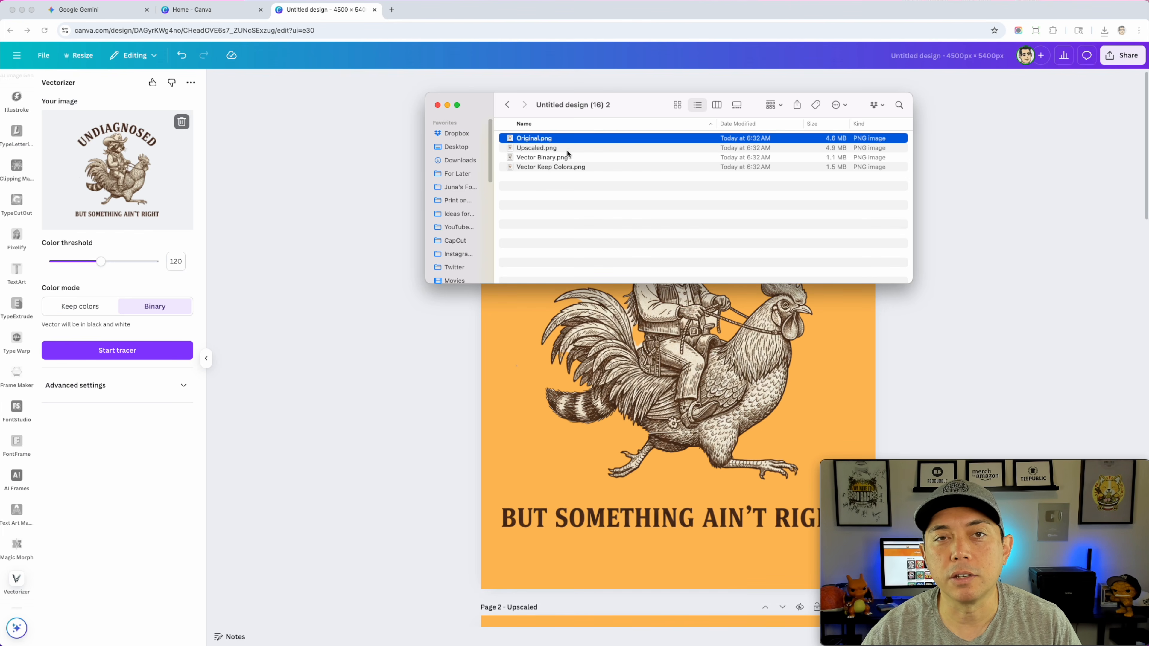
Open Original.png in Preview, examine the raccoon's clothing, hat and lettering up close, and close the image
{"action": "double_click", "coordinate": [510, 139]}
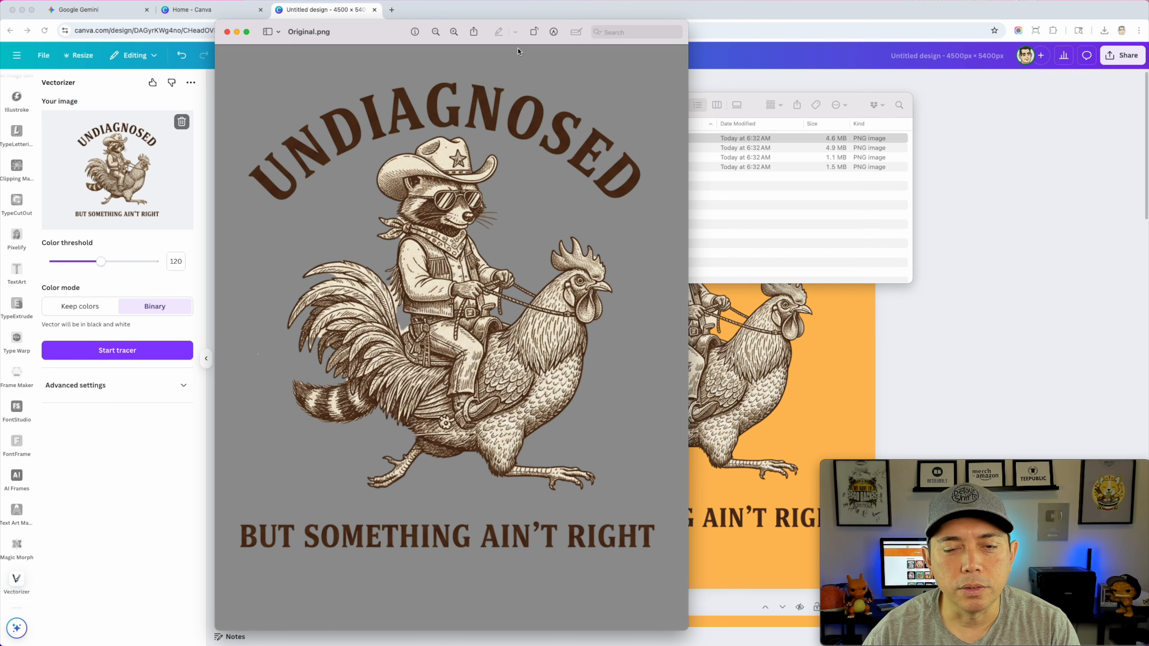
{"action": "left_click", "coordinate": [453, 33]}
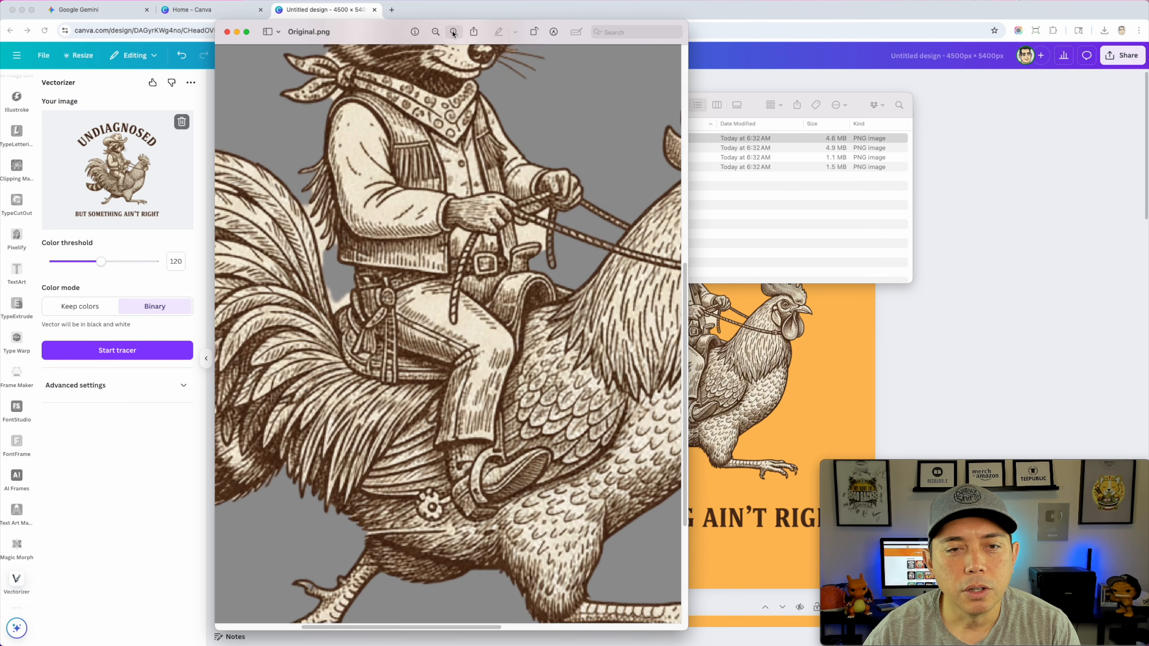
{"action": "left_click", "coordinate": [454, 33]}
{"action": "left_click", "coordinate": [454, 33]}
{"action": "scroll", "coordinate": [498, 194], "scroll_direction": "up", "scroll_amount": 2}
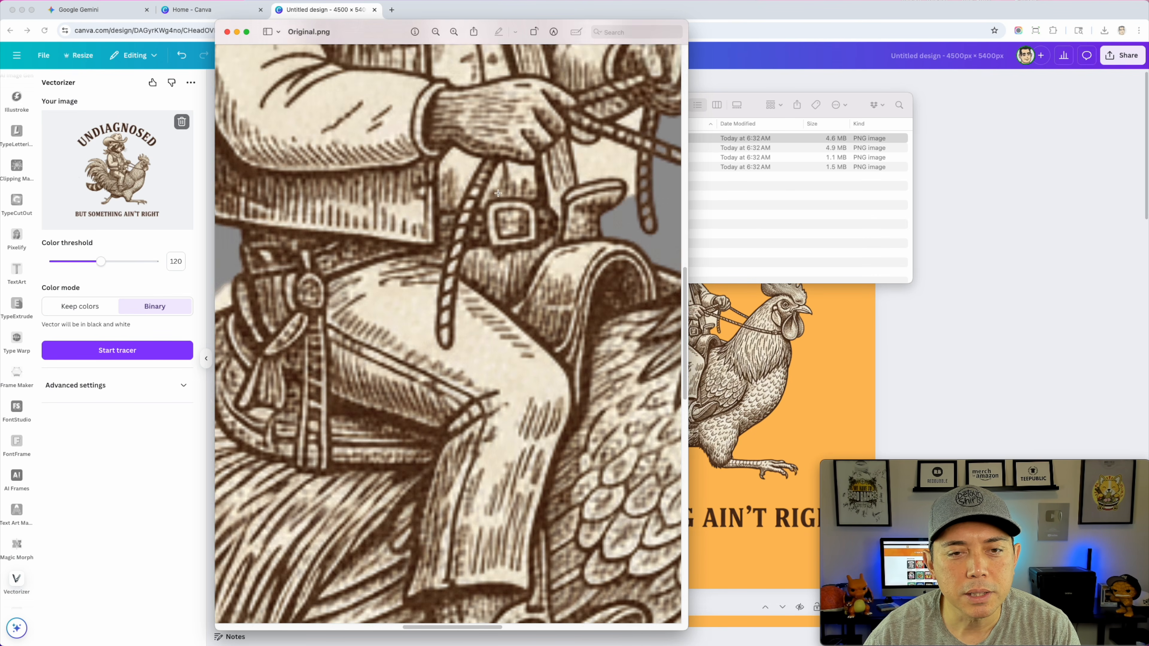
{"action": "scroll", "coordinate": [498, 193], "scroll_direction": "up", "scroll_amount": 15}
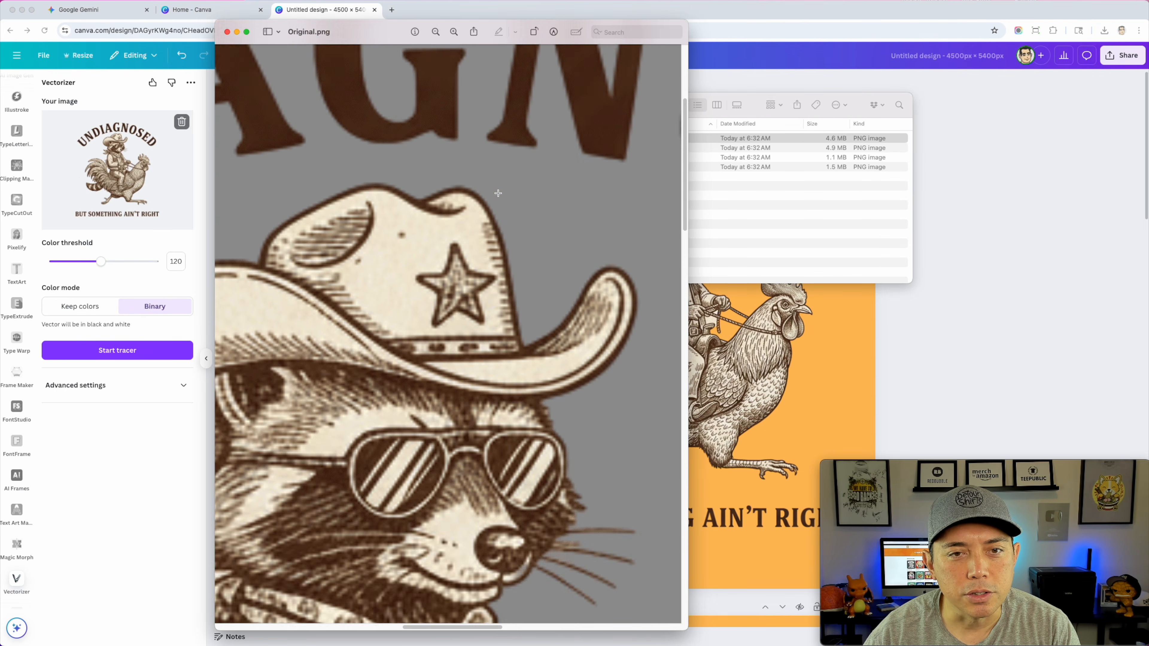
{"action": "scroll", "coordinate": [498, 193], "scroll_direction": "up", "scroll_amount": 5}
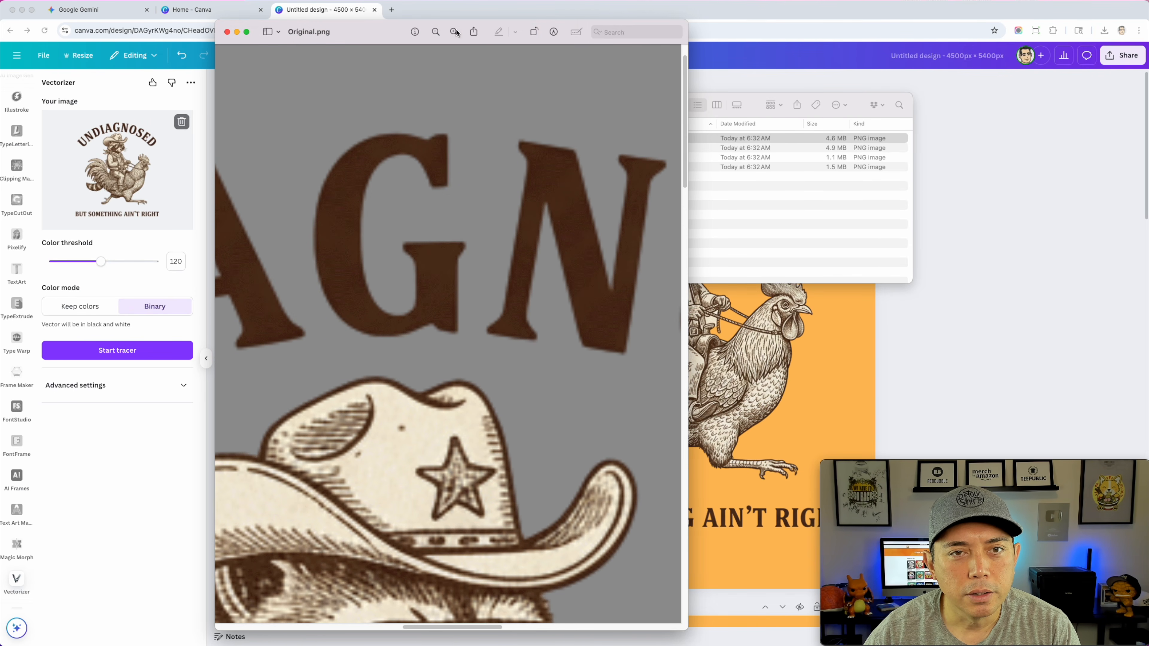
{"action": "left_click", "coordinate": [456, 32]}
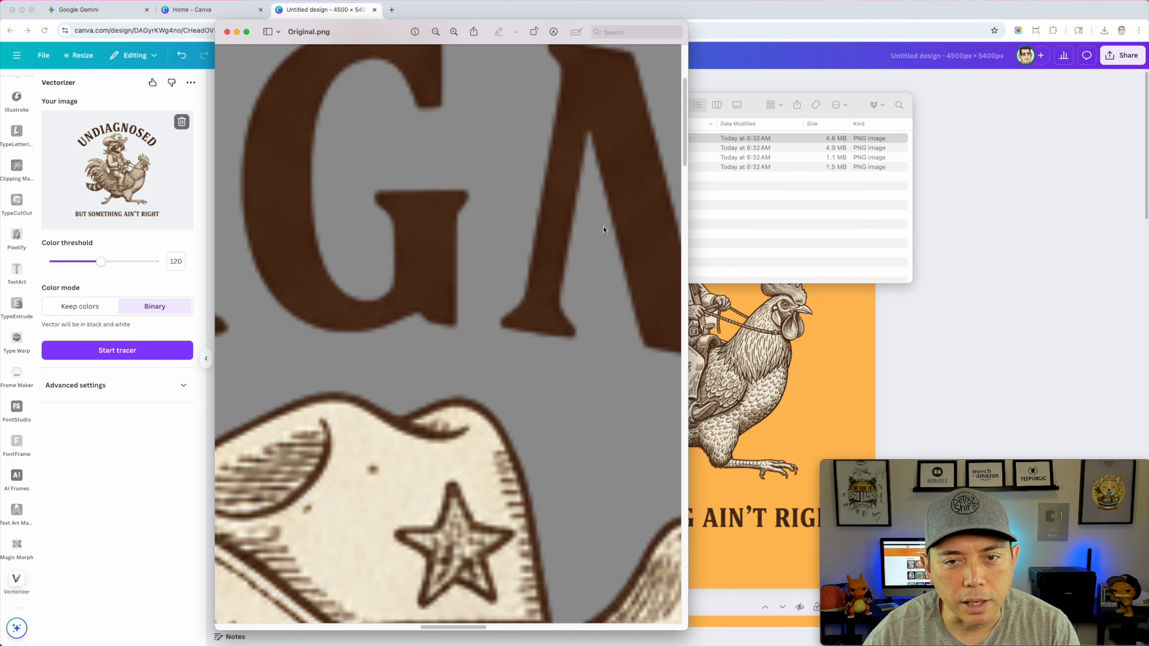
{"action": "left_click", "coordinate": [227, 32]}
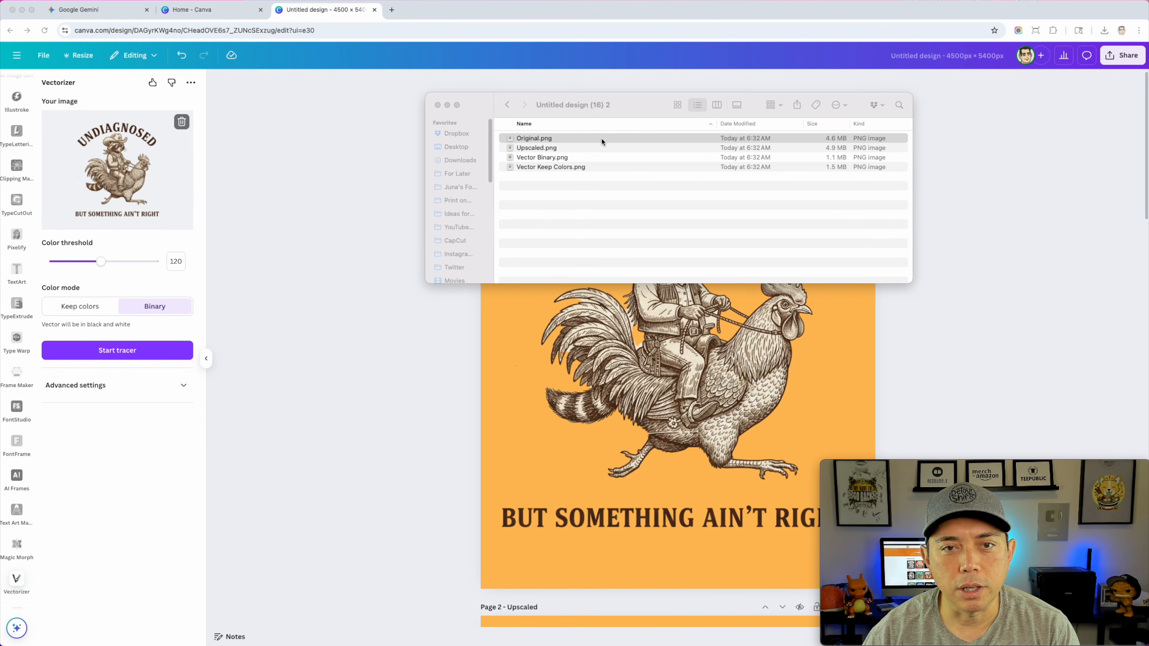
Open Upscaled.png in Preview and examine the raccoon's clothing, hat and headline lettering at high magnification
{"action": "double_click", "coordinate": [537, 148]}
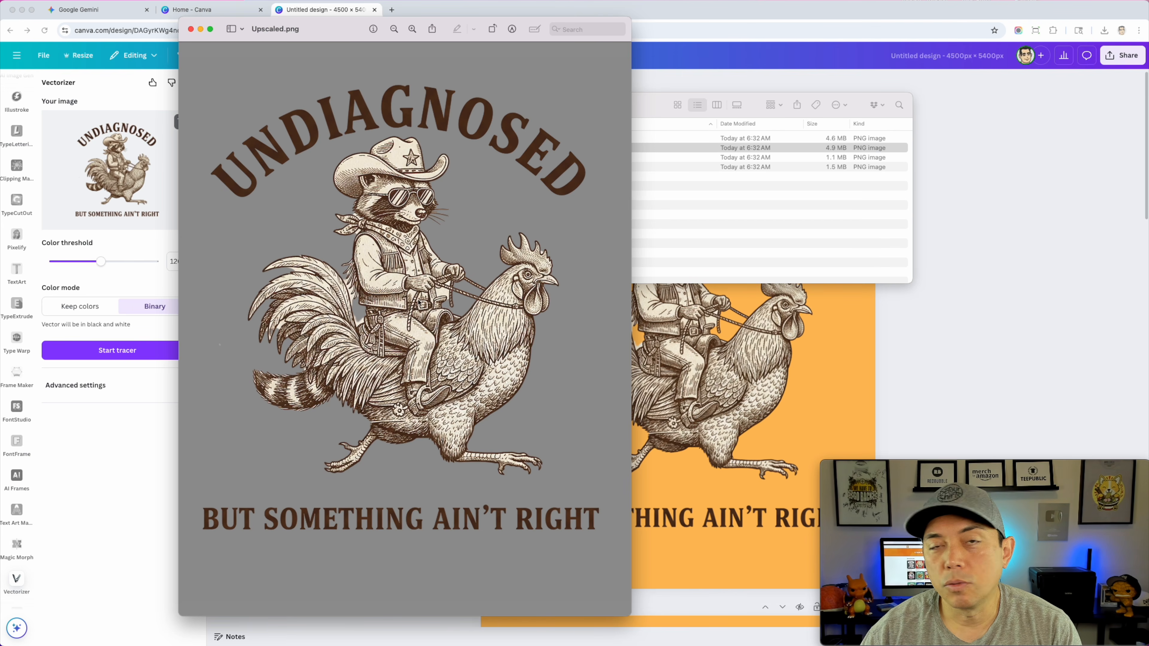
{"action": "left_click", "coordinate": [412, 29]}
{"action": "scroll", "coordinate": [477, 205], "scroll_direction": "up", "scroll_amount": 3}
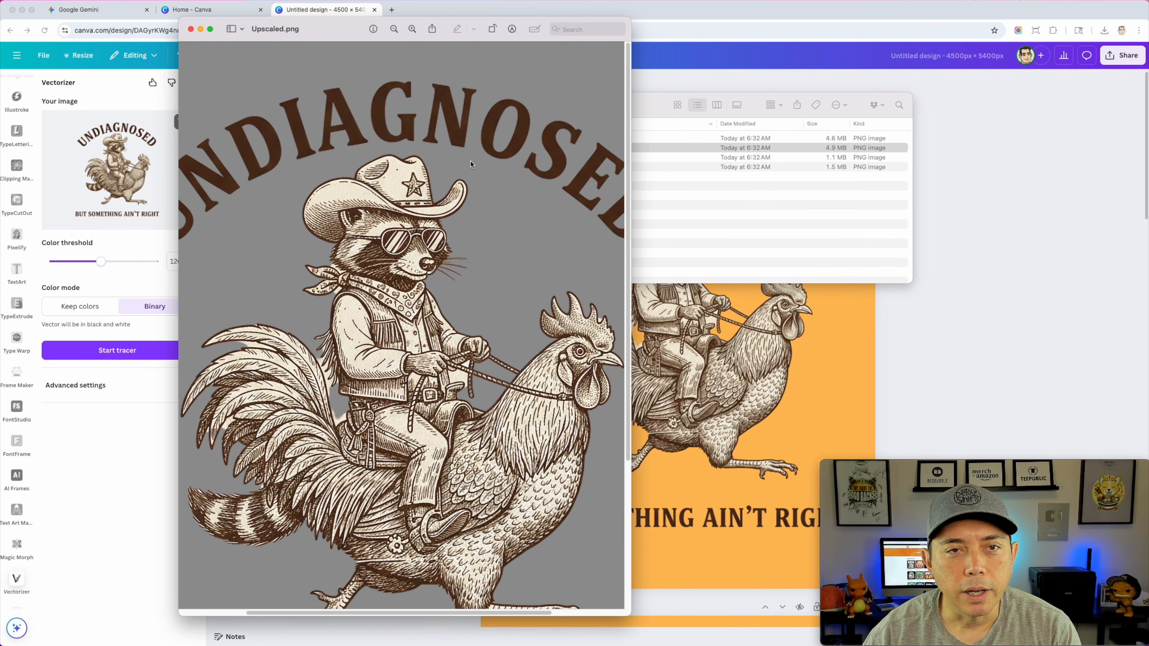
{"action": "left_click", "coordinate": [411, 28]}
{"action": "left_click", "coordinate": [411, 28]}
{"action": "left_click", "coordinate": [411, 28]}
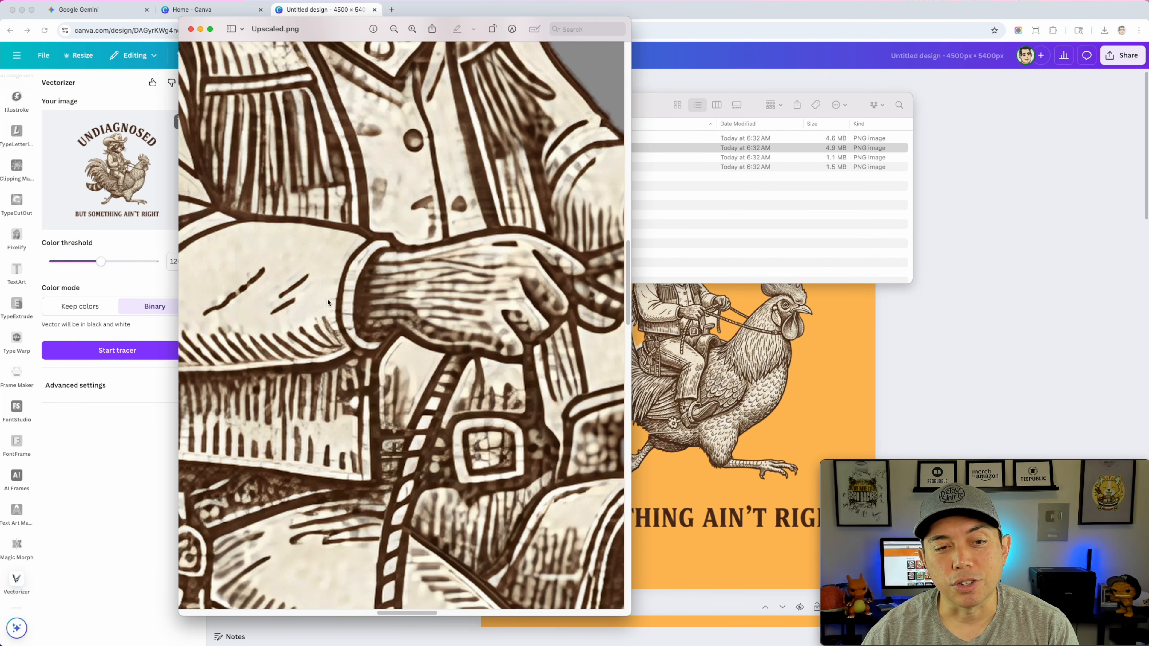
{"action": "scroll", "coordinate": [328, 302], "scroll_direction": "up", "scroll_amount": 15}
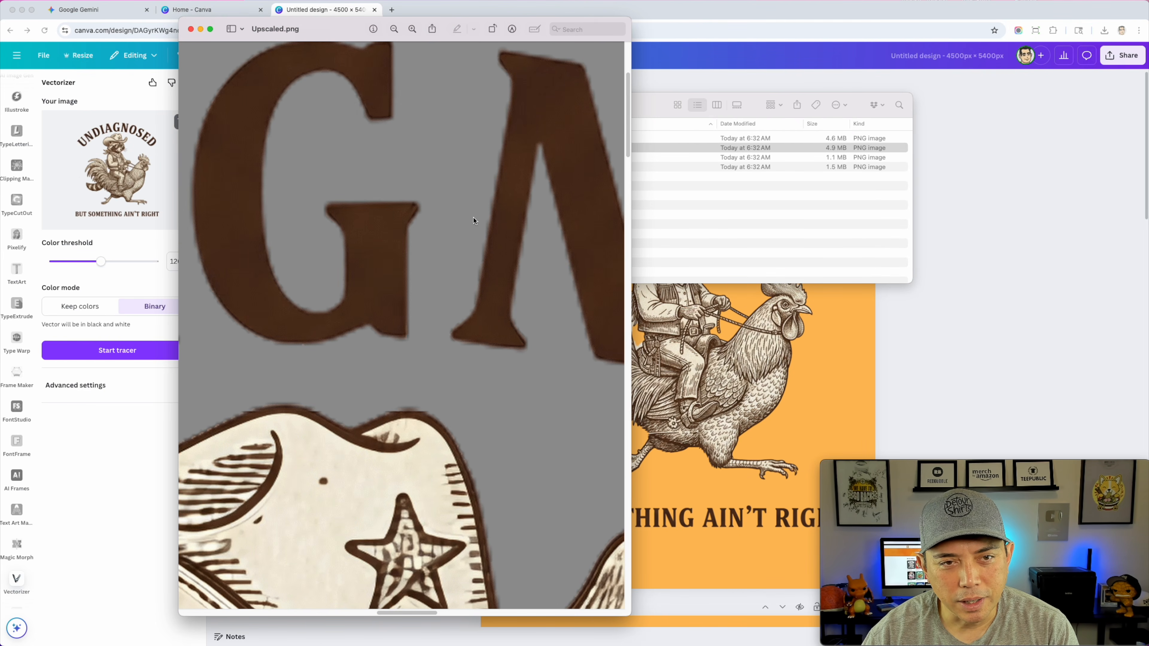
Examine Upscaled.png at a slightly lower magnification from the headline lettering down to the rider's boot and spur
{"action": "left_click", "coordinate": [394, 29]}
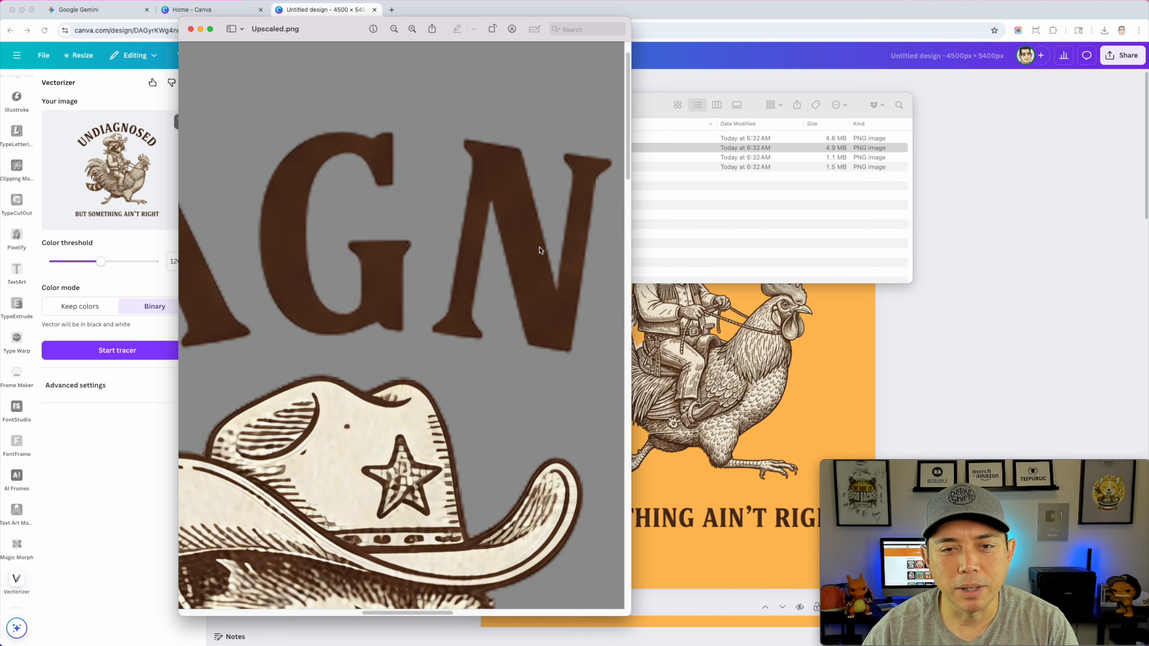
{"action": "scroll", "coordinate": [502, 340], "scroll_direction": "down", "scroll_amount": 20}
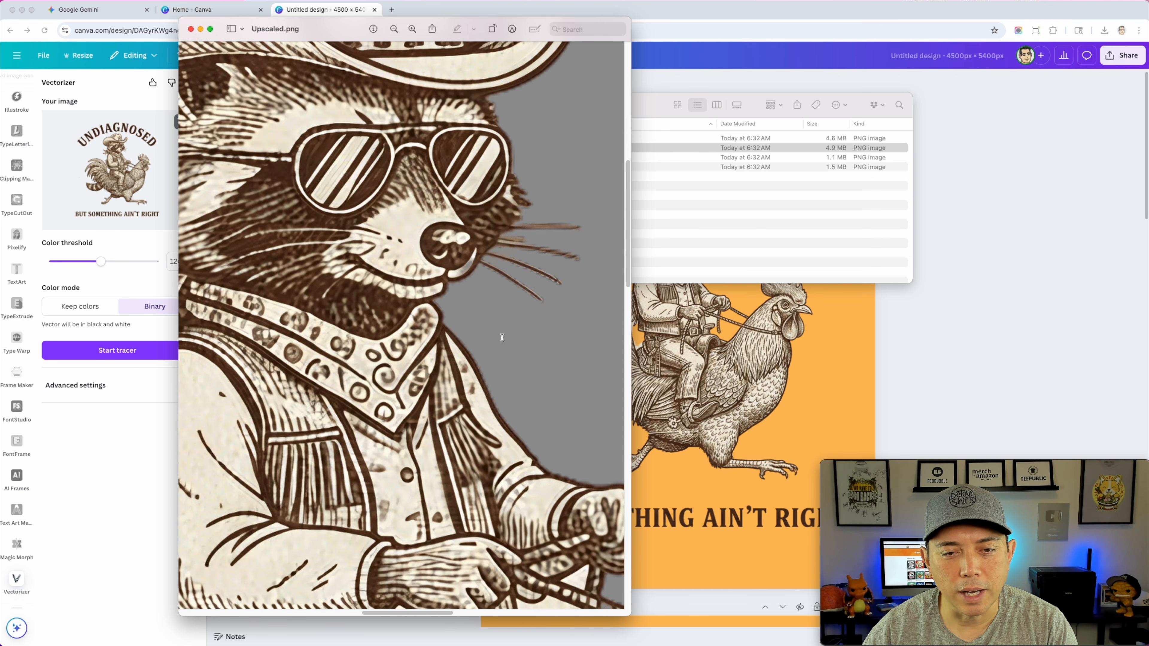
{"action": "scroll", "coordinate": [501, 337], "scroll_direction": "down", "scroll_amount": 10}
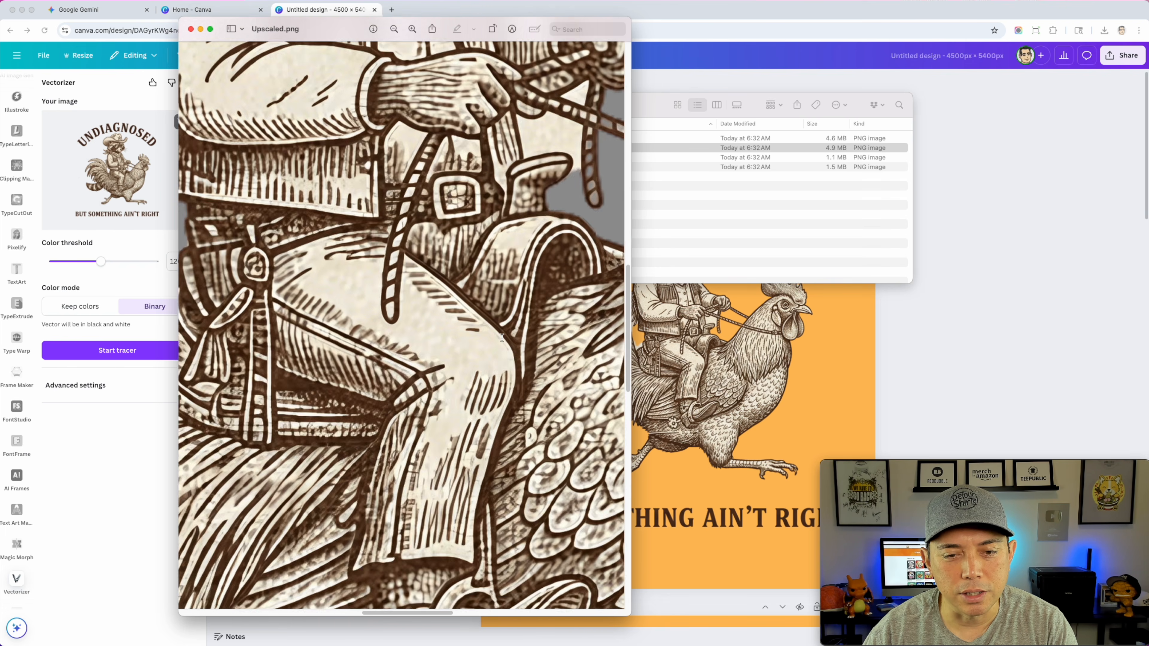
{"action": "scroll", "coordinate": [501, 337], "scroll_direction": "up", "scroll_amount": 10}
{"action": "scroll", "coordinate": [501, 337], "scroll_direction": "up", "scroll_amount": 15}
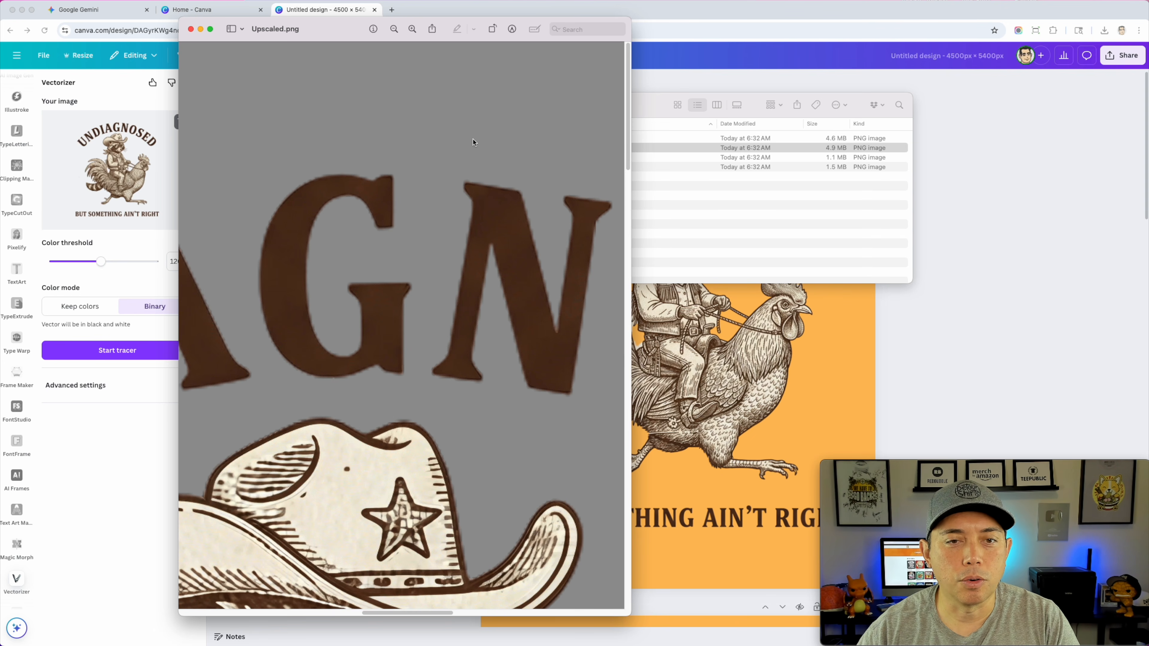
{"action": "scroll", "coordinate": [492, 229], "scroll_direction": "down", "scroll_amount": 15}
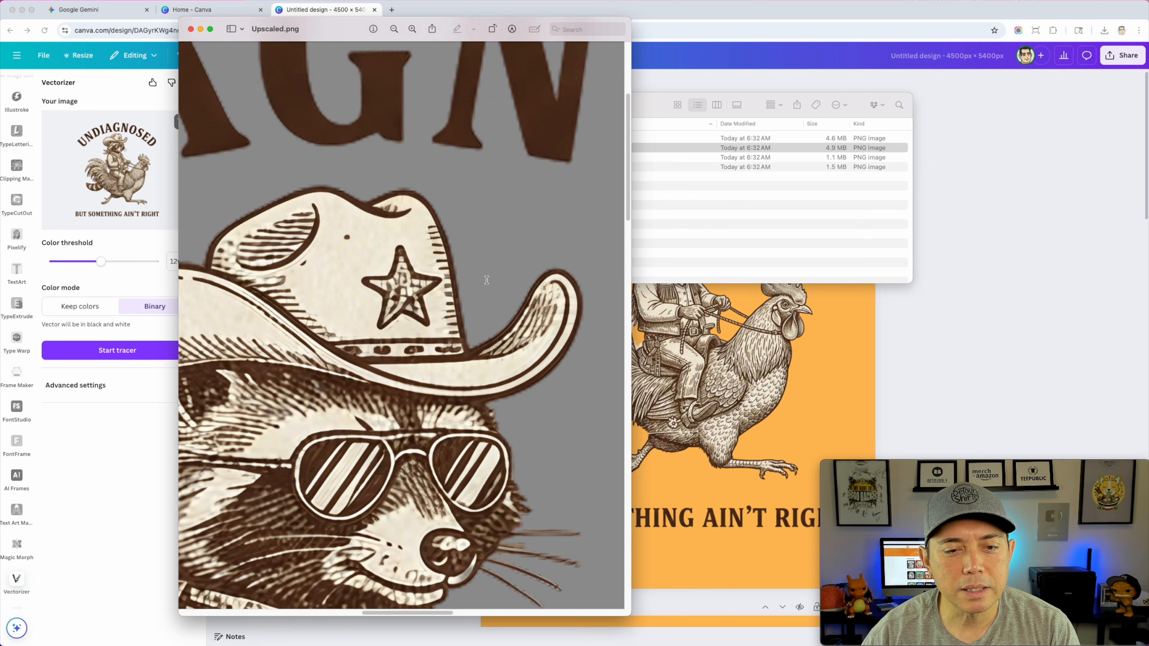
{"action": "scroll", "coordinate": [487, 280], "scroll_direction": "down", "scroll_amount": 20}
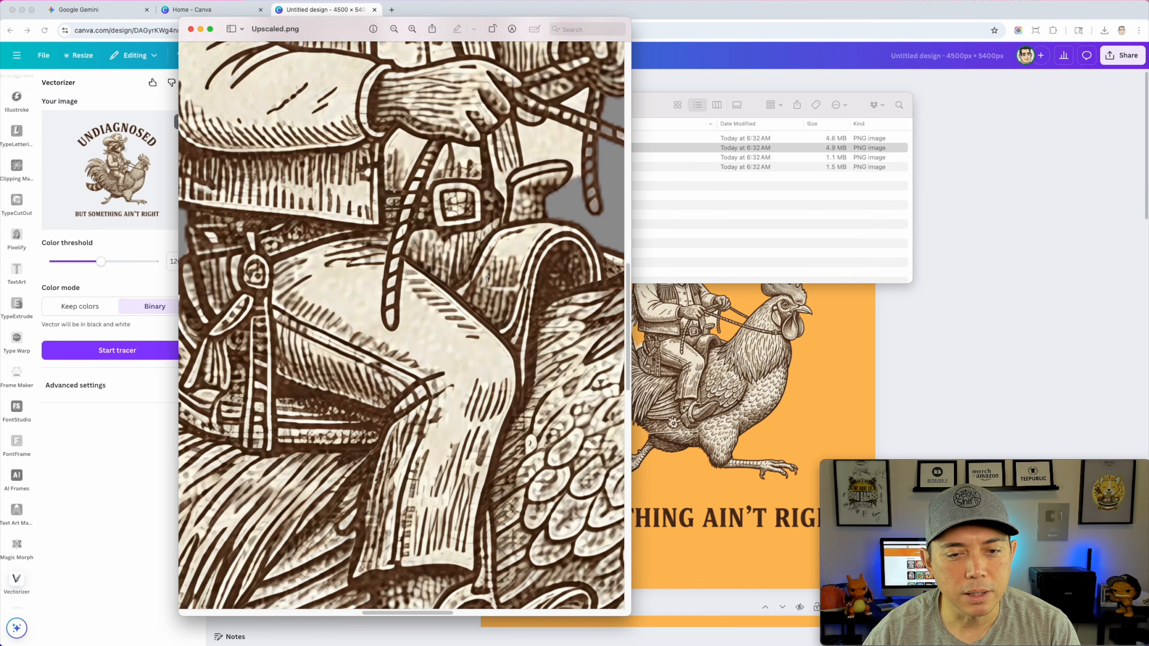
{"action": "scroll", "coordinate": [487, 280], "scroll_direction": "down", "scroll_amount": 5}
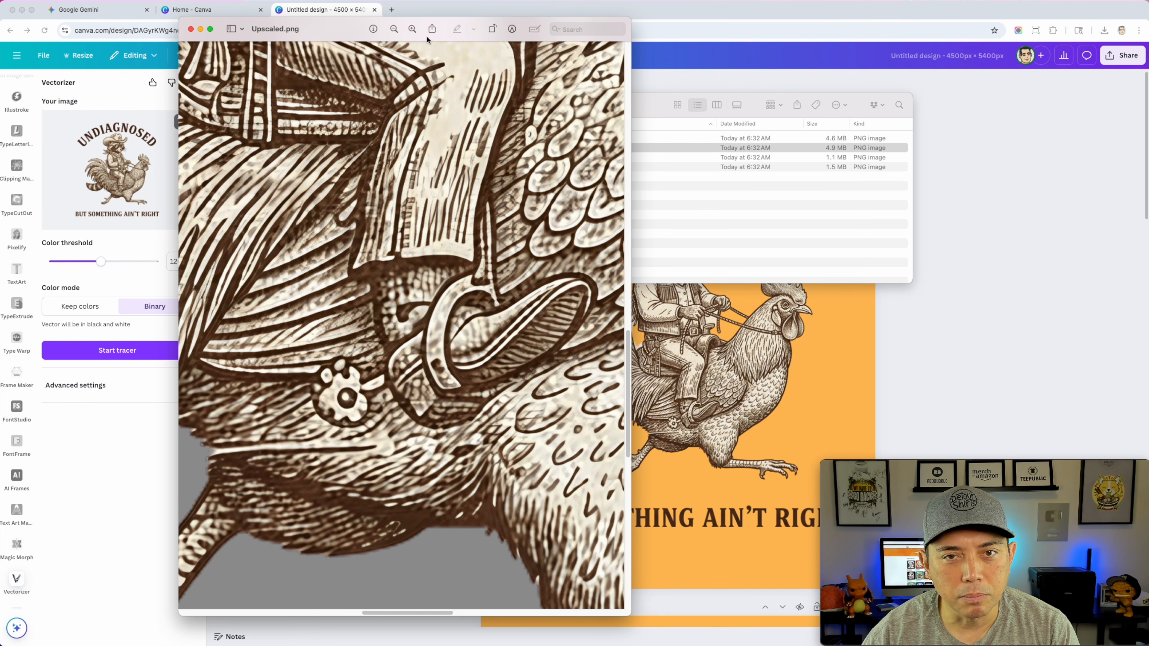
Place Upscaled.png beside Original.png with both showing the boot and spur at similar magnification
{"action": "left_click", "coordinate": [652, 104]}
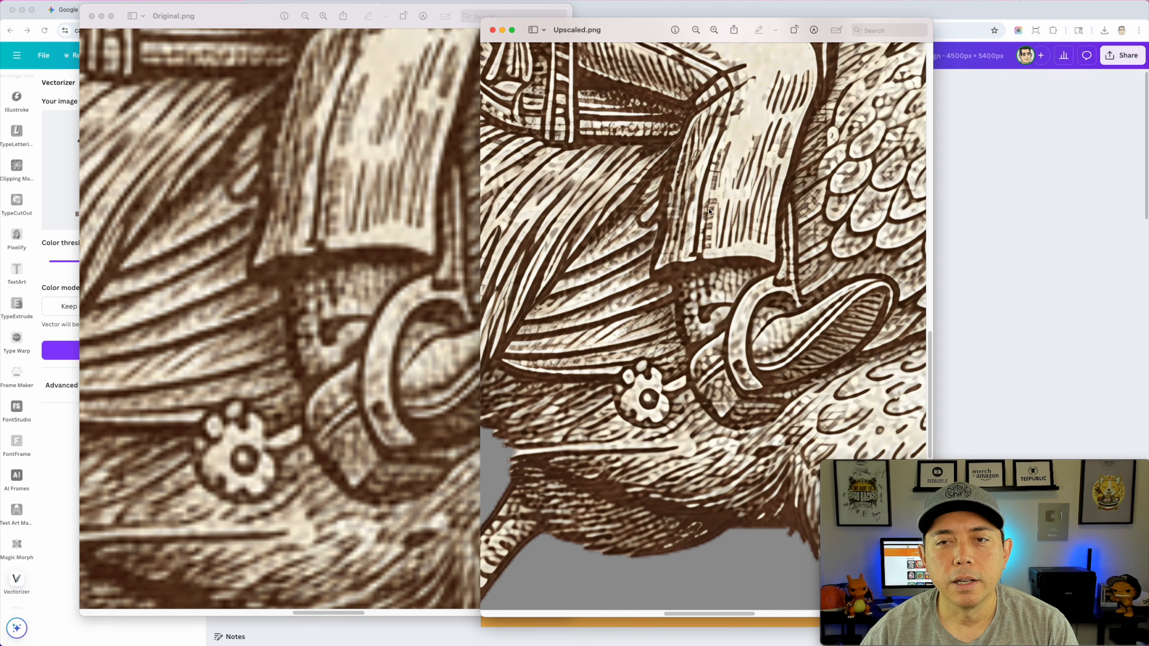
{"action": "left_click", "coordinate": [714, 31]}
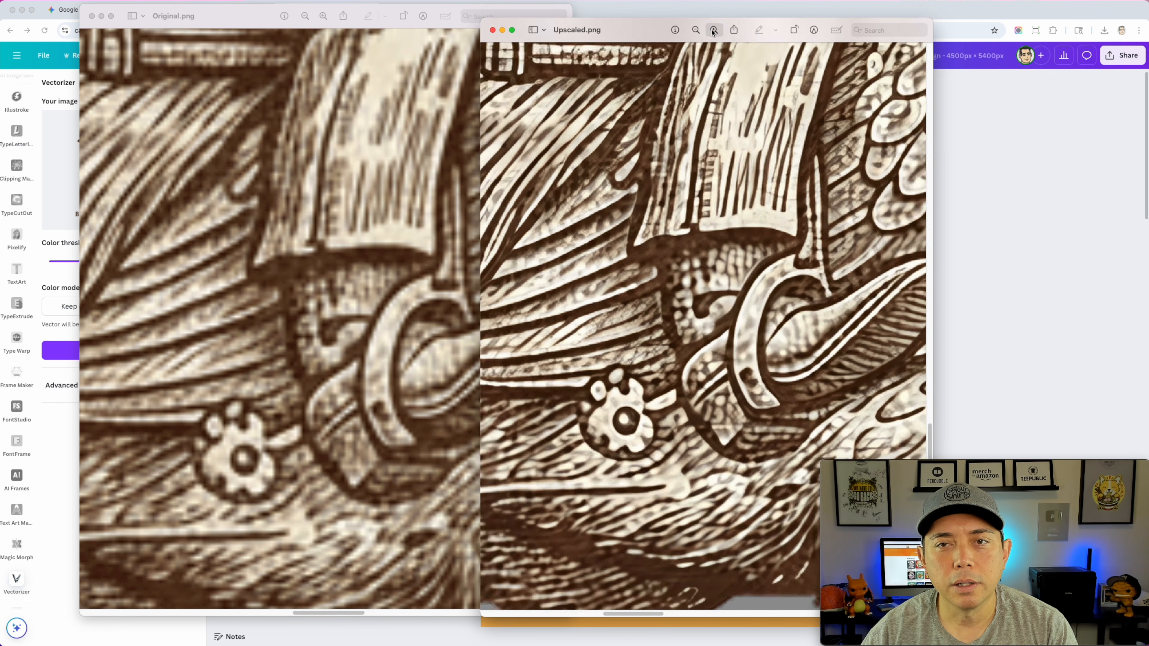
{"action": "left_click_drag", "start_coordinate": [647, 28], "coordinate": [734, 13]}
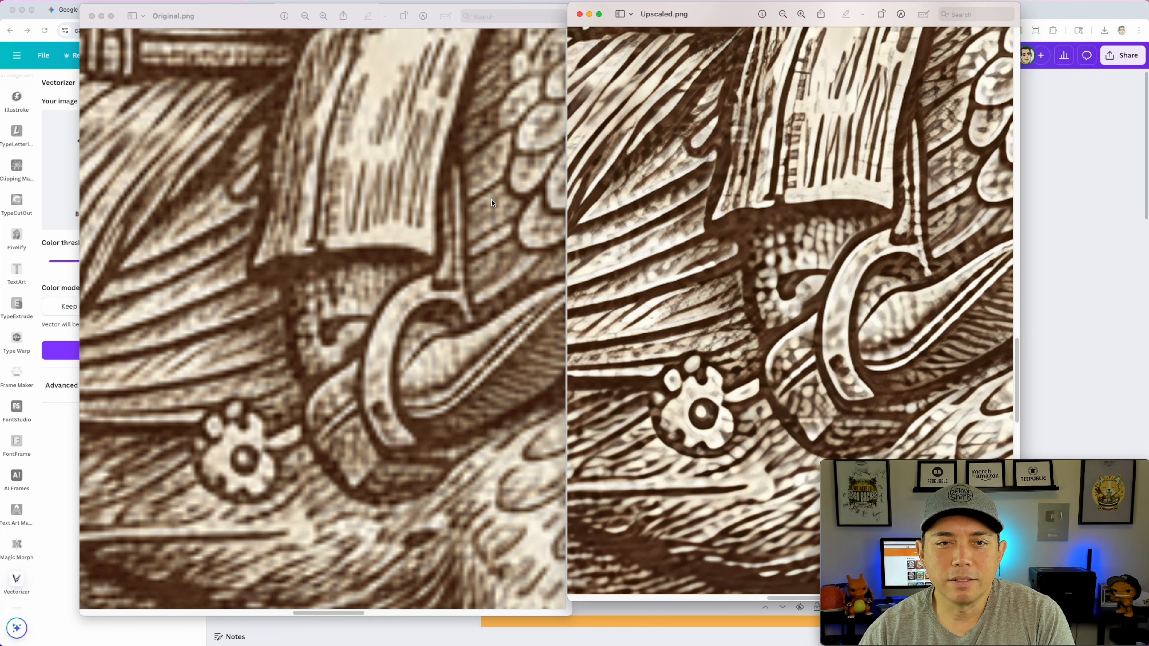
Compare the raccoon's face, hat and headline lettering in Original.png and Upscaled.png side by side
{"action": "scroll", "coordinate": [492, 202], "scroll_direction": "up", "scroll_amount": 20}
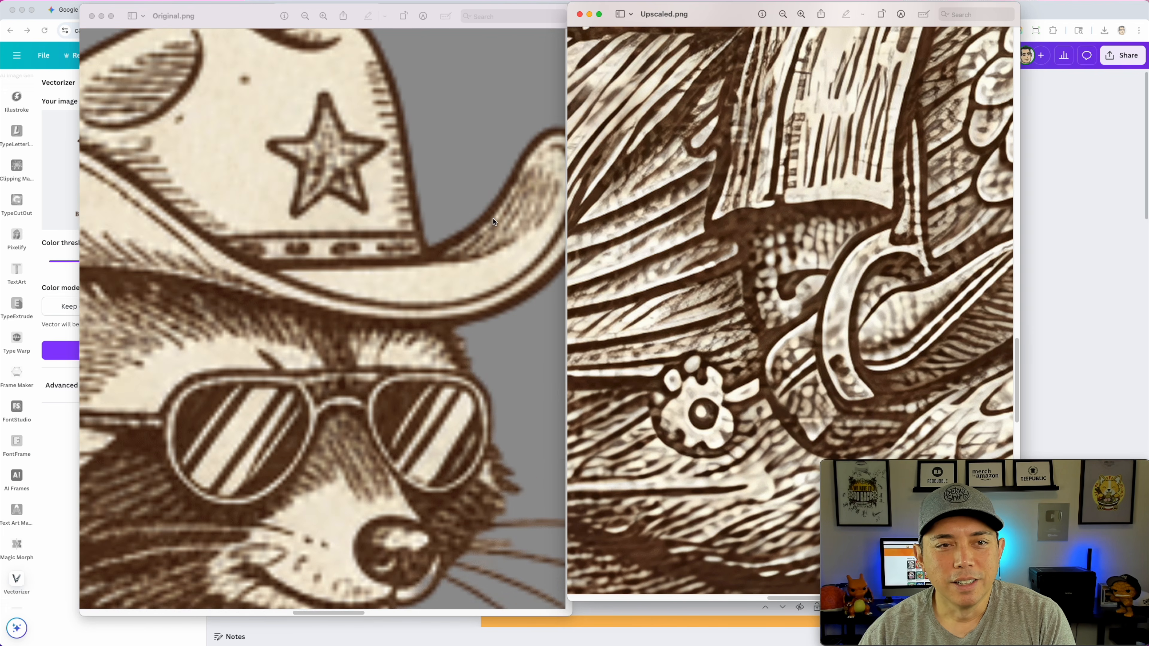
{"action": "scroll", "coordinate": [748, 241], "scroll_direction": "up", "scroll_amount": 15}
{"action": "scroll", "coordinate": [748, 241], "scroll_direction": "up", "scroll_amount": 15}
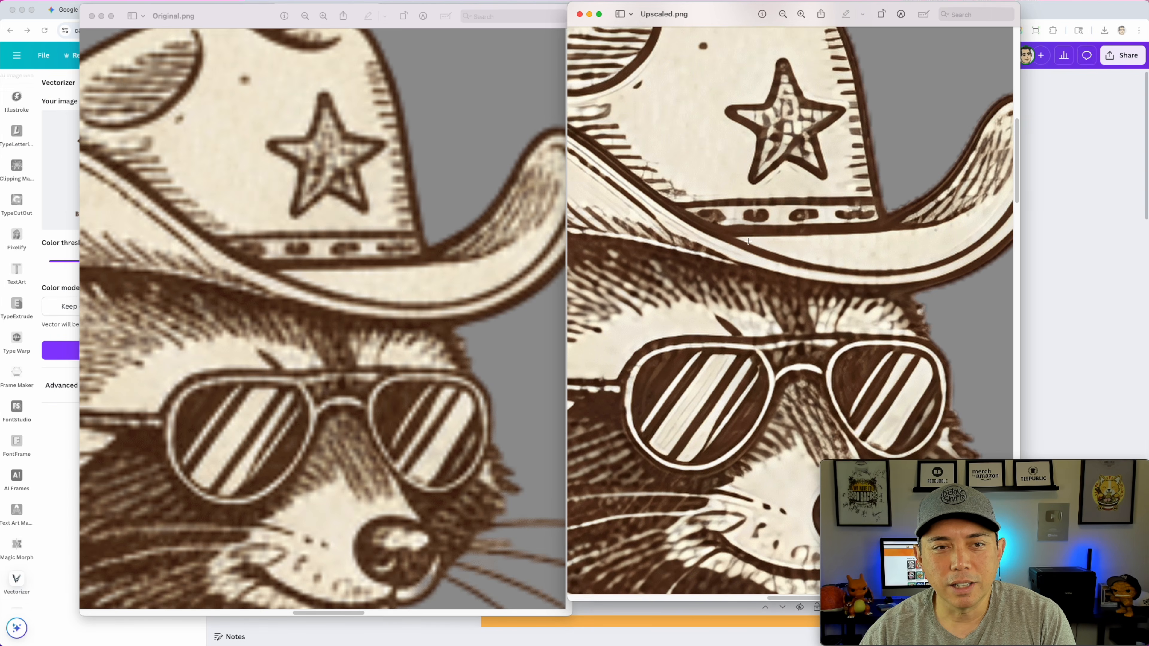
{"action": "scroll", "coordinate": [747, 241], "scroll_direction": "up", "scroll_amount": 5}
{"action": "scroll", "coordinate": [362, 236], "scroll_direction": "up", "scroll_amount": 10}
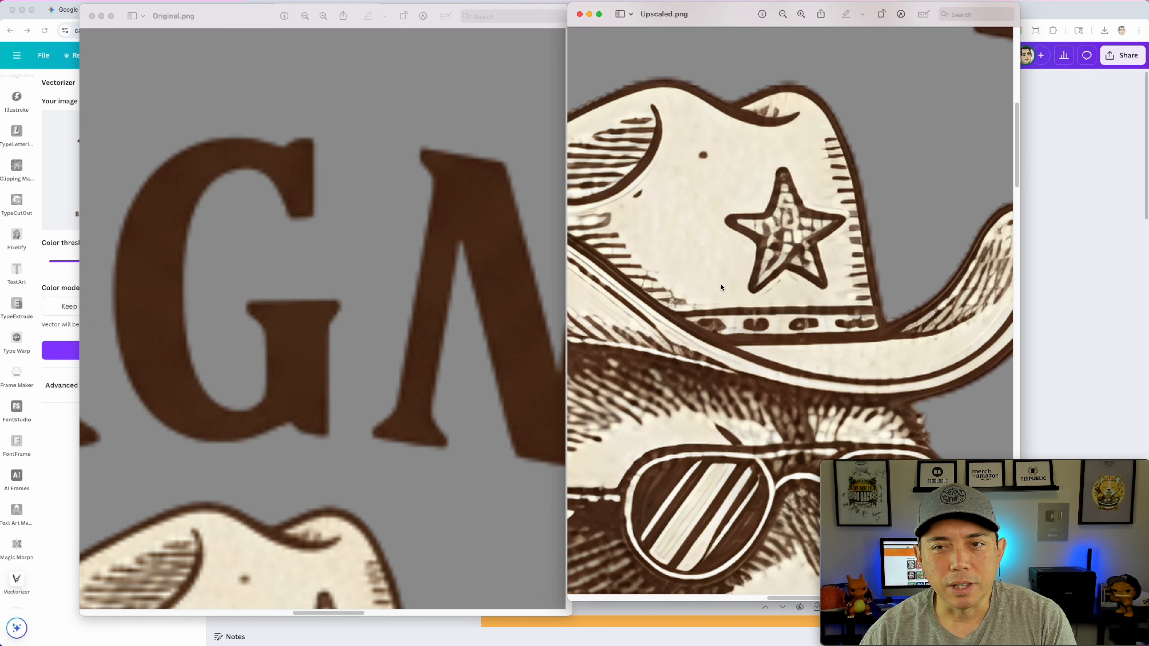
{"action": "scroll", "coordinate": [720, 287], "scroll_direction": "up", "scroll_amount": 10}
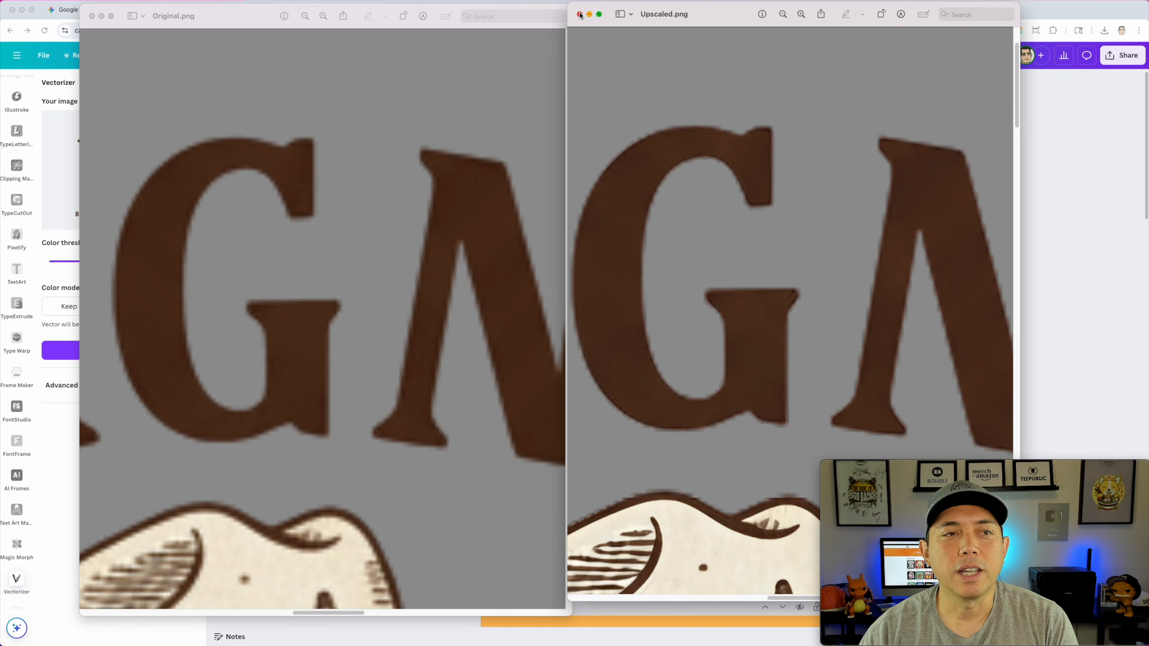
Close Original.png and Upscaled.png, and open Vector Binary.png in Preview in a compact window
{"action": "left_click", "coordinate": [579, 14]}
{"action": "left_click", "coordinate": [92, 16]}
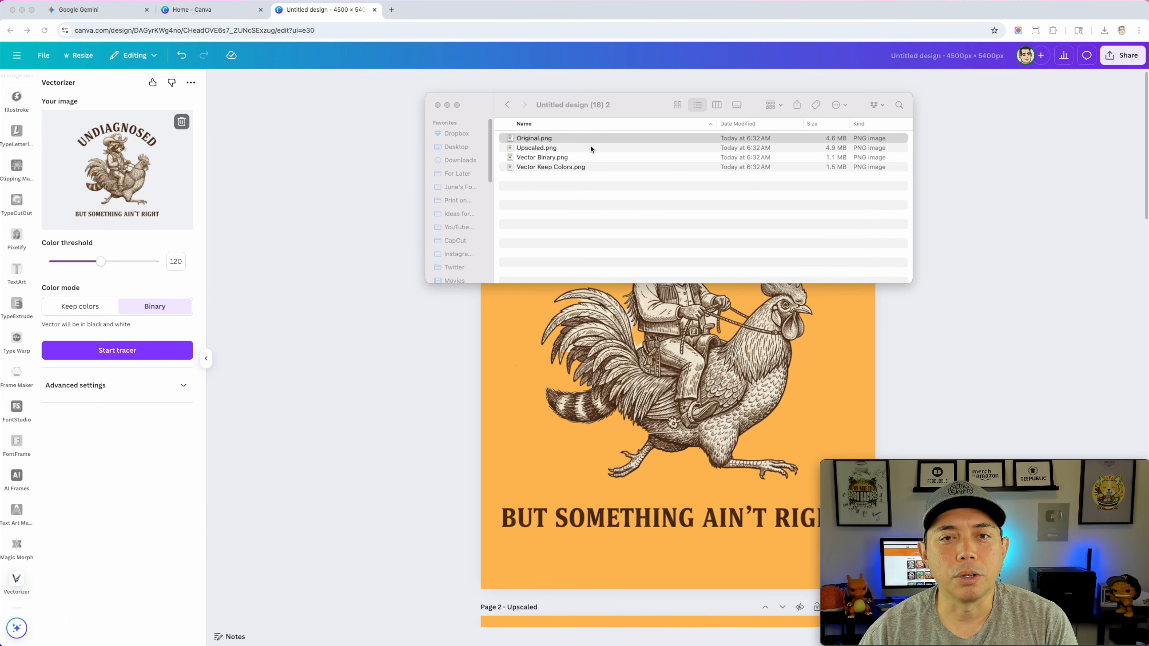
{"action": "left_click", "coordinate": [535, 158]}
{"action": "key", "text": "space"}
{"action": "left_click_drag", "start_coordinate": [0, 0], "coordinate": [284, 25]}
{"action": "left_click_drag", "start_coordinate": [671, 15], "coordinate": [480, 249]}
{"action": "left_click_drag", "start_coordinate": [282, 254], "coordinate": [180, 28]}
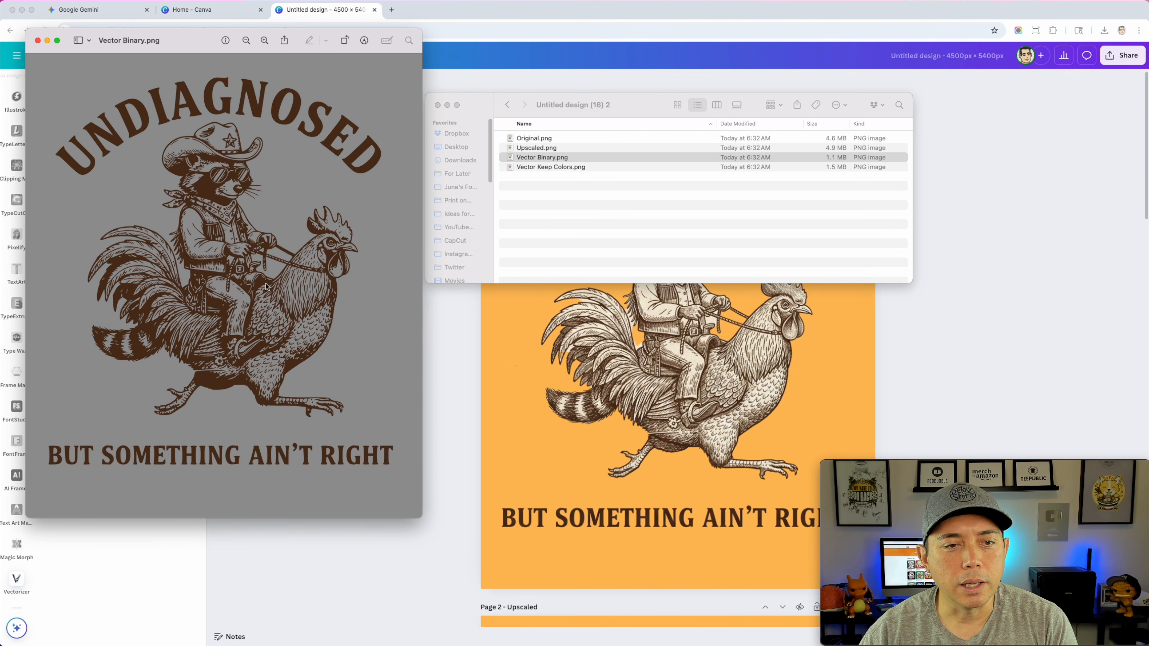
Open Vector Keep Colors.png in Preview and place it beside Vector Binary.png
{"action": "double_click", "coordinate": [526, 167]}
{"action": "left_click_drag", "start_coordinate": [0, 2], "coordinate": [323, 21]}
{"action": "left_click_drag", "start_coordinate": [155, 5], "coordinate": [367, 227]}
{"action": "left_click_drag", "start_coordinate": [519, 244], "coordinate": [565, 41]}
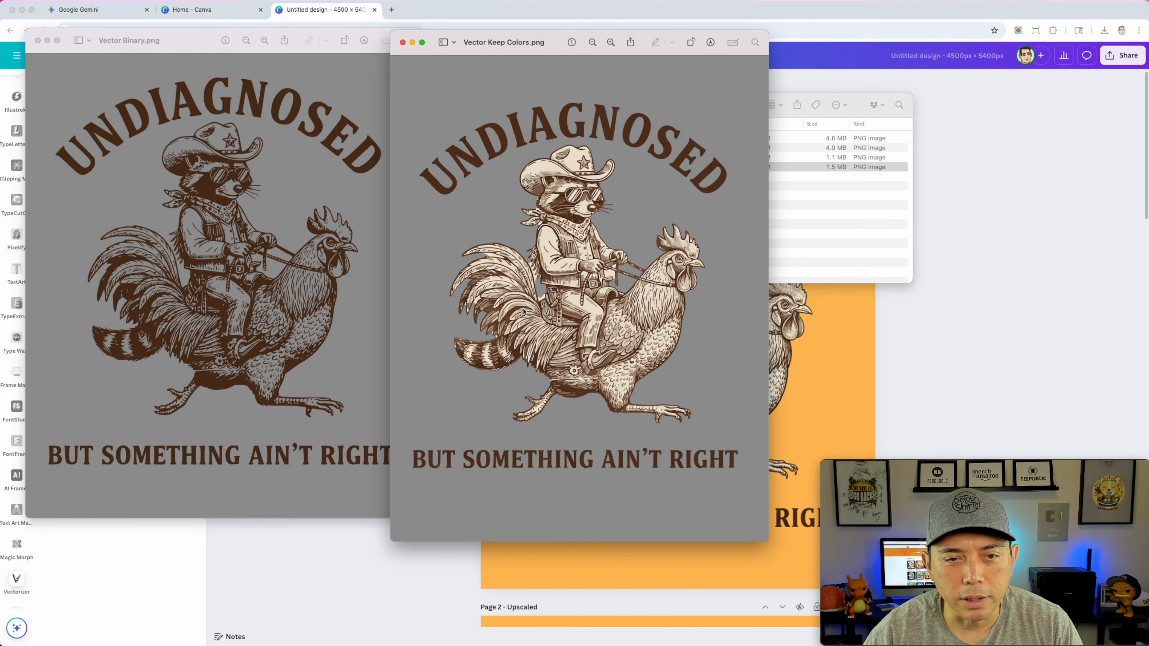
Examine Vector Binary.png at high magnification from the rider's leg up to the sunglasses and headline lettering
{"action": "left_click", "coordinate": [190, 41]}
{"action": "left_click", "coordinate": [263, 40]}
{"action": "left_click", "coordinate": [263, 40]}
{"action": "left_click", "coordinate": [263, 40]}
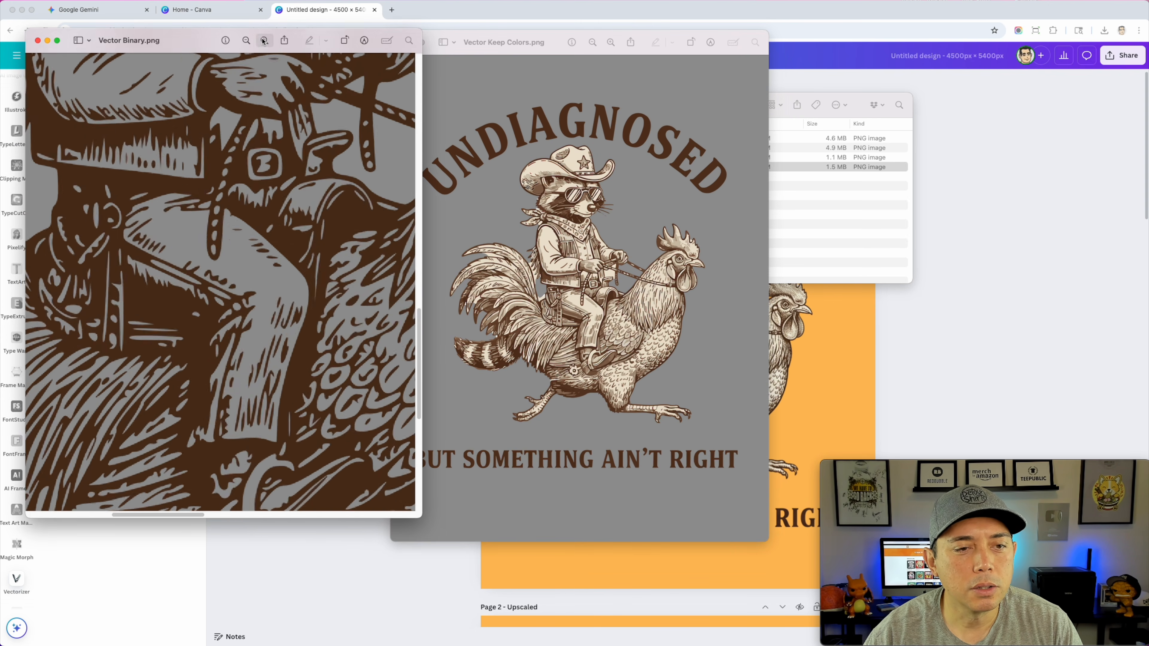
{"action": "left_click", "coordinate": [264, 40]}
{"action": "left_click", "coordinate": [264, 40]}
{"action": "scroll", "coordinate": [288, 196], "scroll_direction": "up", "scroll_amount": 15}
{"action": "scroll", "coordinate": [289, 196], "scroll_direction": "up", "scroll_amount": 20}
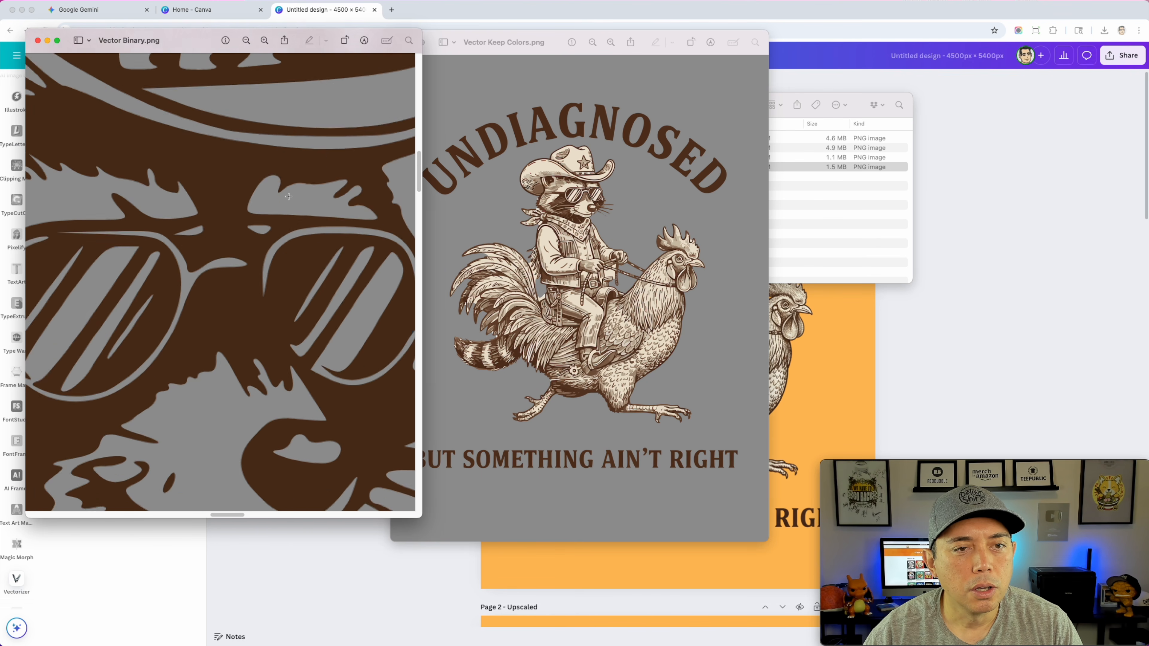
Examine the raccoon's face, bandana, jacket and trouser leg in Vector Keep Colors.png at high magnification
{"action": "left_click", "coordinate": [561, 164]}
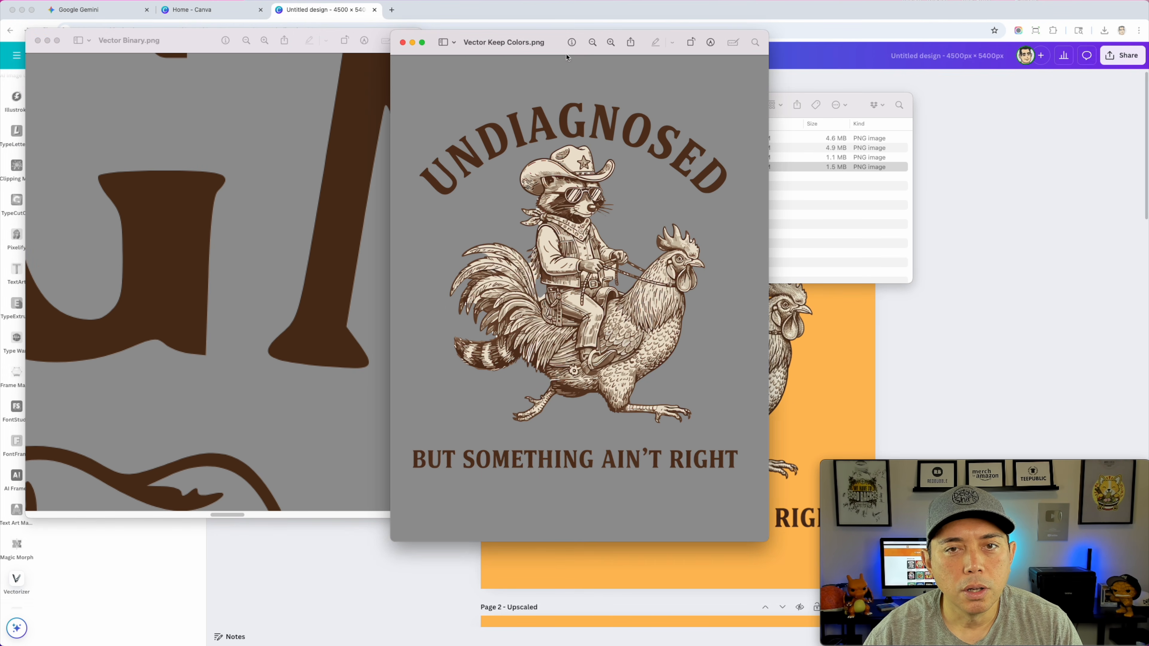
{"action": "left_click", "coordinate": [610, 43]}
{"action": "left_click", "coordinate": [610, 43]}
{"action": "left_click", "coordinate": [610, 43]}
{"action": "left_click", "coordinate": [610, 43]}
{"action": "scroll", "coordinate": [628, 246], "scroll_direction": "up", "scroll_amount": 15}
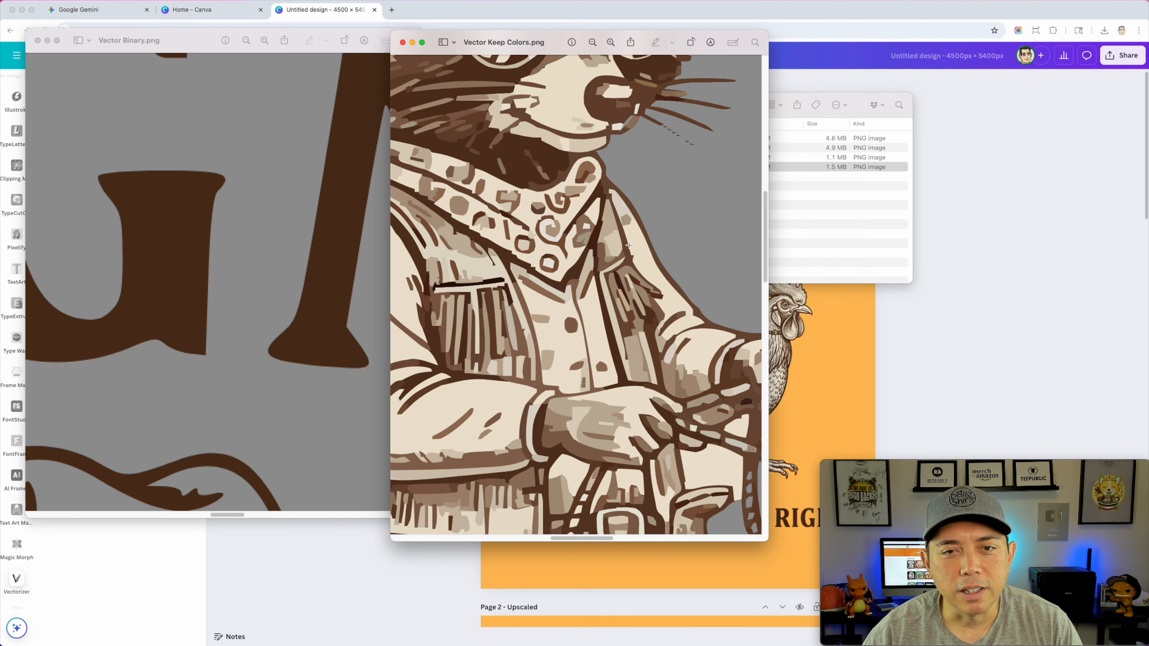
{"action": "scroll", "coordinate": [629, 246], "scroll_direction": "up", "scroll_amount": 5}
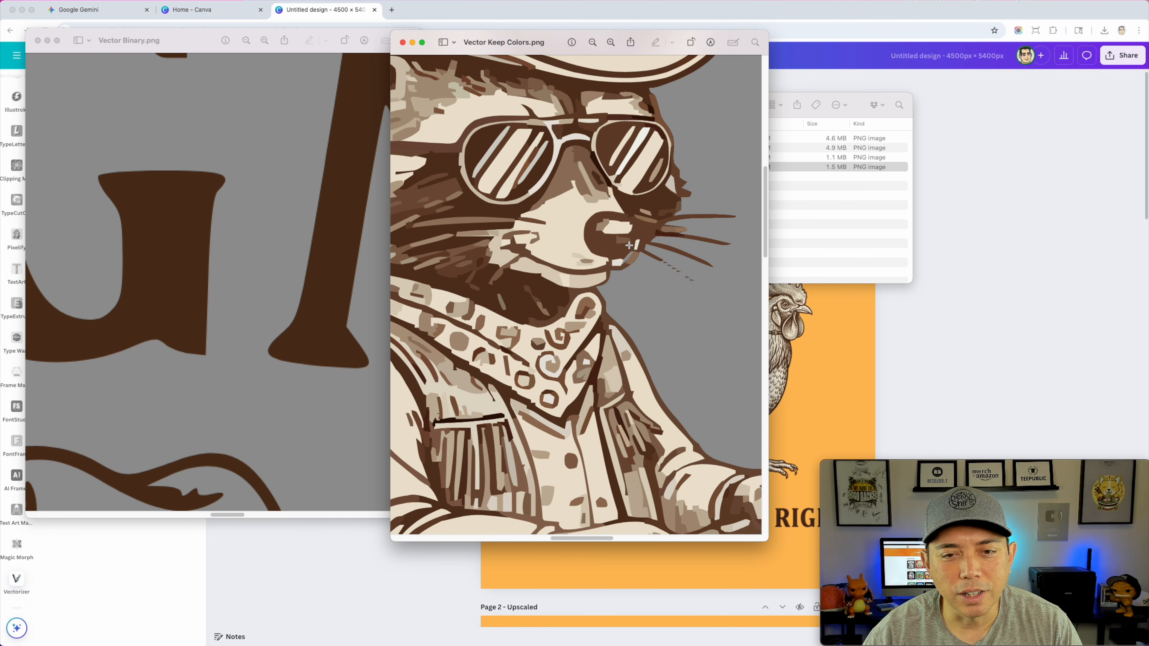
{"action": "scroll", "coordinate": [629, 246], "scroll_direction": "down", "scroll_amount": 15}
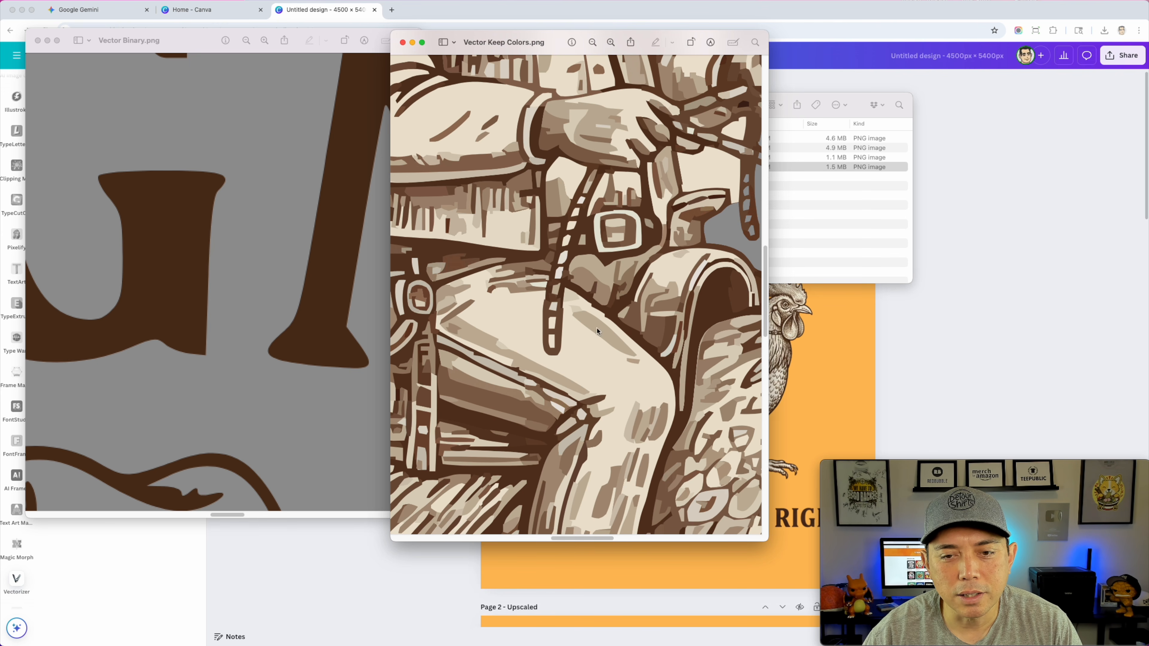
Compare the headline letters G and N in Vector Keep Colors.png and Vector Binary.png side by side
{"action": "left_click_drag", "start_coordinate": [600, 34], "coordinate": [650, 44]}
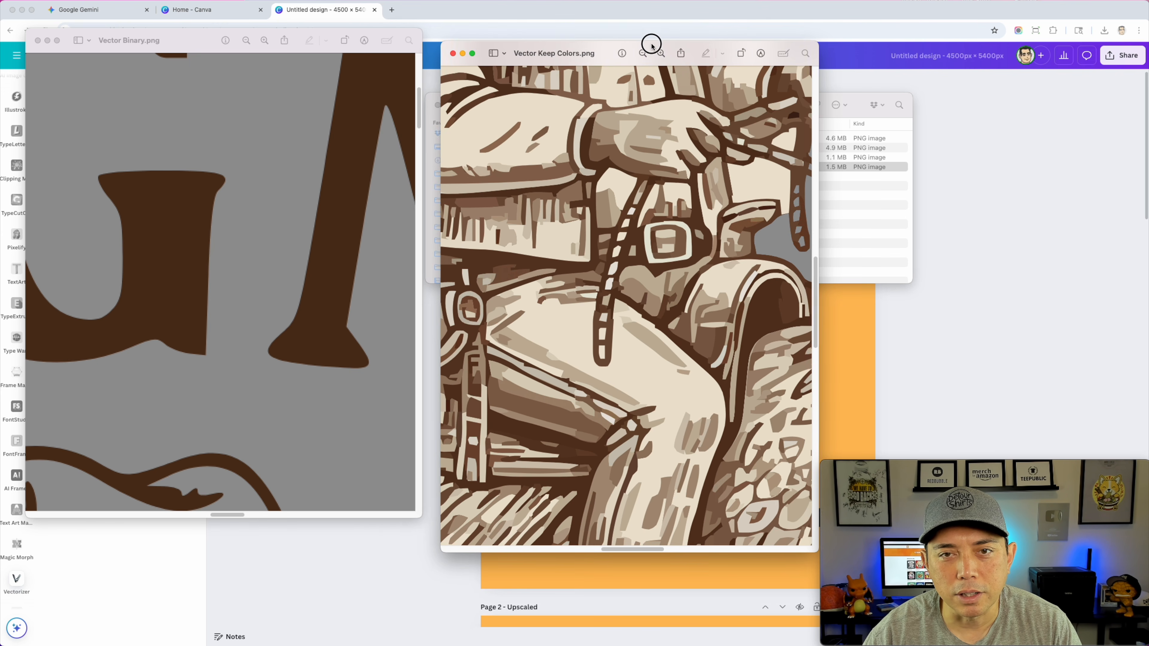
{"action": "scroll", "coordinate": [642, 197], "scroll_direction": "up", "scroll_amount": 15}
{"action": "scroll", "coordinate": [642, 197], "scroll_direction": "up", "scroll_amount": 10}
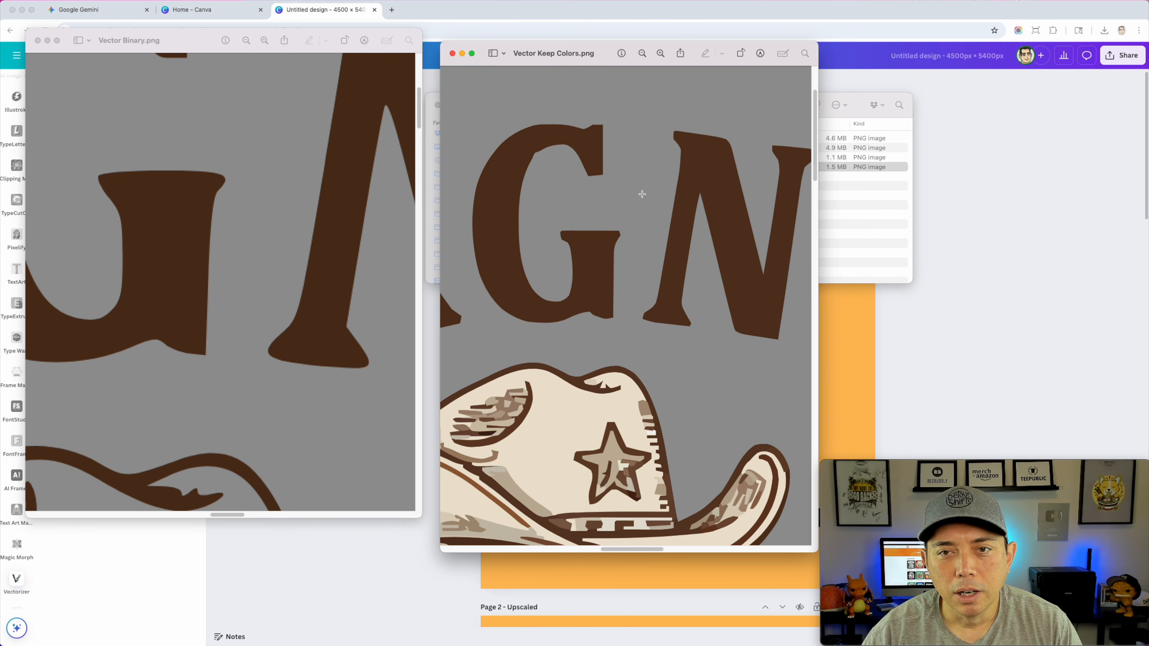
{"action": "scroll", "coordinate": [265, 192], "scroll_direction": "up", "scroll_amount": 5}
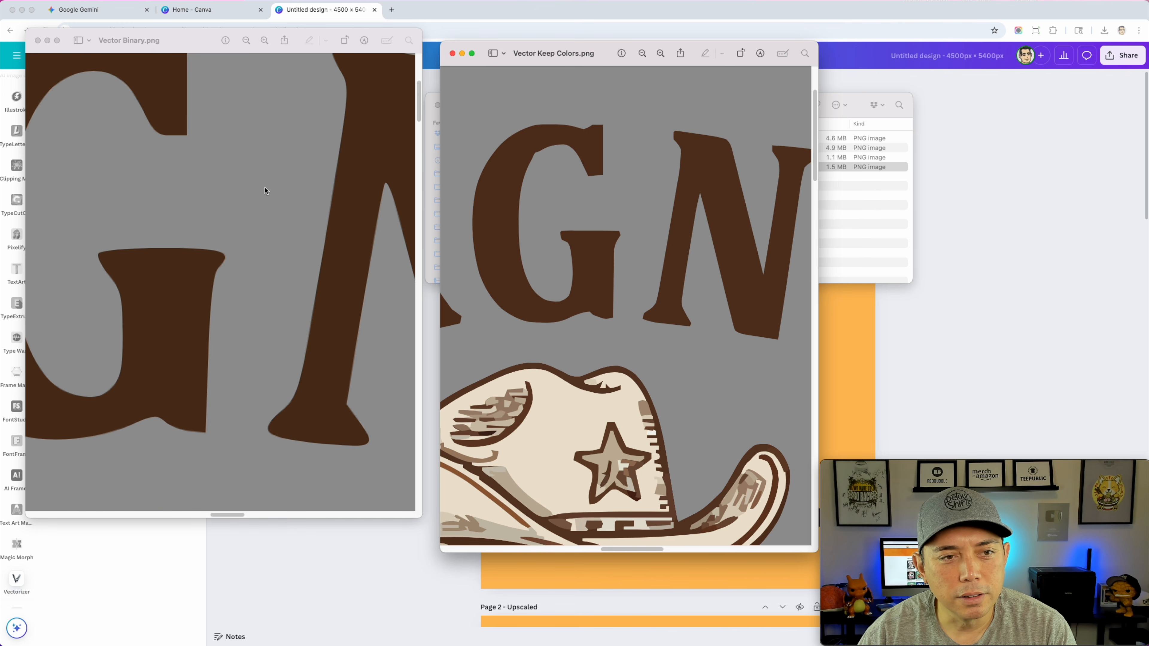
{"action": "scroll", "coordinate": [267, 190], "scroll_direction": "up", "scroll_amount": 2}
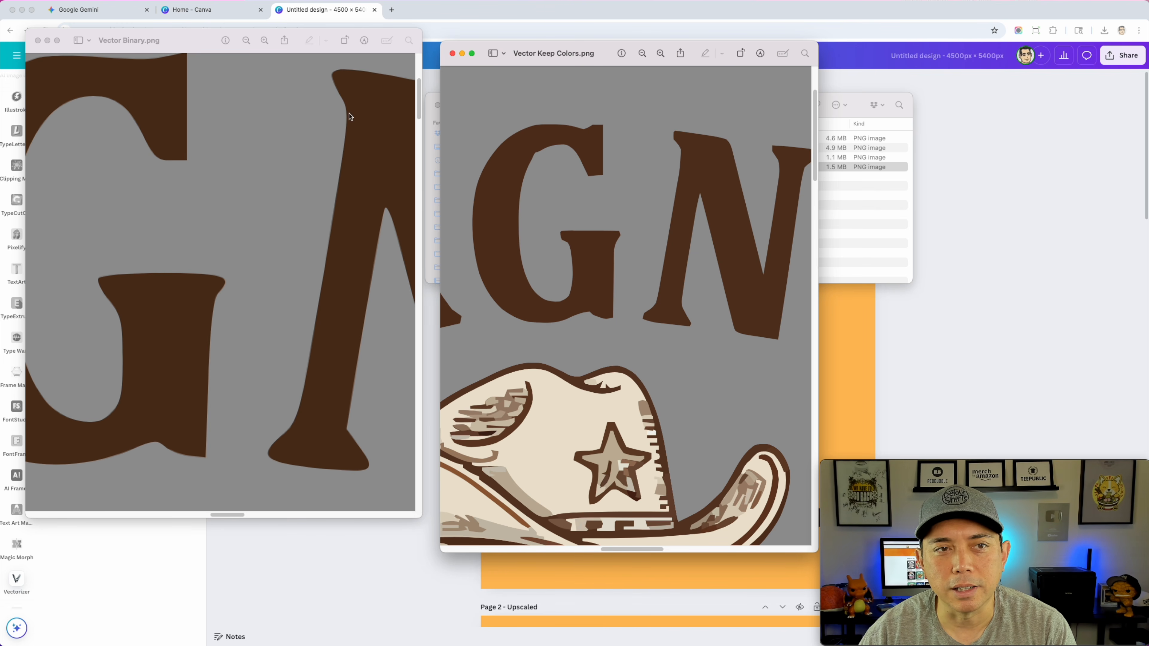
{"action": "left_click_drag", "start_coordinate": [189, 33], "coordinate": [203, 44]}
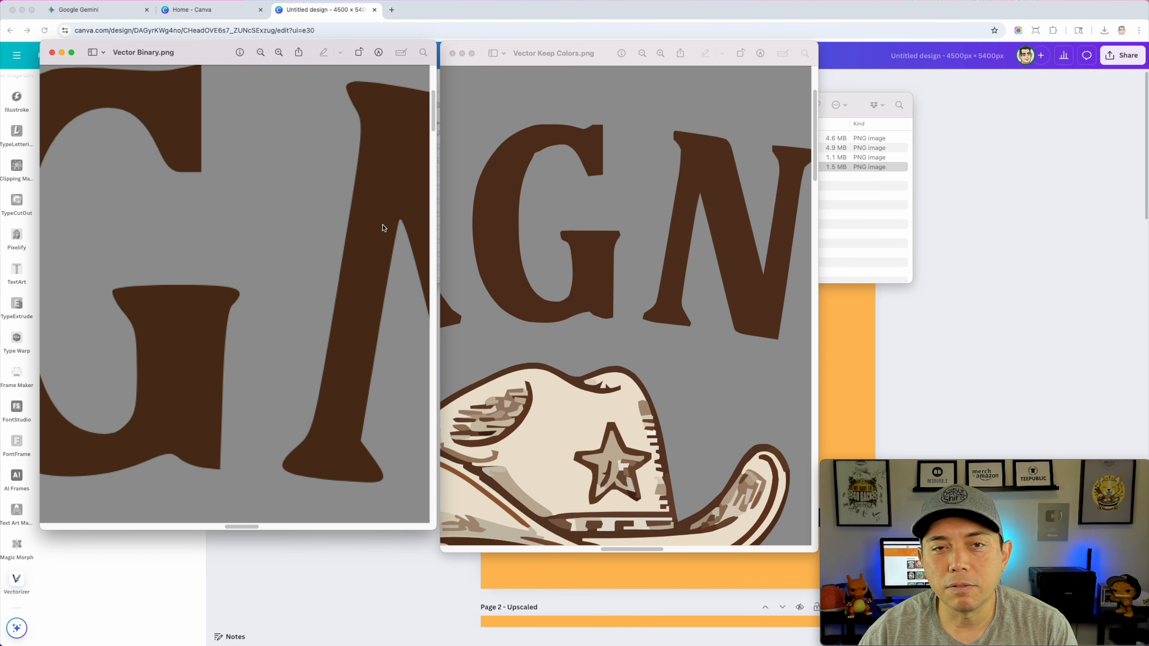
{"action": "scroll", "coordinate": [342, 282], "scroll_direction": "down", "scroll_amount": 2}
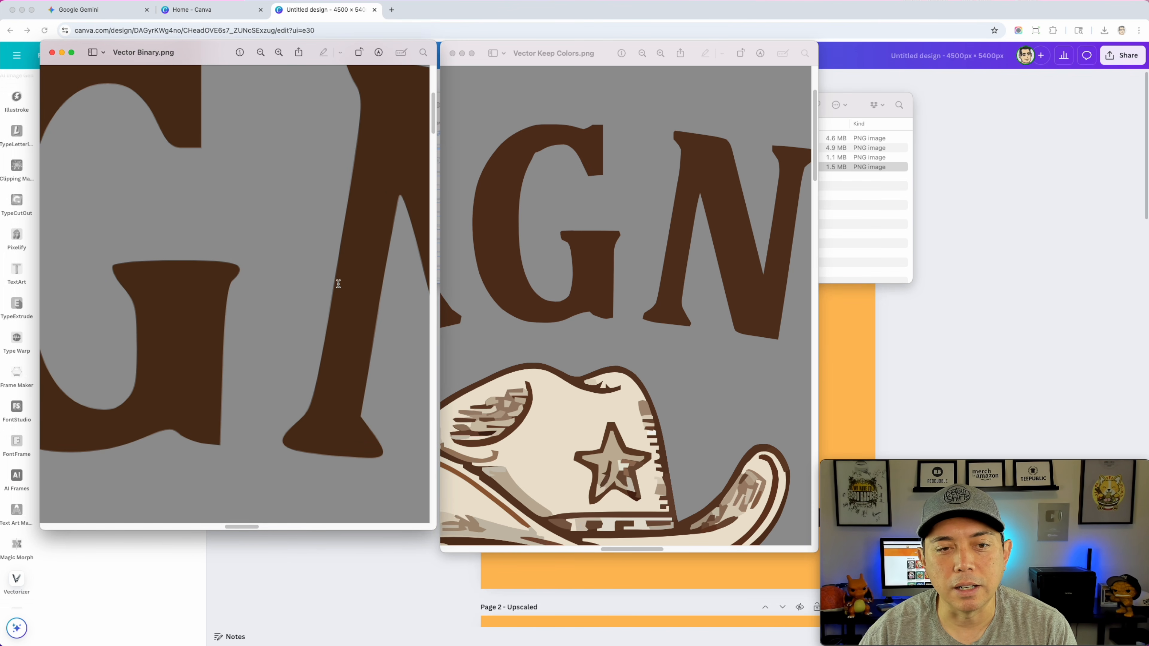
{"action": "left_click_drag", "start_coordinate": [438, 526], "coordinate": [484, 579]}
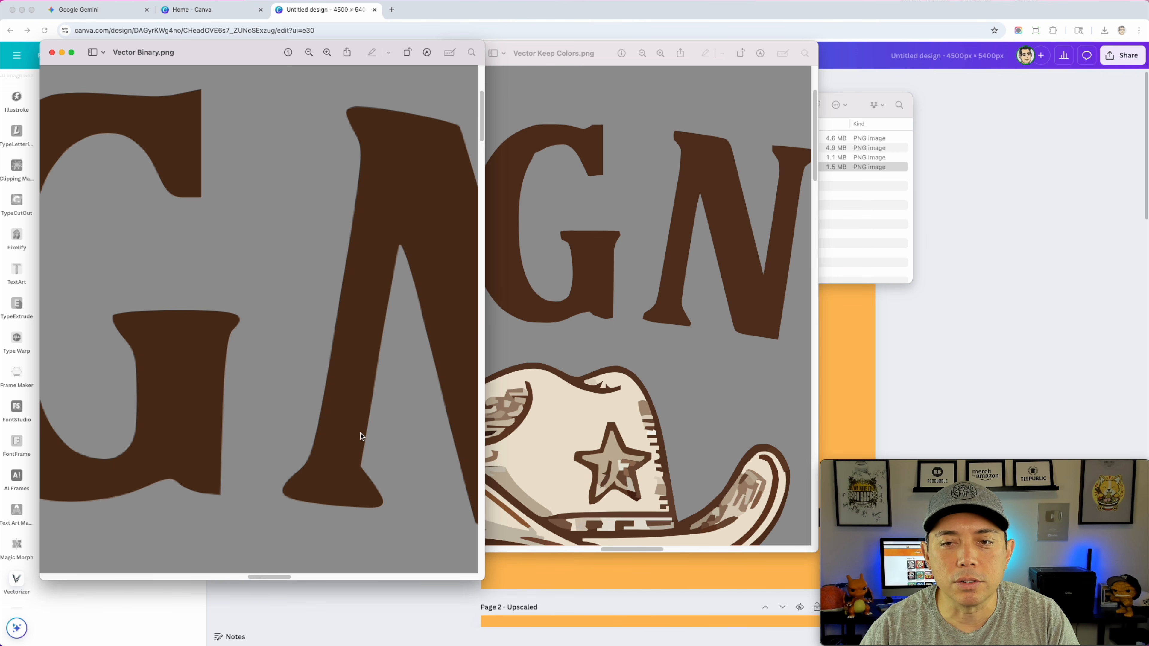
Examine the raccoon's face and clothing in Vector Keep Colors.png up close, and view raccoon and rooster together at lower magnification
{"action": "left_click", "coordinate": [641, 303]}
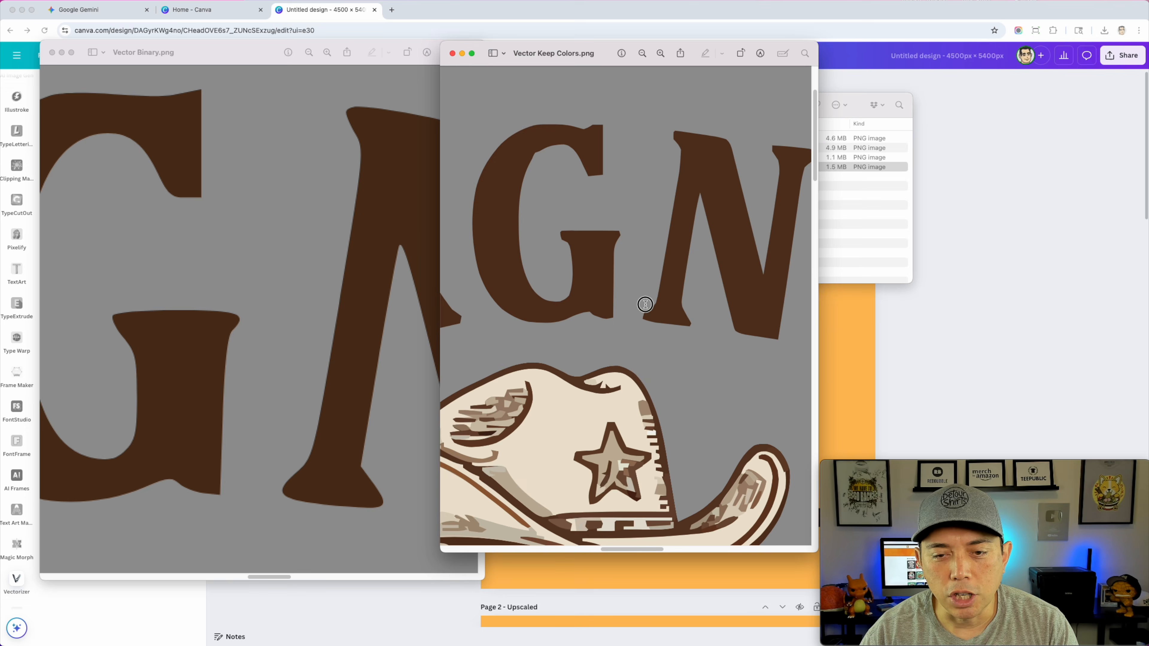
{"action": "scroll", "coordinate": [641, 303], "scroll_direction": "down", "scroll_amount": 10}
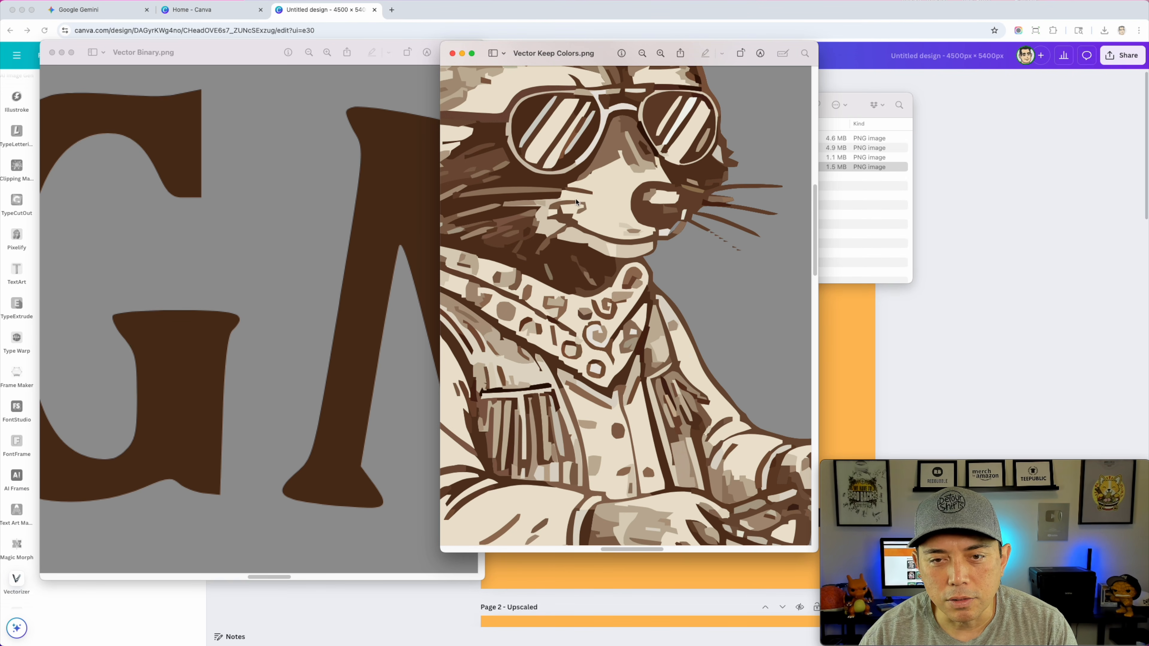
{"action": "scroll", "coordinate": [694, 376], "scroll_direction": "down", "scroll_amount": 5}
{"action": "scroll", "coordinate": [651, 383], "scroll_direction": "down", "scroll_amount": 2}
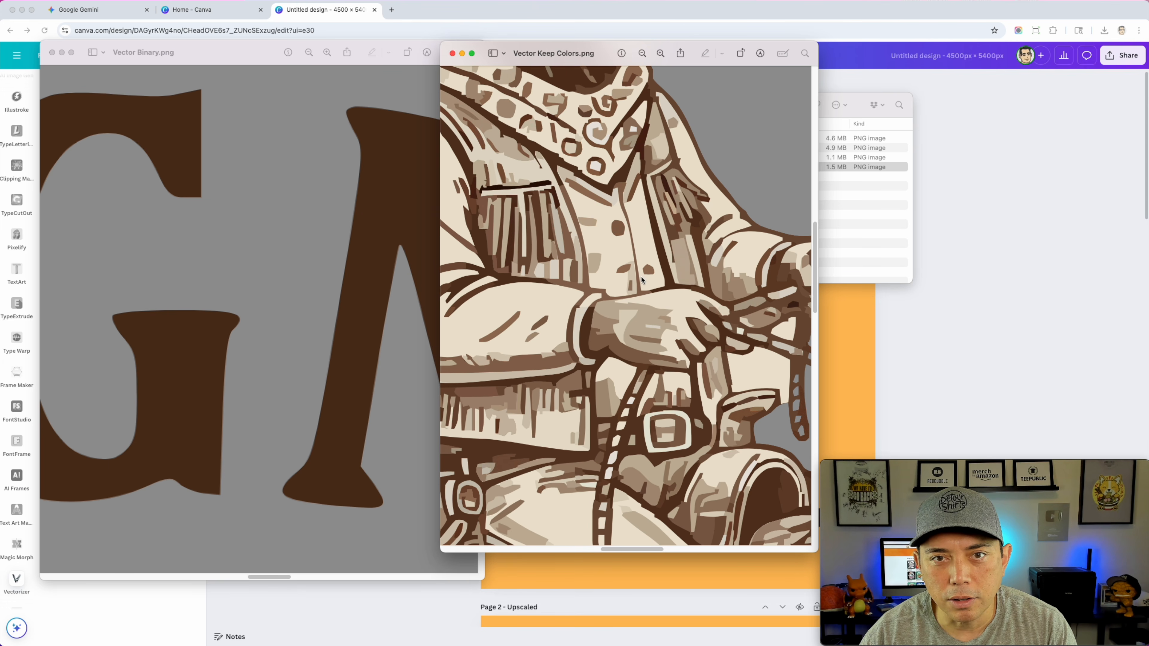
{"action": "left_click", "coordinate": [641, 56]}
{"action": "left_click", "coordinate": [641, 55]}
{"action": "left_click", "coordinate": [640, 56]}
{"action": "left_click", "coordinate": [640, 56]}
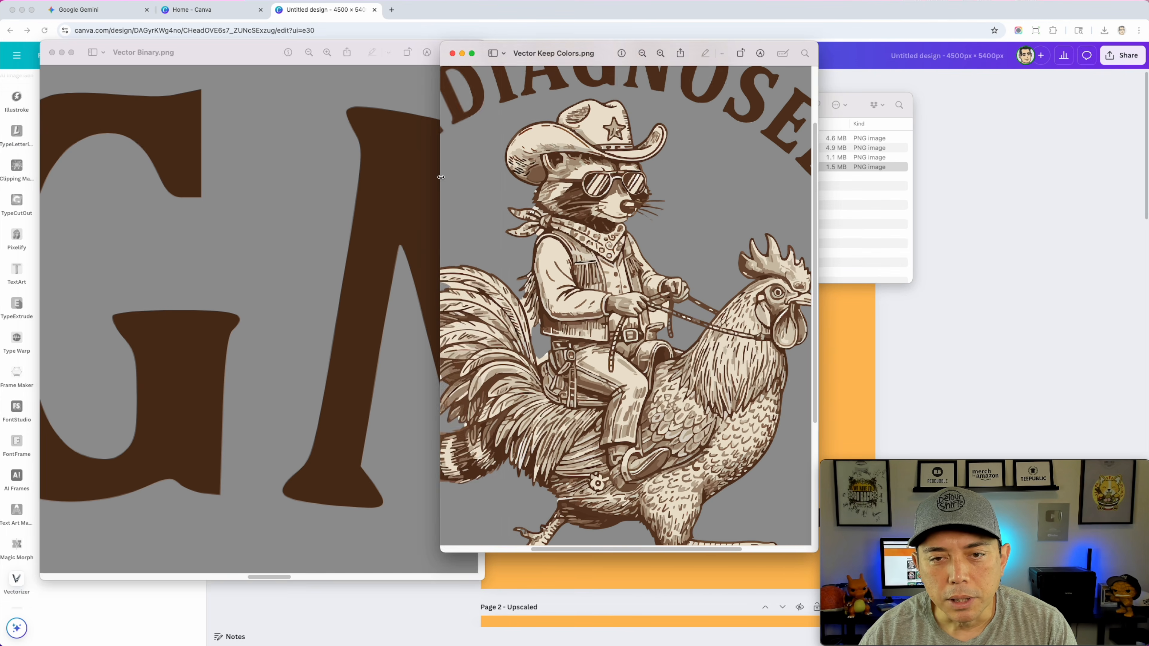
Examine the raccoon and headline in Vector Binary.png at decreasing magnification down to the full design, and close Vector Keep Colors.png
{"action": "left_click", "coordinate": [347, 274]}
{"action": "scroll", "coordinate": [347, 274], "scroll_direction": "down", "scroll_amount": 10}
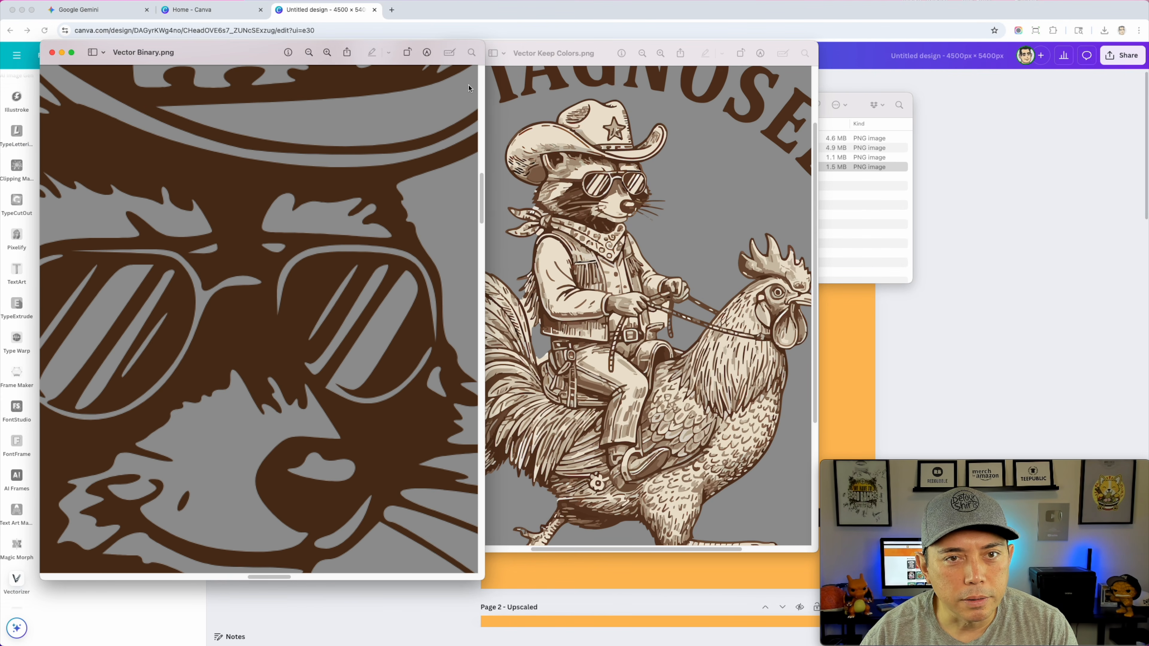
{"action": "left_click", "coordinate": [308, 52]}
{"action": "left_click", "coordinate": [308, 52]}
{"action": "scroll", "coordinate": [340, 290], "scroll_direction": "down", "scroll_amount": 3}
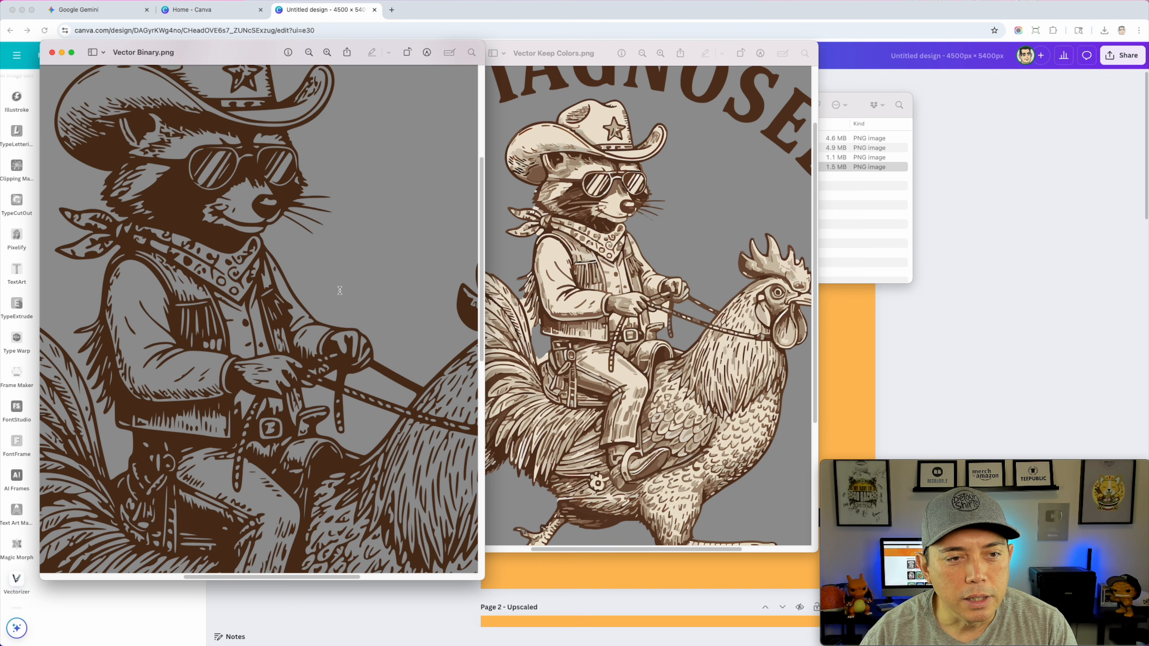
{"action": "scroll", "coordinate": [320, 346], "scroll_direction": "up", "scroll_amount": 5}
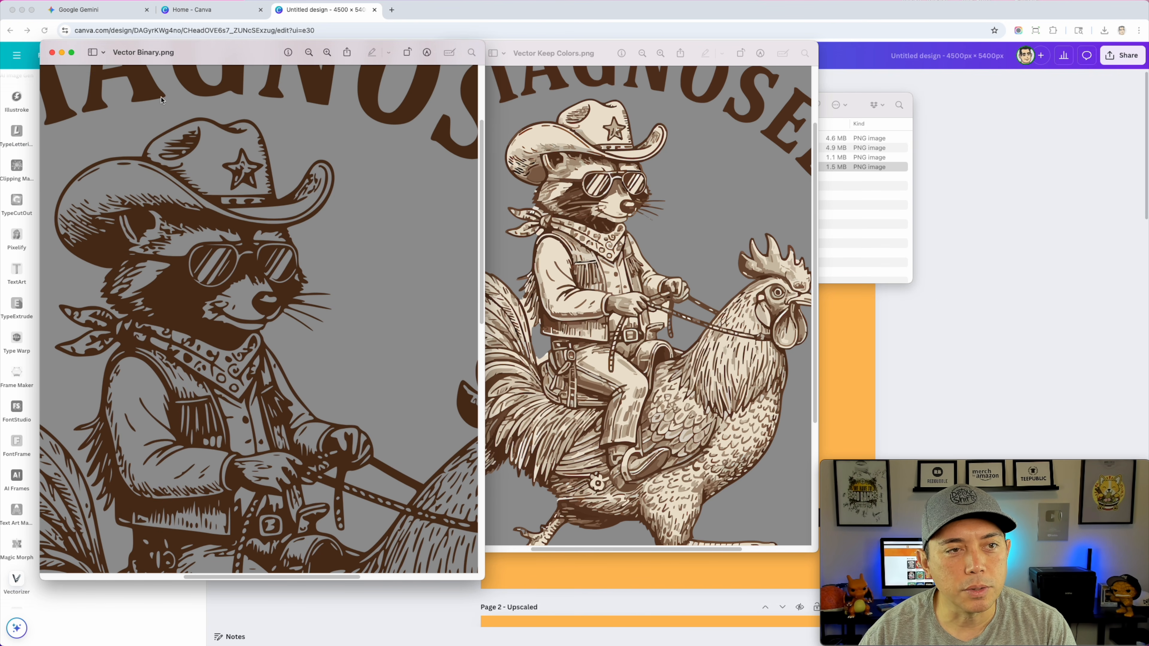
{"action": "scroll", "coordinate": [333, 285], "scroll_direction": "up", "scroll_amount": 3}
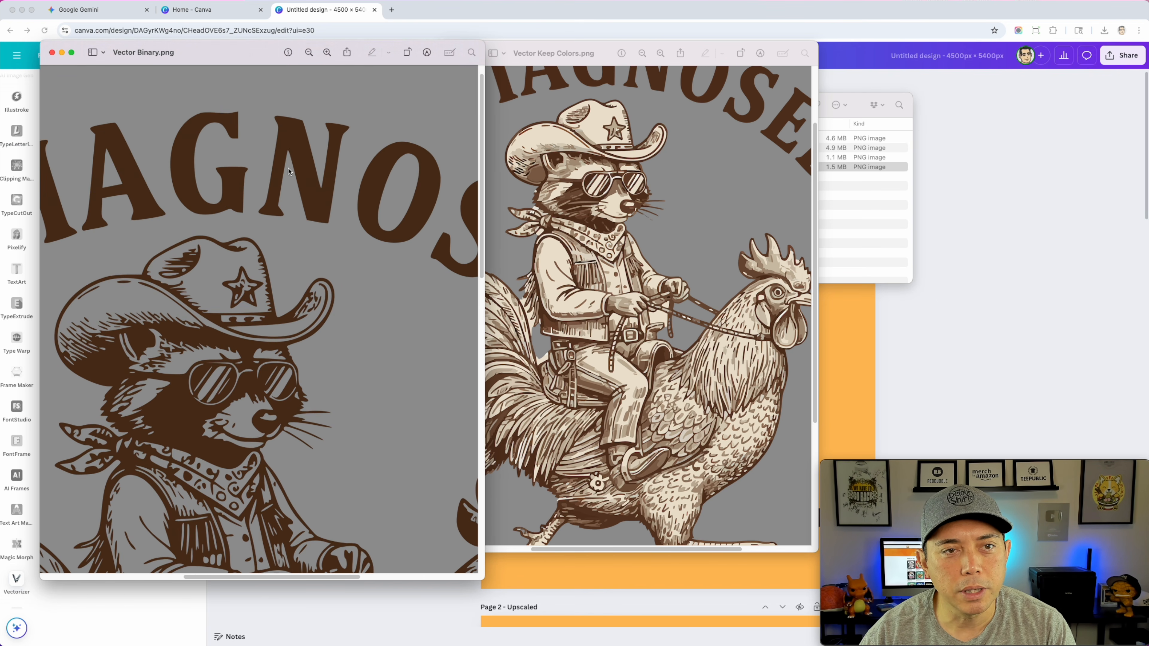
{"action": "left_click", "coordinate": [309, 52]}
{"action": "left_click", "coordinate": [309, 52]}
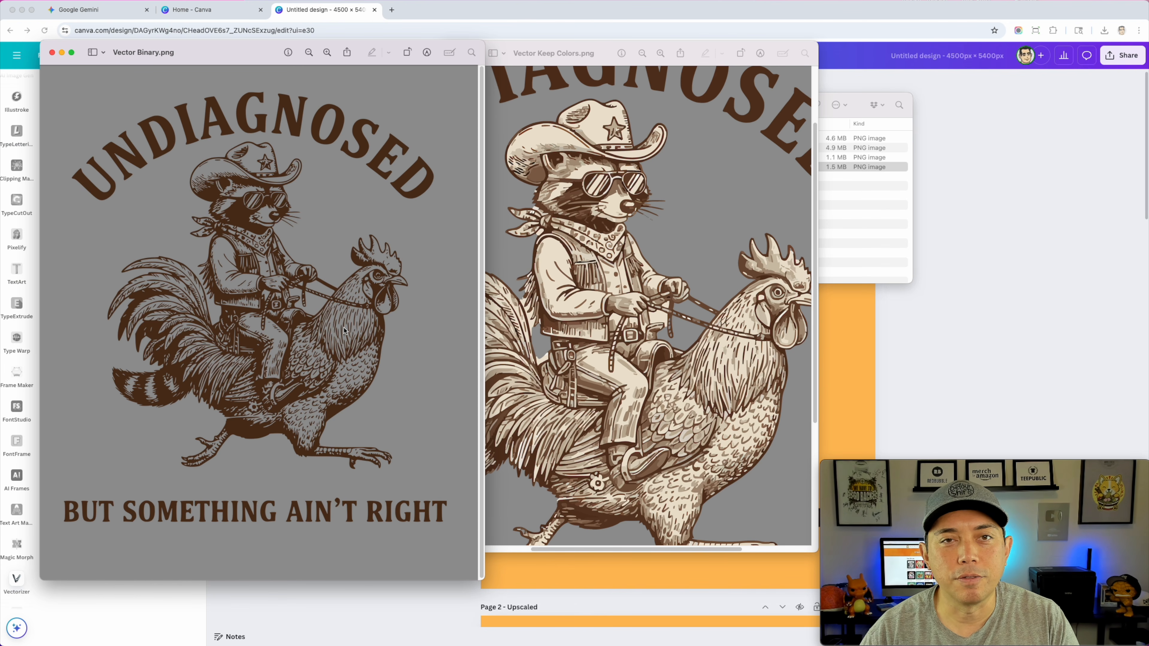
{"action": "left_click", "coordinate": [727, 270]}
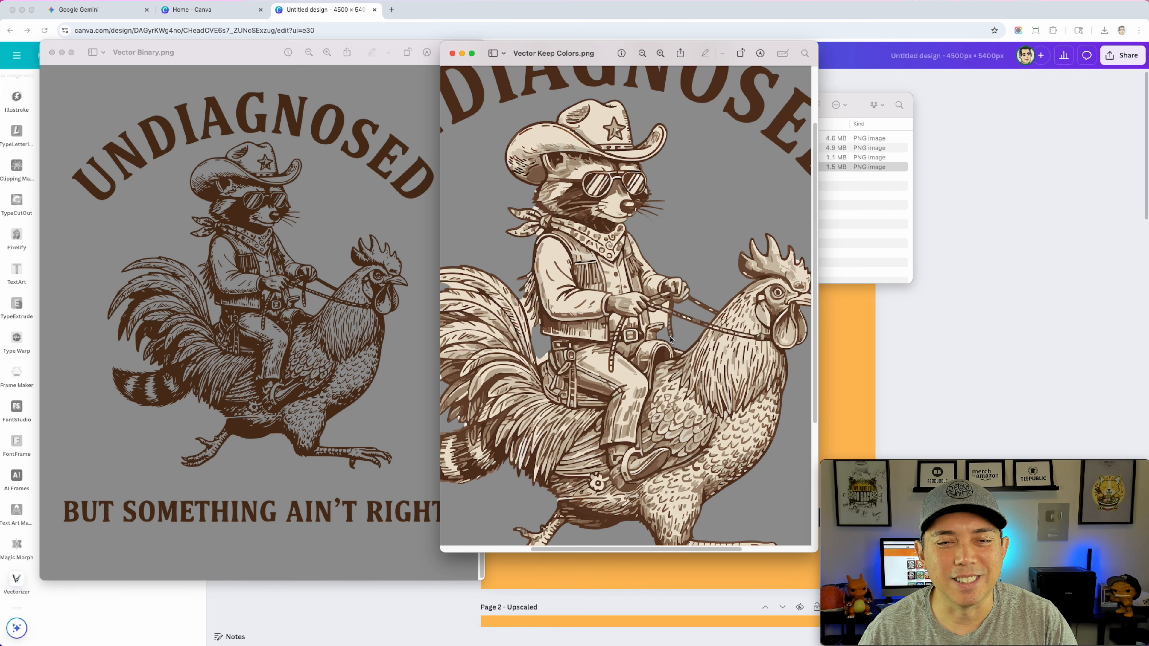
{"action": "left_click", "coordinate": [453, 53]}
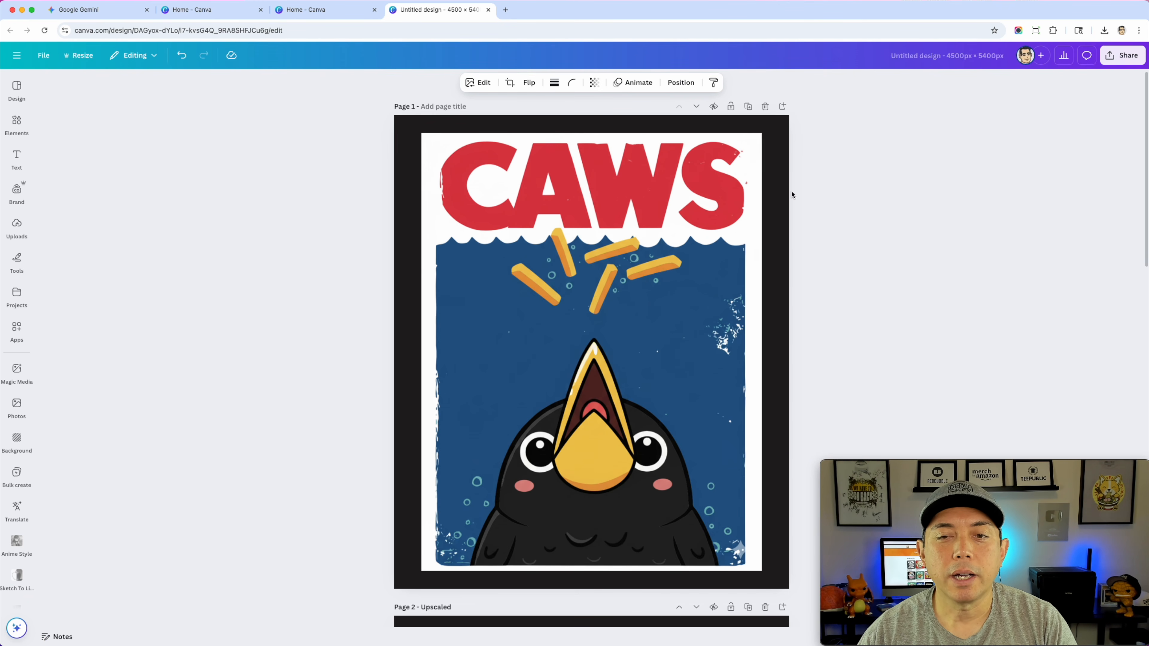
Title page 1 of the CAWS design "Original"
{"action": "left_click", "coordinate": [440, 110]}
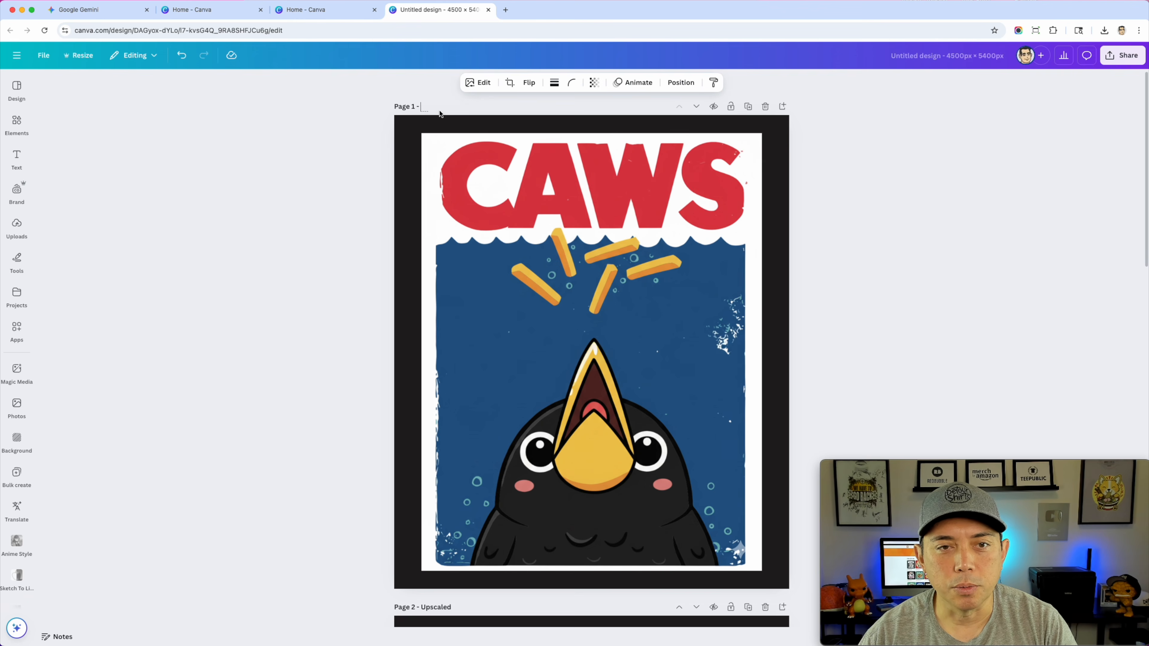
{"action": "type", "text": "O"}
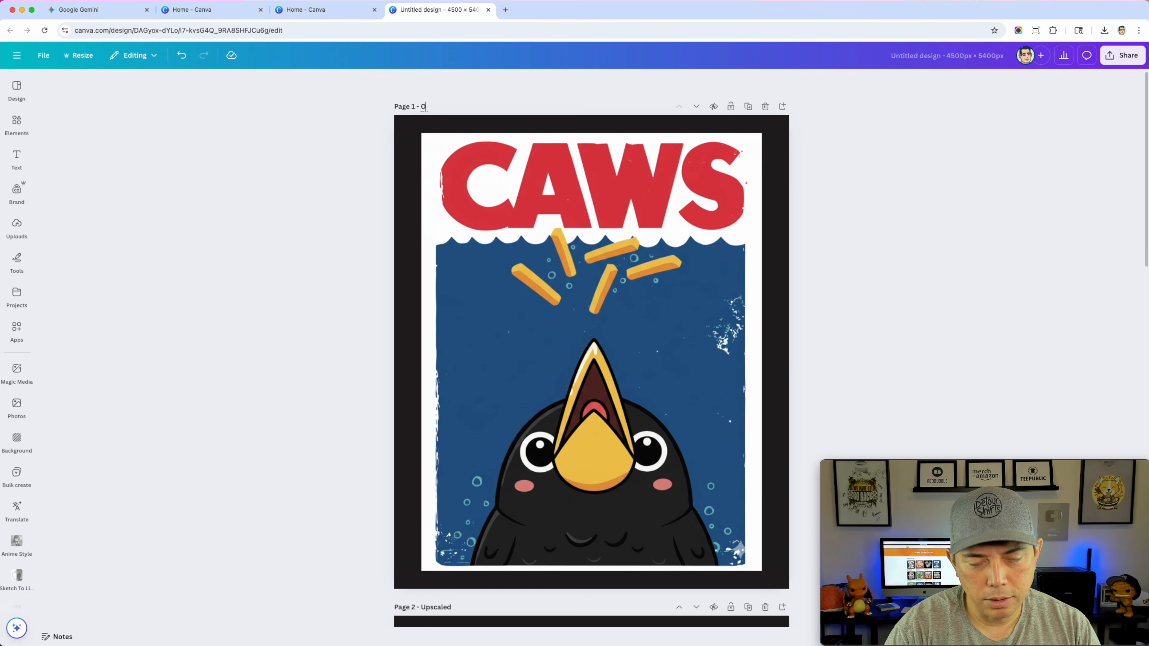
{"action": "type", "text": "riginal"}
{"action": "key", "text": "Return"}
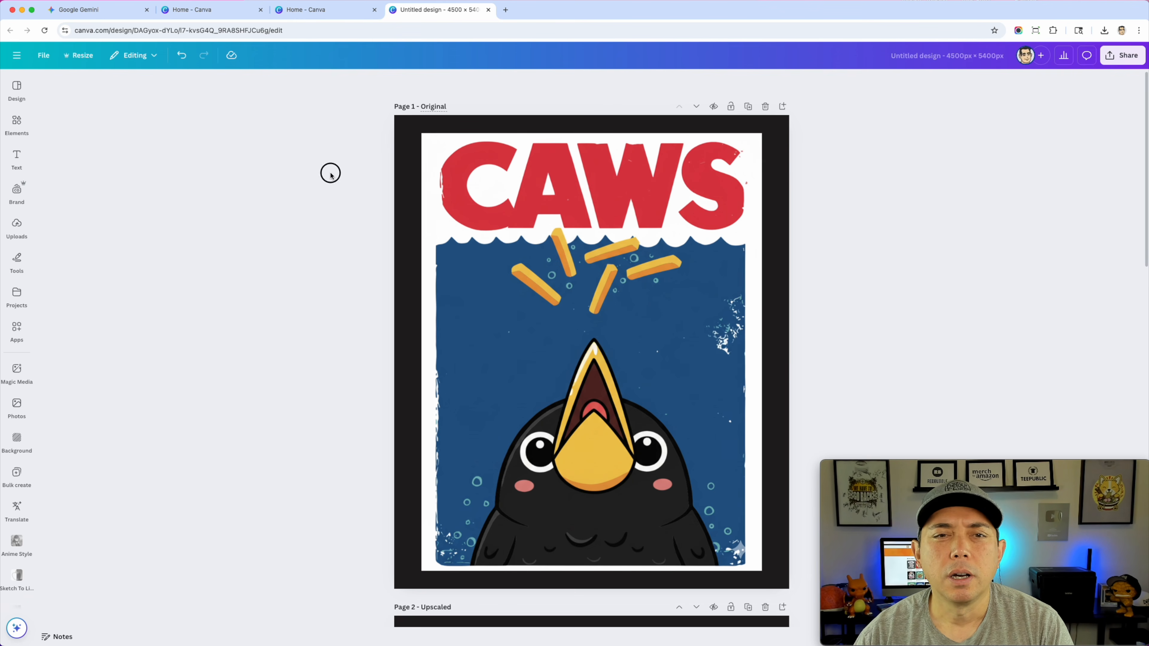
Review the Upscaled and Vectorized pages, and configure a compressed PNG download of pages 1-3 with a transparent background
{"action": "scroll", "coordinate": [482, 365], "scroll_direction": "down", "scroll_amount": 10}
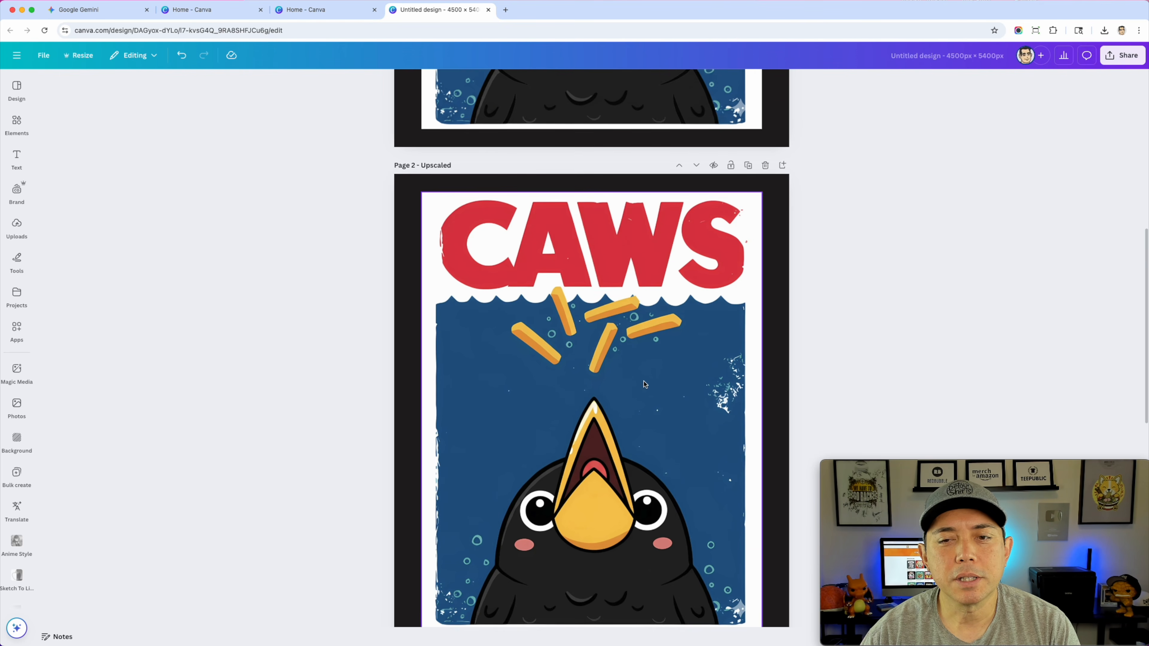
{"action": "scroll", "coordinate": [644, 378], "scroll_direction": "down", "scroll_amount": 1}
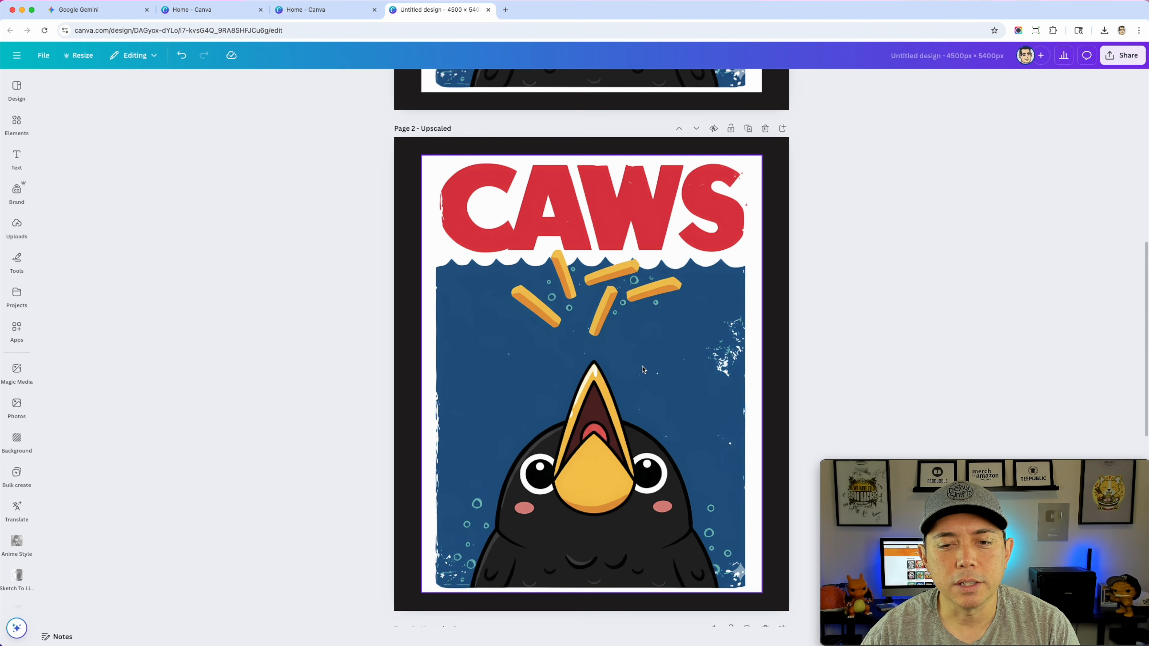
{"action": "scroll", "coordinate": [640, 372], "scroll_direction": "down", "scroll_amount": 5}
{"action": "scroll", "coordinate": [623, 411], "scroll_direction": "down", "scroll_amount": 5}
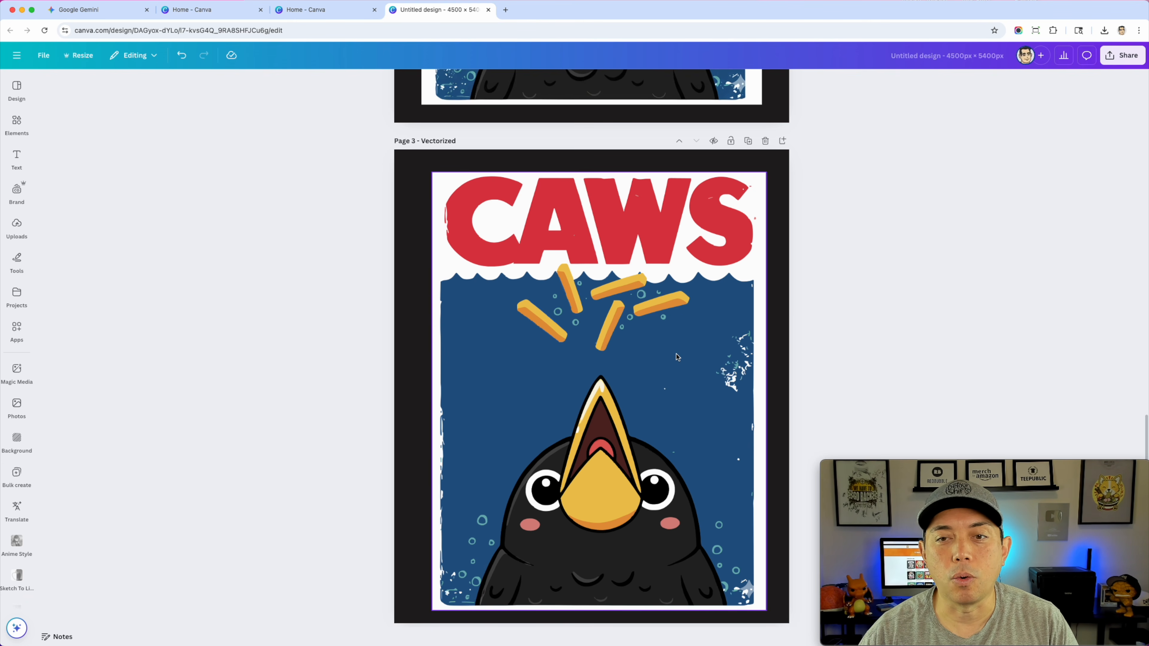
{"action": "left_click", "coordinate": [1119, 63]}
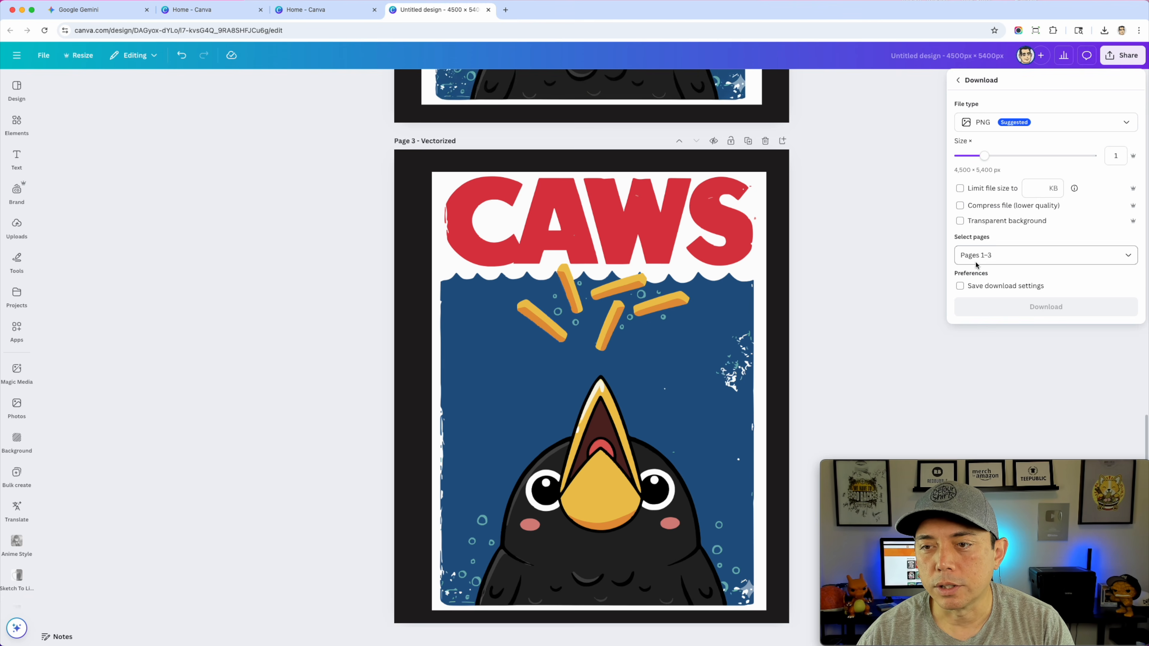
{"action": "left_click", "coordinate": [960, 221]}
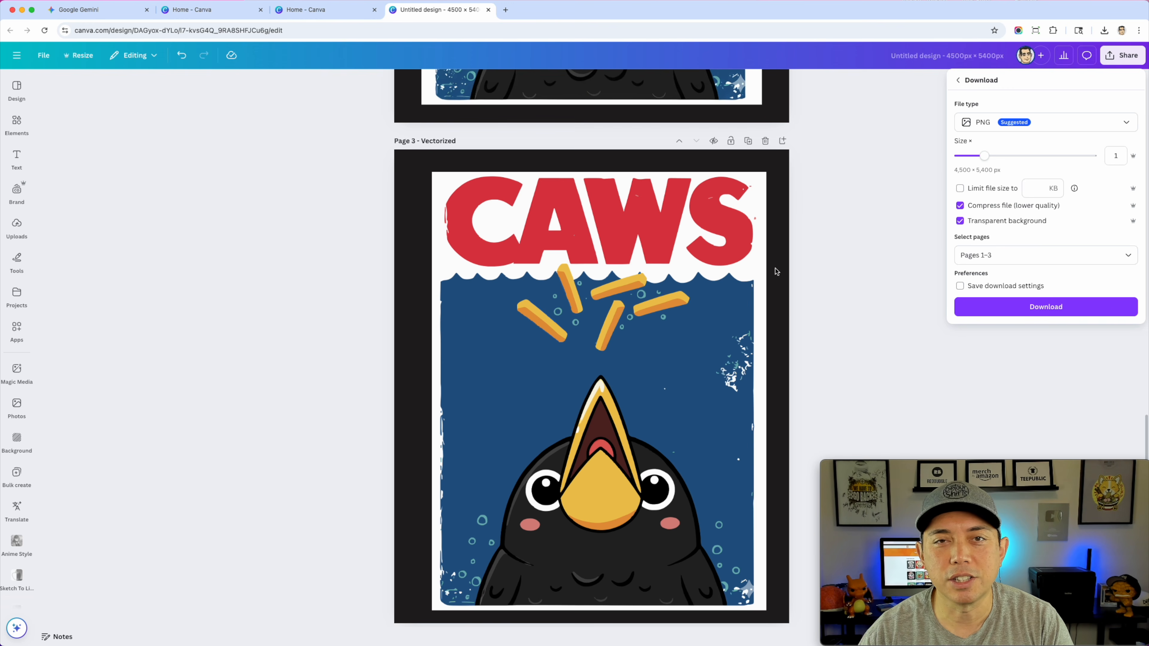
Download the three CAWS pages, open Original.png from the downloaded folder, and arrange both windows so the image is fully in view
{"action": "left_click", "coordinate": [1014, 310]}
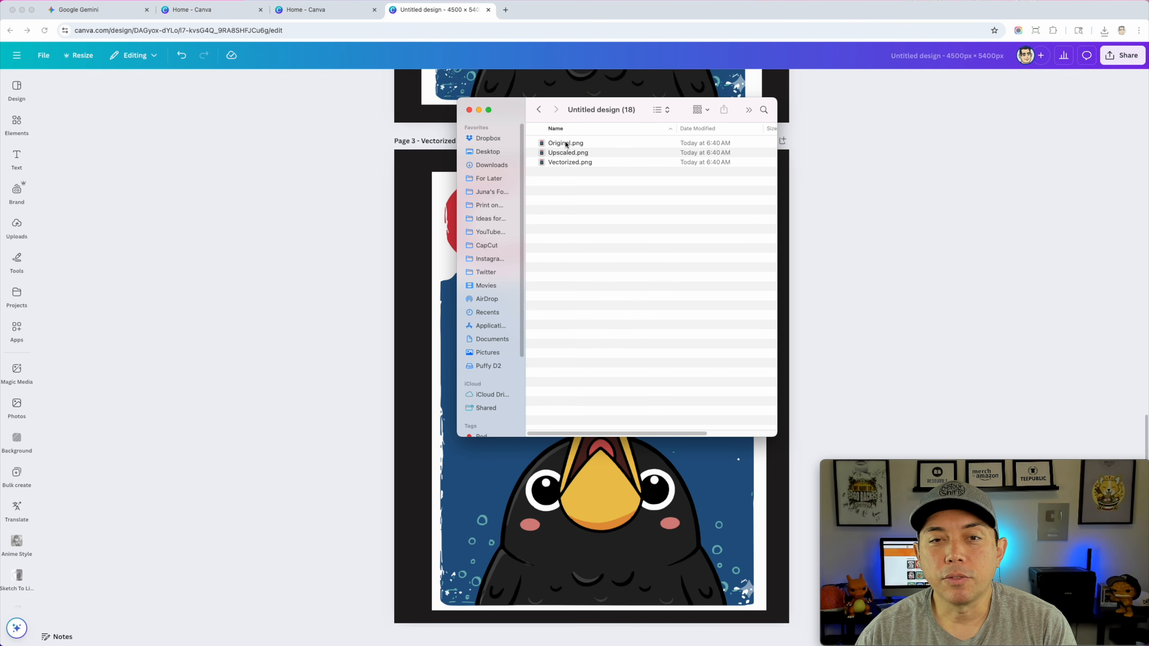
{"action": "left_click_drag", "start_coordinate": [572, 102], "coordinate": [934, 49]}
{"action": "left_click", "coordinate": [931, 92]}
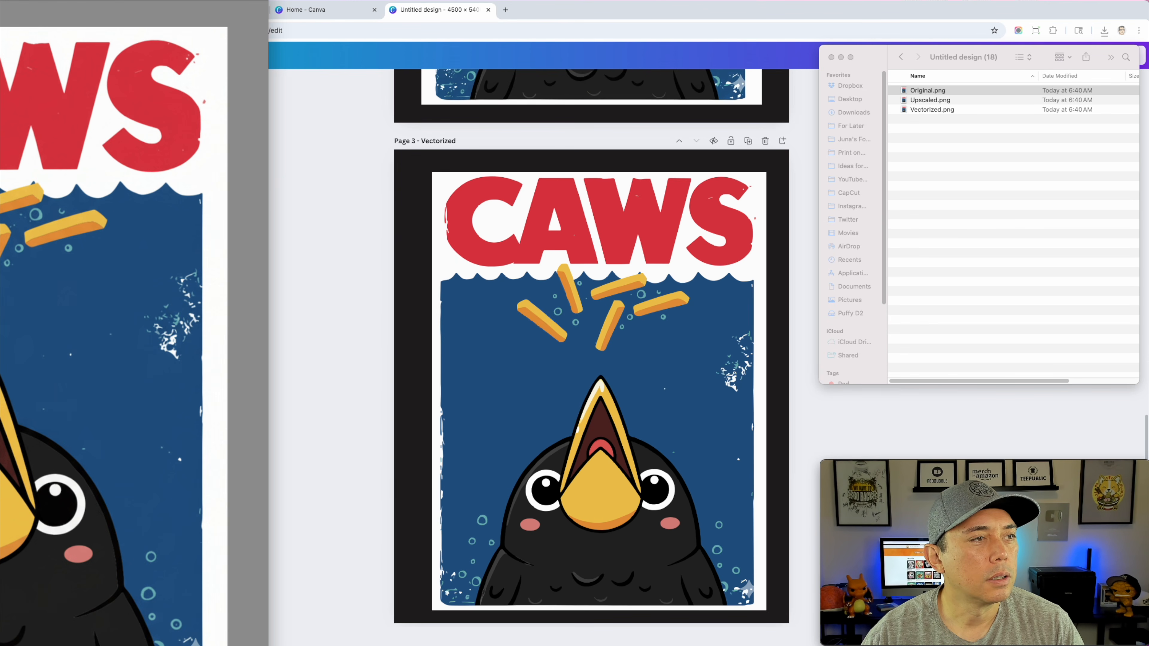
{"action": "left_click_drag", "start_coordinate": [89, 156], "coordinate": [300, 46]}
Examine the beak, fries and red headline lettering of Original.png up close
{"action": "left_click", "coordinate": [359, 48]}
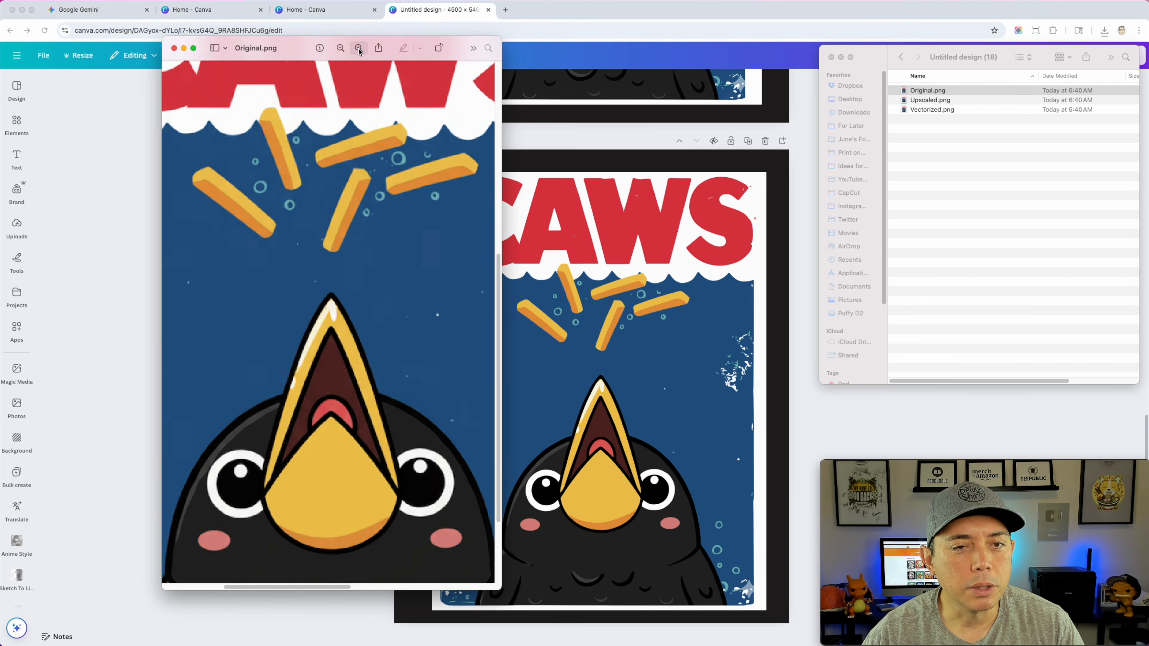
{"action": "left_click", "coordinate": [359, 49]}
{"action": "left_click", "coordinate": [358, 48]}
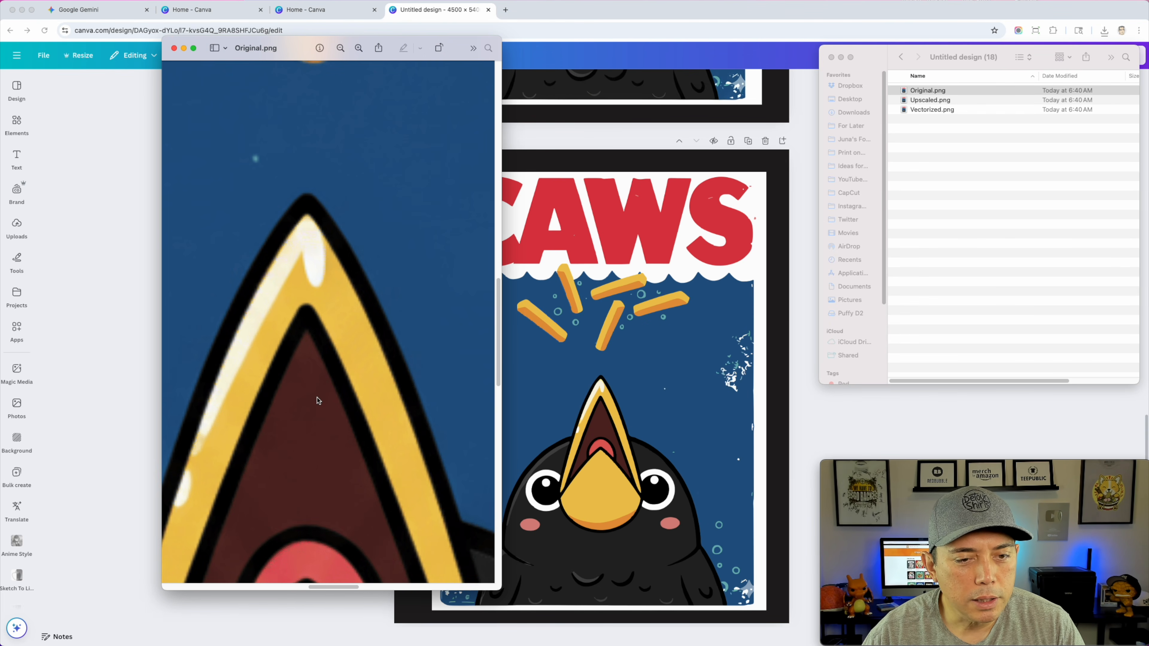
{"action": "scroll", "coordinate": [323, 377], "scroll_direction": "up", "scroll_amount": 15}
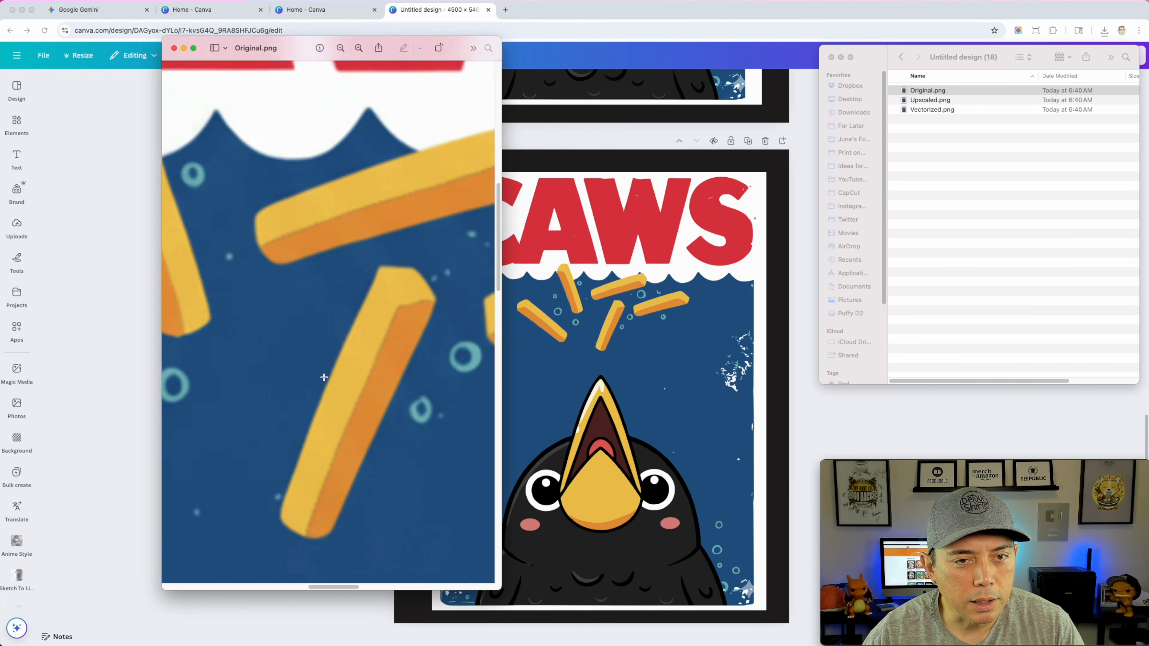
{"action": "scroll", "coordinate": [324, 377], "scroll_direction": "up", "scroll_amount": 15}
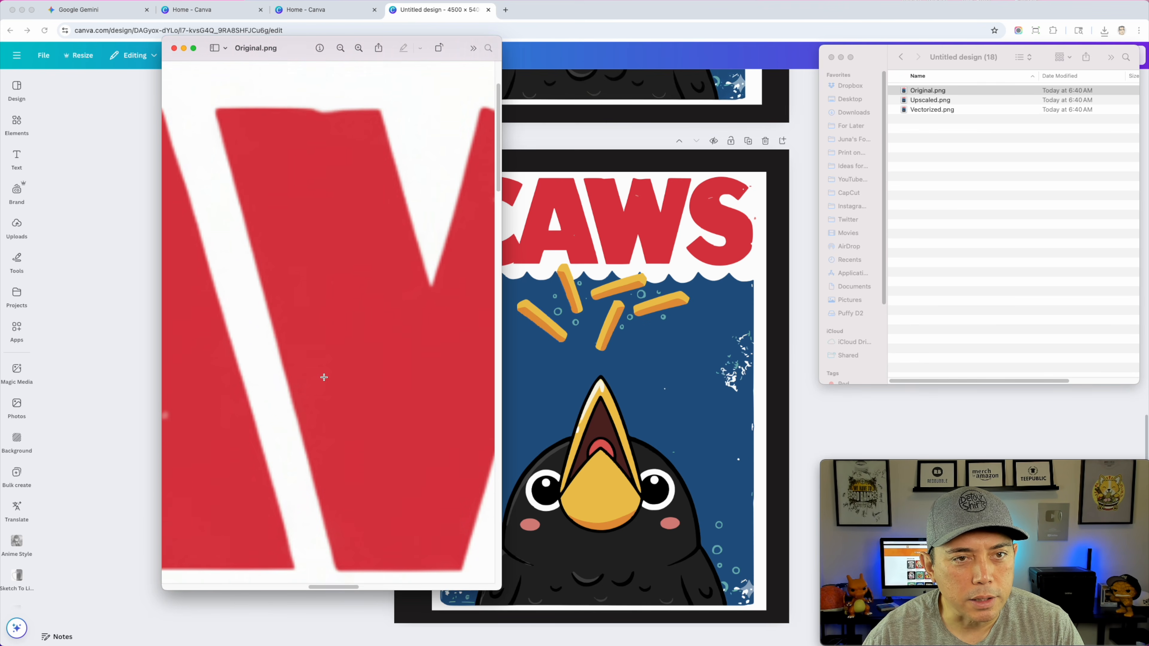
{"action": "scroll", "coordinate": [324, 377], "scroll_direction": "down", "scroll_amount": 10}
Open Upscaled.png next to Original.png and shrink its window slightly
{"action": "left_click_drag", "start_coordinate": [295, 58], "coordinate": [164, 48]}
{"action": "double_click", "coordinate": [909, 101]}
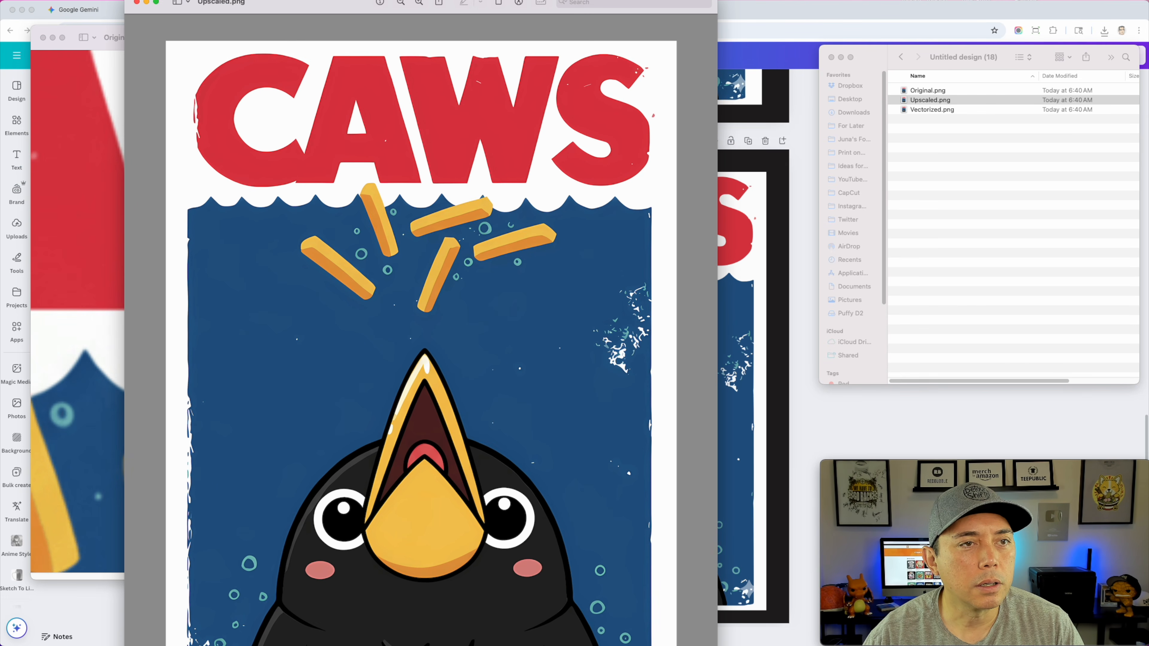
{"action": "left_click_drag", "start_coordinate": [281, 3], "coordinate": [506, 31]}
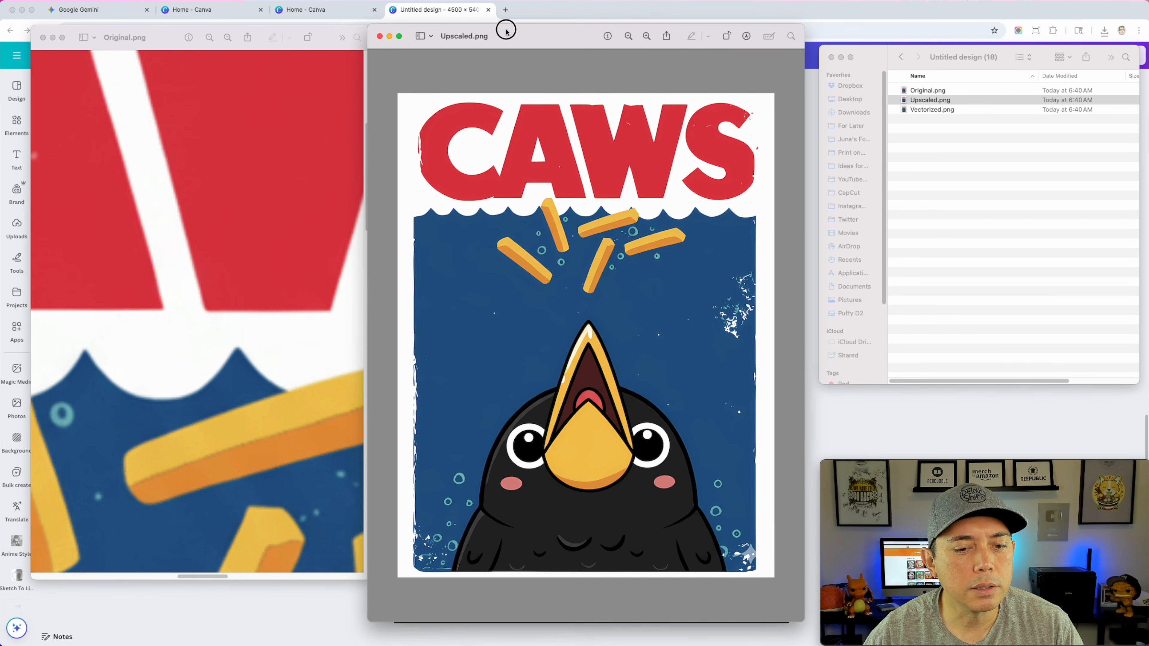
{"action": "left_click_drag", "start_coordinate": [798, 622], "coordinate": [782, 583]}
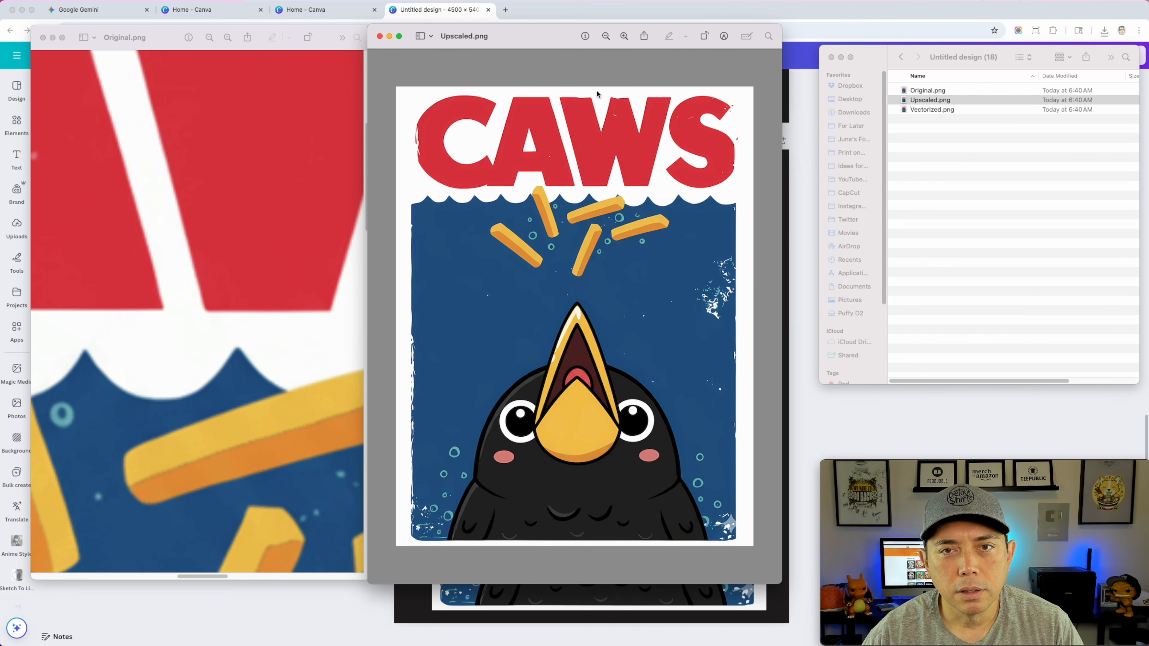
Examine the headline, fries and crow's beak in Upscaled.png up close, comparing the lettering with Original.png
{"action": "left_click", "coordinate": [624, 37]}
{"action": "left_click", "coordinate": [624, 37]}
{"action": "left_click", "coordinate": [622, 35]}
{"action": "scroll", "coordinate": [584, 254], "scroll_direction": "up", "scroll_amount": 10}
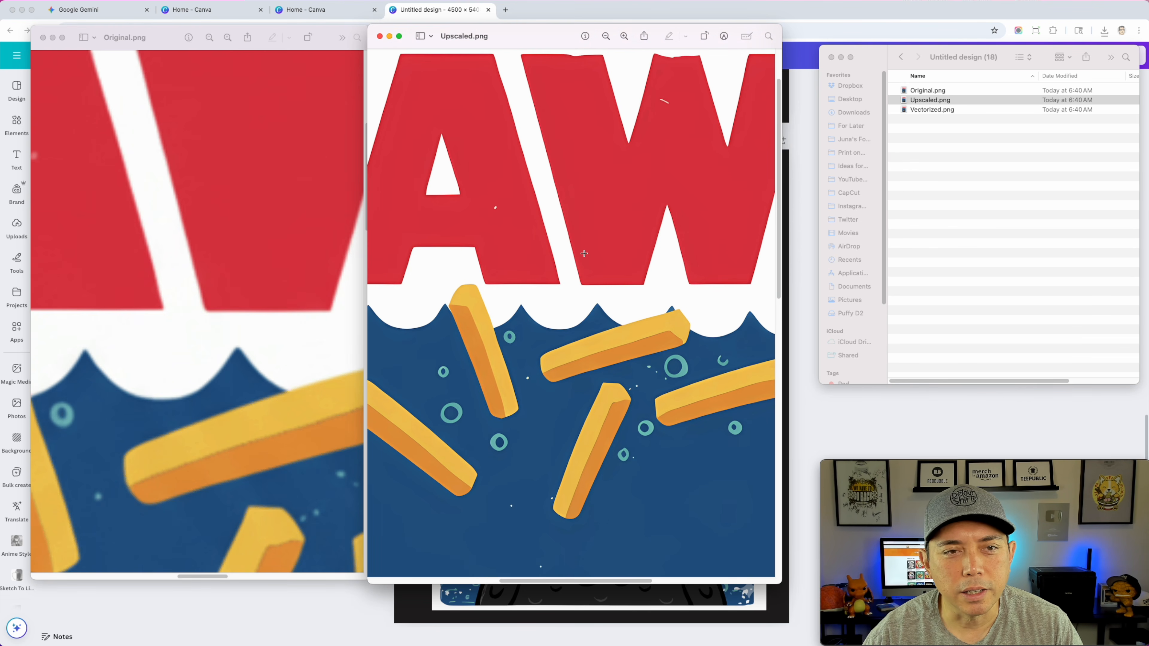
{"action": "left_click", "coordinate": [622, 37]}
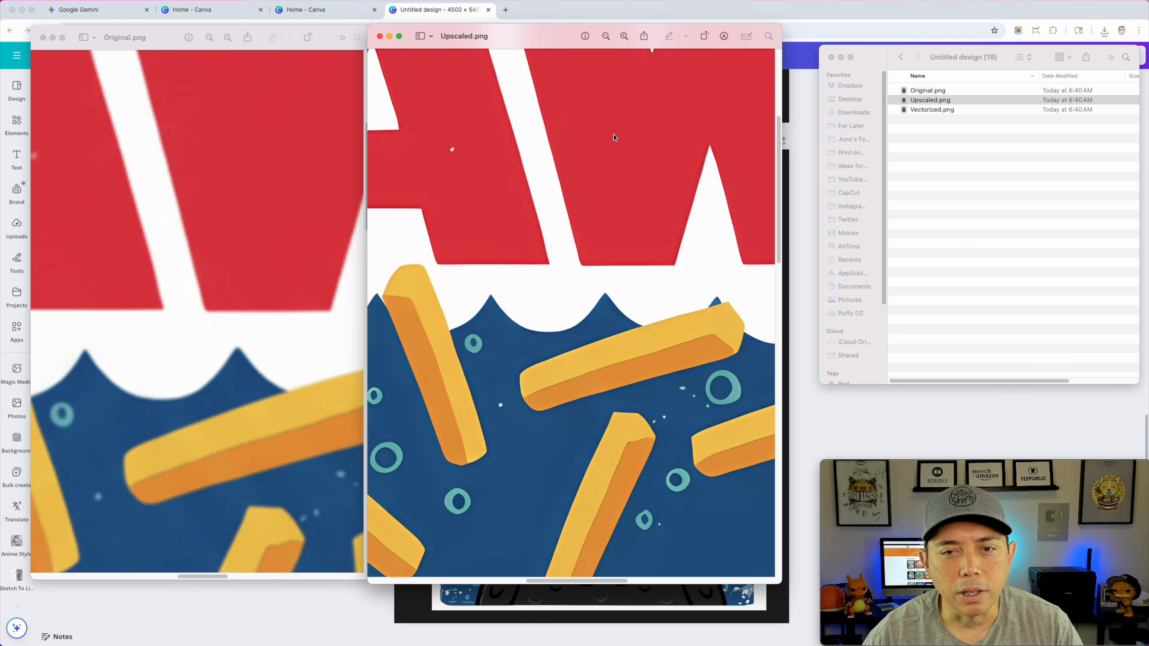
{"action": "scroll", "coordinate": [605, 235], "scroll_direction": "down", "scroll_amount": 15}
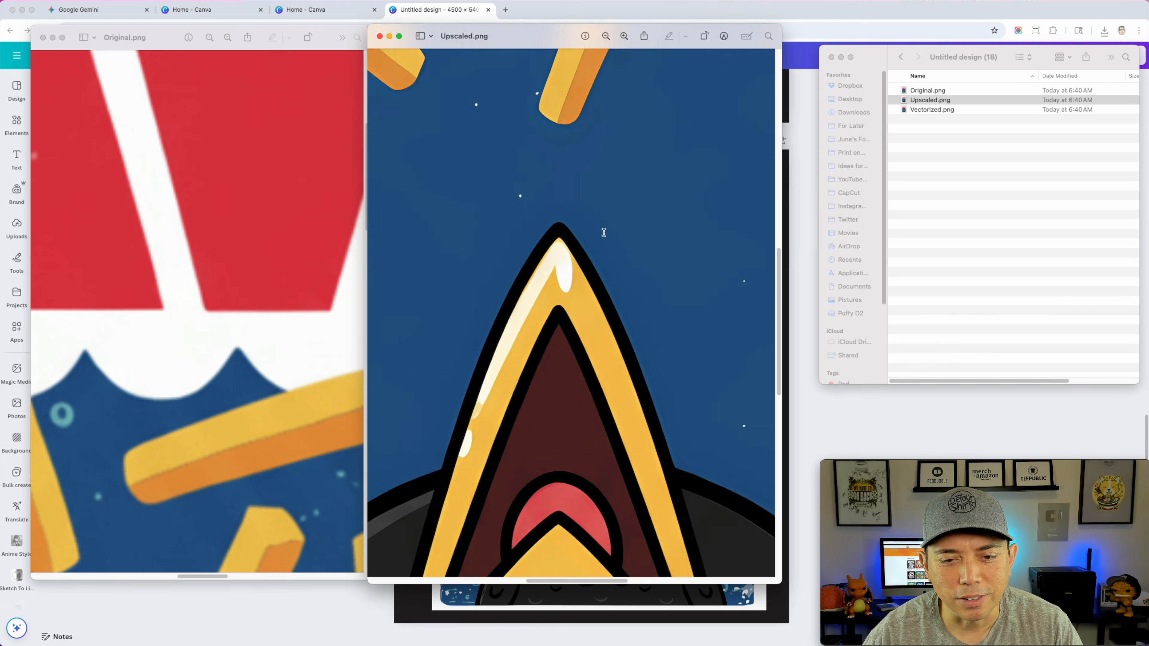
{"action": "scroll", "coordinate": [603, 233], "scroll_direction": "down", "scroll_amount": 8}
{"action": "scroll", "coordinate": [604, 232], "scroll_direction": "up", "scroll_amount": 15}
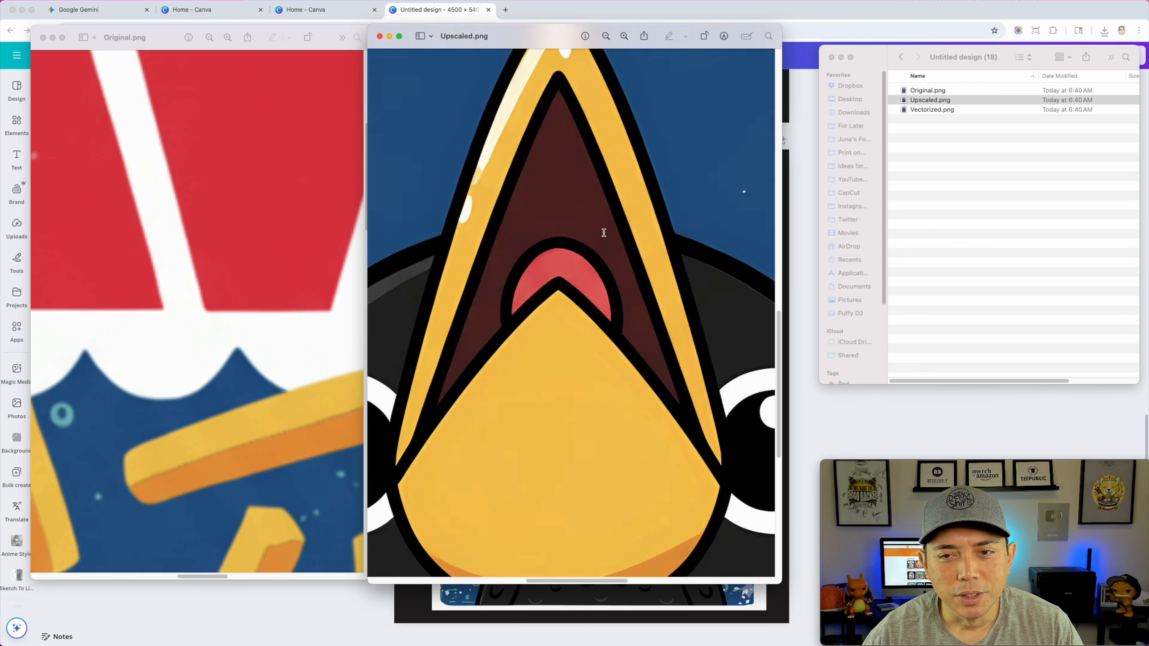
{"action": "scroll", "coordinate": [604, 233], "scroll_direction": "up", "scroll_amount": 10}
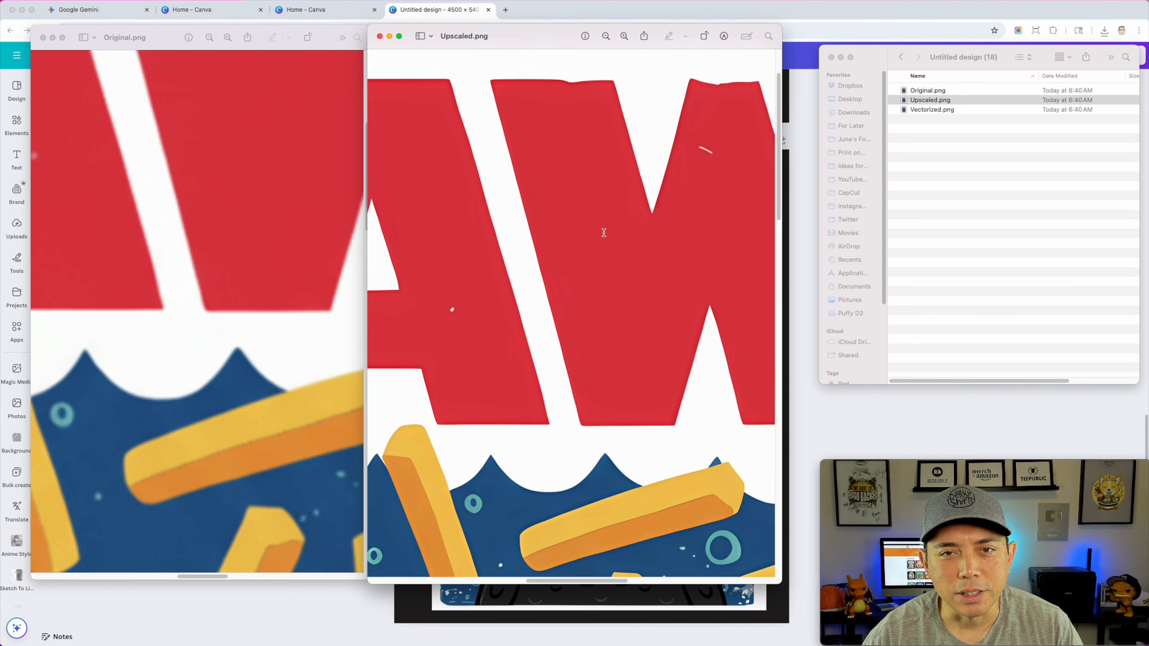
Open Vectorized.png and arrange its slightly reduced window alongside Original.png and Upscaled.png
{"action": "left_click_drag", "start_coordinate": [505, 36], "coordinate": [301, 36]}
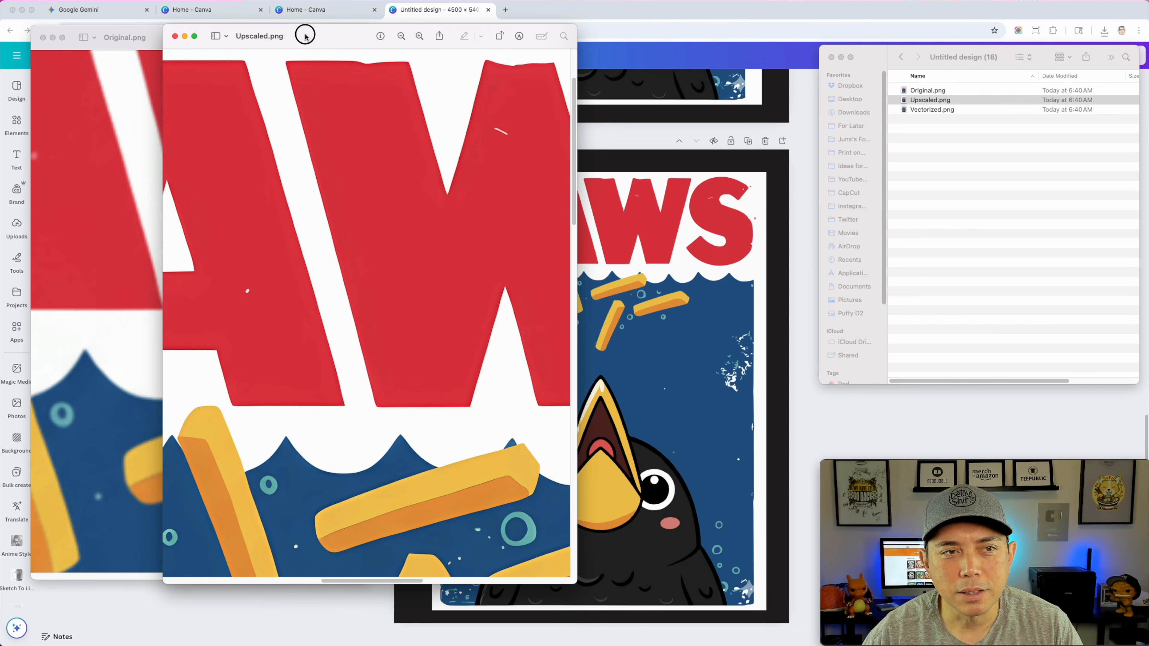
{"action": "double_click", "coordinate": [919, 111]}
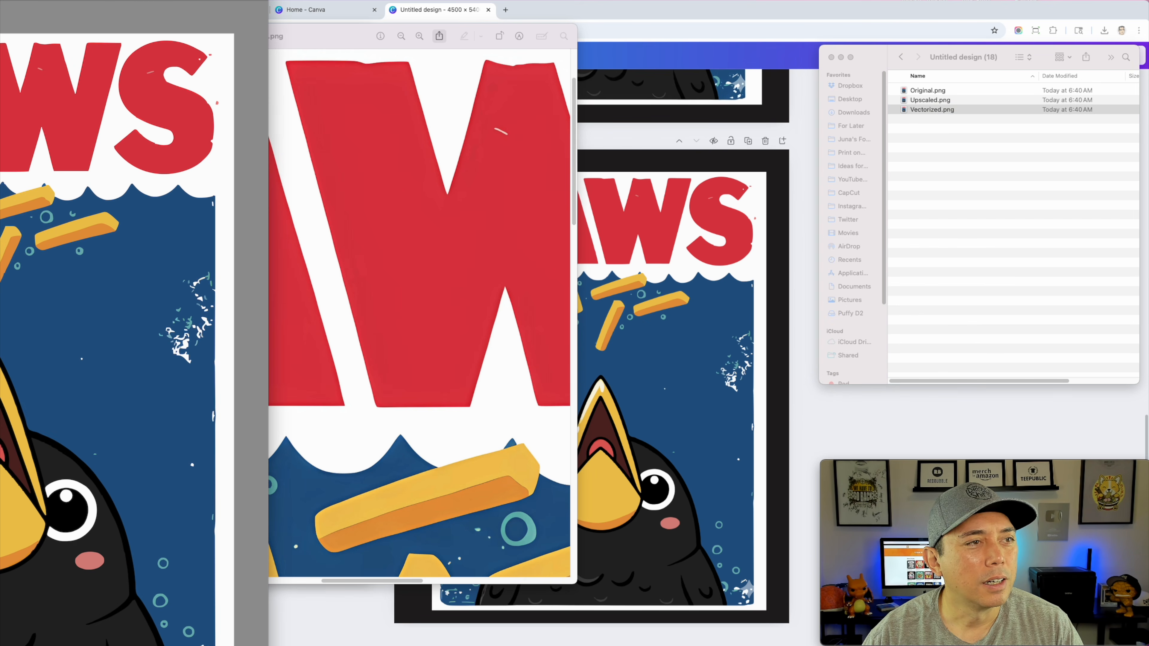
{"action": "left_click_drag", "start_coordinate": [0, 0], "coordinate": [321, 26]}
{"action": "left_click_drag", "start_coordinate": [152, 13], "coordinate": [297, 160]}
{"action": "left_click_drag", "start_coordinate": [474, 168], "coordinate": [467, 31]}
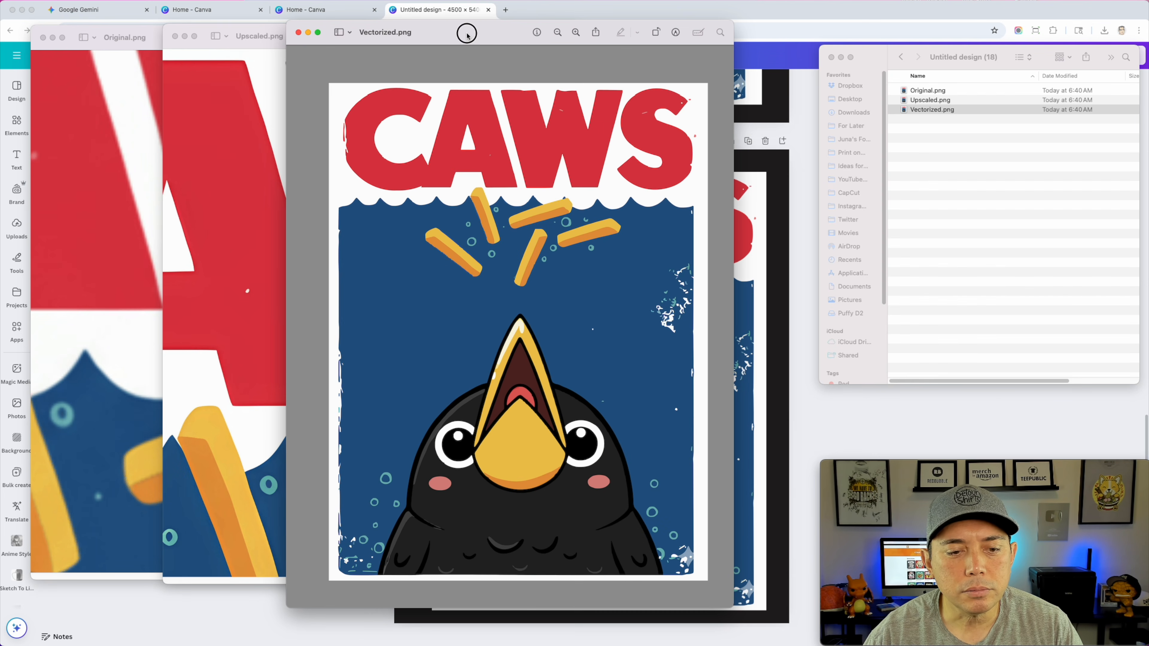
{"action": "left_click_drag", "start_coordinate": [729, 610], "coordinate": [724, 592]}
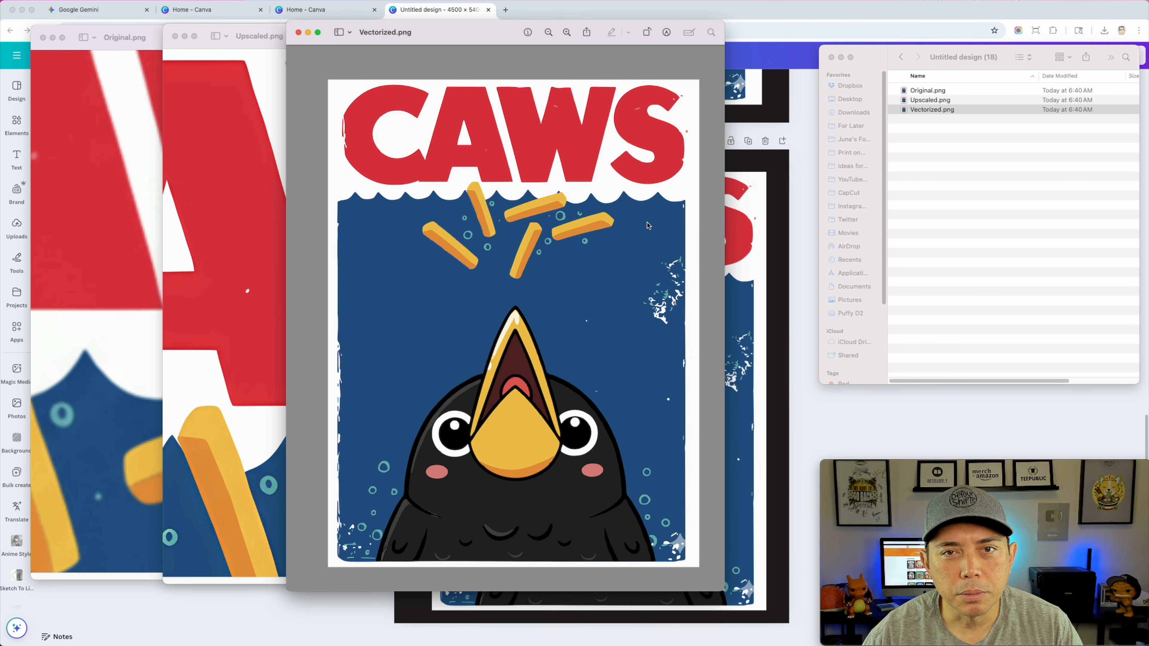
Examine the beak, fries and headline edges in Vectorized.png at high magnification
{"action": "left_click", "coordinate": [566, 32]}
{"action": "left_click", "coordinate": [566, 32]}
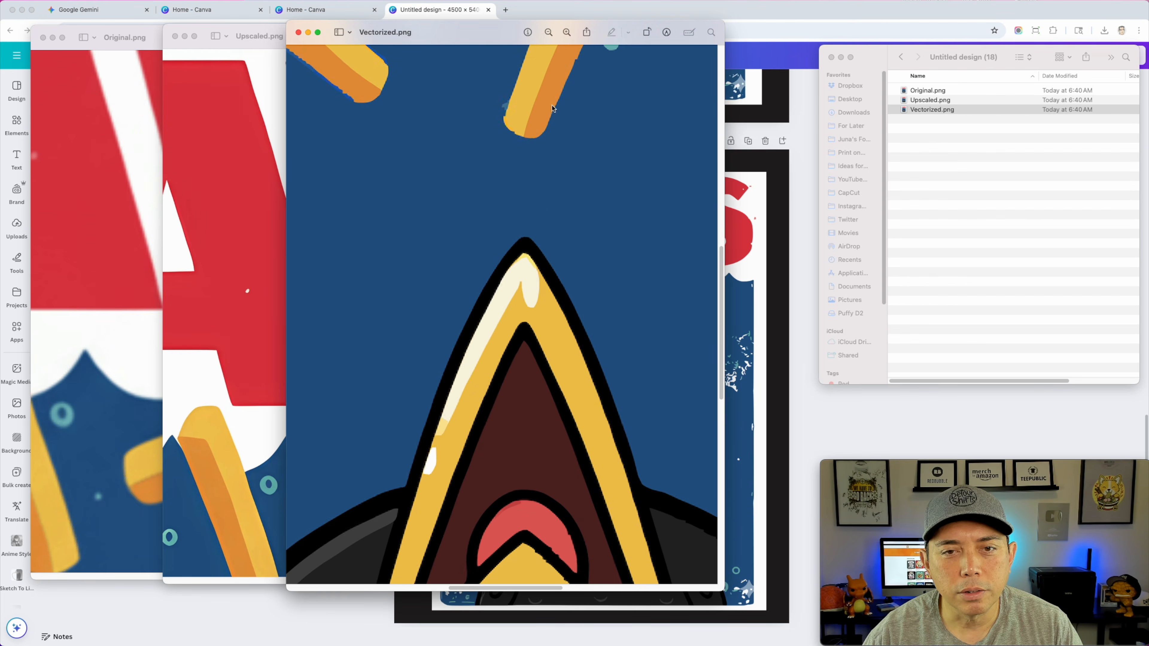
{"action": "scroll", "coordinate": [557, 280], "scroll_direction": "up", "scroll_amount": 5}
{"action": "scroll", "coordinate": [556, 280], "scroll_direction": "up", "scroll_amount": 5}
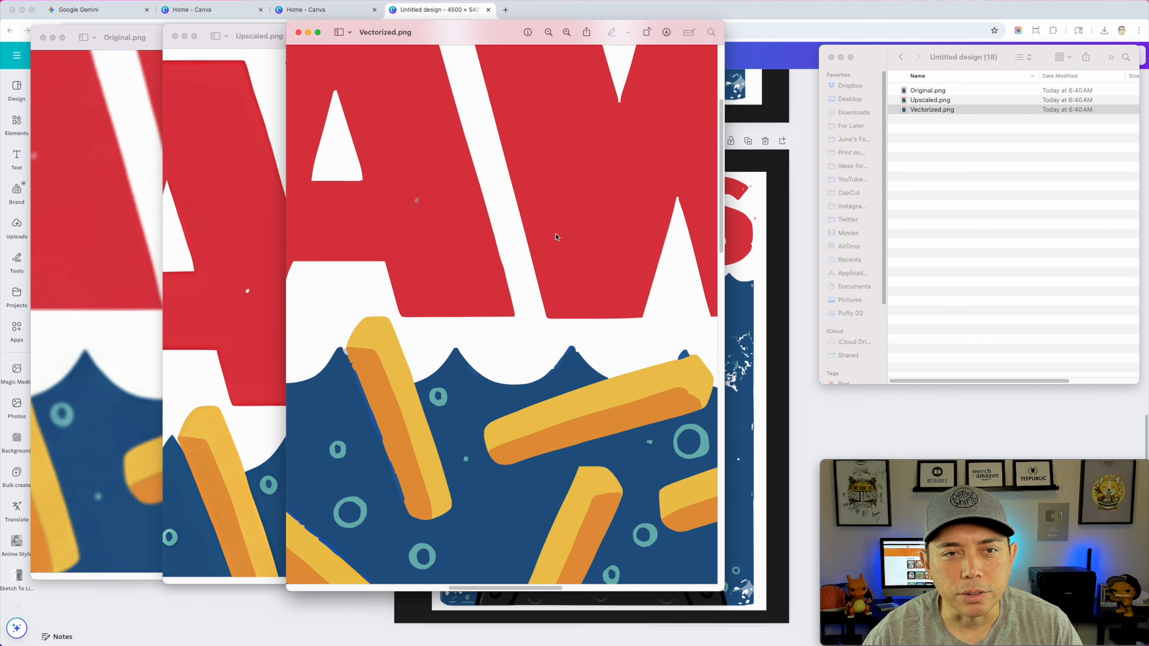
Bring Upscaled.png forward beside Vectorized.png and examine it from the headline down to the crow's chest feathers
{"action": "left_click_drag", "start_coordinate": [527, 21], "coordinate": [648, 19]}
{"action": "left_click", "coordinate": [338, 191]}
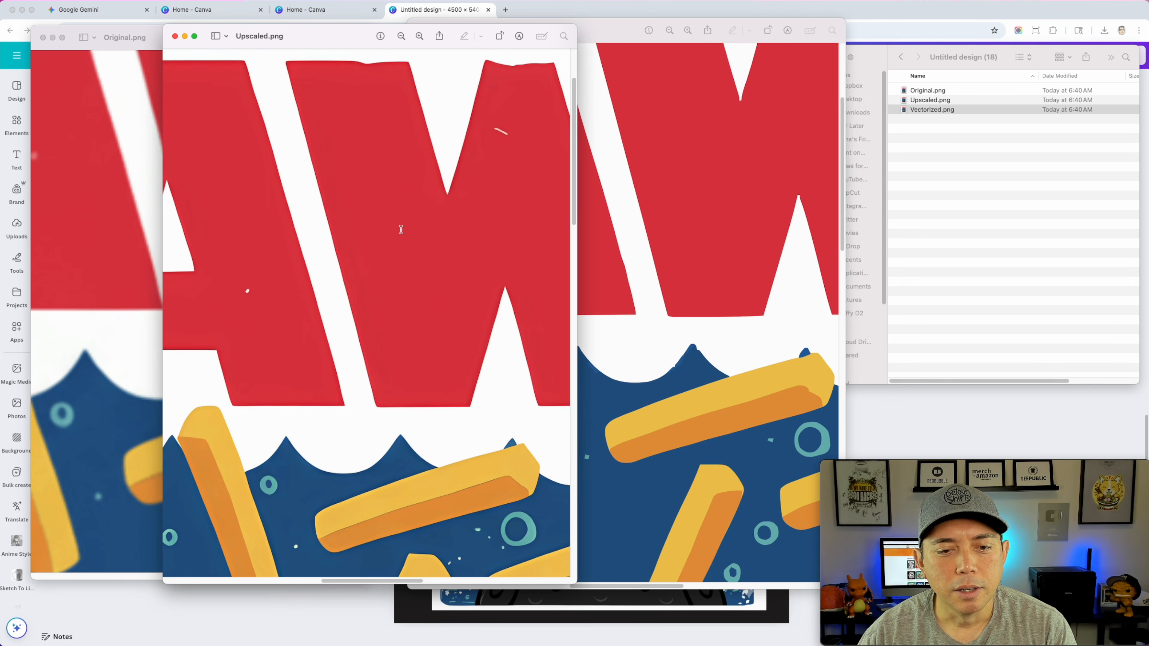
{"action": "scroll", "coordinate": [401, 229], "scroll_direction": "down", "scroll_amount": 10}
{"action": "scroll", "coordinate": [401, 230], "scroll_direction": "down", "scroll_amount": 10}
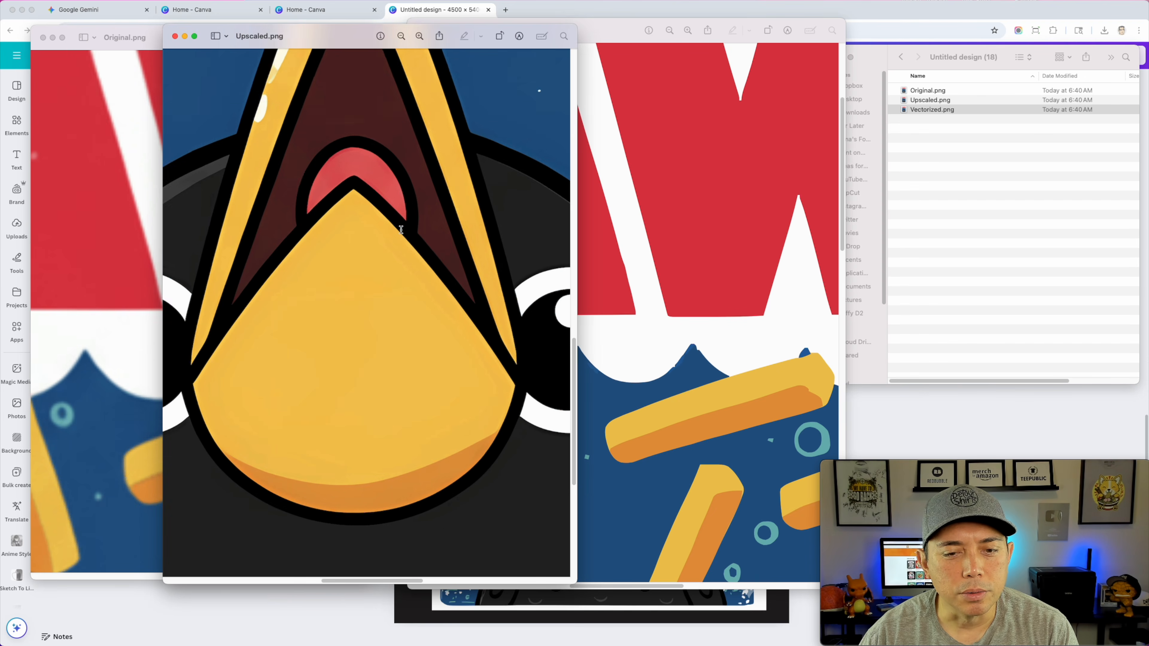
{"action": "scroll", "coordinate": [401, 230], "scroll_direction": "down", "scroll_amount": 4}
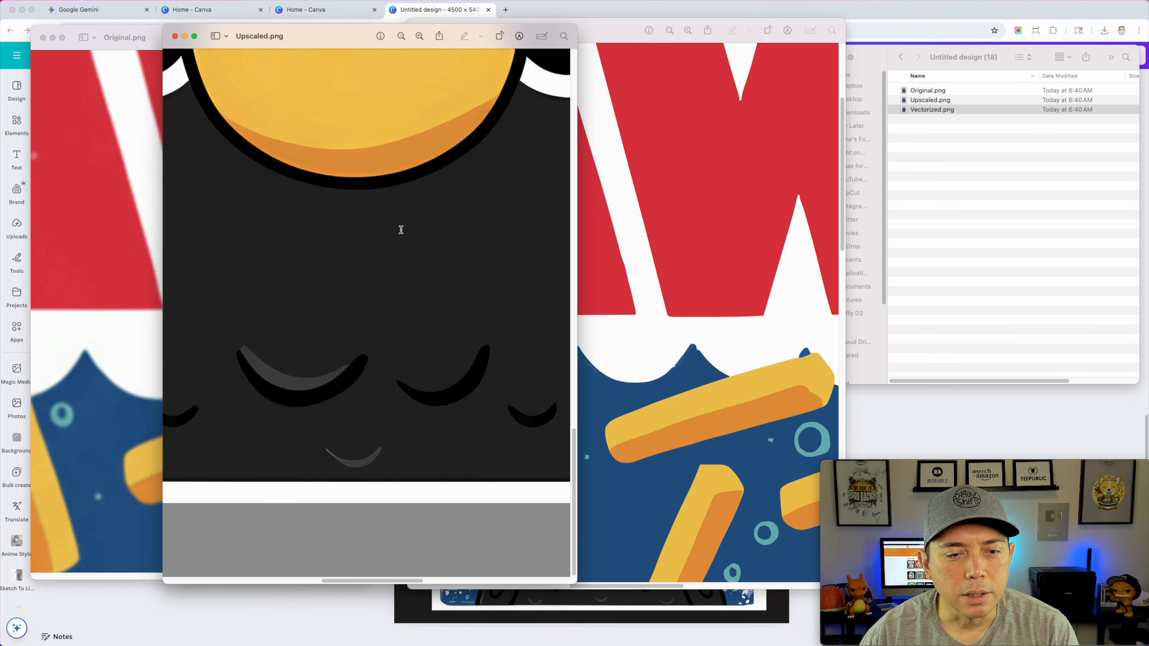
{"action": "scroll", "coordinate": [401, 230], "scroll_direction": "up", "scroll_amount": 20}
Examine the fries and the beak's outline in Vectorized.png up close, and return to a view of the full design
{"action": "left_click", "coordinate": [652, 213]}
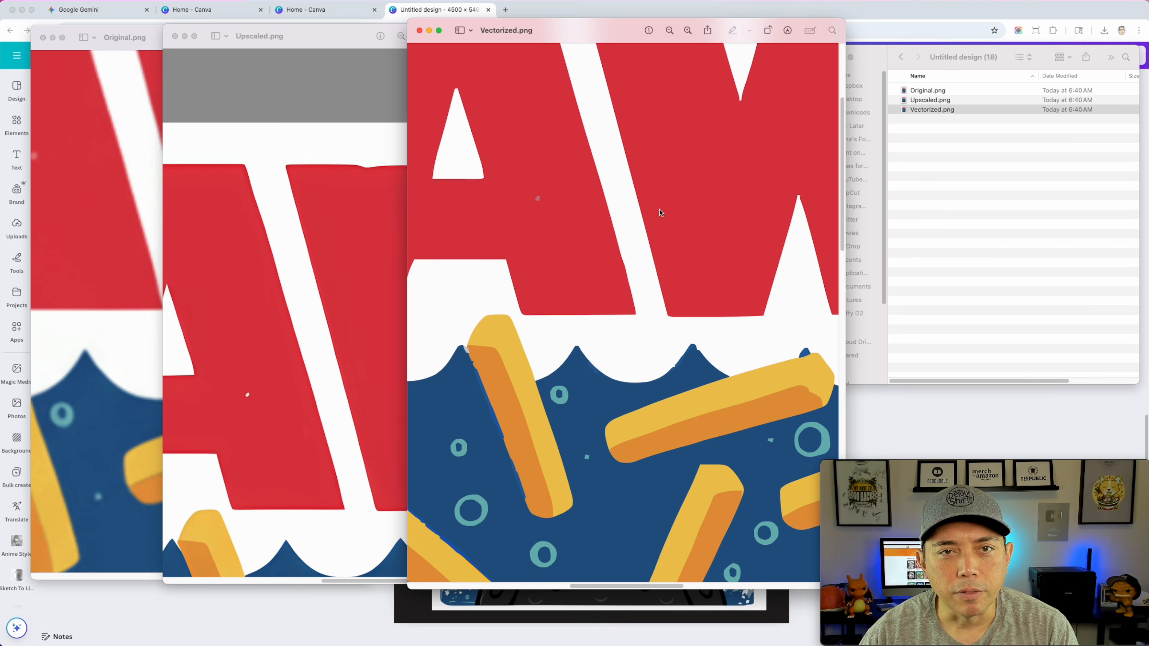
{"action": "scroll", "coordinate": [659, 213], "scroll_direction": "up", "scroll_amount": 5}
{"action": "scroll", "coordinate": [660, 211], "scroll_direction": "down", "scroll_amount": 10}
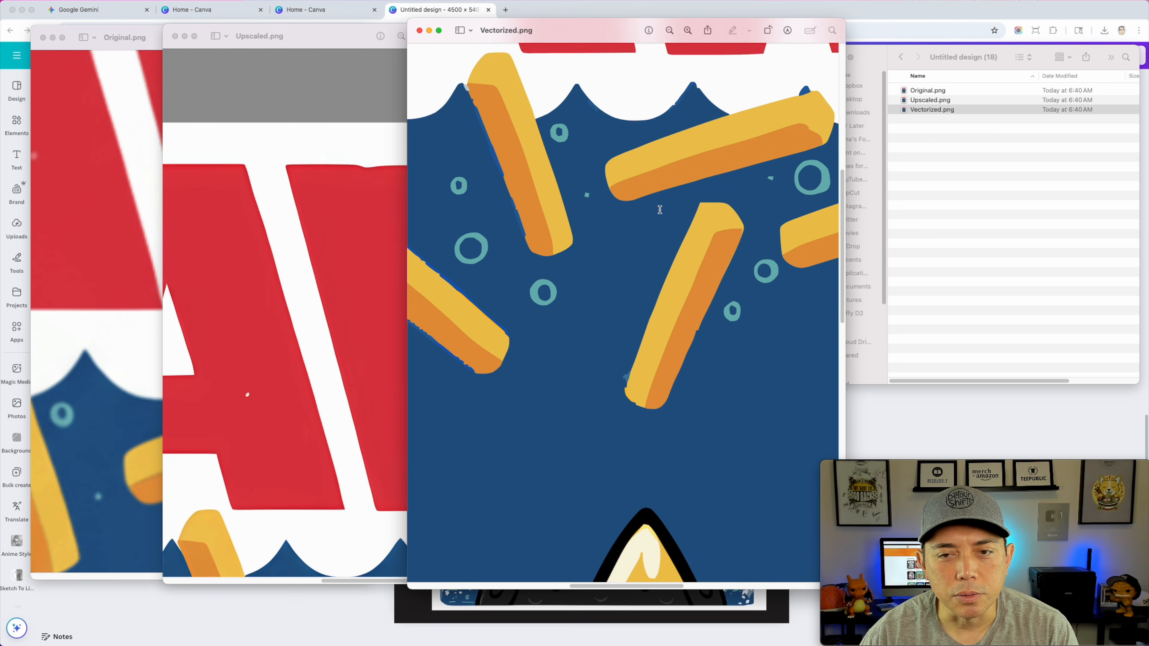
{"action": "scroll", "coordinate": [659, 210], "scroll_direction": "down", "scroll_amount": 10}
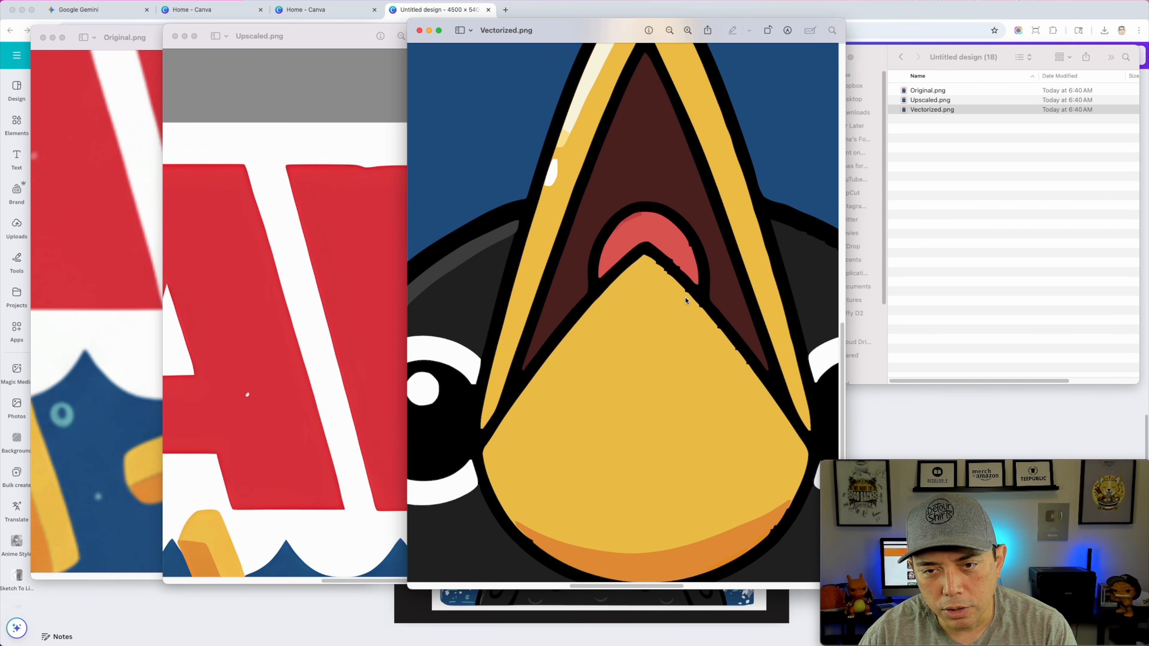
{"action": "left_click", "coordinate": [687, 30]}
{"action": "scroll", "coordinate": [734, 295], "scroll_direction": "up", "scroll_amount": 2}
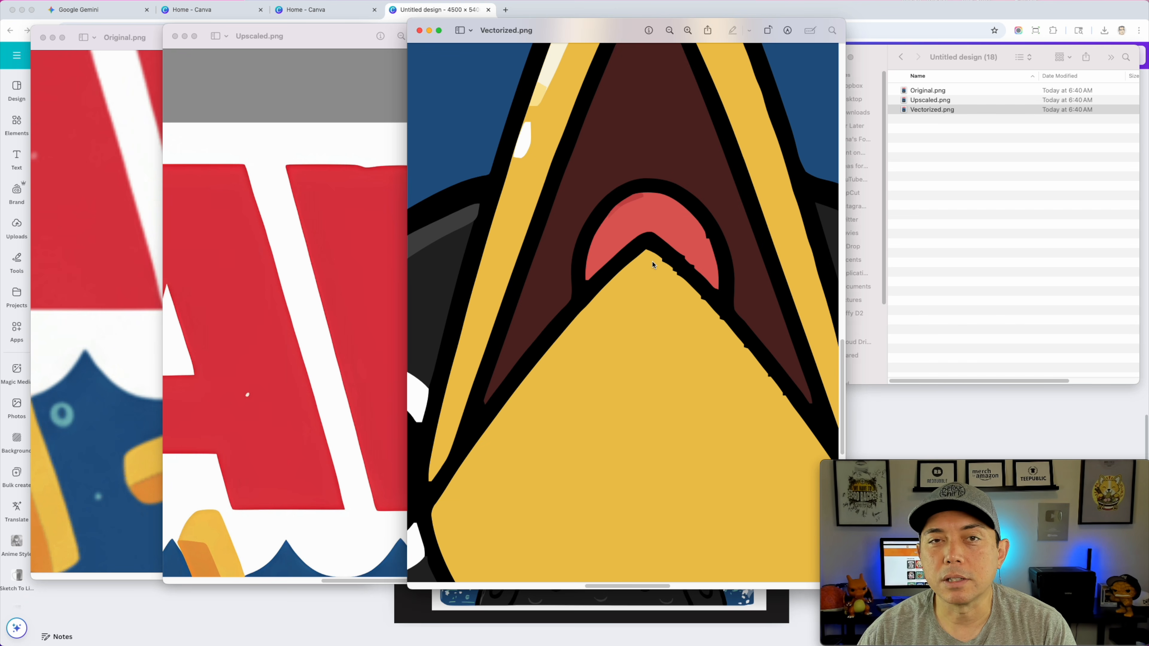
{"action": "left_click", "coordinate": [668, 30]}
{"action": "left_click", "coordinate": [669, 30]}
{"action": "left_click", "coordinate": [666, 31]}
{"action": "left_click", "coordinate": [666, 31]}
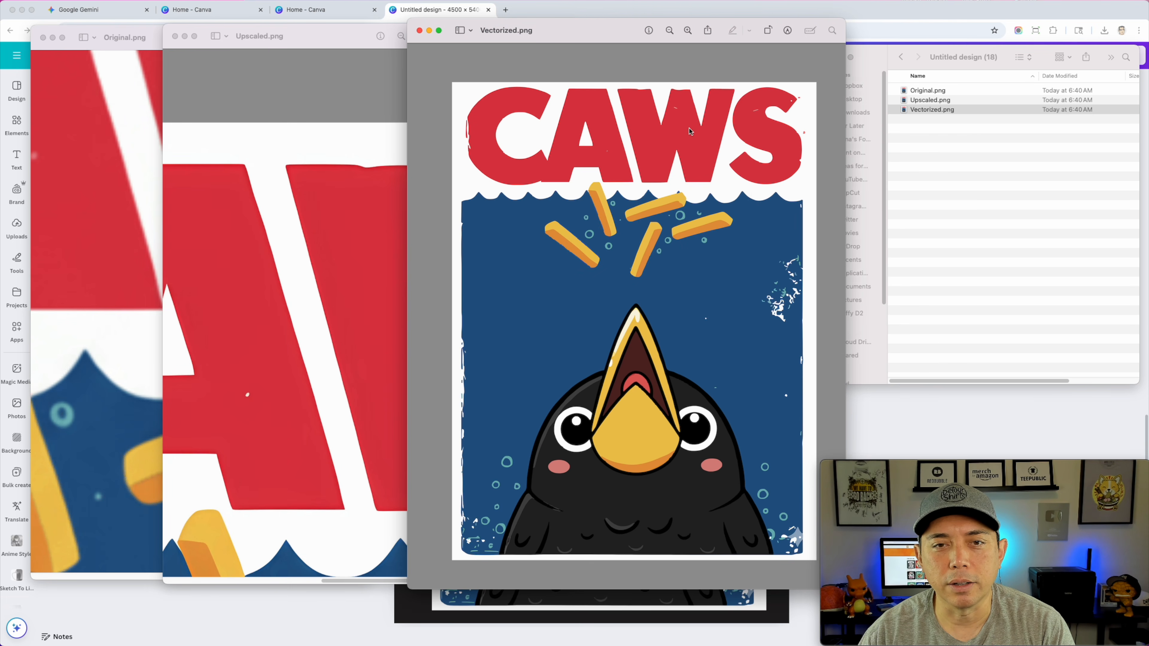
Examine the beak in Upscaled.png up close, and compare the full design with Vectorized.png
{"action": "left_click", "coordinate": [372, 149]}
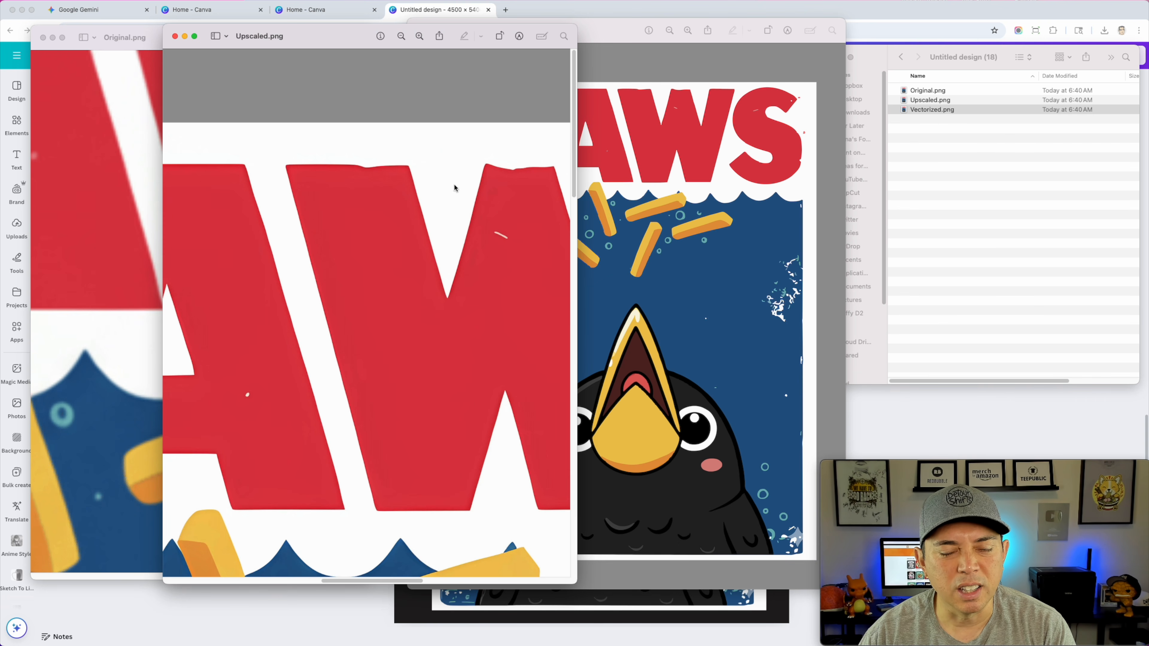
{"action": "scroll", "coordinate": [441, 145], "scroll_direction": "down", "scroll_amount": 15}
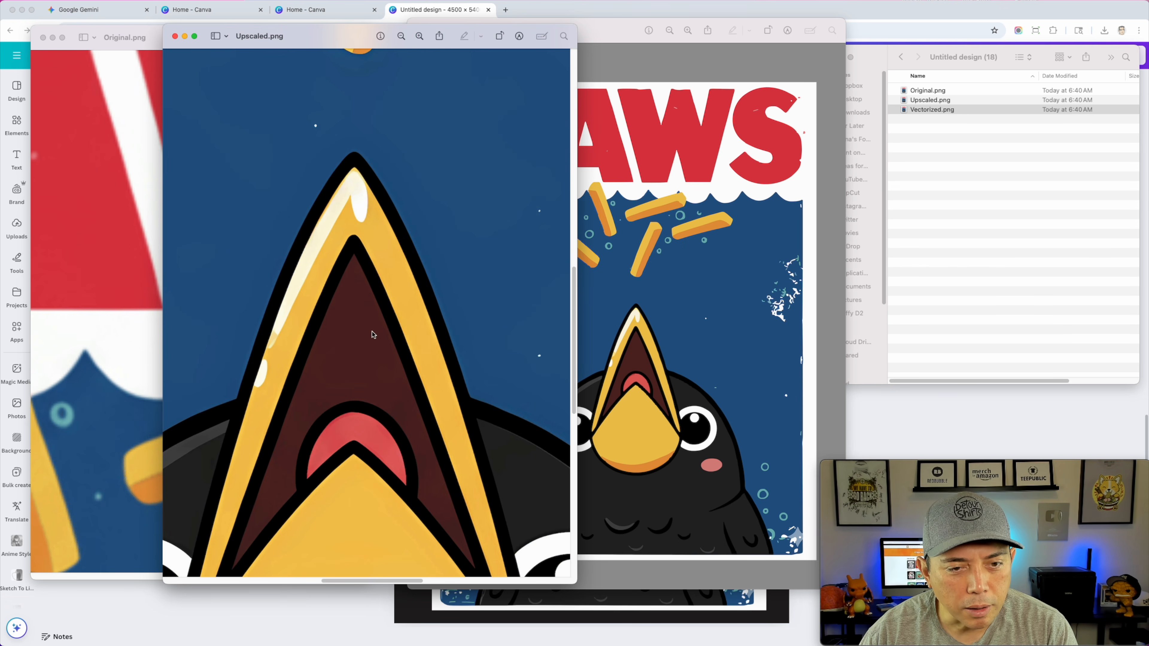
{"action": "scroll", "coordinate": [372, 335], "scroll_direction": "down", "scroll_amount": 5}
{"action": "left_click", "coordinate": [420, 35]}
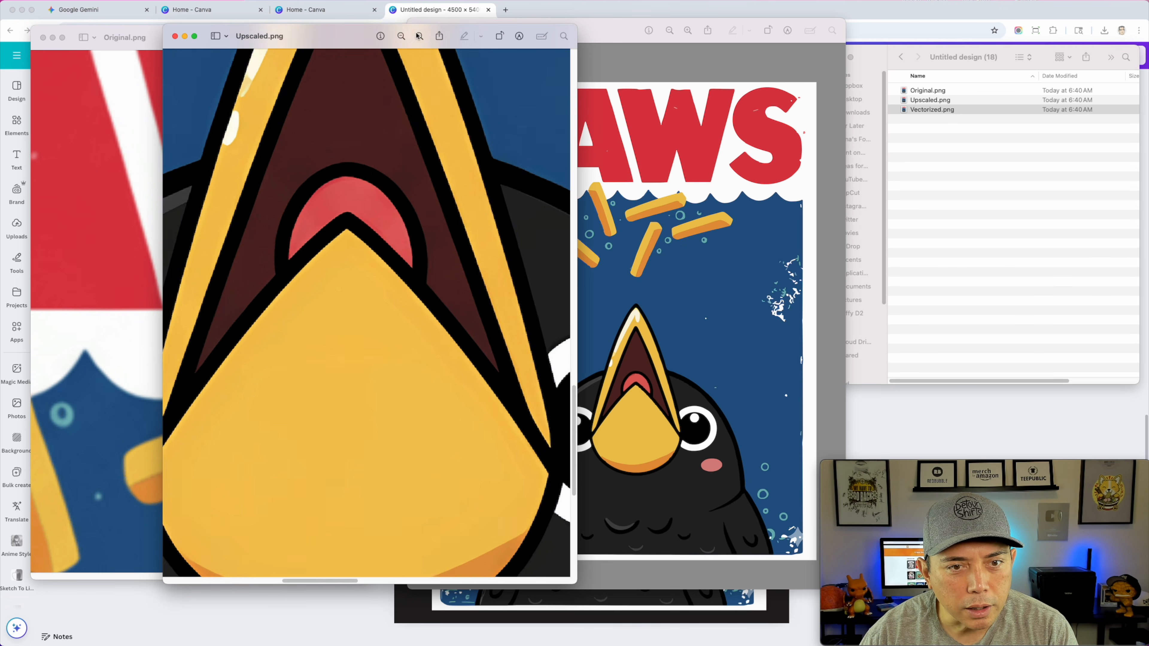
{"action": "left_click", "coordinate": [419, 36]}
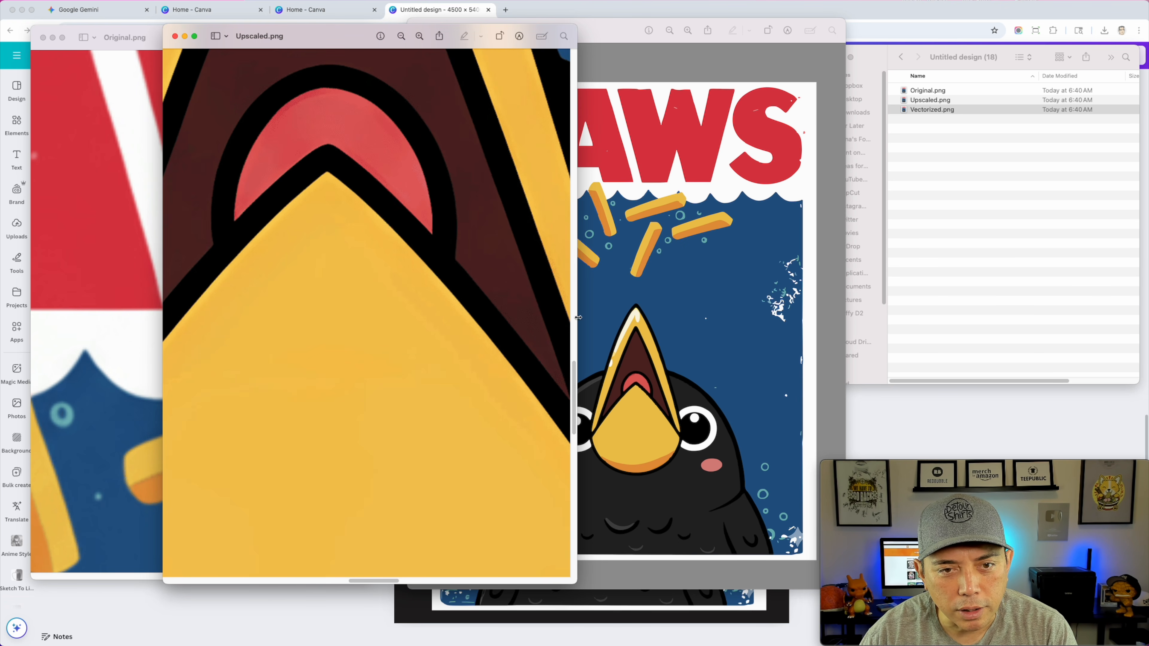
{"action": "left_click", "coordinate": [401, 36]}
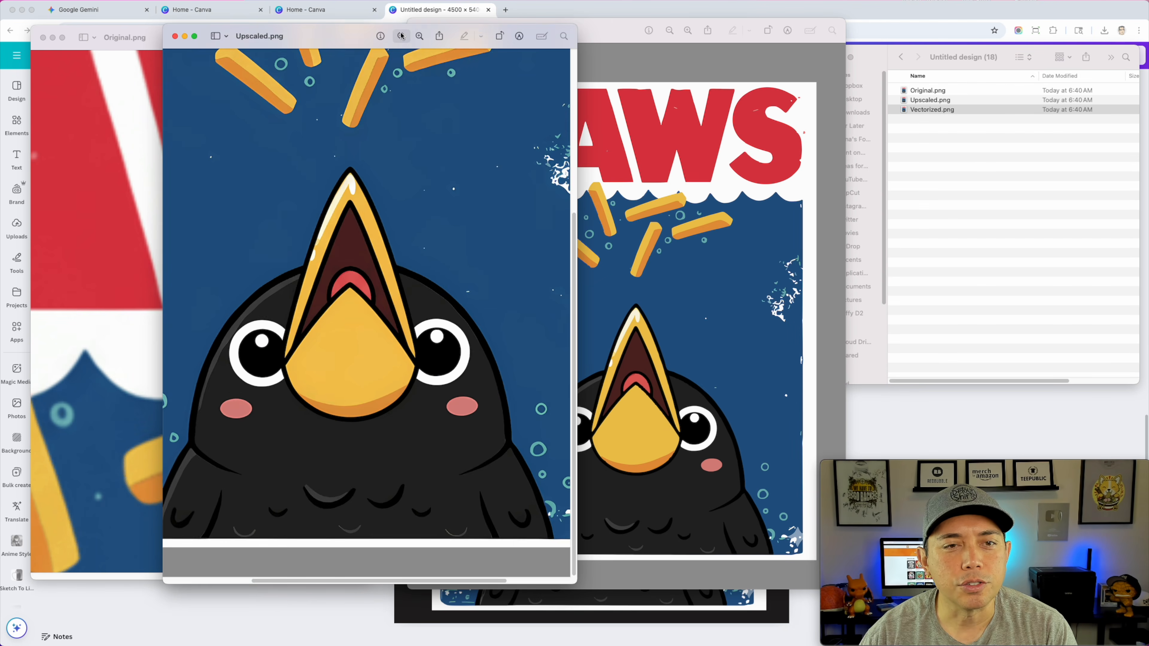
{"action": "left_click", "coordinate": [401, 36]}
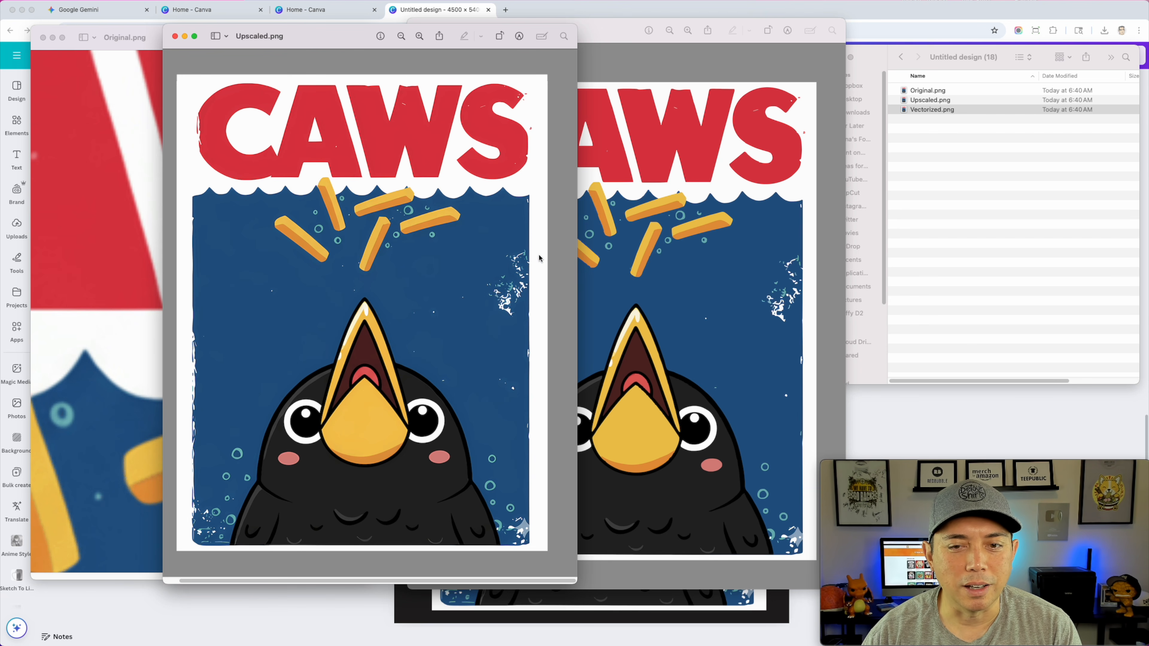
{"action": "left_click", "coordinate": [636, 146]}
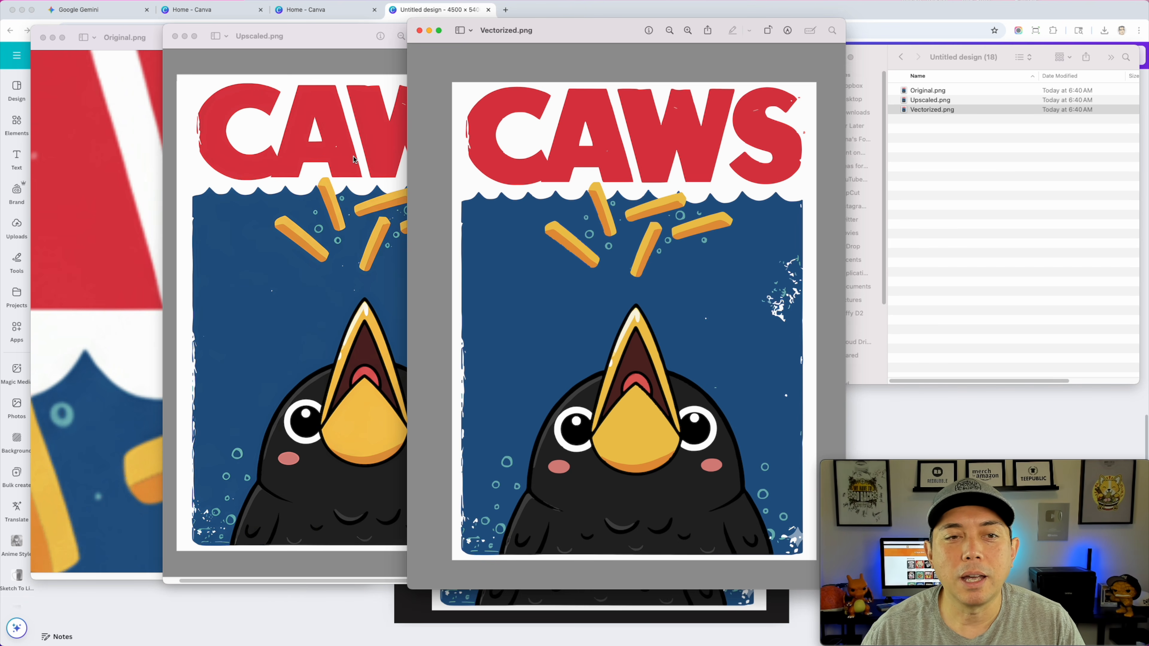
Arrange the Upscaled.png and Vectorized.png previews side by side and compare the full CAWS design in both
{"action": "left_click", "coordinate": [280, 195]}
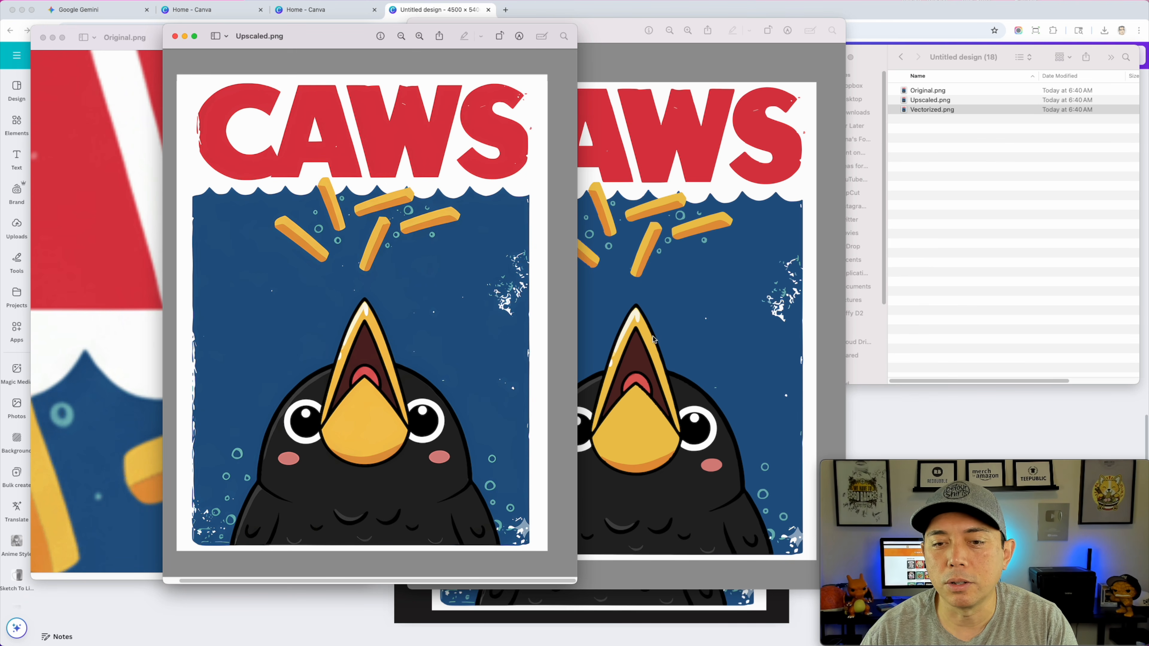
{"action": "left_click", "coordinate": [624, 310]}
{"action": "left_click_drag", "start_coordinate": [583, 41], "coordinate": [730, 39]}
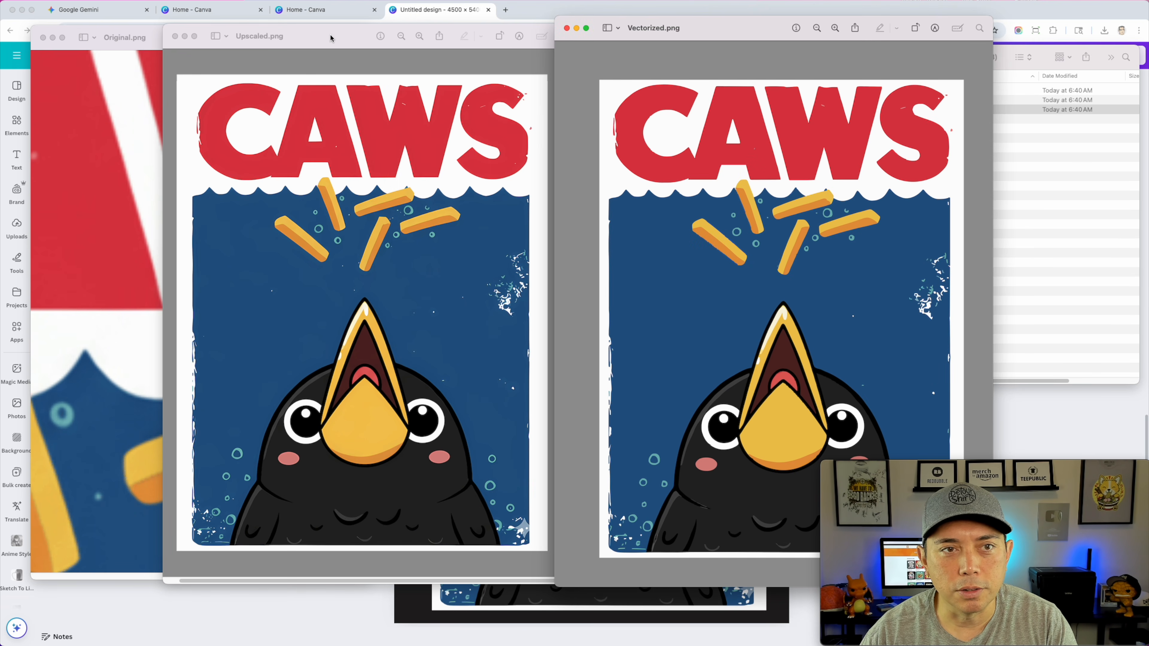
{"action": "left_click_drag", "start_coordinate": [331, 38], "coordinate": [222, 24]}
{"action": "left_click_drag", "start_coordinate": [738, 29], "coordinate": [636, 21]}
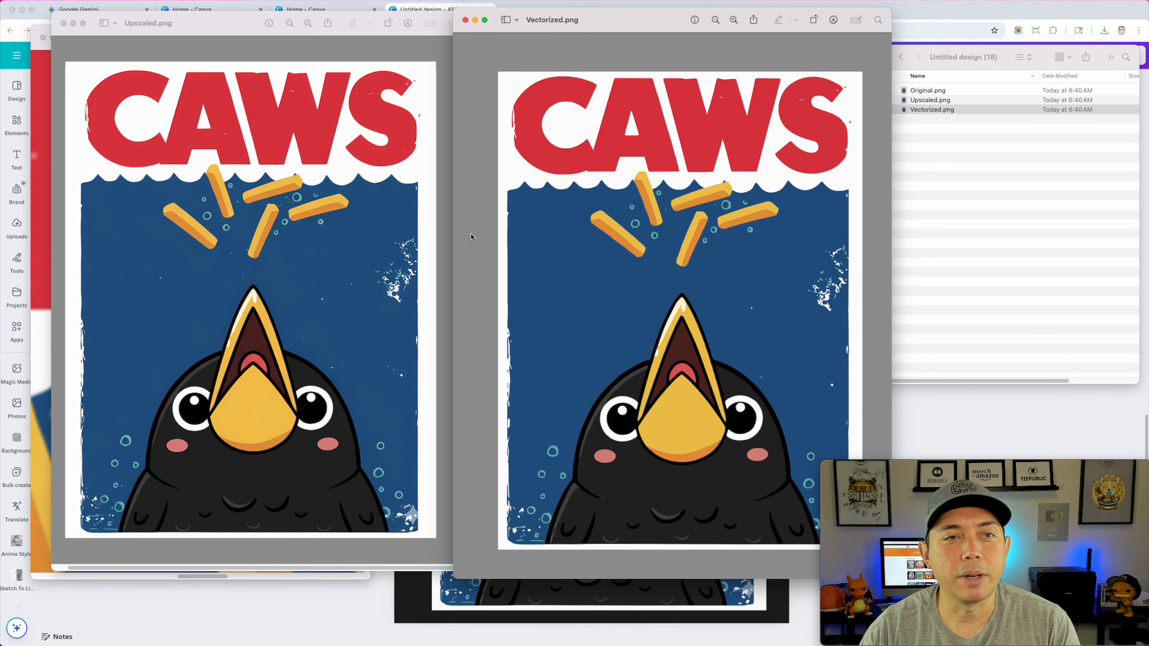
Close the Original.png, Upscaled.png and Vectorized.png previews and move the Finder window out of the way
{"action": "left_click", "coordinate": [64, 23]}
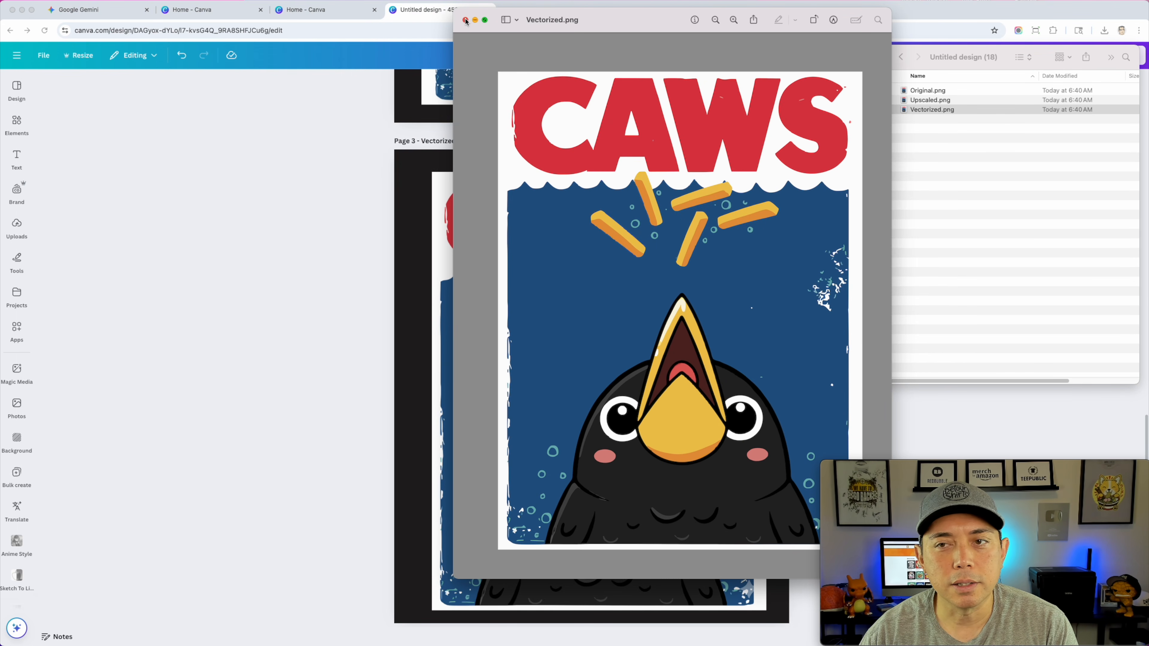
{"action": "left_click", "coordinate": [465, 20]}
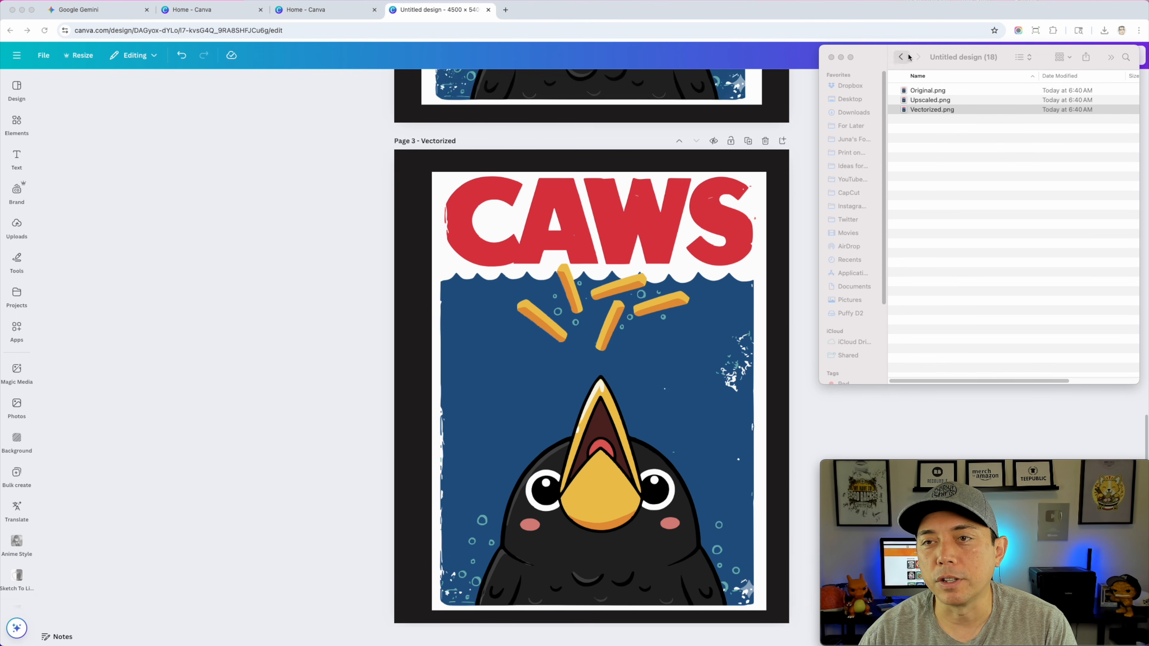
{"action": "left_click_drag", "start_coordinate": [927, 51], "coordinate": [1148, 51]}
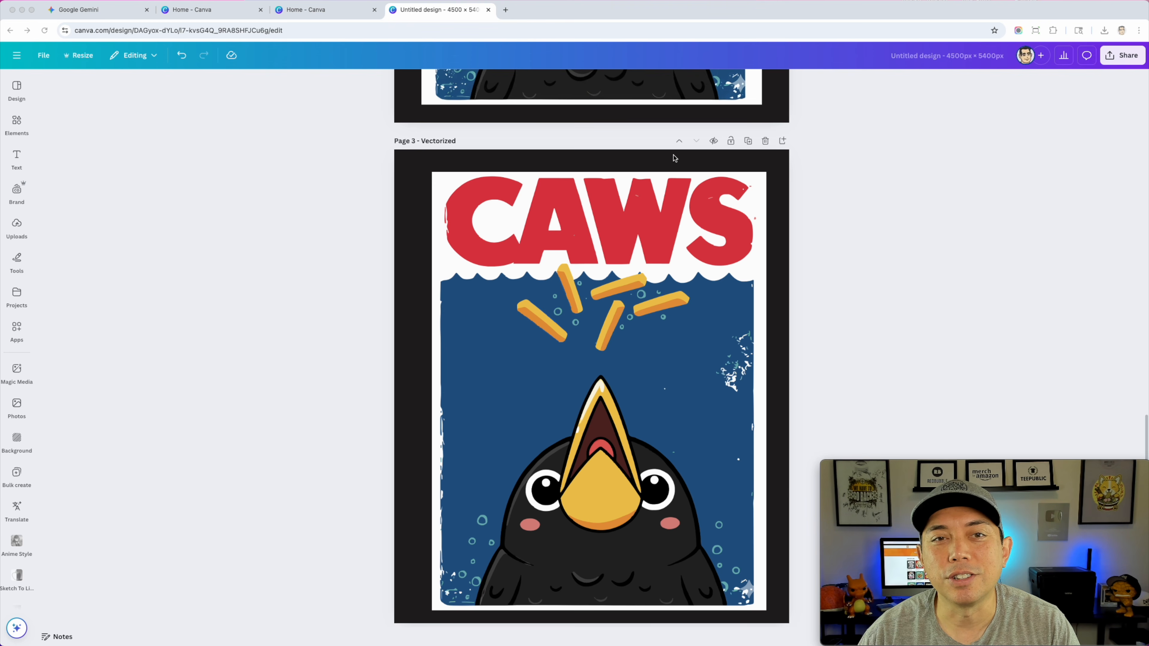
In a new tab on Amazon Merch on Demand's Create products page, upload the CAWS artwork and preview it in the Standard t-shirt's details
{"action": "left_click", "coordinate": [506, 9]}
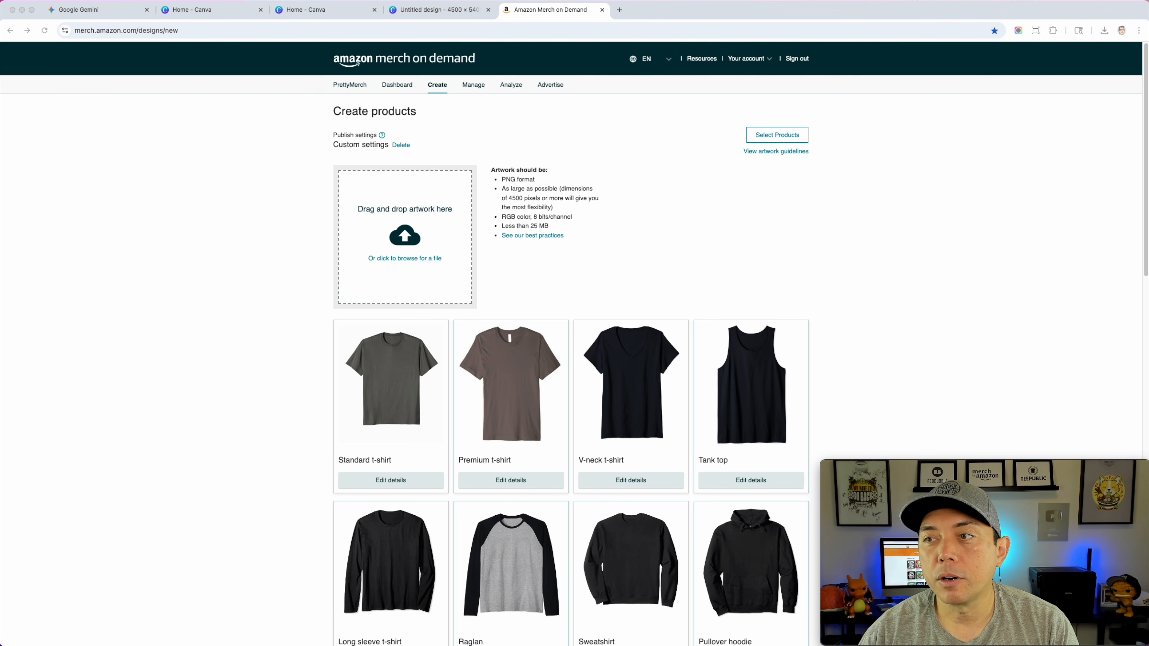
{"action": "left_click_drag", "start_coordinate": [405, 278], "coordinate": [400, 241]}
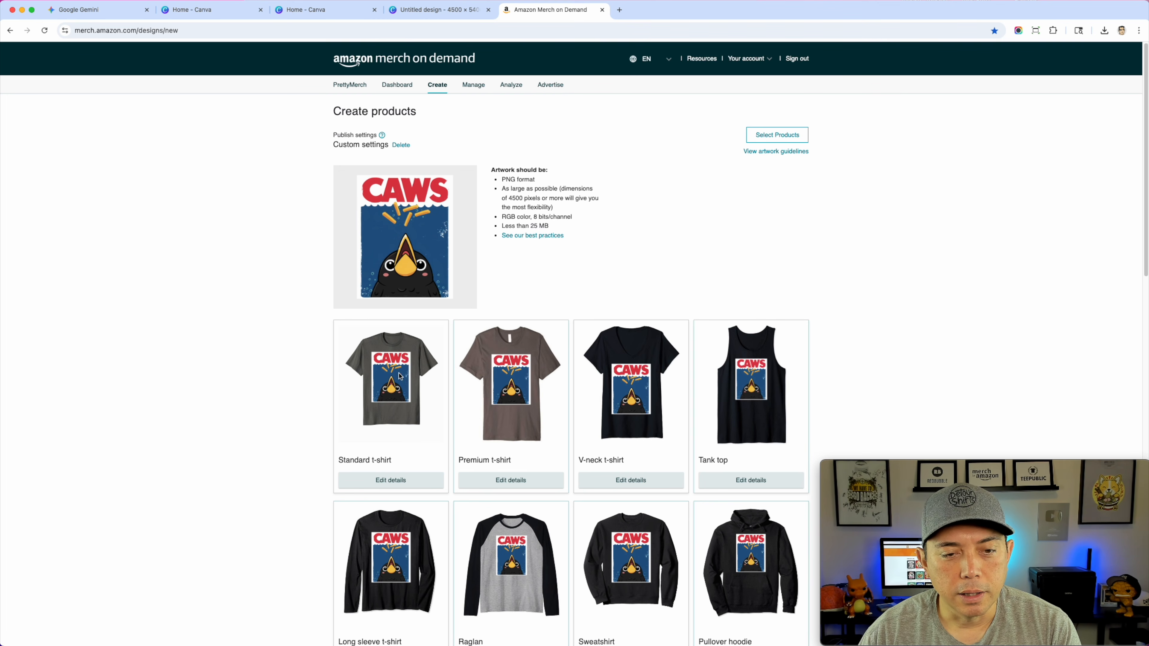
{"action": "left_click", "coordinate": [404, 480]}
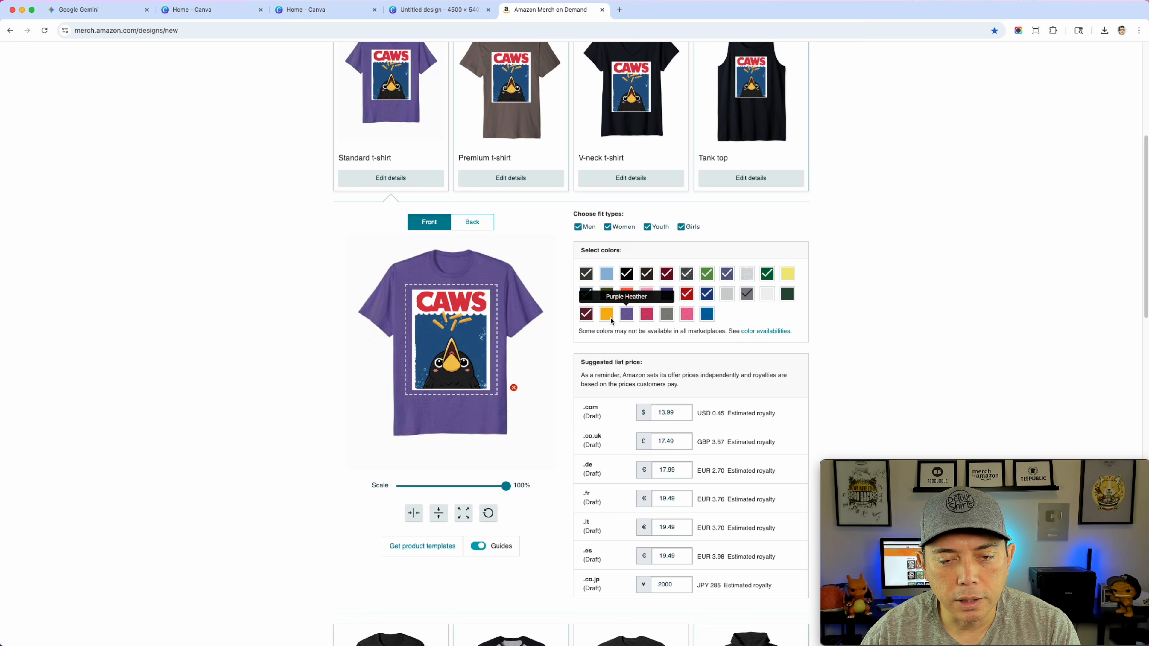
{"action": "scroll", "coordinate": [425, 242], "scroll_direction": "up", "scroll_amount": 6}
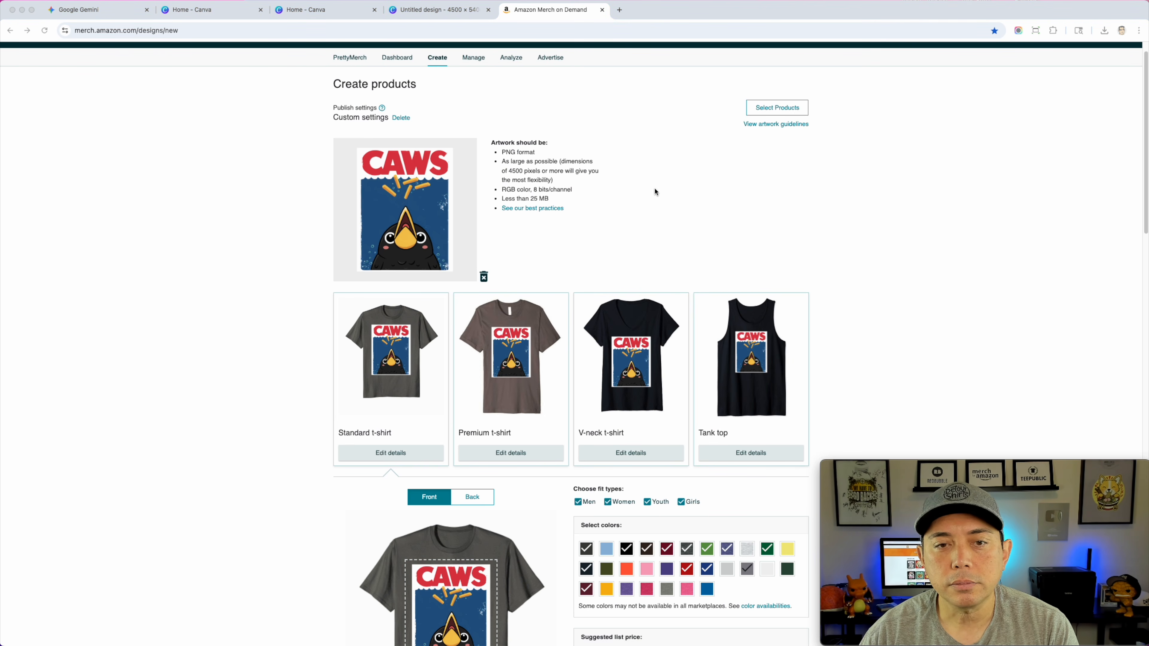
Delete the CAWS artwork from the product page and upload the transparent UNDIAGNOSED artwork in its place
{"action": "left_click", "coordinate": [483, 277]}
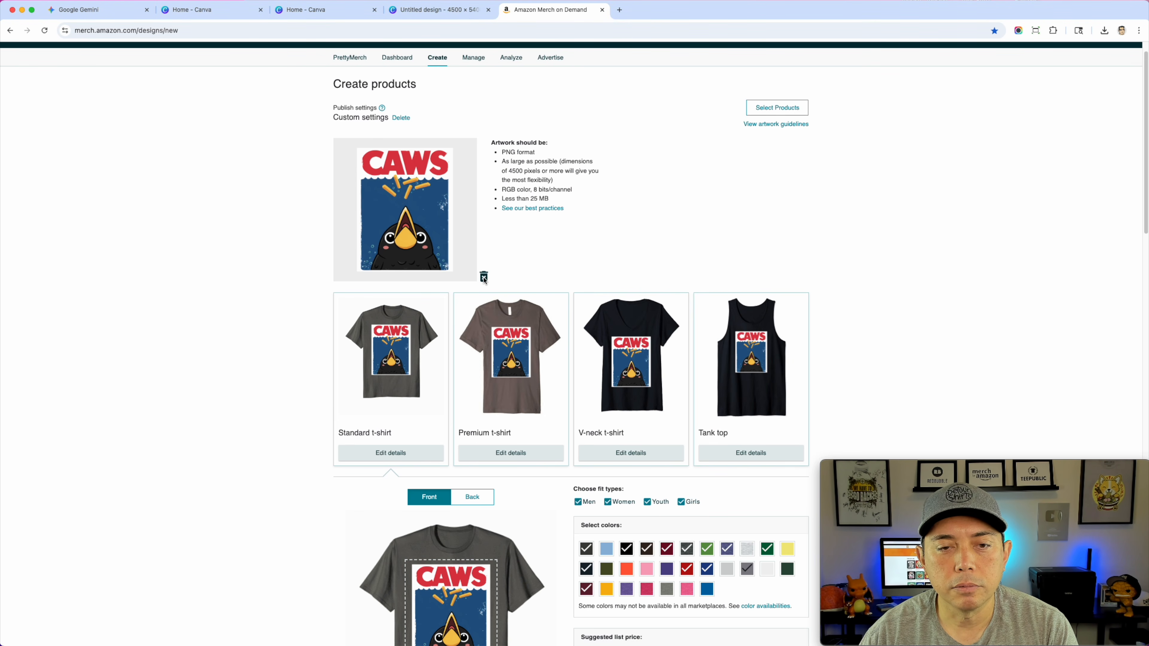
{"action": "left_click", "coordinate": [483, 277]}
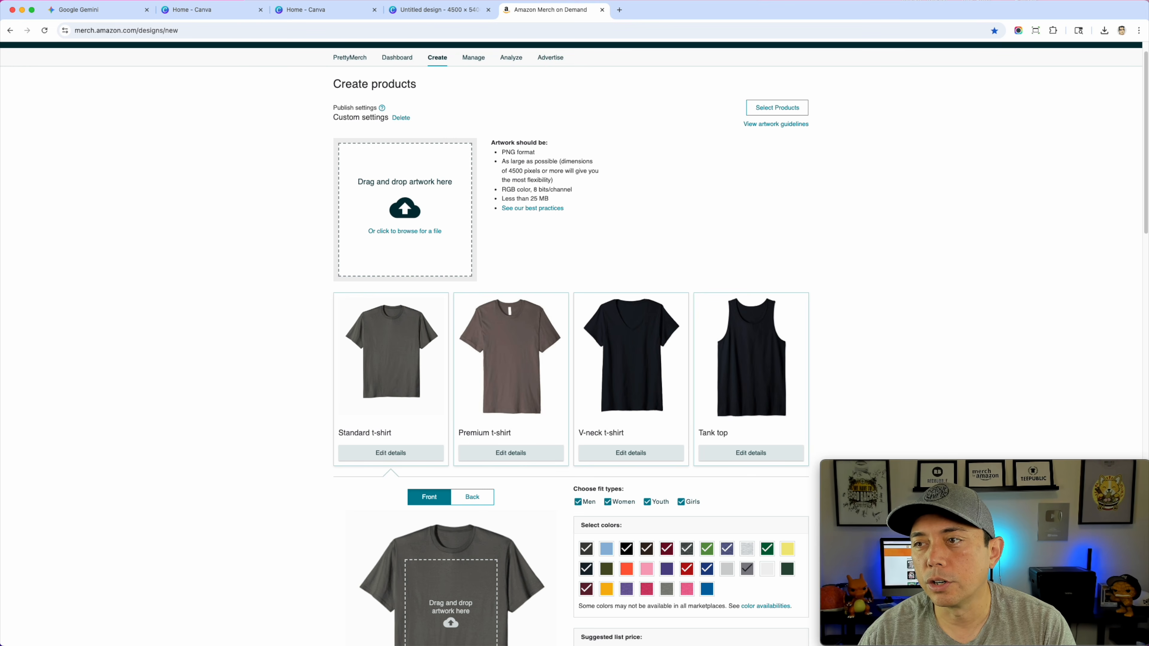
{"action": "left_click_drag", "start_coordinate": [1148, 131], "coordinate": [415, 224]}
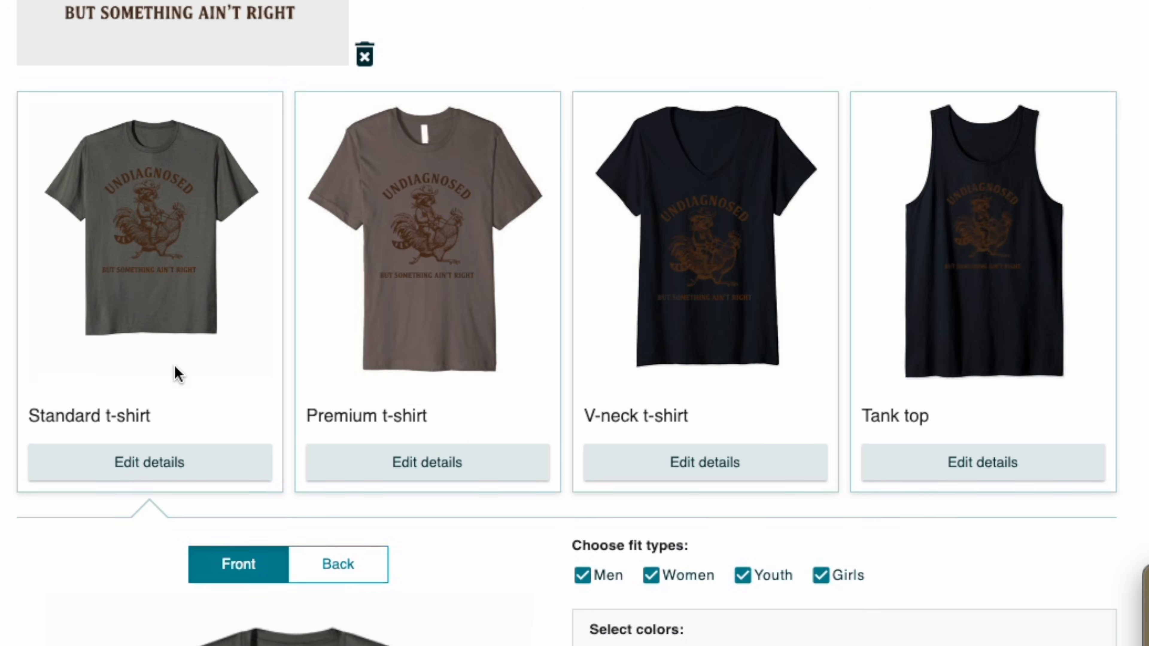
For the Standard t-shirt, add white and light blue to the selected colors, deselect the first dark grey, and check the UNDIAGNOSED preview
{"action": "scroll", "coordinate": [588, 385], "scroll_direction": "down", "scroll_amount": 5}
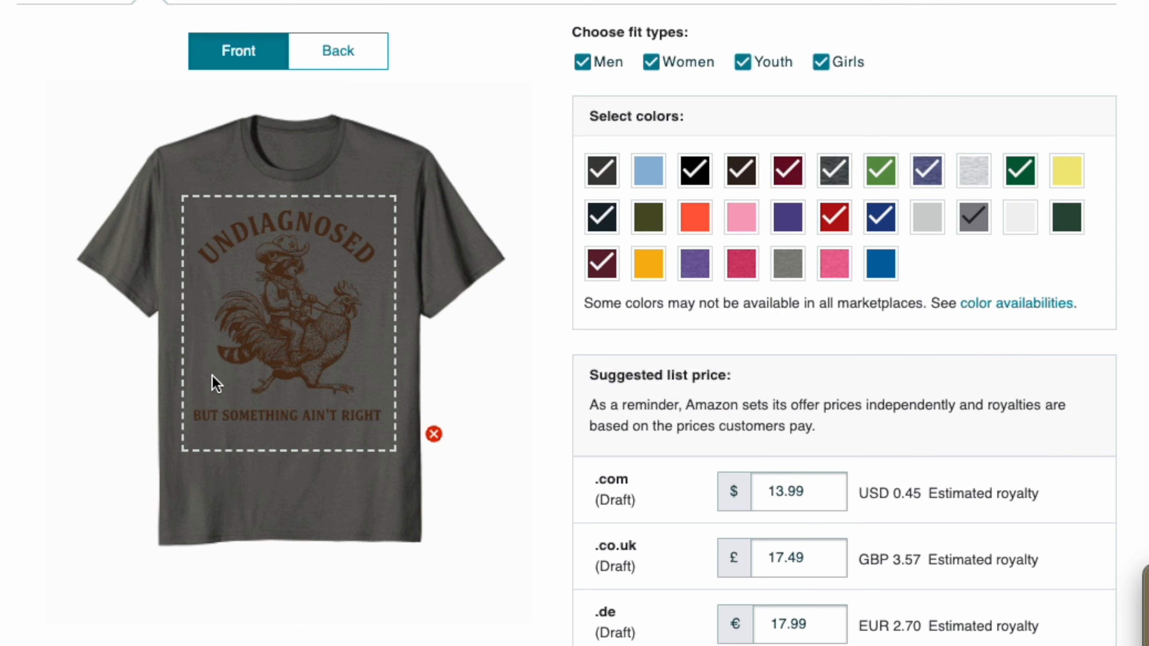
{"action": "left_click", "coordinate": [1021, 222]}
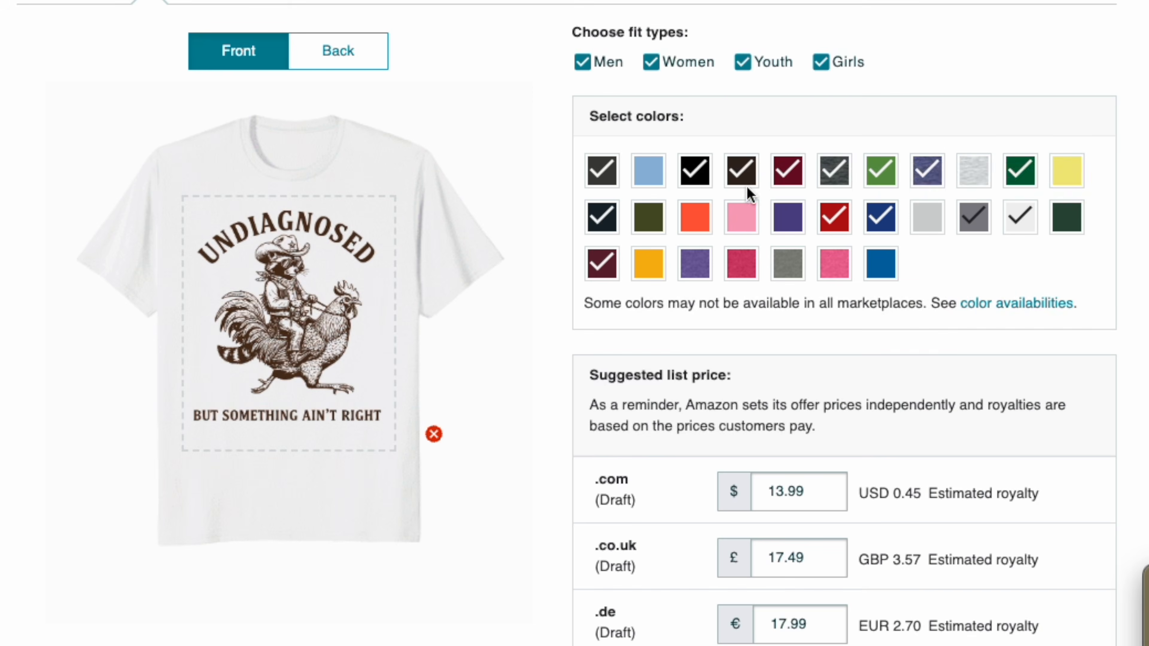
{"action": "left_click", "coordinate": [603, 172]}
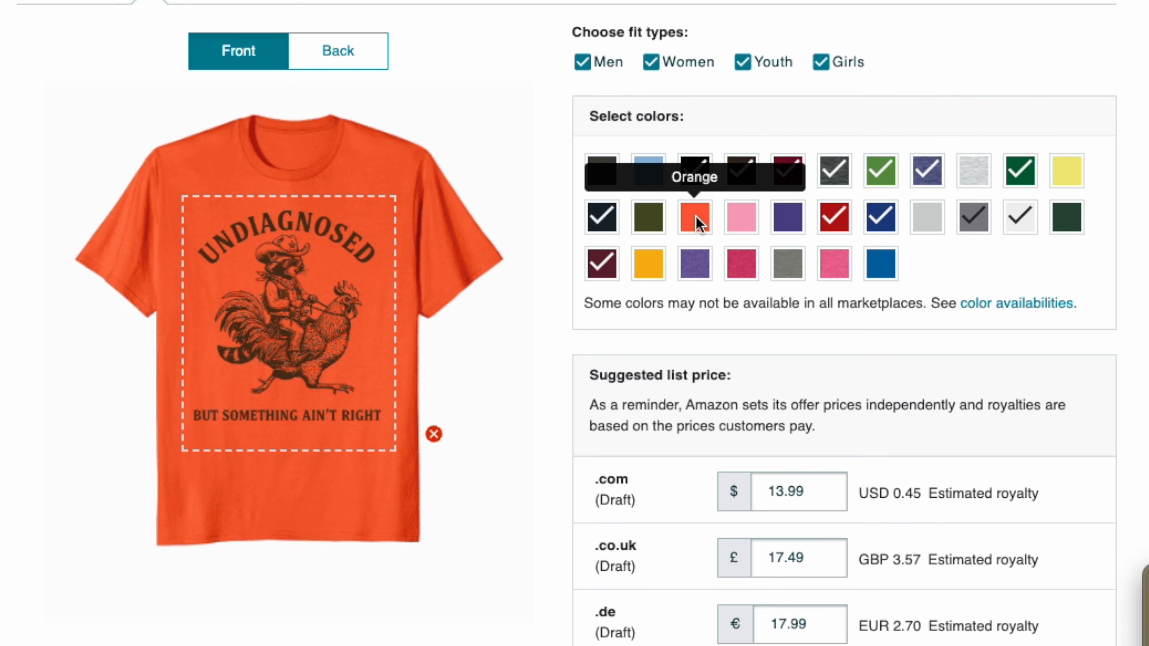
{"action": "left_click", "coordinate": [649, 171]}
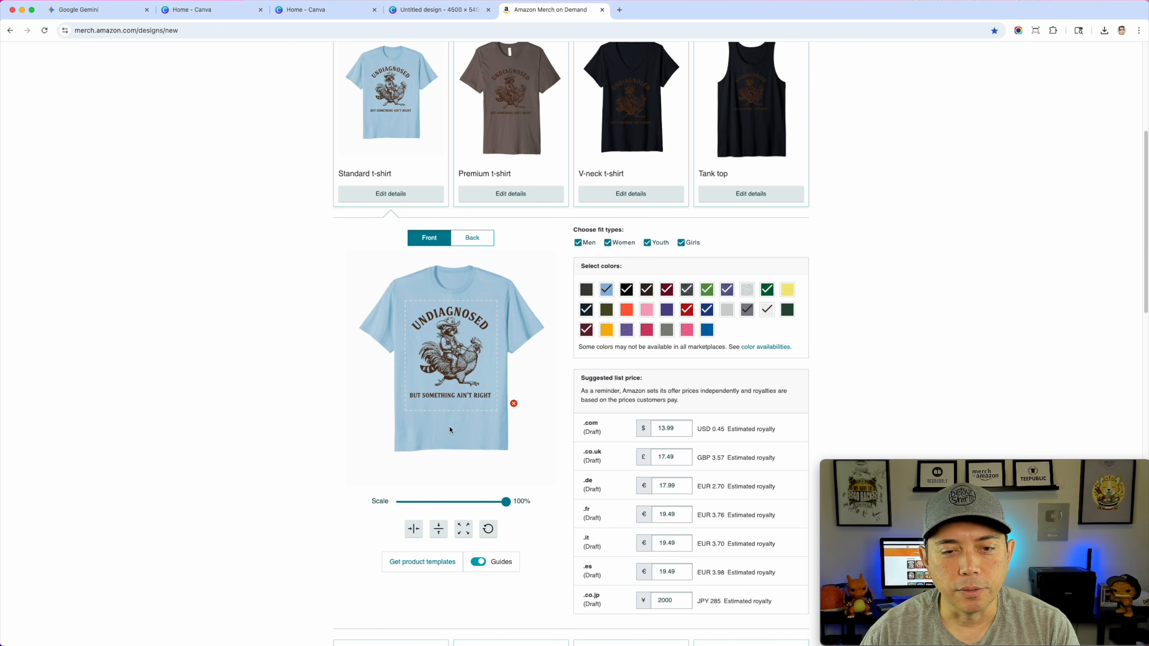
{"action": "scroll", "coordinate": [451, 428], "scroll_direction": "down", "scroll_amount": 5}
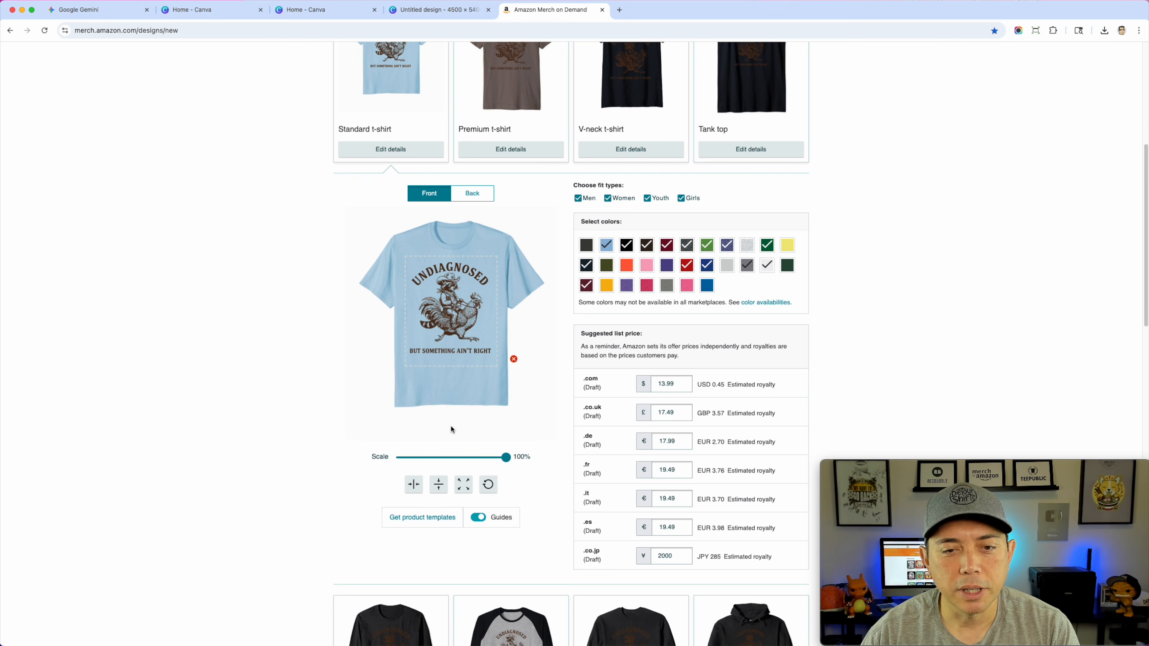